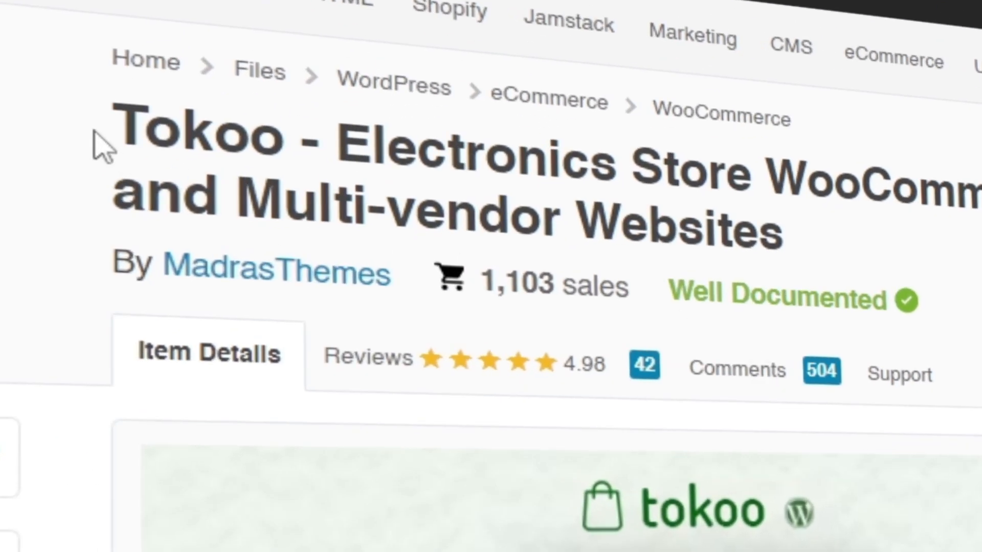
Examine the Tokoo WooCommerce theme's item page on ThemeForest, including its title, sales figure, documentation badge and license price
{"action": "left_click_drag", "start_coordinate": [114, 134], "coordinate": [253, 139]}
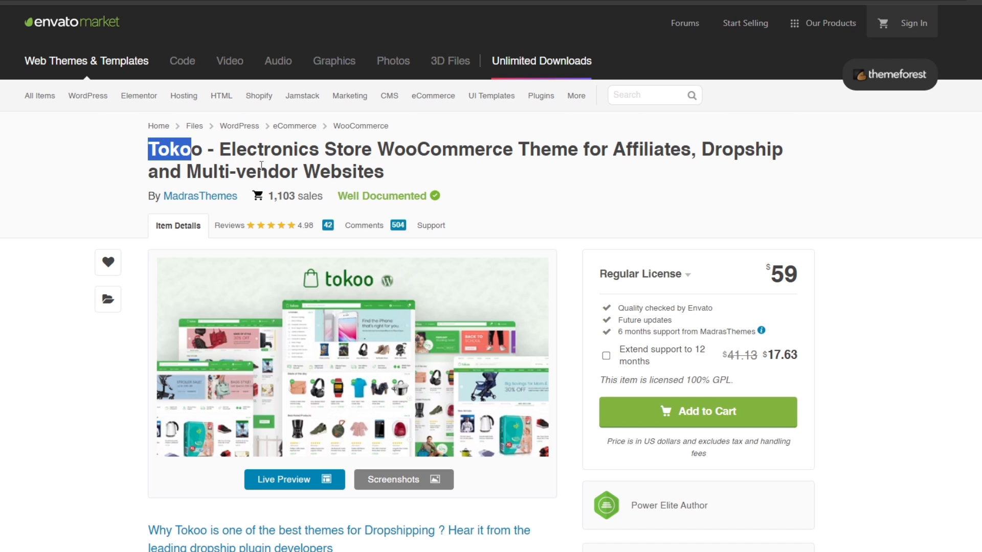
{"action": "left_click_drag", "start_coordinate": [409, 166], "coordinate": [251, 160]}
{"action": "left_click", "coordinate": [358, 162]}
{"action": "left_click_drag", "start_coordinate": [271, 196], "coordinate": [428, 193]}
{"action": "left_click", "coordinate": [455, 190]}
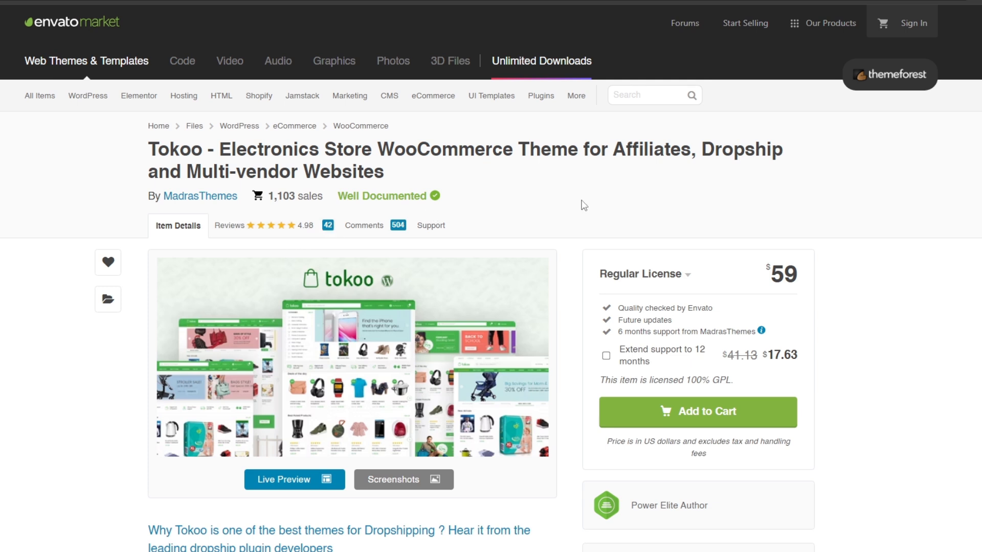
{"action": "left_click_drag", "start_coordinate": [763, 275], "coordinate": [821, 272]}
{"action": "left_click", "coordinate": [821, 273]}
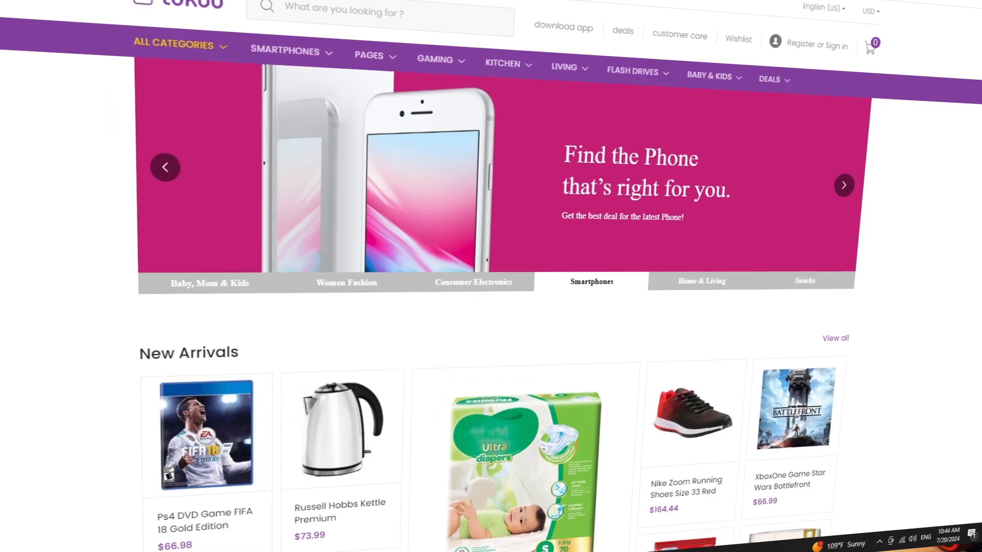
Look through the Tokoo demo storefront and its home page designs, reloading the showcase page to load every preview
{"action": "scroll", "coordinate": [491, 276], "scroll_direction": "down", "scroll_amount": 4}
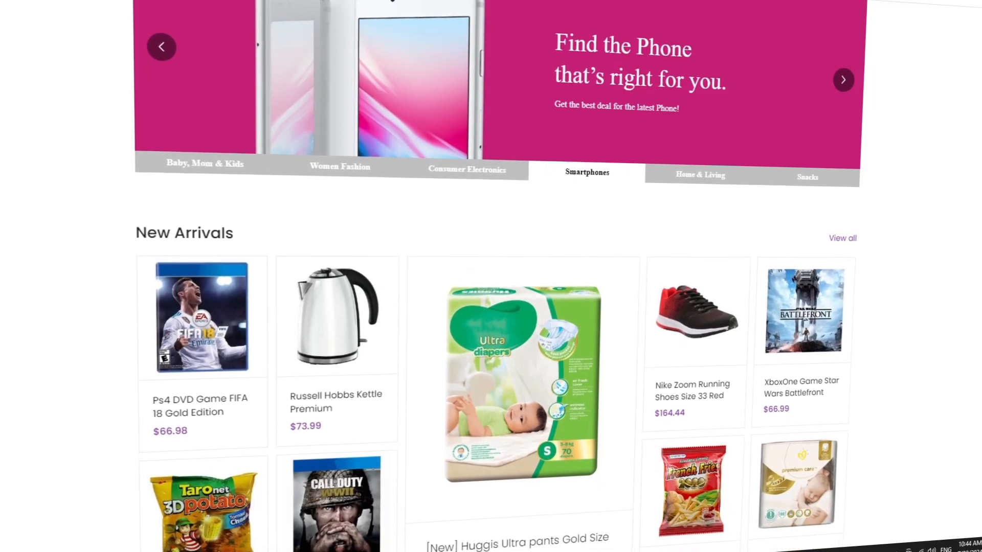
{"action": "scroll", "coordinate": [491, 276], "scroll_direction": "down", "scroll_amount": 5}
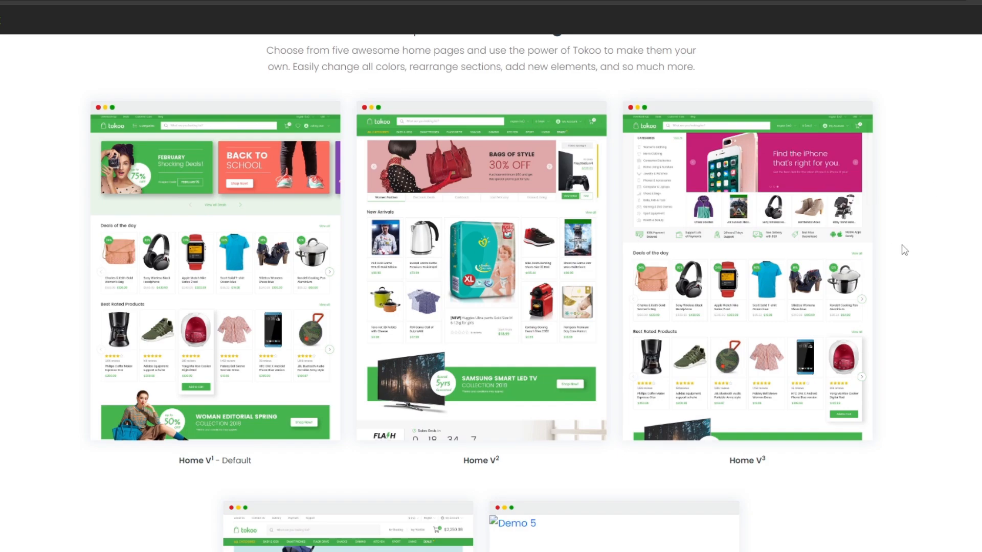
{"action": "scroll", "coordinate": [904, 250], "scroll_direction": "down", "scroll_amount": 5}
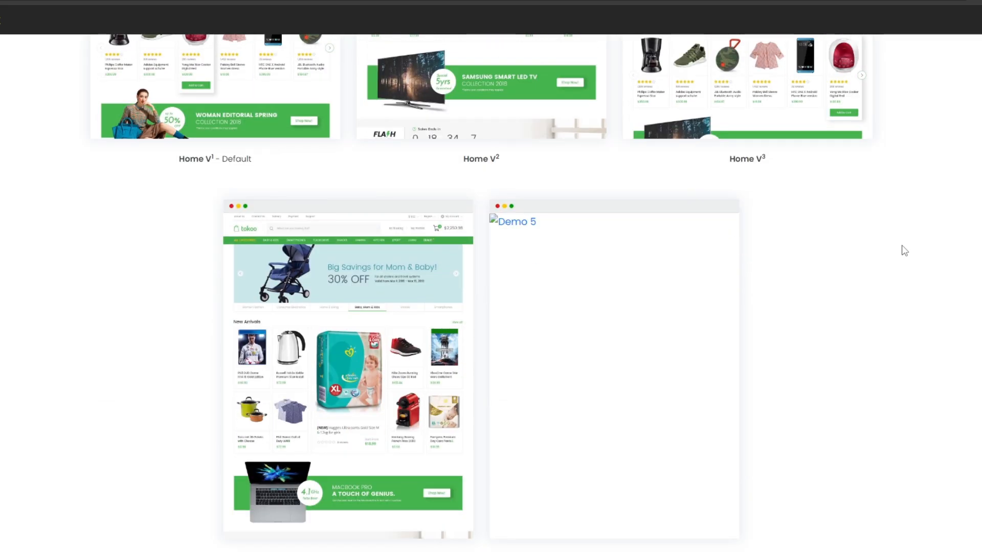
{"action": "key", "text": "F5"}
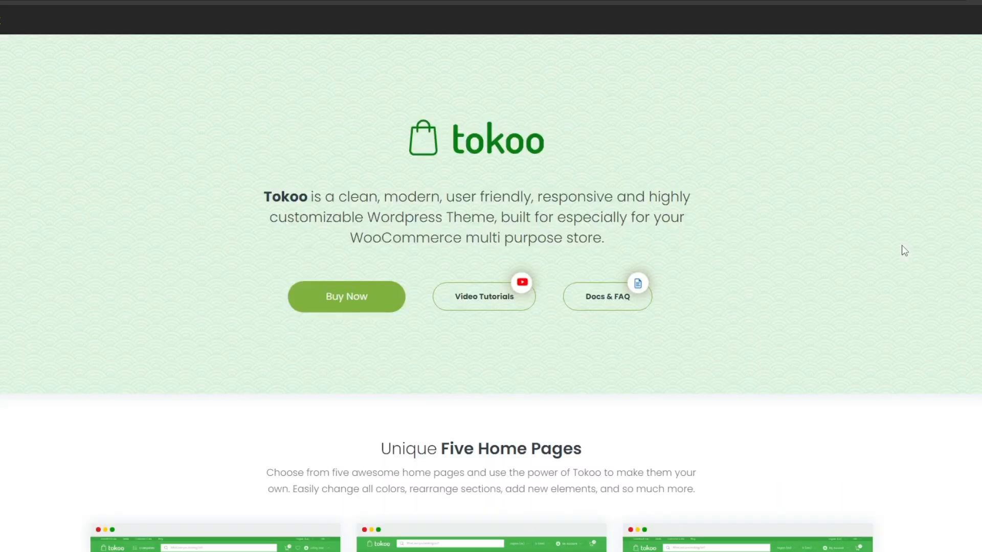
{"action": "scroll", "coordinate": [904, 250], "scroll_direction": "down", "scroll_amount": 10}
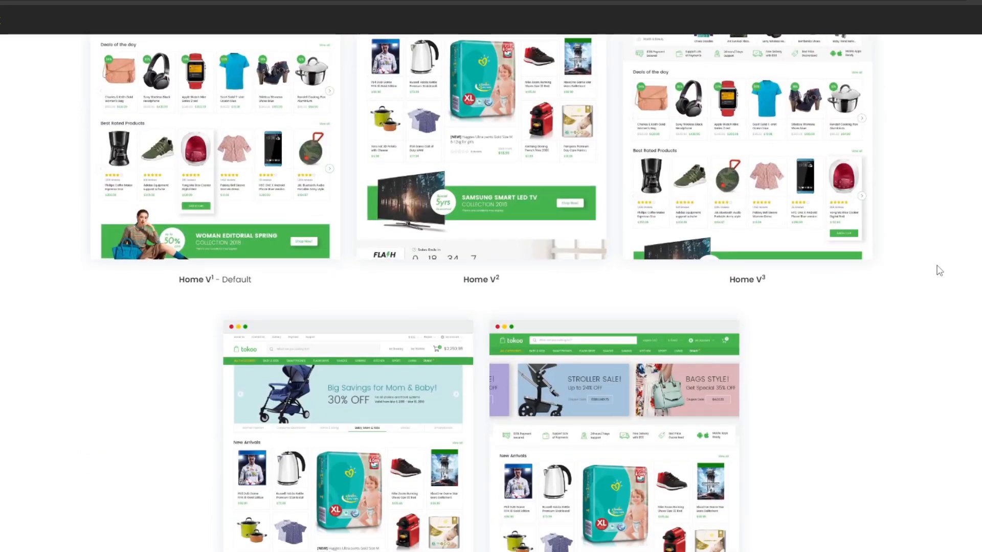
{"action": "scroll", "coordinate": [940, 270], "scroll_direction": "down", "scroll_amount": 8}
{"action": "scroll", "coordinate": [945, 307], "scroll_direction": "down", "scroll_amount": 2}
{"action": "scroll", "coordinate": [946, 287], "scroll_direction": "down", "scroll_amount": 2}
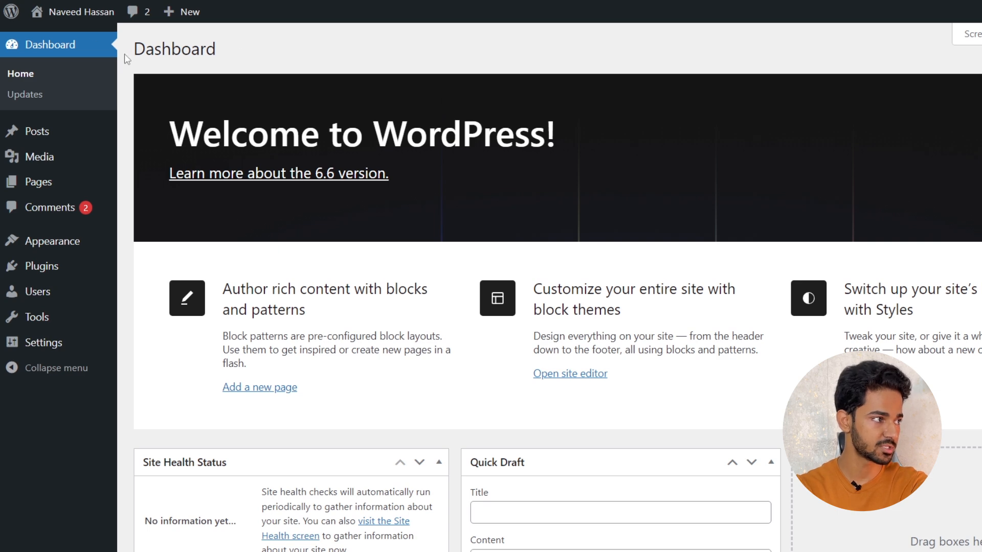
Visit the site's front page from the WordPress dashboard and review its current default design
{"action": "mouse_move", "coordinate": [73, 14]}
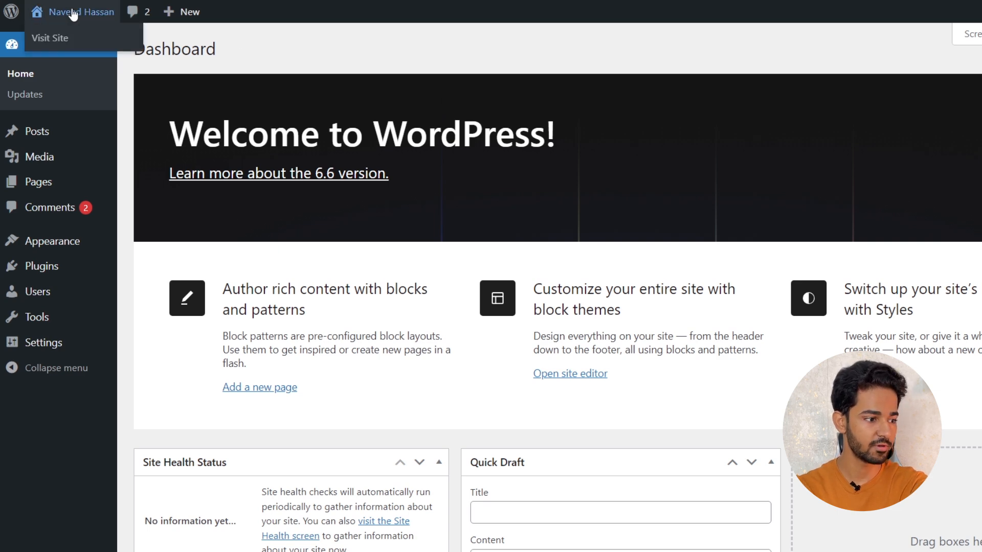
{"action": "left_click", "coordinate": [73, 14]}
{"action": "scroll", "coordinate": [869, 176], "scroll_direction": "down", "scroll_amount": 7}
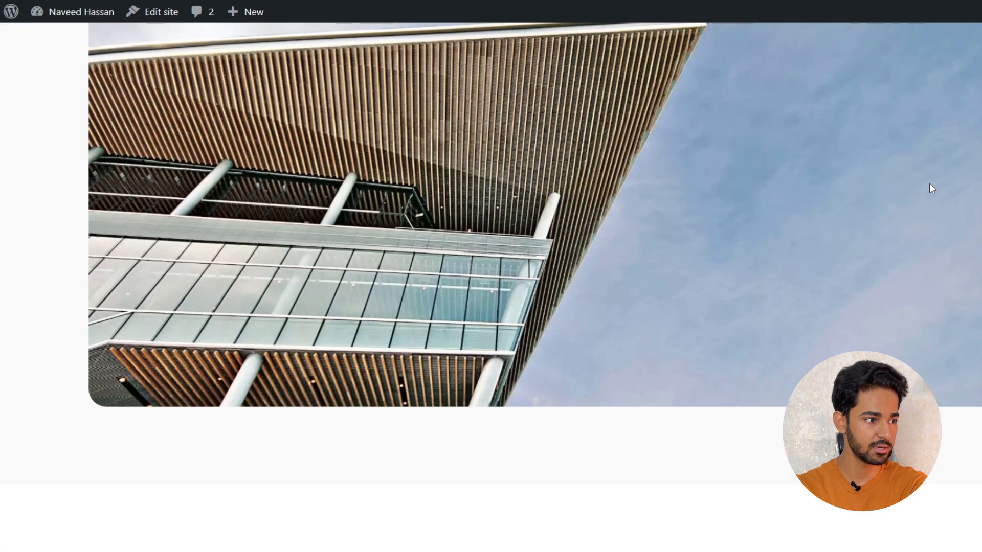
{"action": "scroll", "coordinate": [932, 188], "scroll_direction": "down", "scroll_amount": 15}
{"action": "scroll", "coordinate": [932, 188], "scroll_direction": "down", "scroll_amount": 4}
{"action": "scroll", "coordinate": [950, 259], "scroll_direction": "up", "scroll_amount": 20}
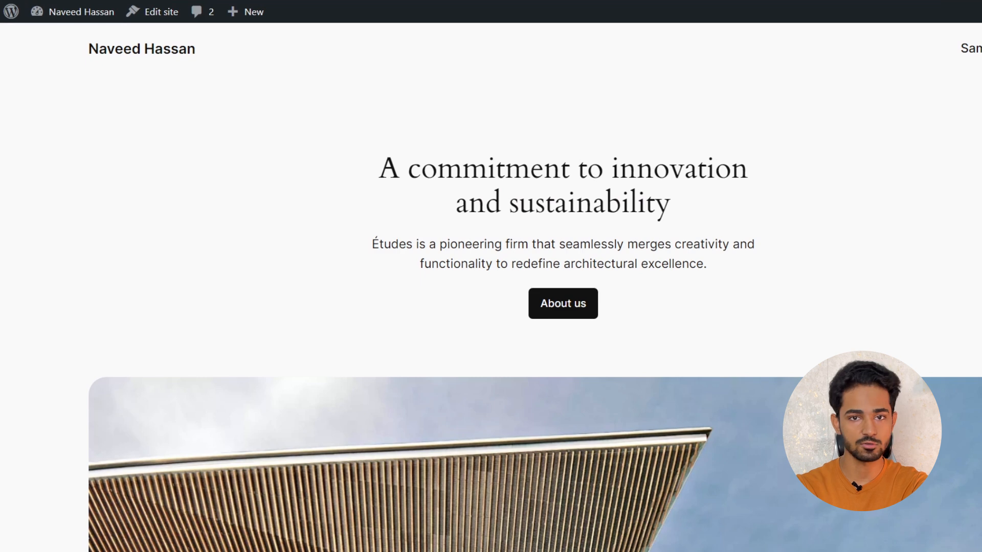
Download all files and documentation for the Tokoo theme from the Envato Downloads page
{"action": "left_click", "coordinate": [735, 12]}
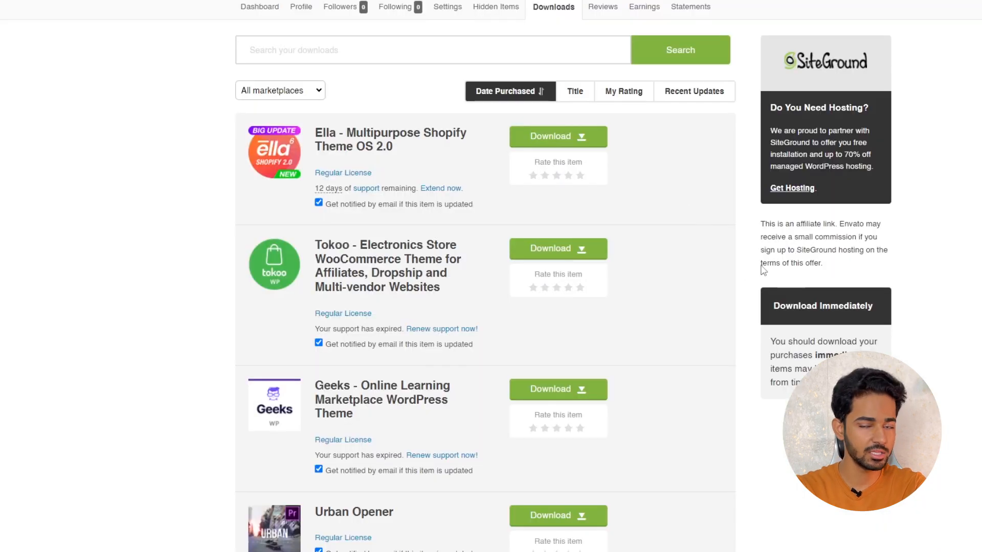
{"action": "scroll", "coordinate": [671, 247], "scroll_direction": "down", "scroll_amount": 3}
{"action": "scroll", "coordinate": [614, 250], "scroll_direction": "up", "scroll_amount": 3}
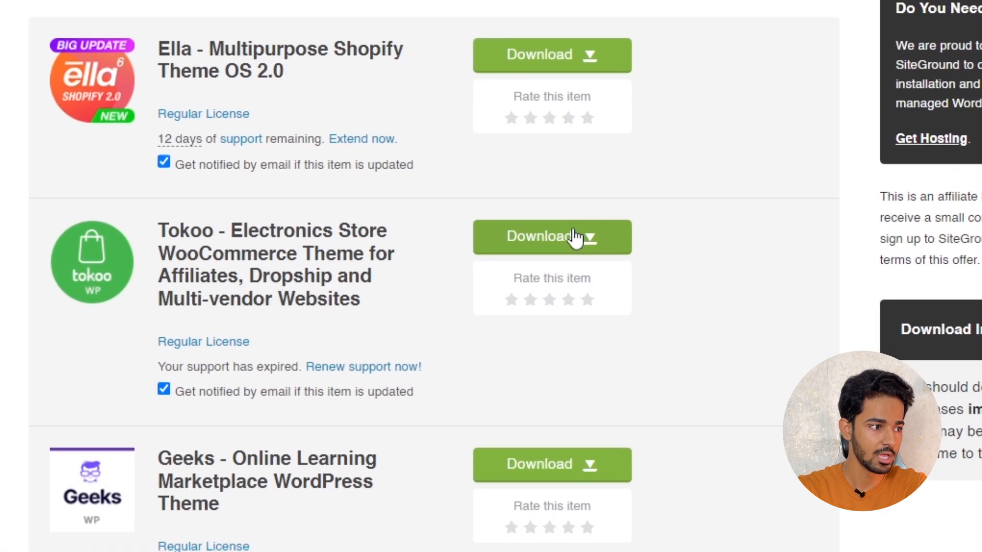
{"action": "left_click", "coordinate": [576, 238]}
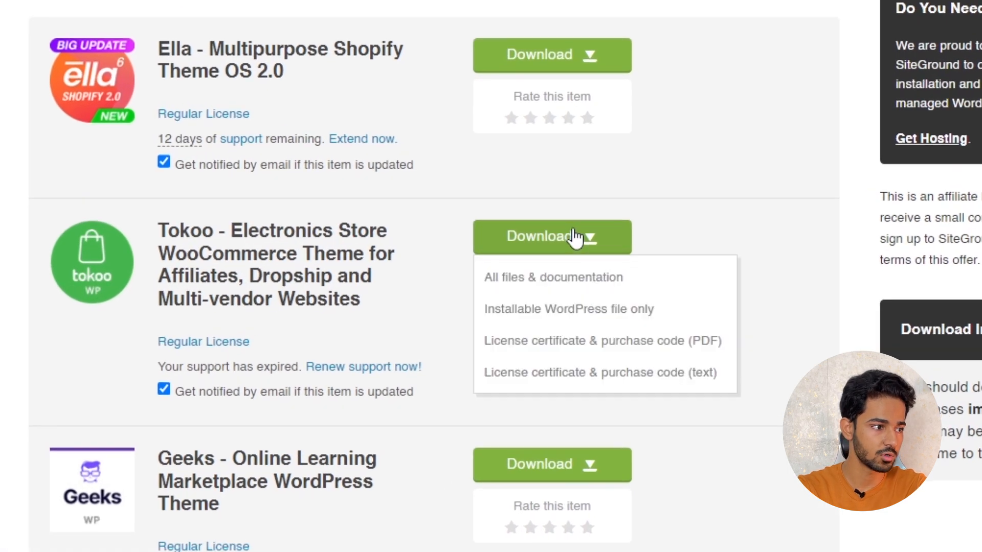
{"action": "left_click", "coordinate": [557, 291]}
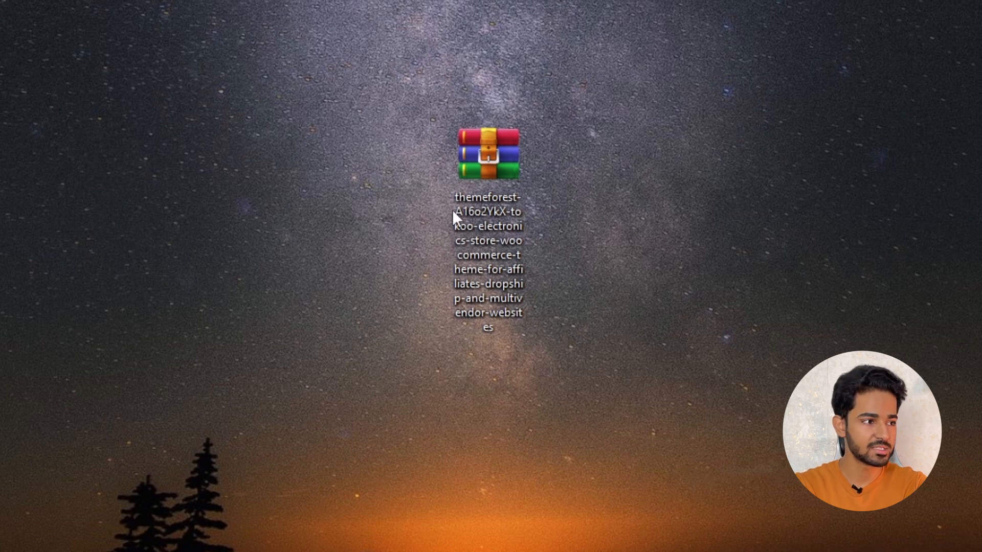
{"action": "left_click_drag", "start_coordinate": [452, 210], "coordinate": [371, 171]}
{"action": "left_click", "coordinate": [545, 182]}
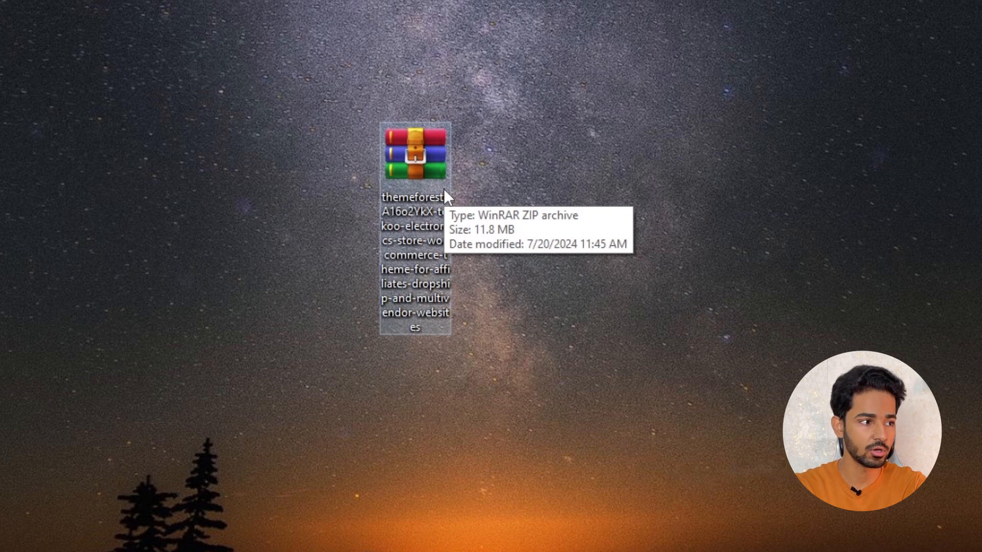
{"action": "left_click_drag", "start_coordinate": [443, 188], "coordinate": [404, 128]}
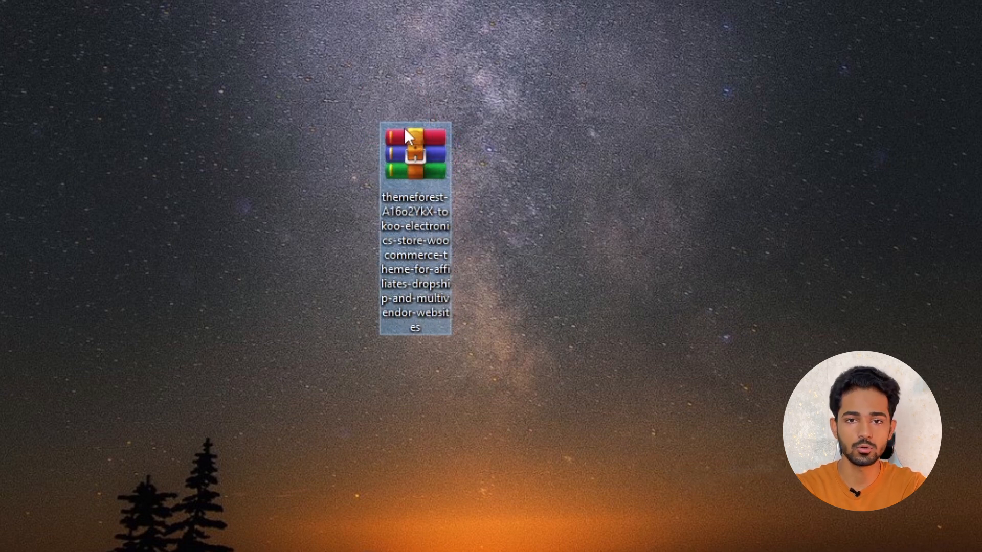
{"action": "left_click", "coordinate": [501, 123]}
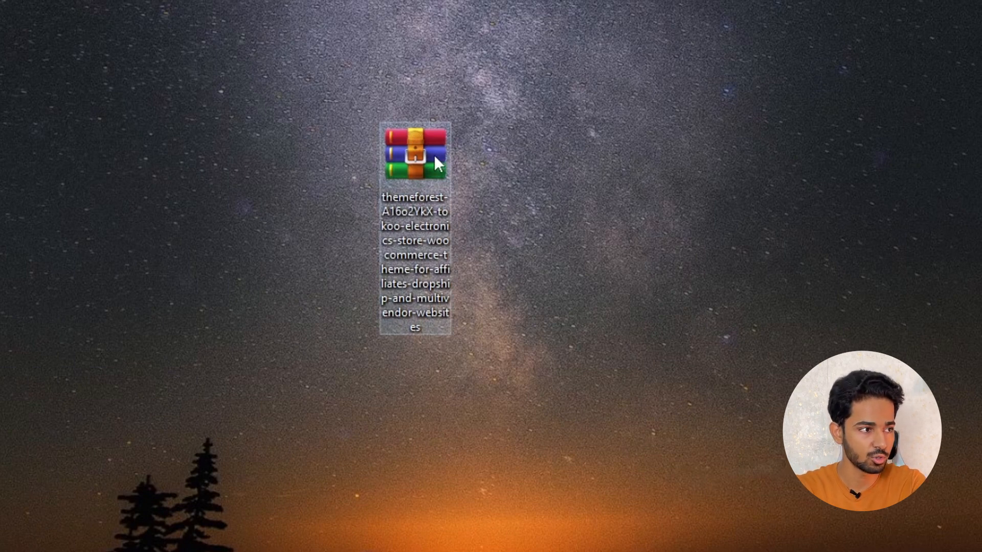
Extract the downloaded Tokoo archive onto the desktop, replacing all existing files, and place the tokoo-v1.1.18 folder below the archive
{"action": "right_click", "coordinate": [398, 164]}
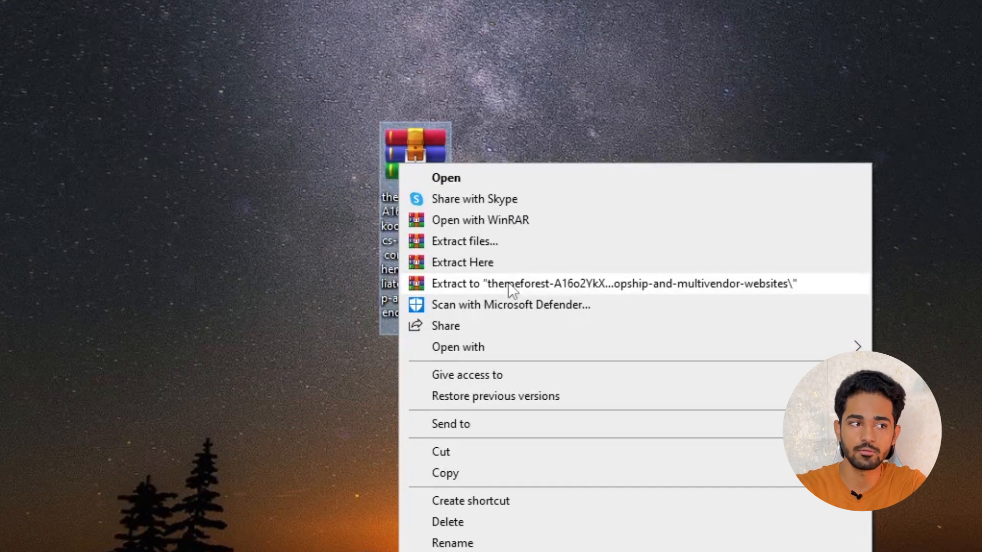
{"action": "left_click", "coordinate": [494, 262]}
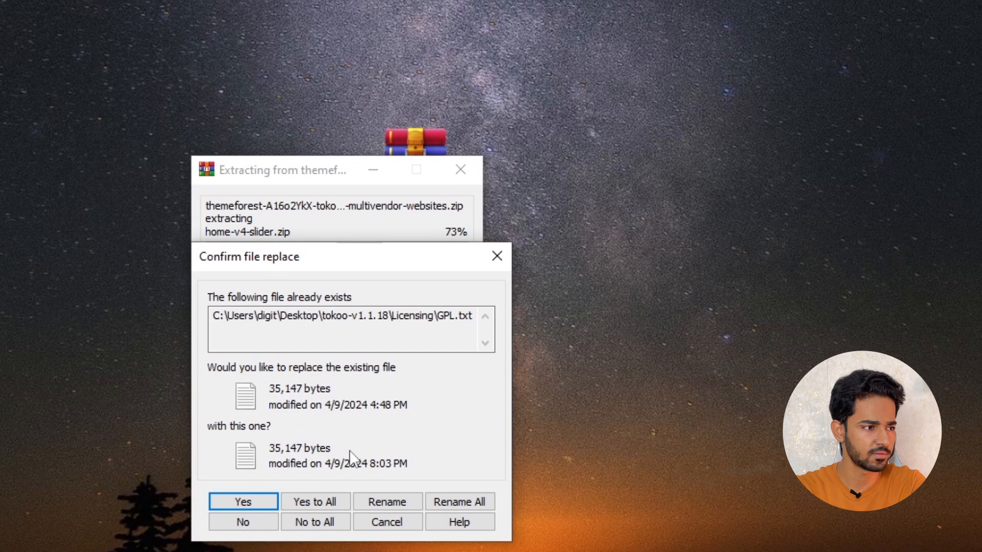
{"action": "left_click_drag", "start_coordinate": [323, 256], "coordinate": [619, 190]}
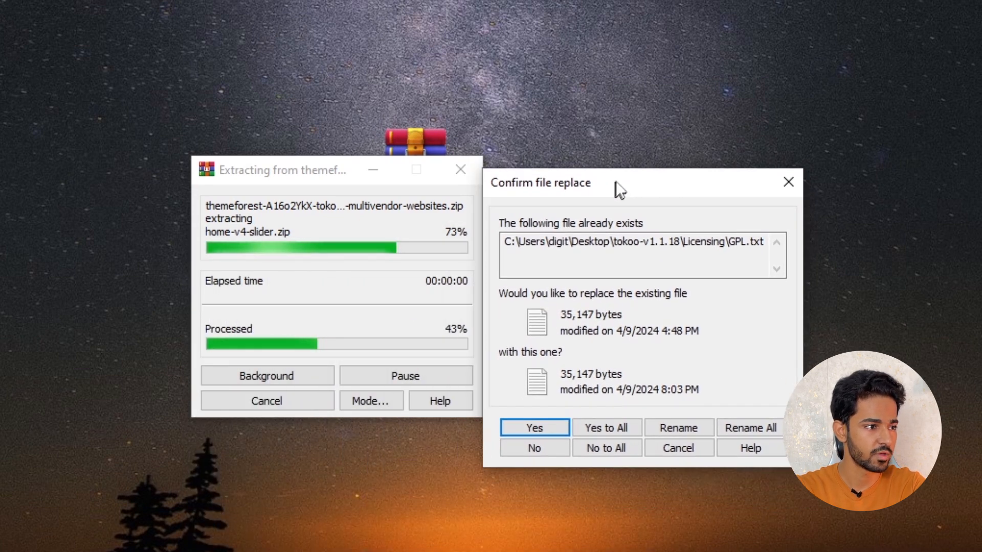
{"action": "left_click", "coordinate": [615, 413]}
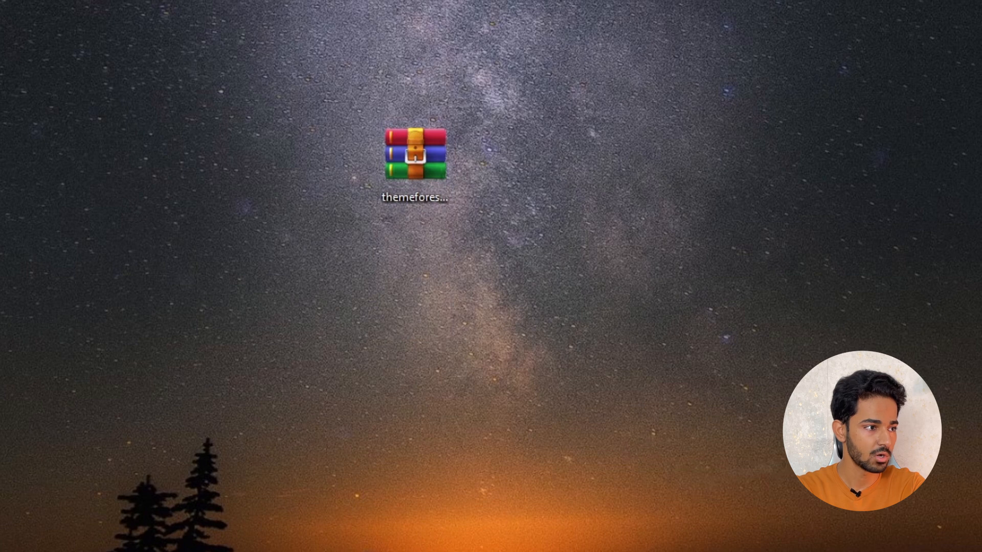
{"action": "left_click_drag", "start_coordinate": [222, 425], "coordinate": [426, 273]}
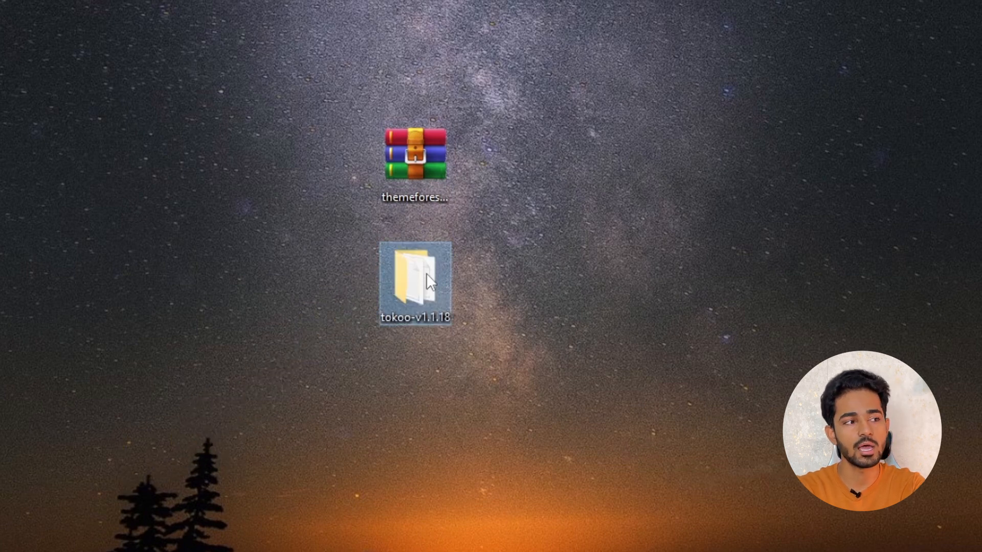
Open the tokoo-v1.1.18 folder and inspect its documentation folder and the demo folder inside dummy-data
{"action": "double_click", "coordinate": [423, 274]}
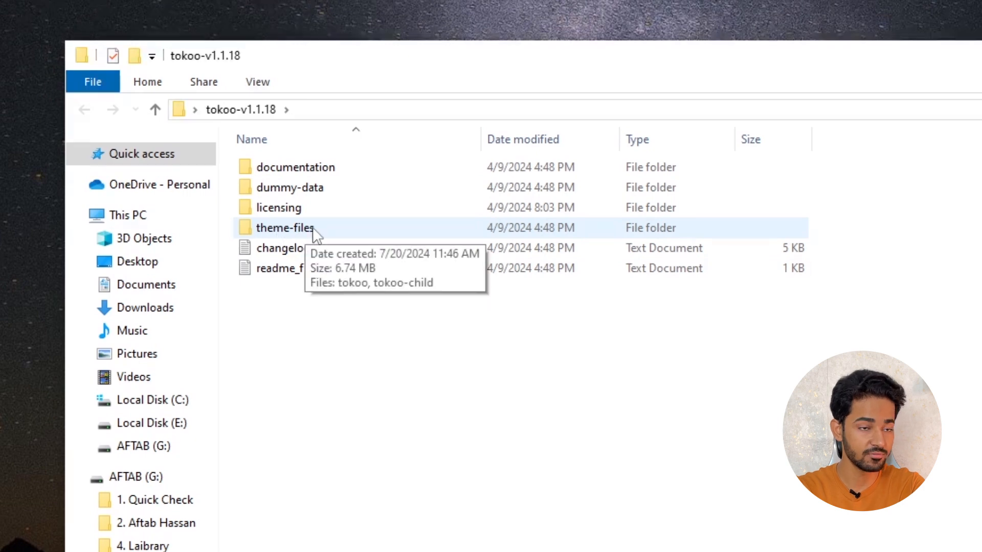
{"action": "double_click", "coordinate": [298, 173]}
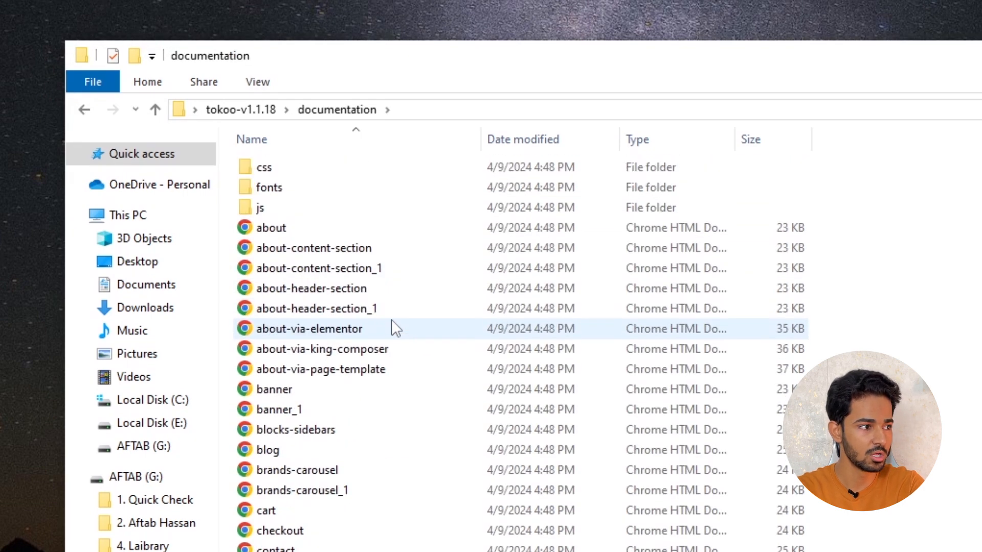
{"action": "key", "text": "alt+Left"}
{"action": "double_click", "coordinate": [287, 192]}
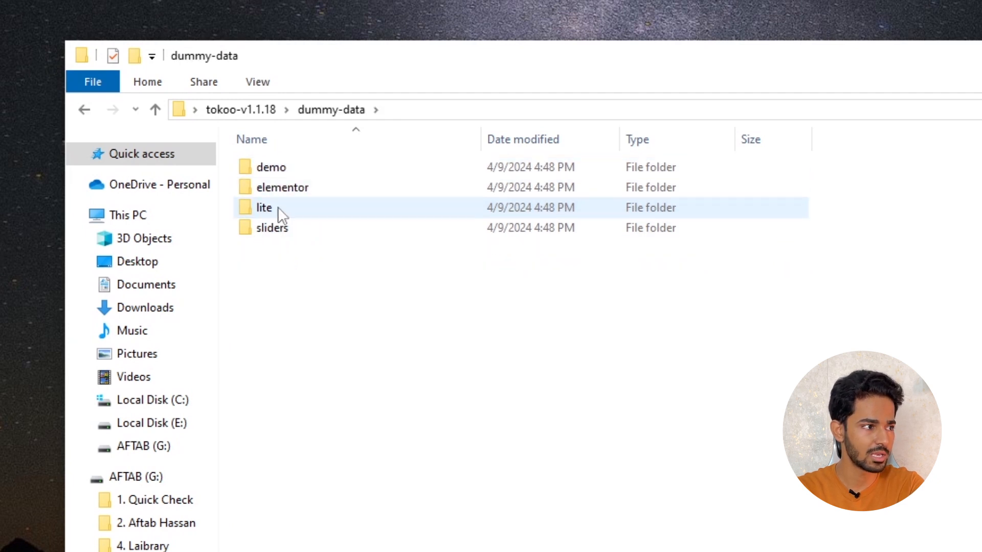
{"action": "double_click", "coordinate": [280, 168]}
{"action": "key", "text": "alt+Left"}
{"action": "key", "text": "alt+Left"}
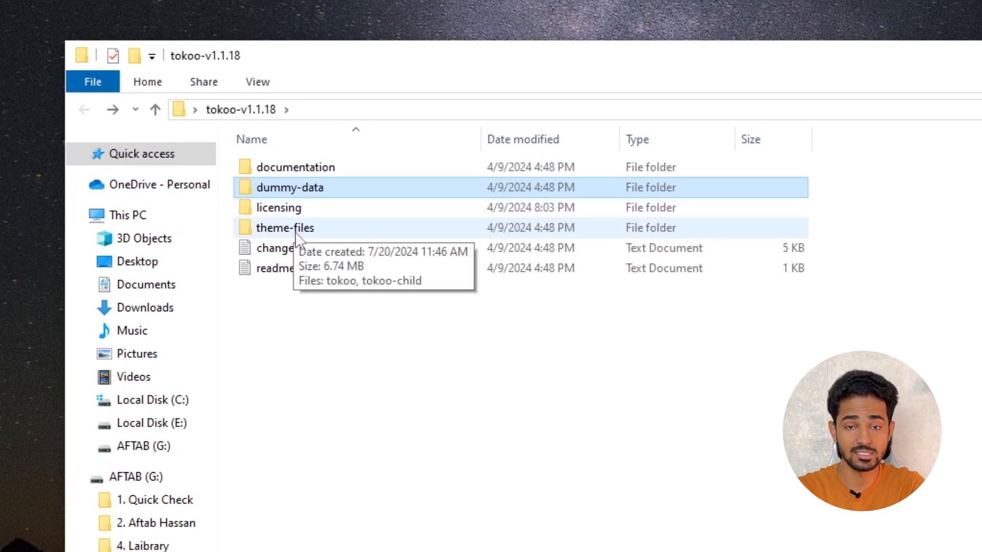
Open the theme-files folder, show its contents as large icons and check the tokoo and tokoo-child archives
{"action": "double_click", "coordinate": [295, 228]}
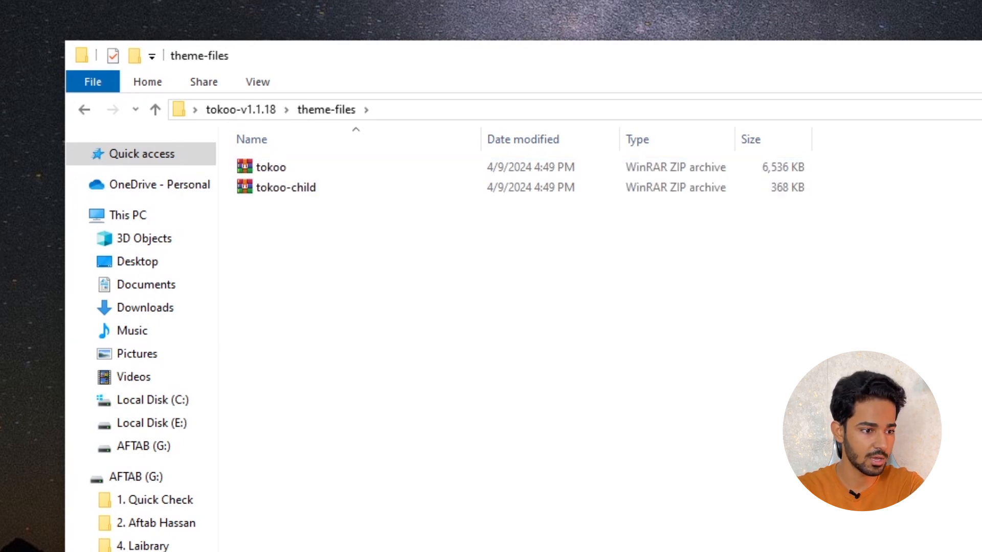
{"action": "key", "text": "ctrl+shift+2"}
{"action": "left_click", "coordinate": [298, 218]}
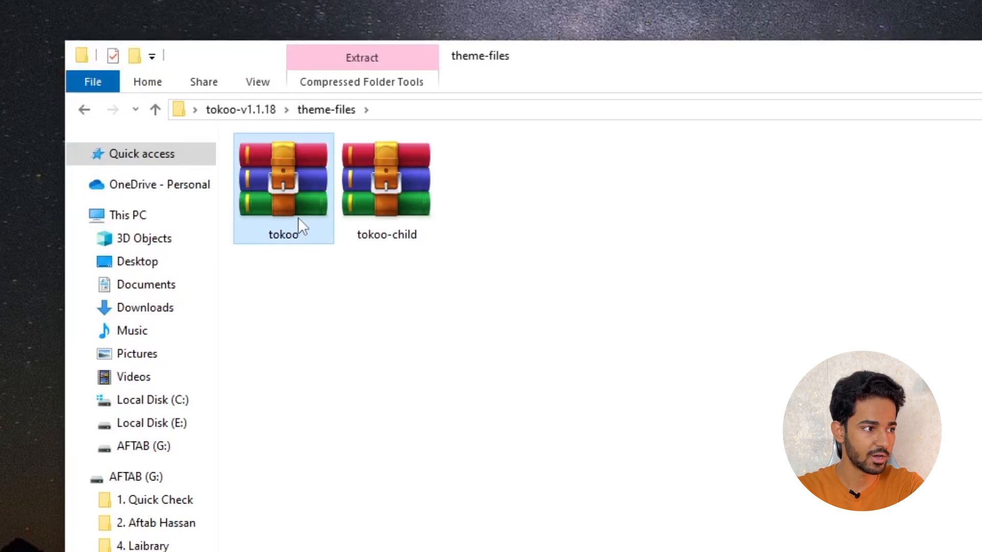
{"action": "left_click", "coordinate": [385, 210]}
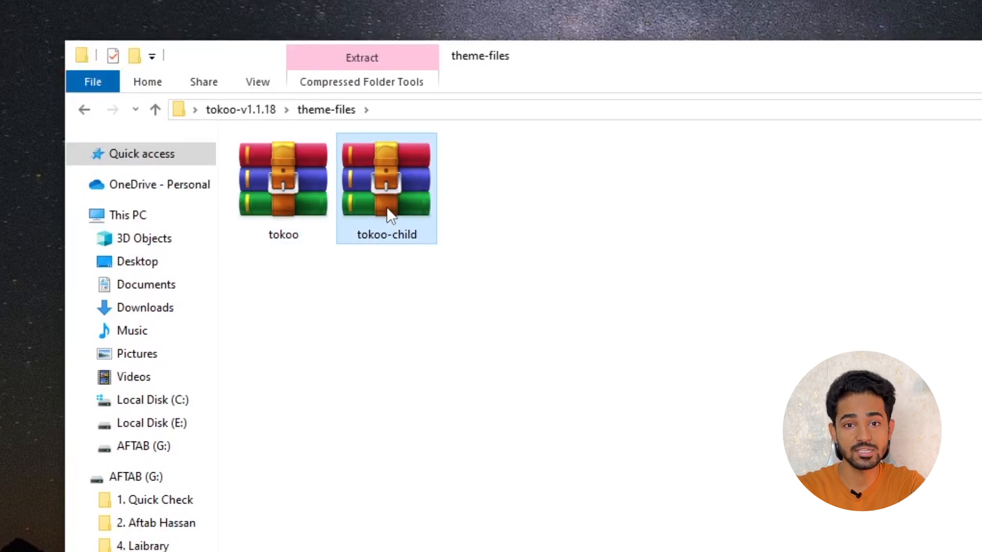
{"action": "left_click_drag", "start_coordinate": [452, 323], "coordinate": [288, 187]}
{"action": "left_click", "coordinate": [276, 202]}
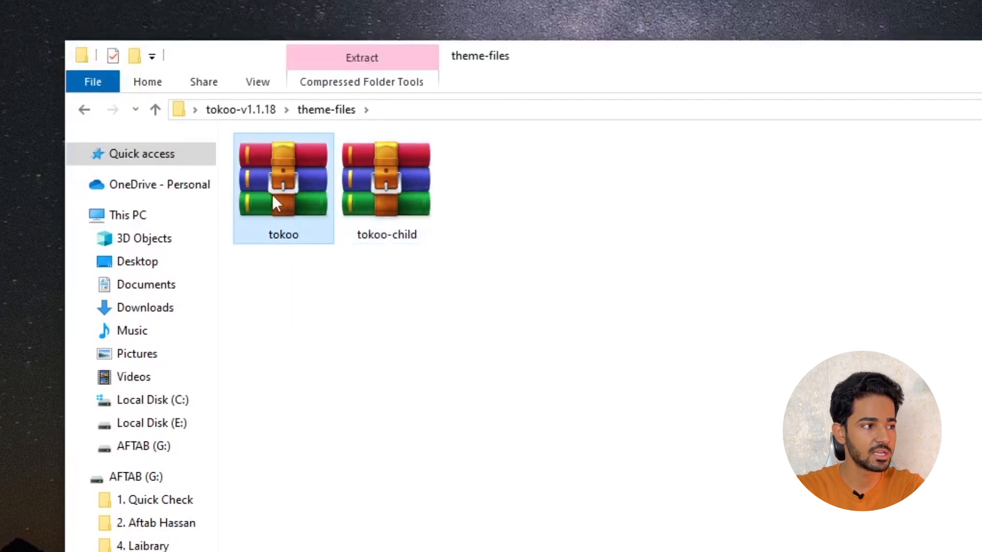
{"action": "left_click", "coordinate": [407, 217]}
{"action": "left_click_drag", "start_coordinate": [506, 332], "coordinate": [365, 180]}
{"action": "left_click", "coordinate": [457, 242]}
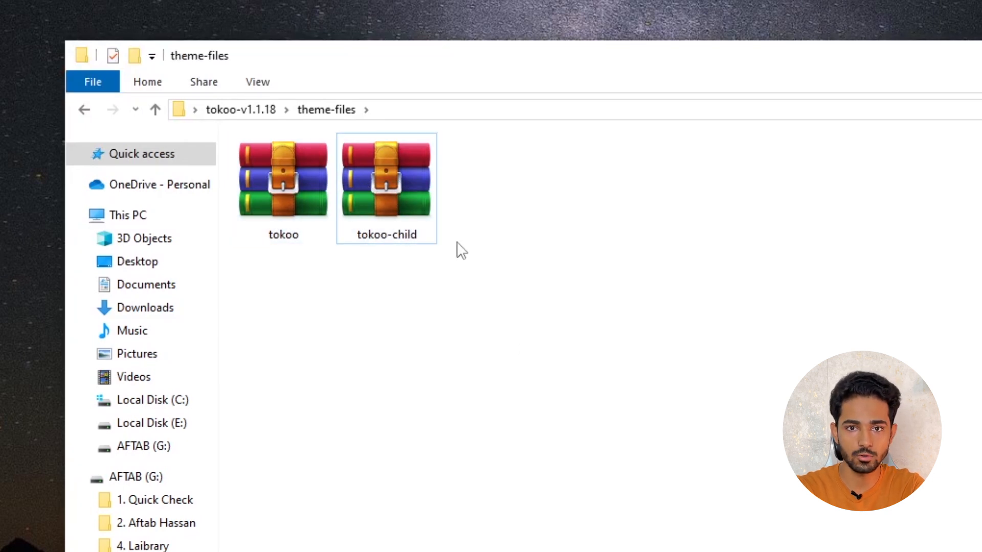
{"action": "left_click_drag", "start_coordinate": [446, 273], "coordinate": [350, 150]}
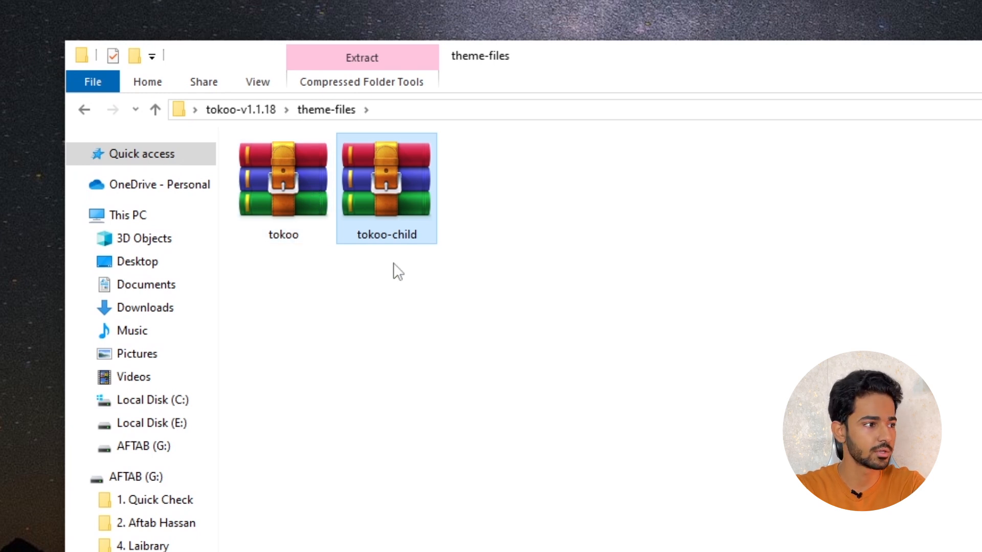
{"action": "left_click", "coordinate": [361, 279]}
{"action": "left_click", "coordinate": [238, 201]}
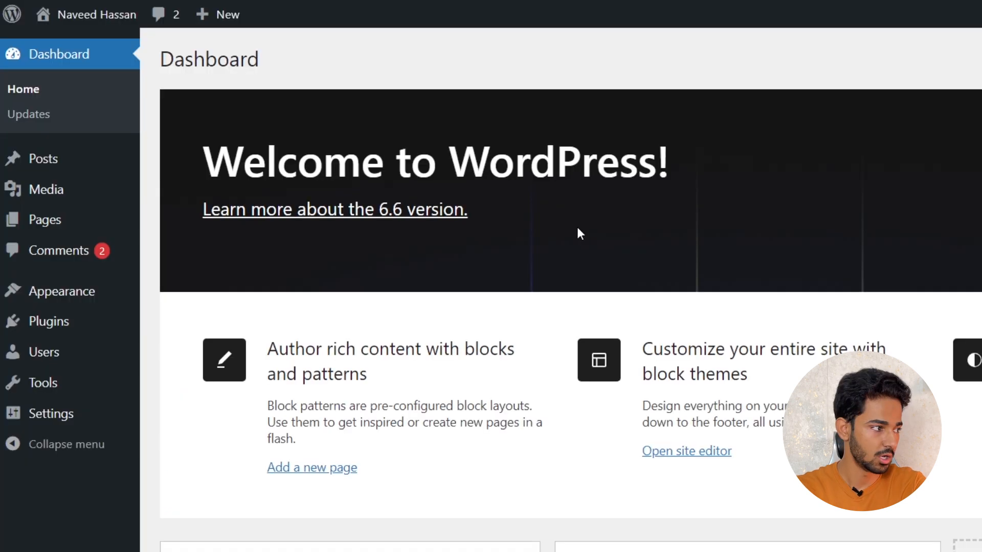
Open the Themes page and check which theme is currently active
{"action": "mouse_move", "coordinate": [90, 300]}
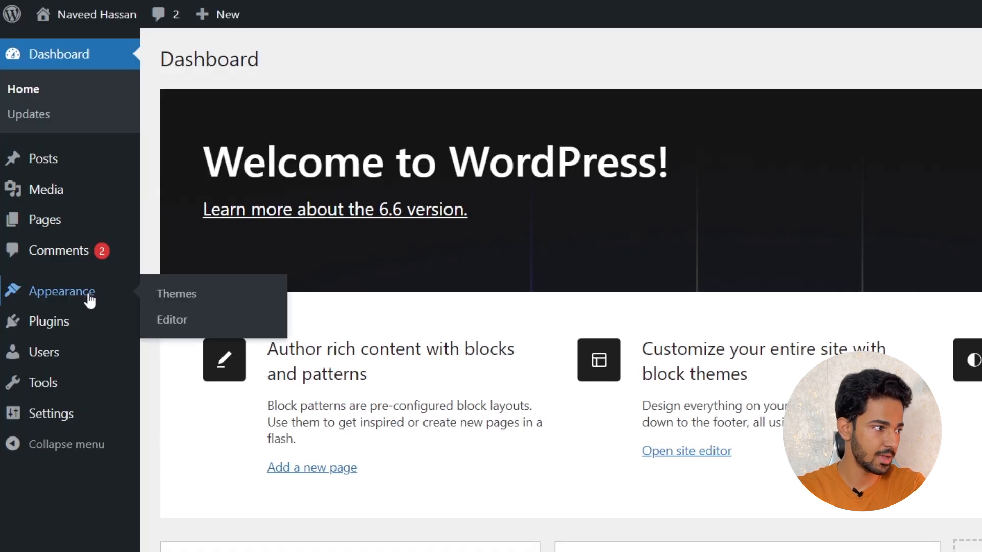
{"action": "left_click", "coordinate": [188, 297]}
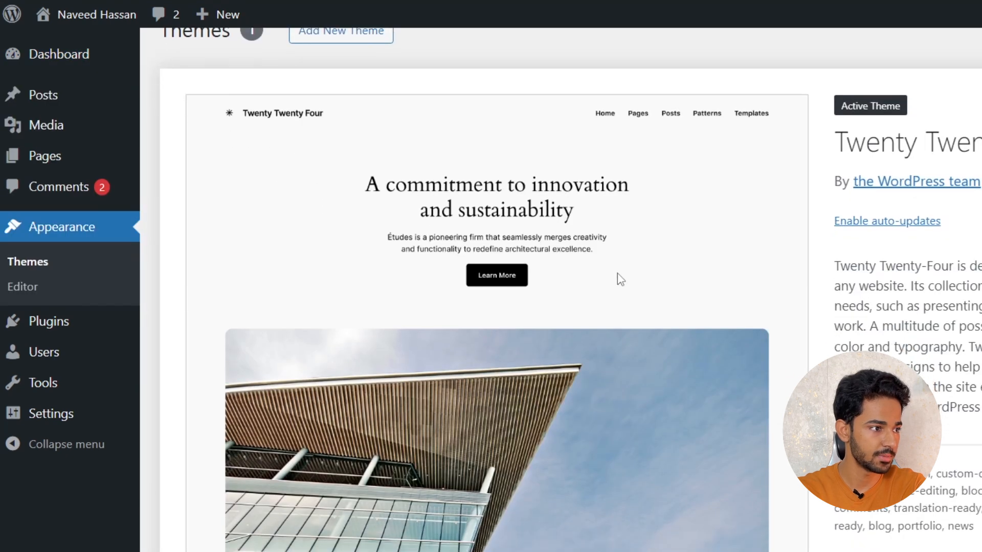
{"action": "triple_click", "coordinate": [840, 166]}
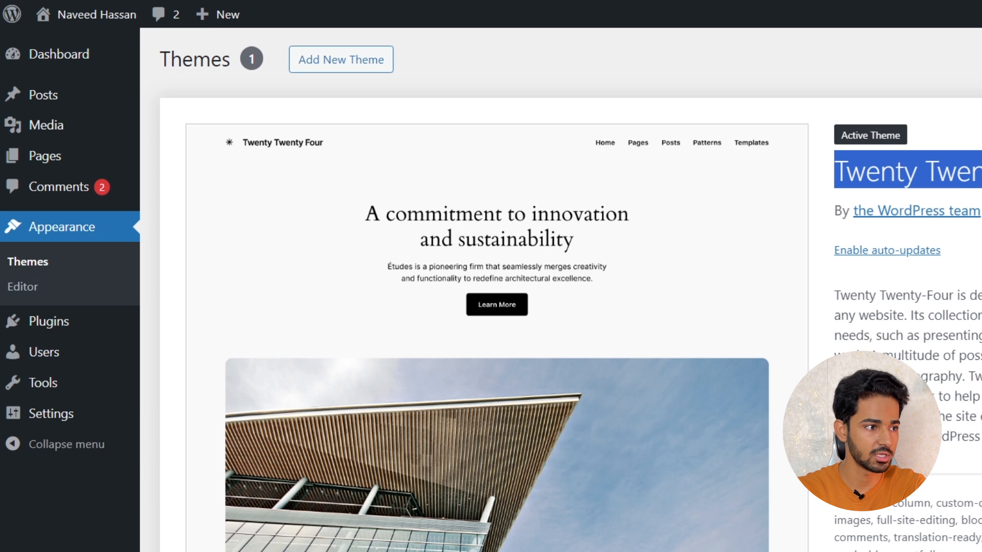
{"action": "left_click", "coordinate": [980, 190]}
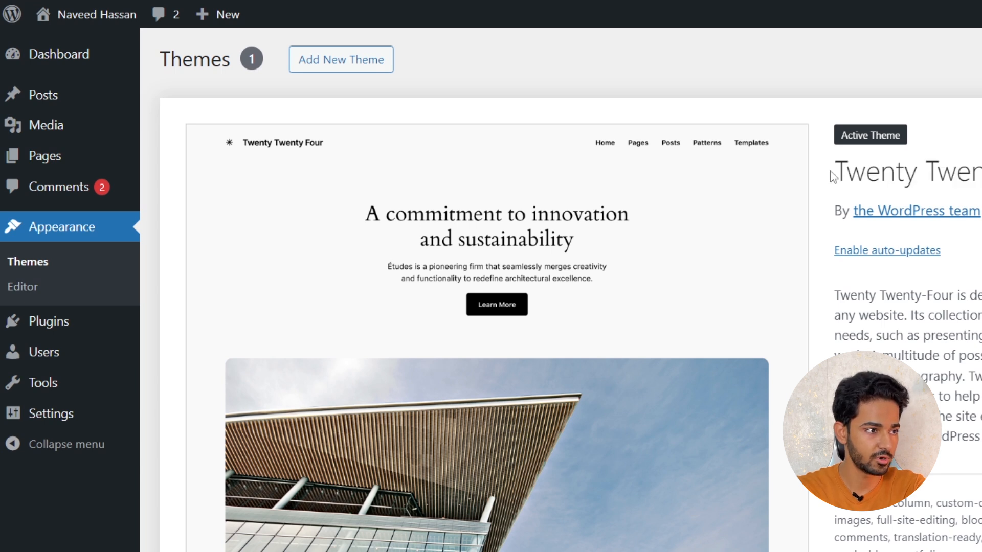
{"action": "left_click_drag", "start_coordinate": [846, 173], "coordinate": [981, 179]}
{"action": "left_click", "coordinate": [979, 186]}
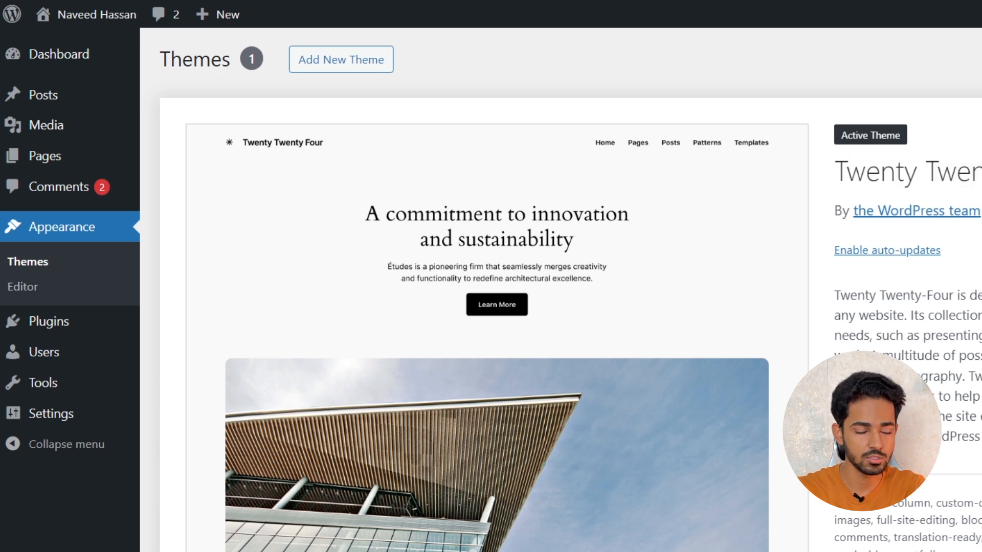
Start adding a new theme and browse the popular themes offered in the WordPress library
{"action": "left_click", "coordinate": [300, 65]}
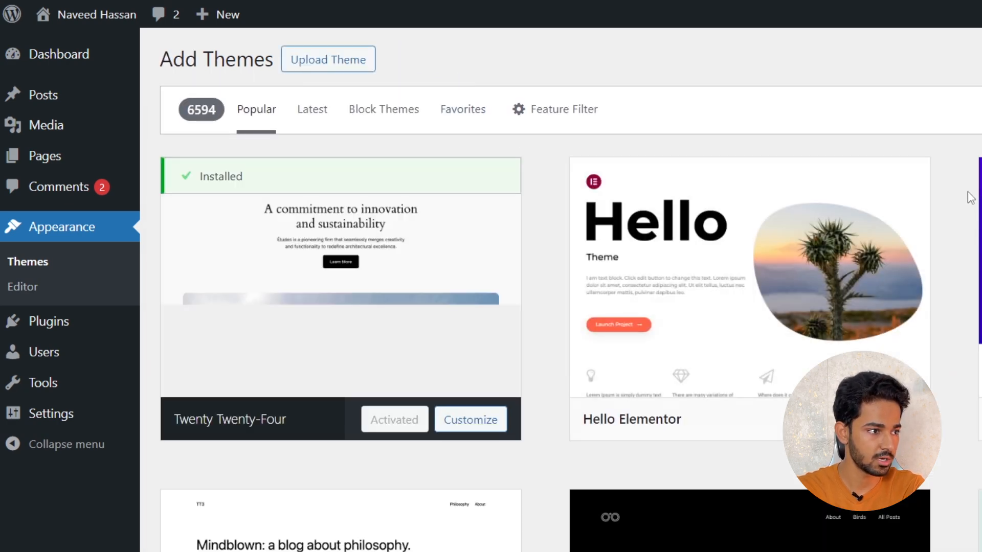
{"action": "scroll", "coordinate": [970, 198], "scroll_direction": "down", "scroll_amount": 20}
{"action": "scroll", "coordinate": [959, 211], "scroll_direction": "down", "scroll_amount": 10}
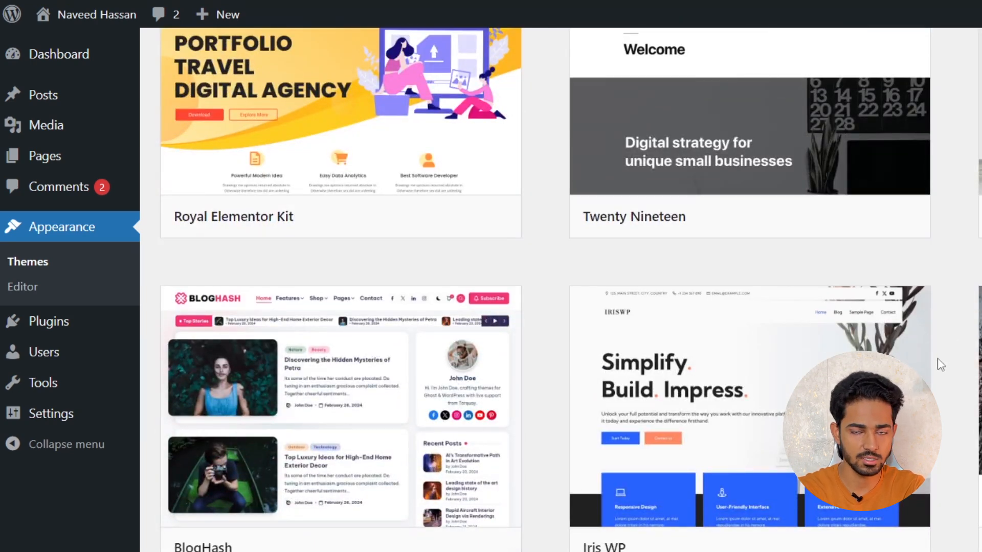
{"action": "mouse_move", "coordinate": [928, 361]}
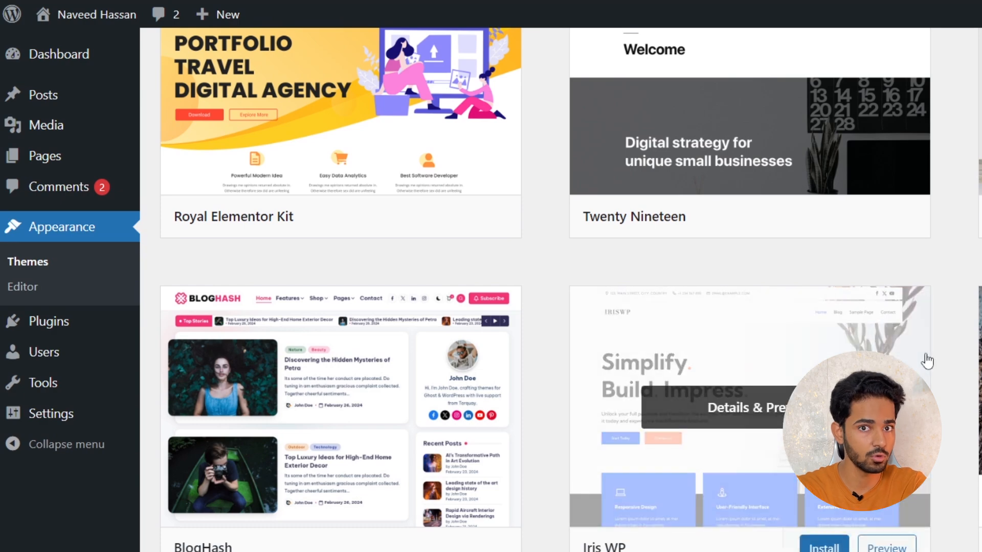
{"action": "scroll", "coordinate": [935, 365], "scroll_direction": "up", "scroll_amount": 10}
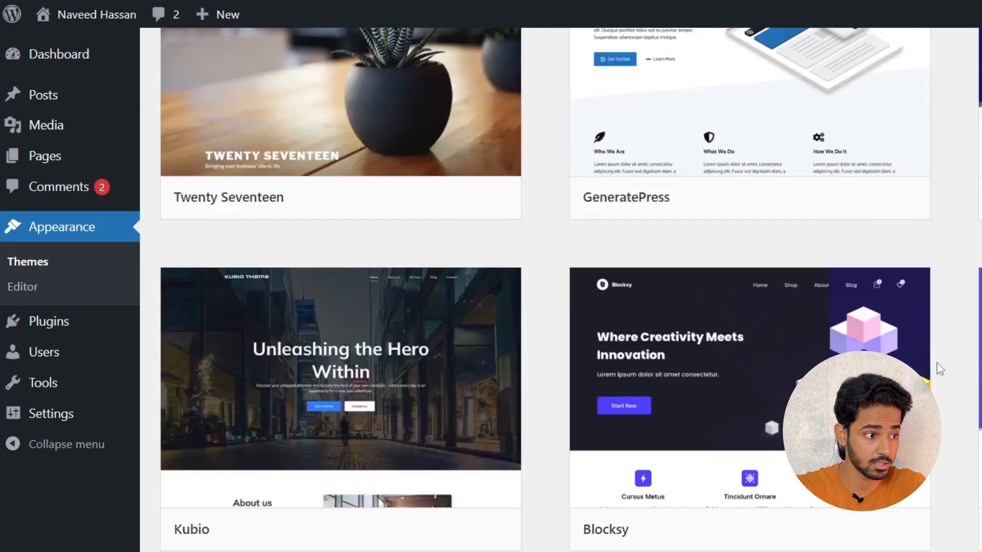
{"action": "scroll", "coordinate": [937, 367], "scroll_direction": "up", "scroll_amount": 15}
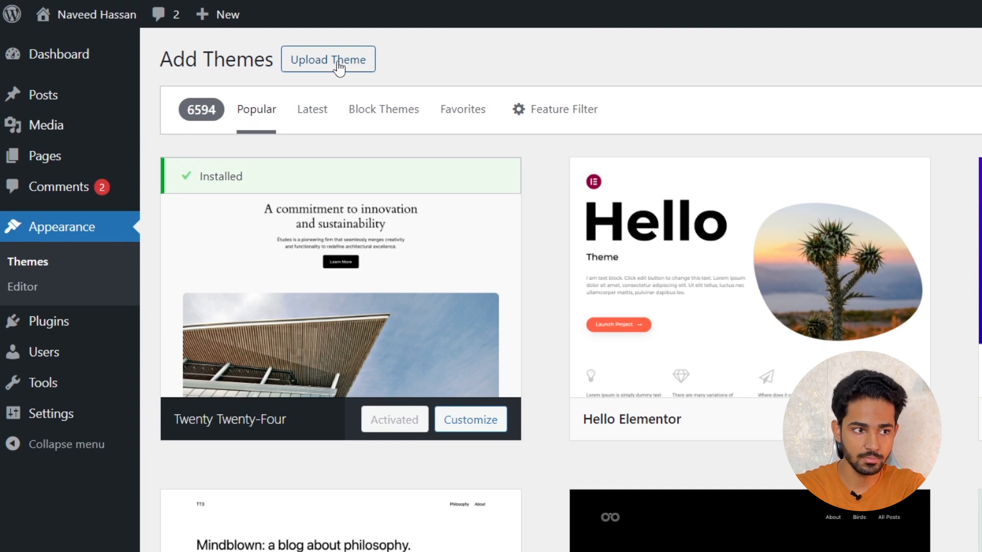
Upload the tokoo archive from the theme-files folder as a new theme, install it and activate it
{"action": "left_click", "coordinate": [338, 65]}
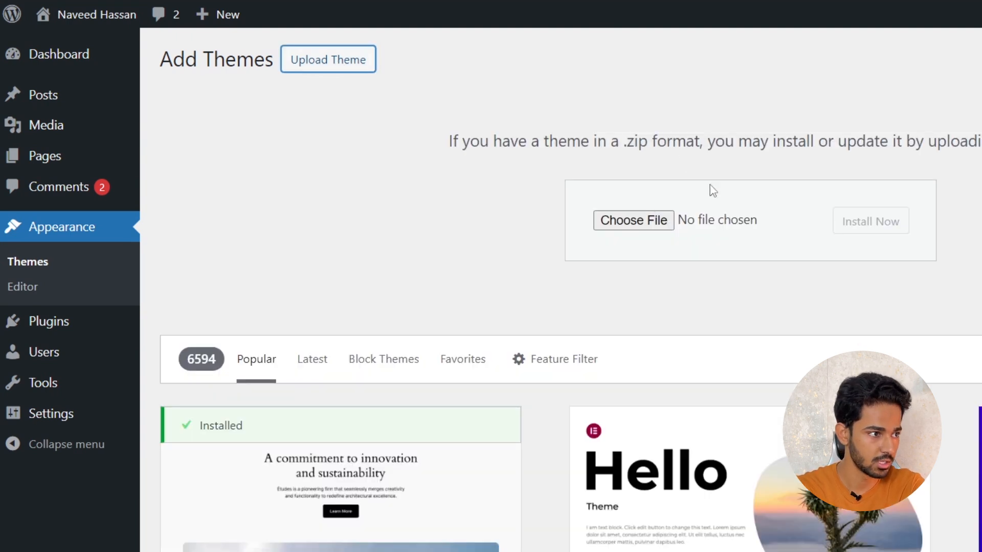
{"action": "left_click", "coordinate": [644, 221]}
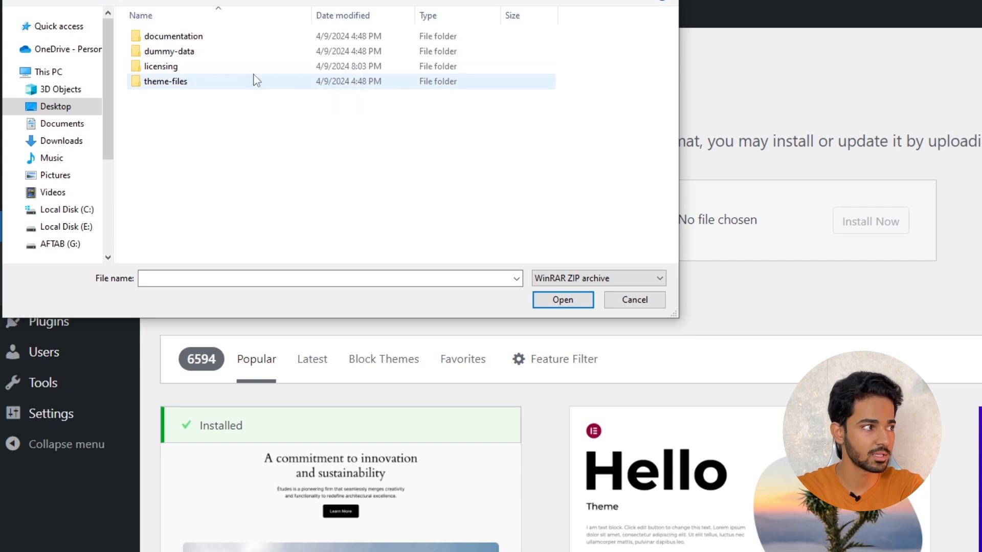
{"action": "double_click", "coordinate": [165, 85]}
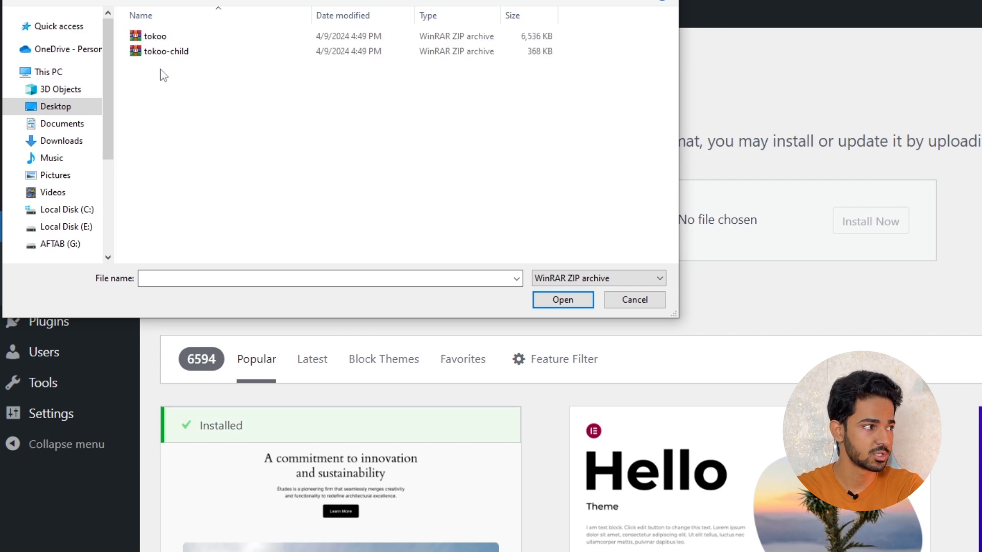
{"action": "left_click", "coordinate": [177, 41]}
{"action": "left_click", "coordinate": [562, 300]}
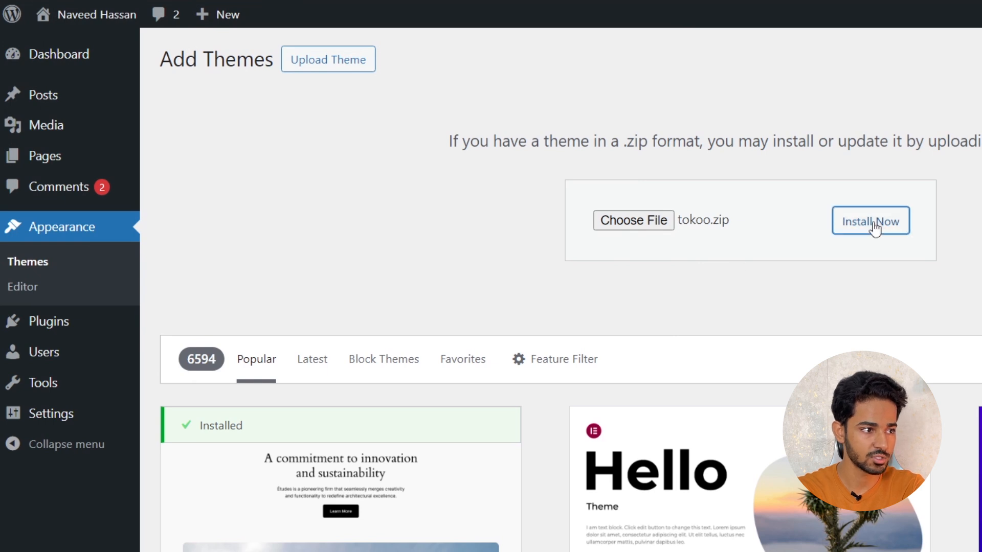
{"action": "left_click", "coordinate": [848, 230]}
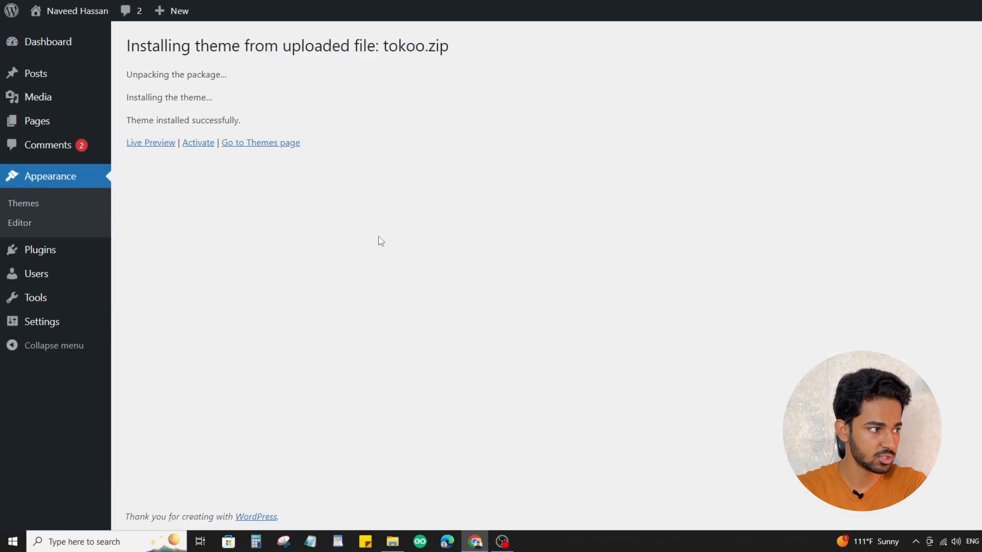
{"action": "left_click", "coordinate": [197, 144]}
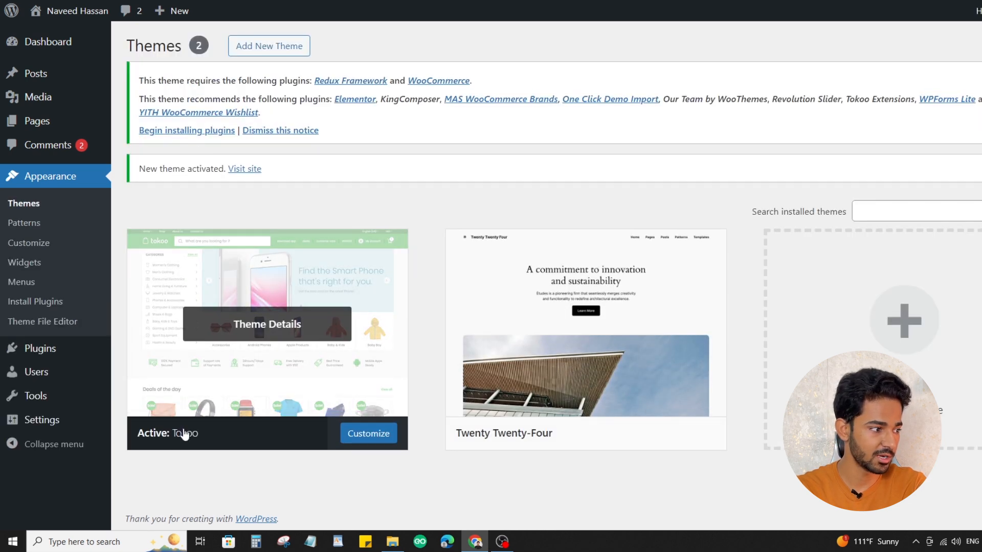
View the Tokoo theme's details, close them, and delete the inactive Twenty Twenty-Four theme
{"action": "left_click", "coordinate": [261, 379]}
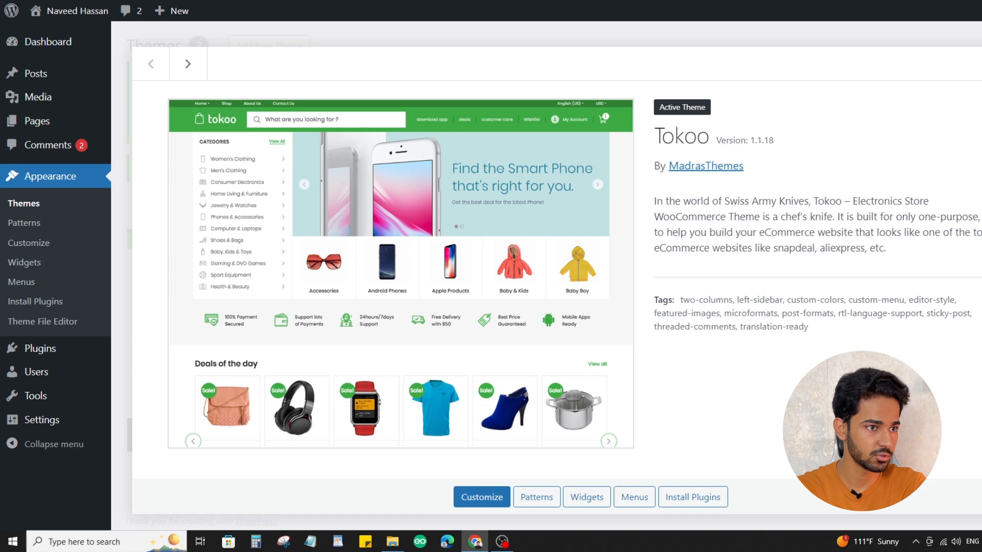
{"action": "key", "text": "Escape"}
{"action": "left_click", "coordinate": [642, 286]}
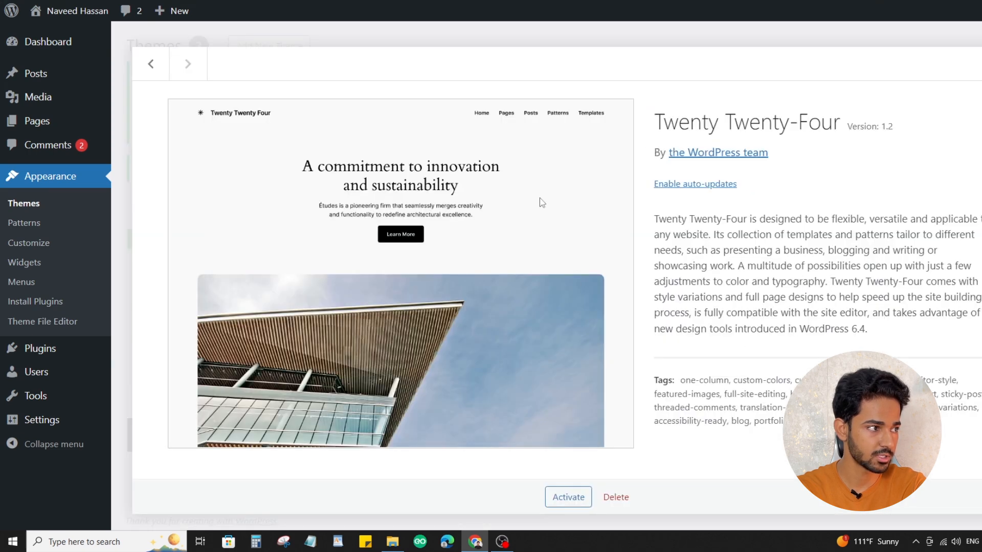
{"action": "left_click", "coordinate": [616, 497]}
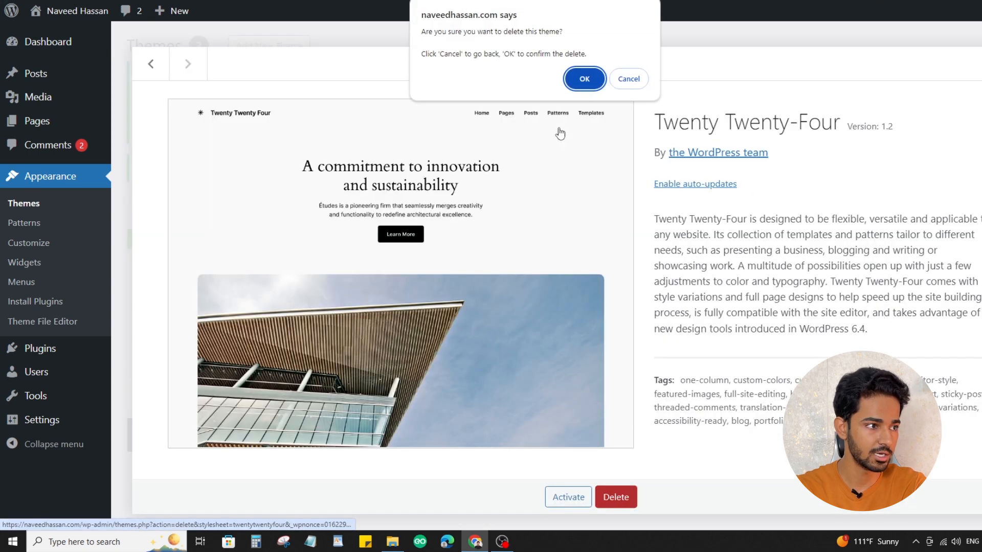
{"action": "left_click", "coordinate": [584, 78]}
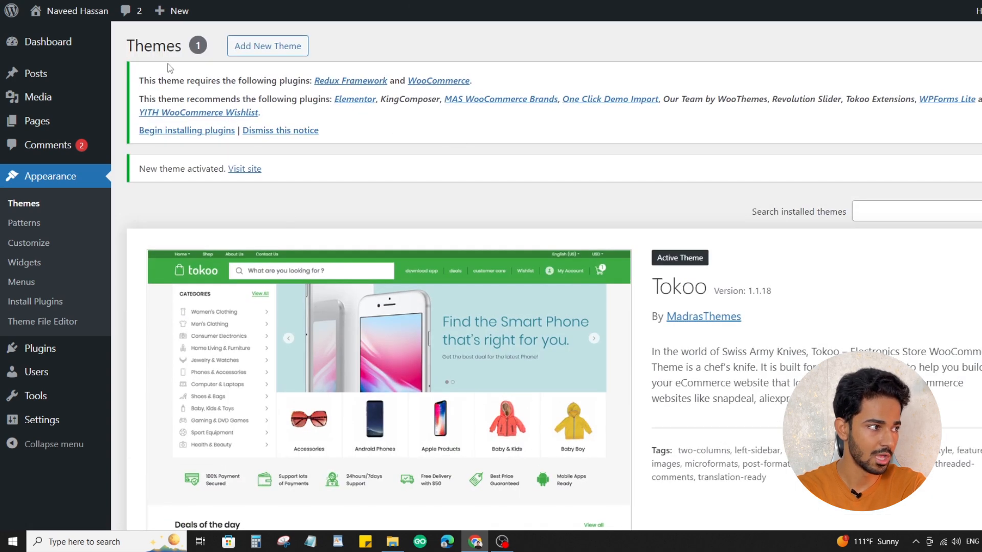
Read the notice about Tokoo's required and recommended plugins and look over the active theme's preview and description
{"action": "left_click_drag", "start_coordinate": [148, 80], "coordinate": [242, 81]}
{"action": "left_click", "coordinate": [253, 80]}
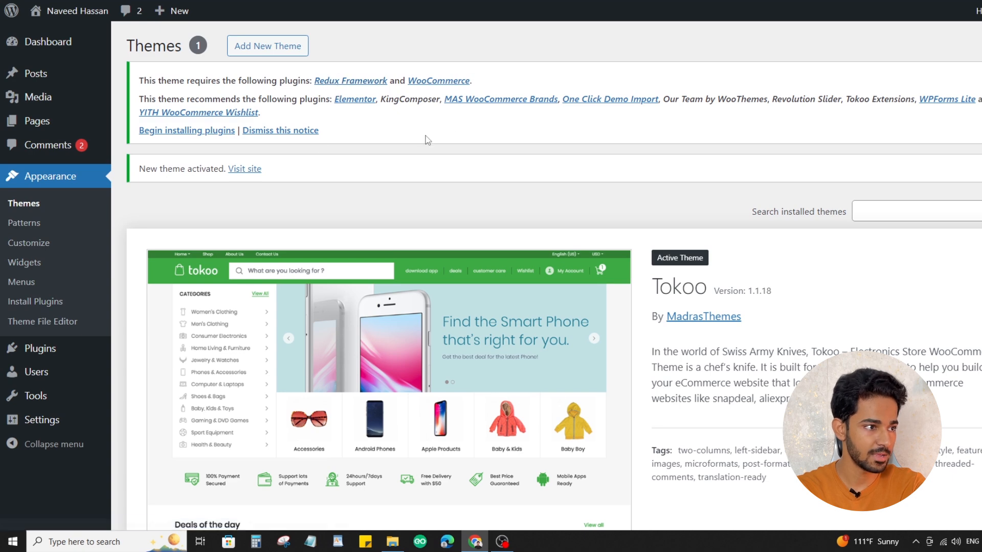
{"action": "scroll", "coordinate": [421, 261], "scroll_direction": "down", "scroll_amount": 3}
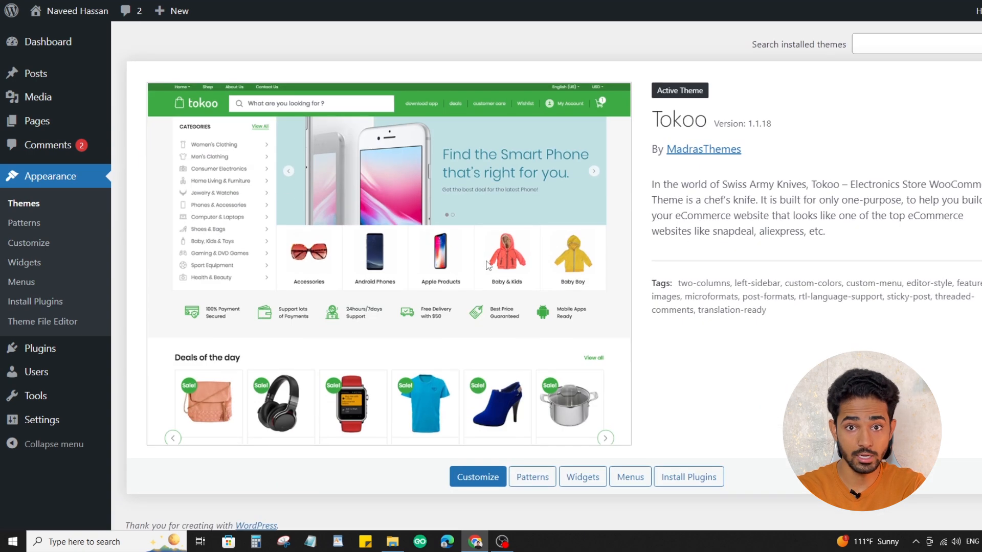
{"action": "scroll", "coordinate": [548, 286], "scroll_direction": "up", "scroll_amount": 3}
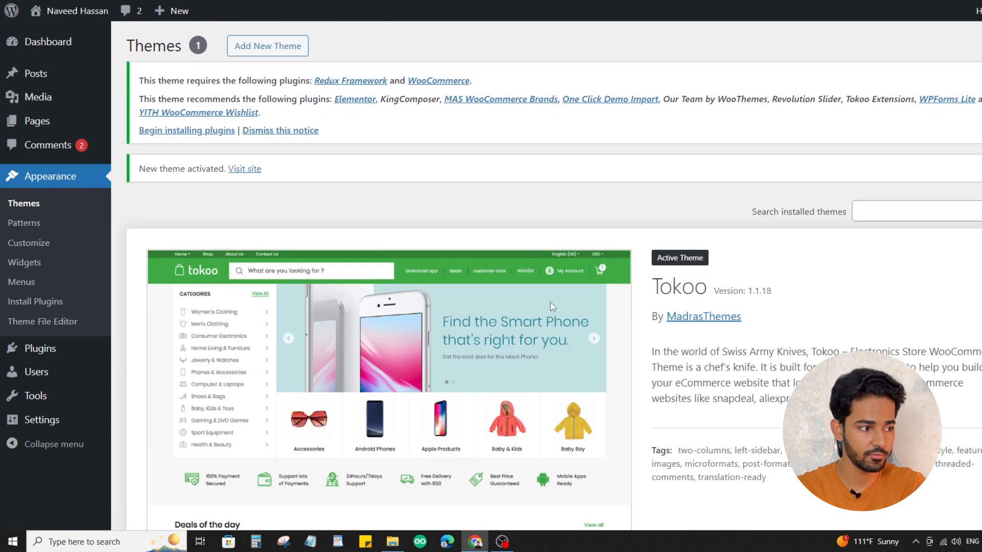
{"action": "scroll", "coordinate": [553, 306], "scroll_direction": "down", "scroll_amount": 3}
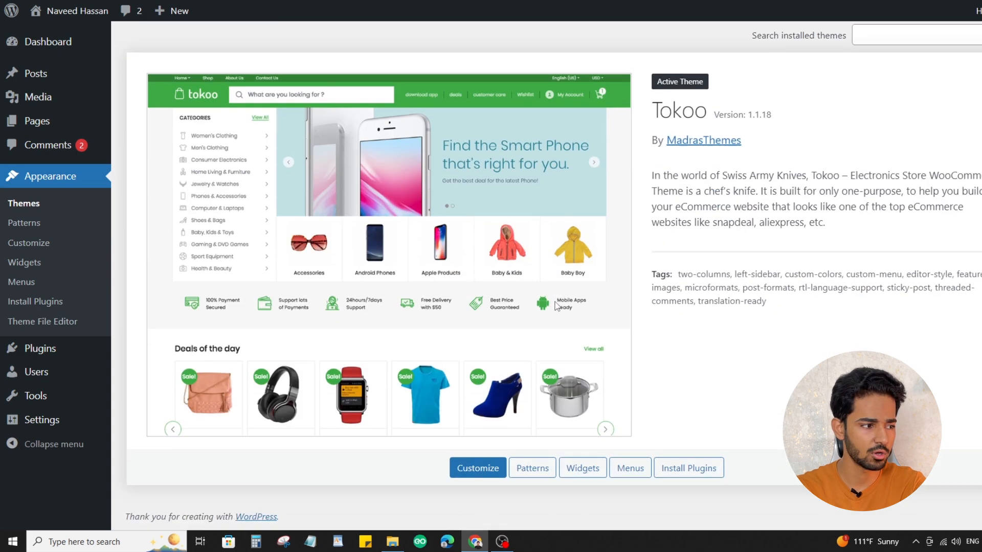
{"action": "scroll", "coordinate": [559, 306], "scroll_direction": "up", "scroll_amount": 3}
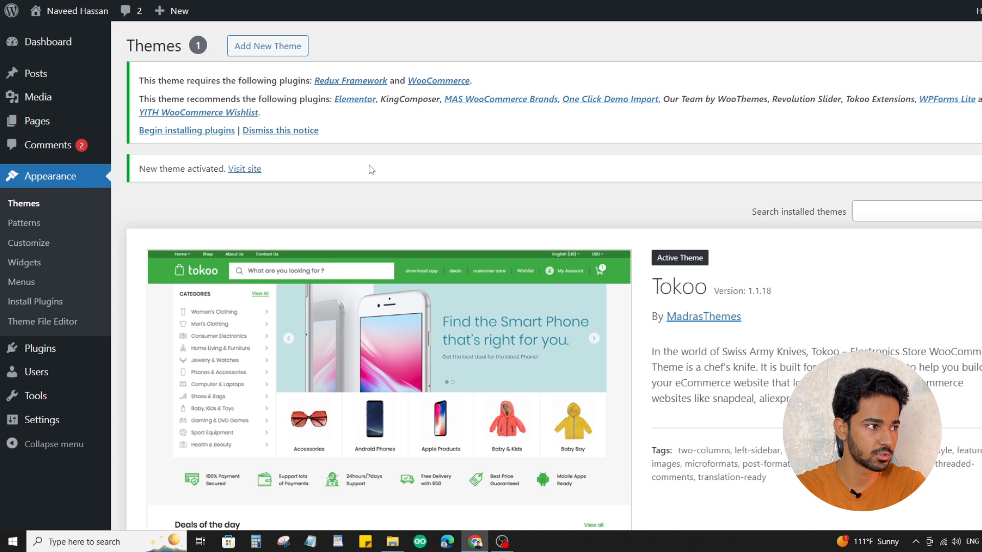
Begin installing the theme's plugins and look through the full list of plugins to install
{"action": "left_click", "coordinate": [167, 131]}
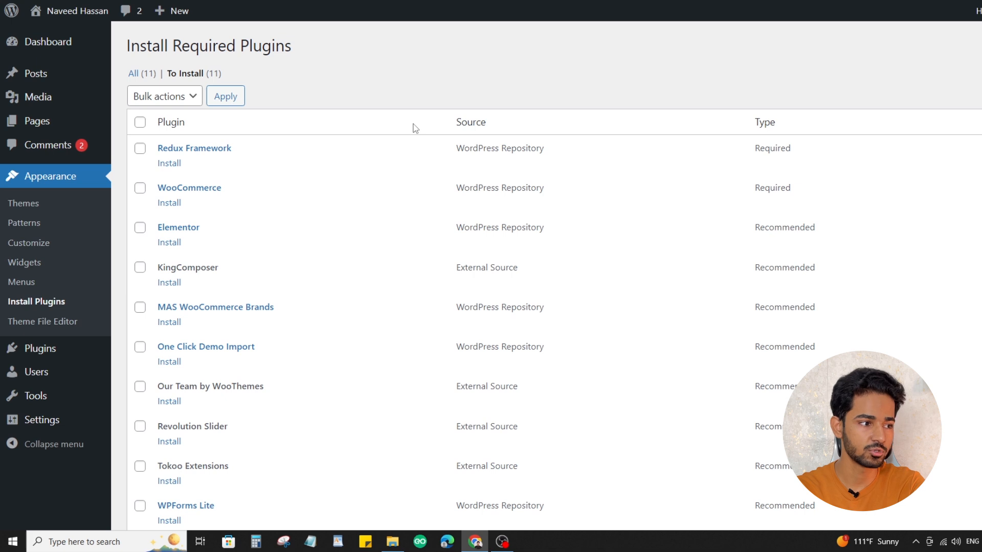
{"action": "scroll", "coordinate": [302, 148], "scroll_direction": "down", "scroll_amount": 3}
{"action": "scroll", "coordinate": [336, 201], "scroll_direction": "up", "scroll_amount": 3}
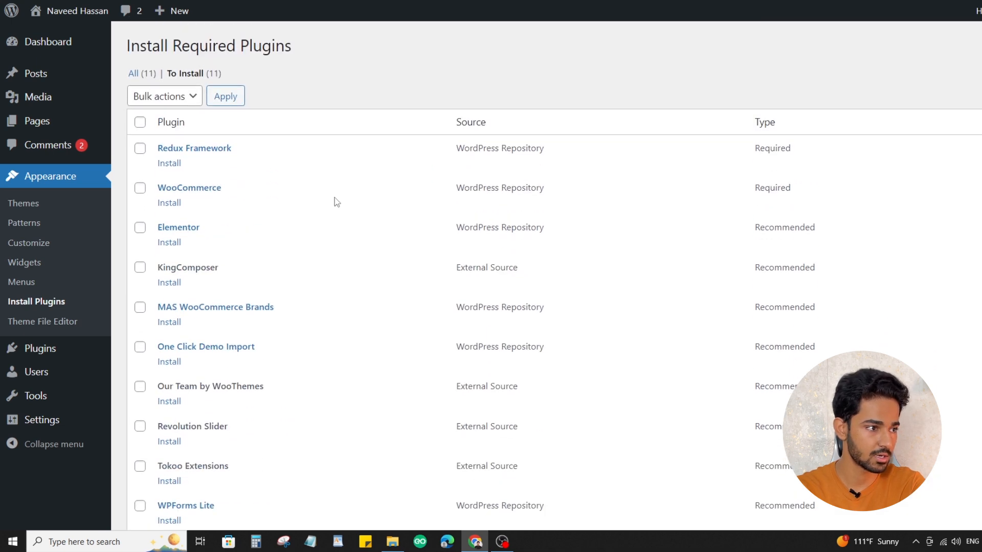
Select all the required and recommended plugins, review their types, and run the bulk Install action on them
{"action": "left_click", "coordinate": [140, 122]}
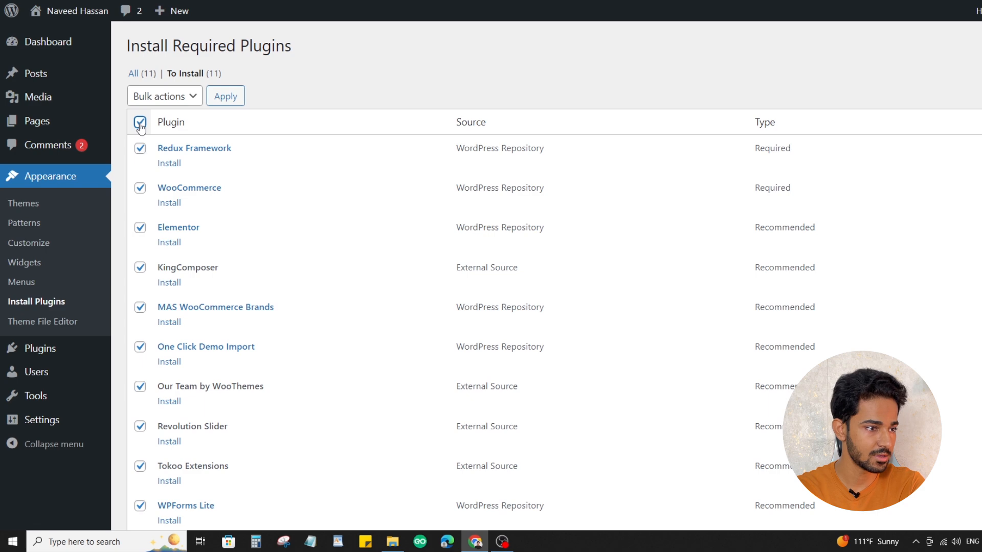
{"action": "scroll", "coordinate": [360, 151], "scroll_direction": "down", "scroll_amount": 3}
{"action": "scroll", "coordinate": [361, 151], "scroll_direction": "up", "scroll_amount": 3}
{"action": "scroll", "coordinate": [360, 151], "scroll_direction": "down", "scroll_amount": 3}
{"action": "scroll", "coordinate": [528, 168], "scroll_direction": "up", "scroll_amount": 3}
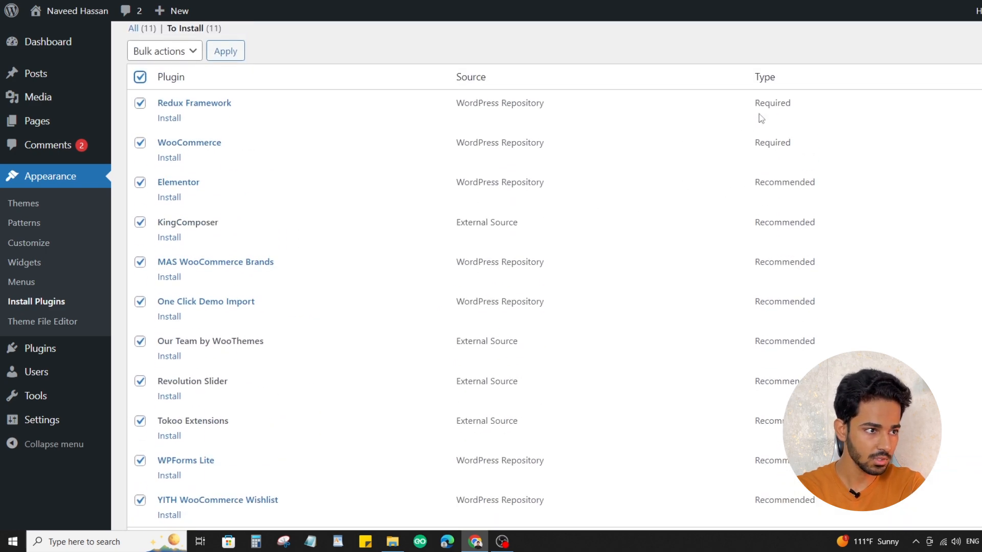
{"action": "scroll", "coordinate": [770, 108], "scroll_direction": "down", "scroll_amount": 3}
{"action": "scroll", "coordinate": [768, 108], "scroll_direction": "up", "scroll_amount": 5}
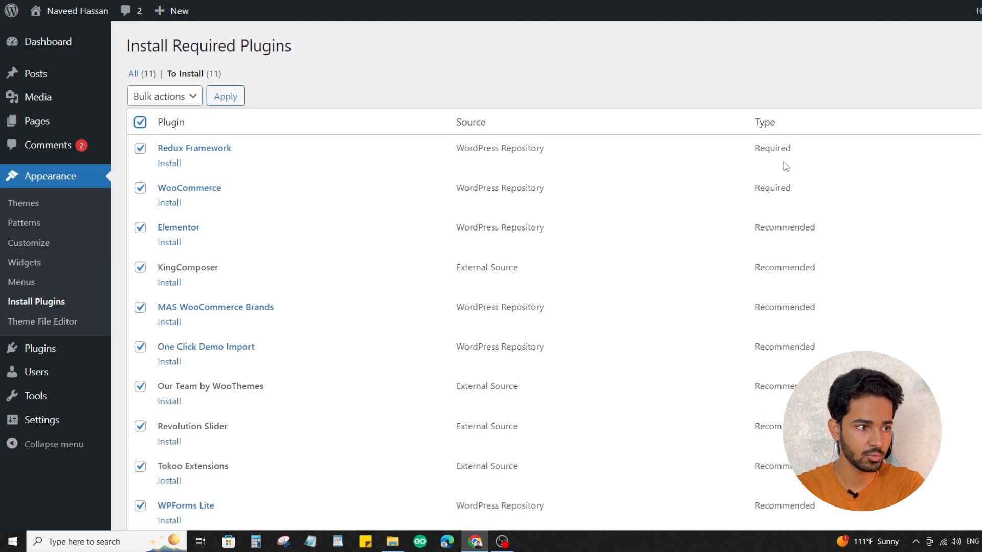
{"action": "scroll", "coordinate": [796, 176], "scroll_direction": "down", "scroll_amount": 3}
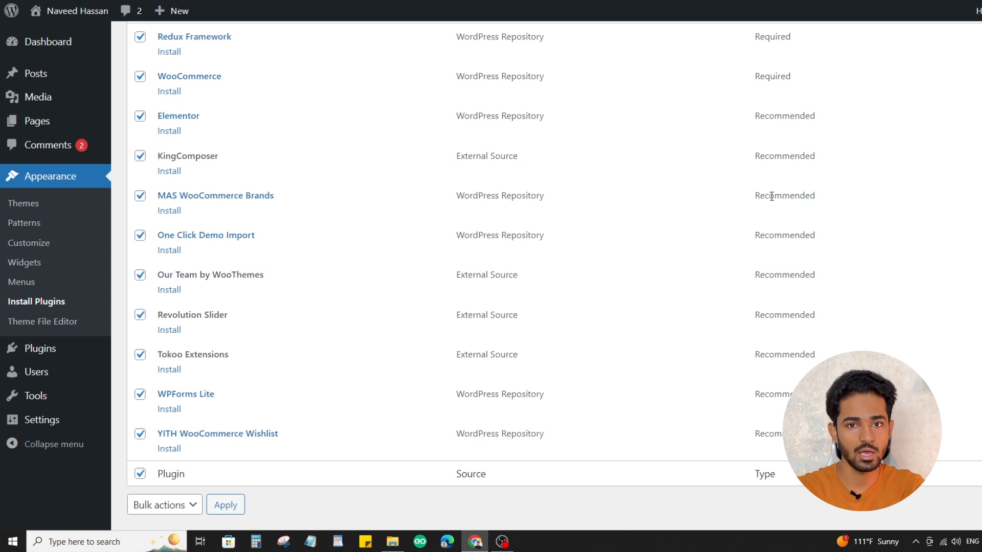
{"action": "scroll", "coordinate": [385, 174], "scroll_direction": "up", "scroll_amount": 3}
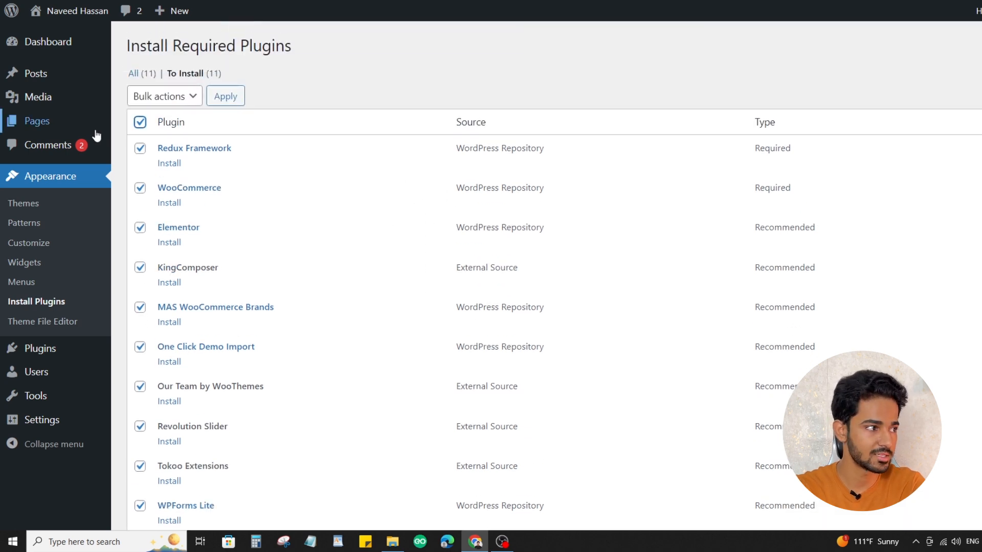
{"action": "left_click", "coordinate": [164, 99]}
{"action": "left_click", "coordinate": [146, 127]}
{"action": "left_click", "coordinate": [221, 96]}
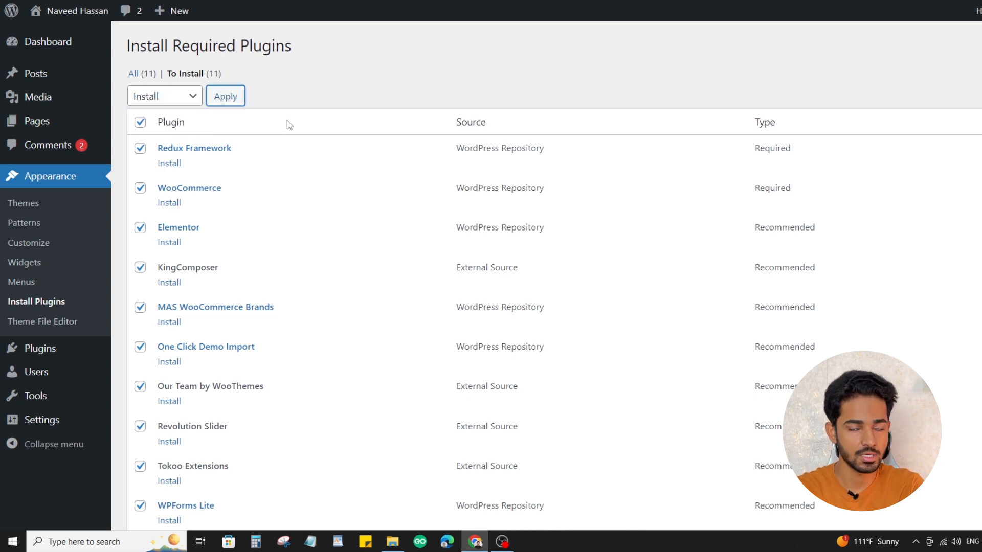
Check the installation results, open the list of installed plugins, select them all and run the bulk Activate action
{"action": "scroll", "coordinate": [367, 206], "scroll_direction": "down", "scroll_amount": 8}
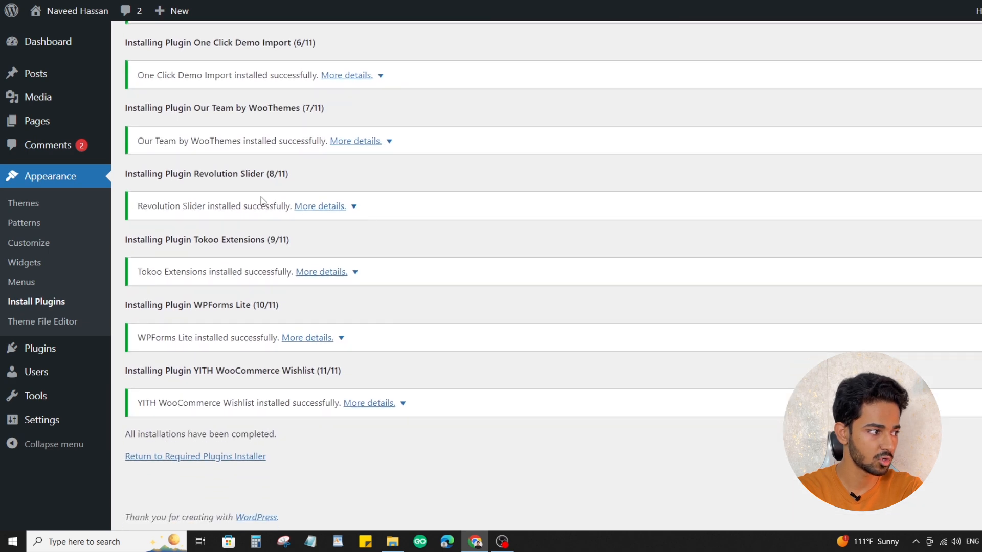
{"action": "mouse_move", "coordinate": [63, 352]}
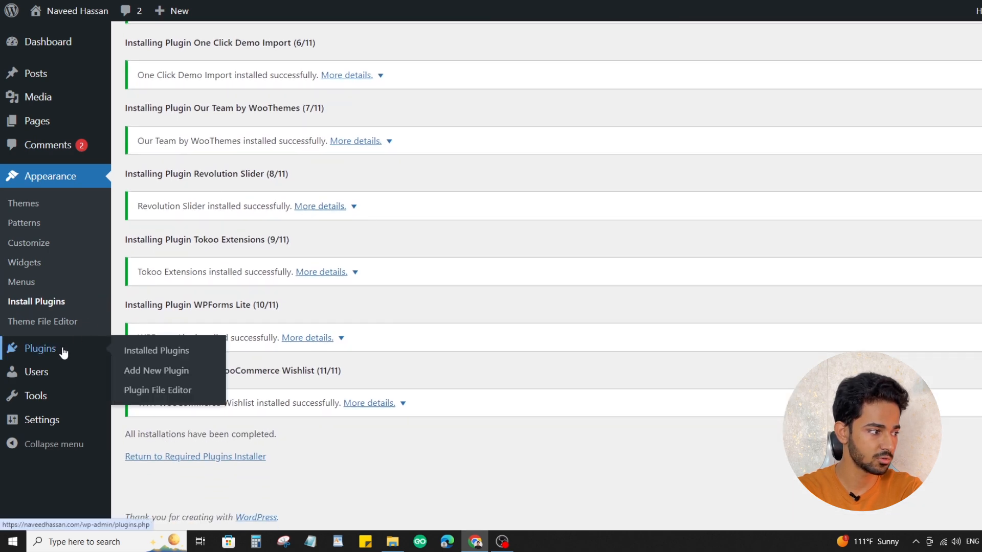
{"action": "left_click", "coordinate": [64, 352]}
{"action": "scroll", "coordinate": [253, 241], "scroll_direction": "down", "scroll_amount": 8}
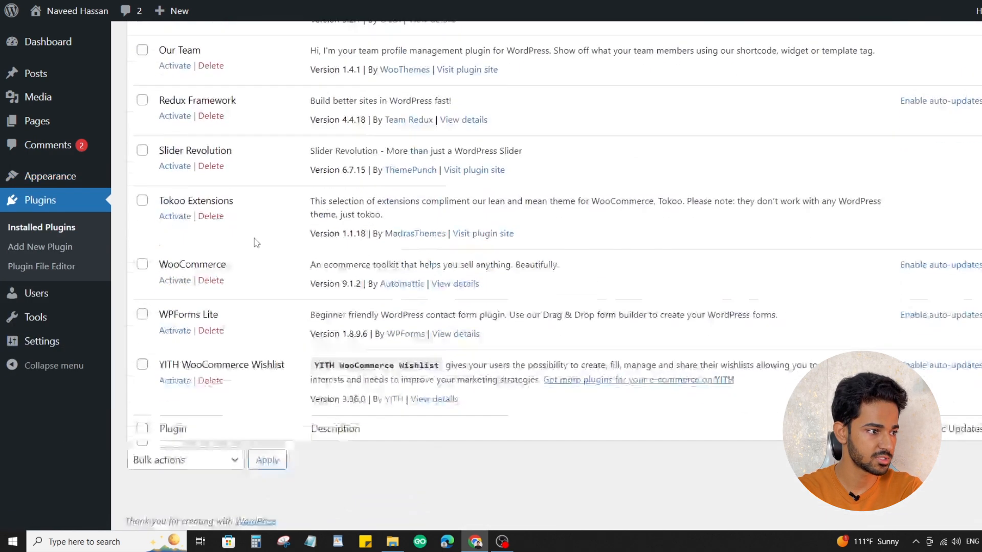
{"action": "scroll", "coordinate": [256, 242], "scroll_direction": "up", "scroll_amount": 5}
{"action": "left_click", "coordinate": [142, 83]}
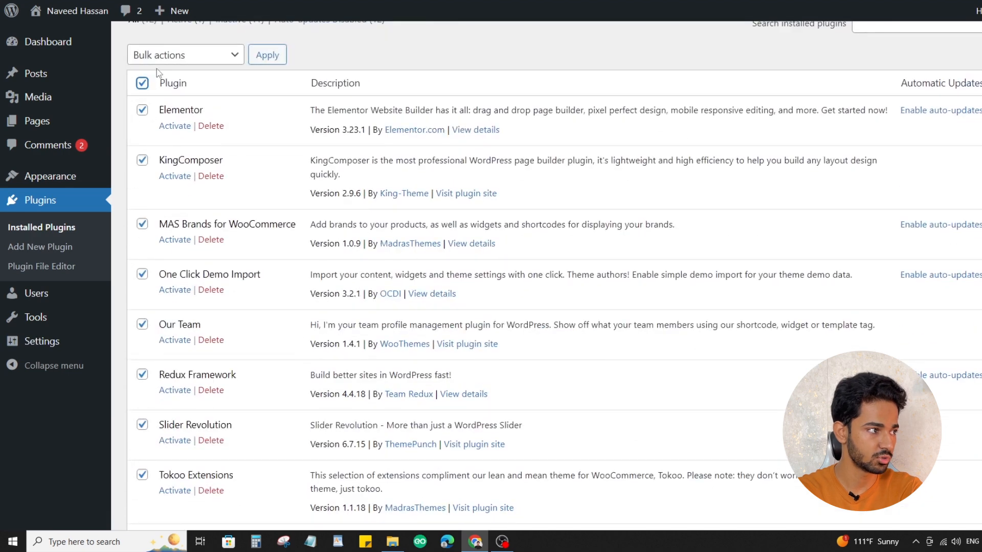
{"action": "left_click", "coordinate": [167, 56]}
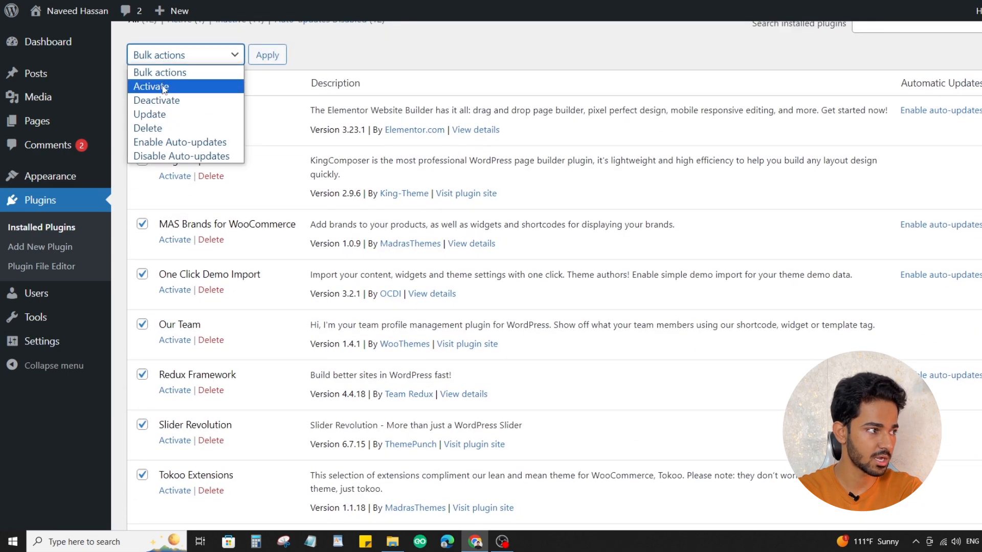
{"action": "left_click", "coordinate": [163, 91]}
{"action": "left_click", "coordinate": [261, 60]}
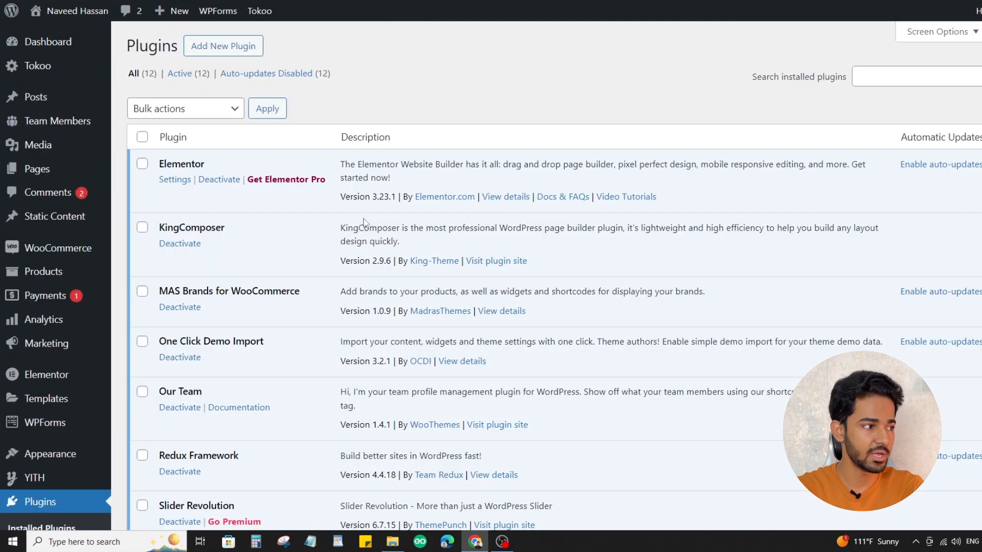
Look through the activated plugins and the added admin menu entries, and view the site's front end
{"action": "scroll", "coordinate": [363, 221], "scroll_direction": "down", "scroll_amount": 8}
{"action": "scroll", "coordinate": [363, 221], "scroll_direction": "up", "scroll_amount": 8}
{"action": "scroll", "coordinate": [364, 222], "scroll_direction": "down", "scroll_amount": 6}
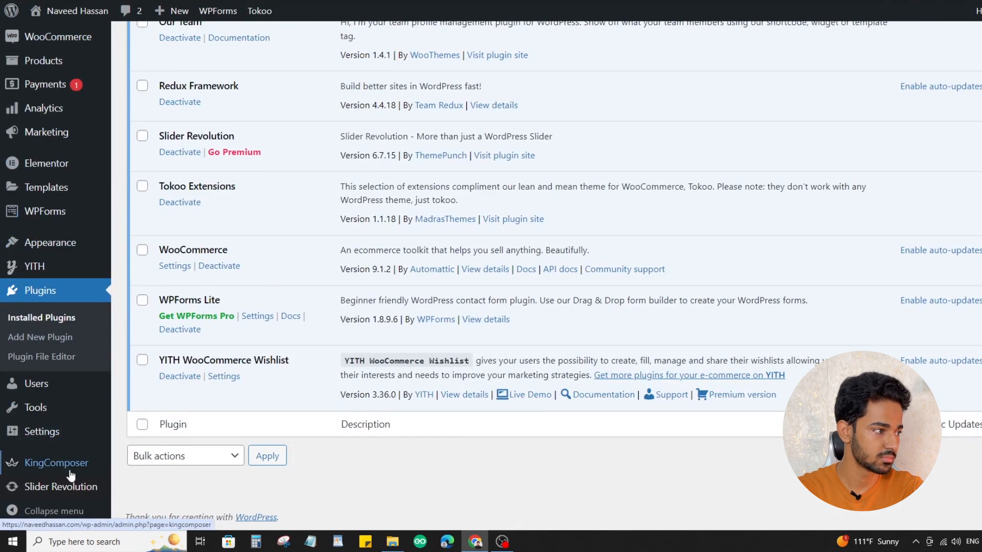
{"action": "scroll", "coordinate": [366, 244], "scroll_direction": "up", "scroll_amount": 6}
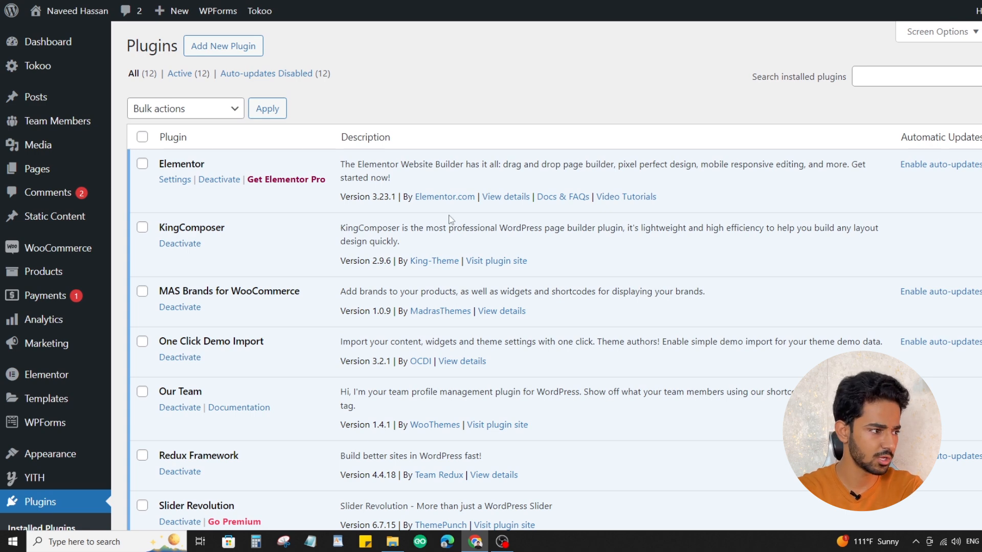
{"action": "scroll", "coordinate": [450, 219], "scroll_direction": "down", "scroll_amount": 3}
{"action": "scroll", "coordinate": [450, 219], "scroll_direction": "up", "scroll_amount": 3}
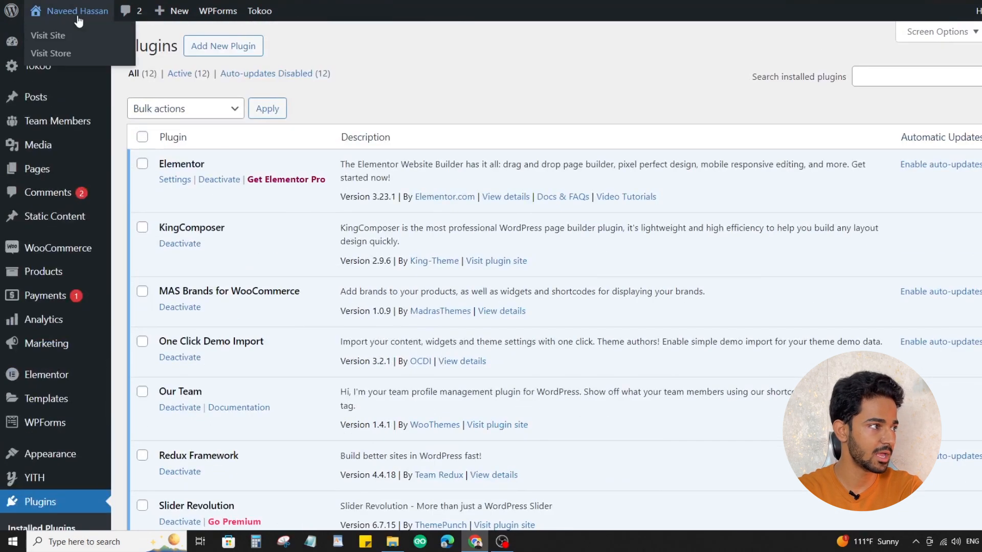
{"action": "left_click", "coordinate": [78, 19]}
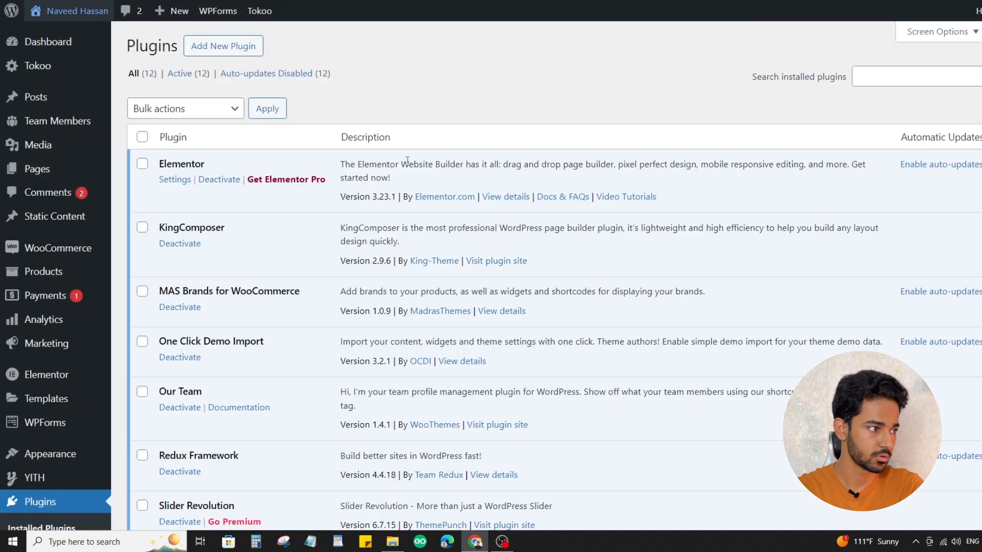
Return to the installed plugins list and review it, focusing on the One Click Demo Import plugin
{"action": "scroll", "coordinate": [407, 160], "scroll_direction": "down", "scroll_amount": 2}
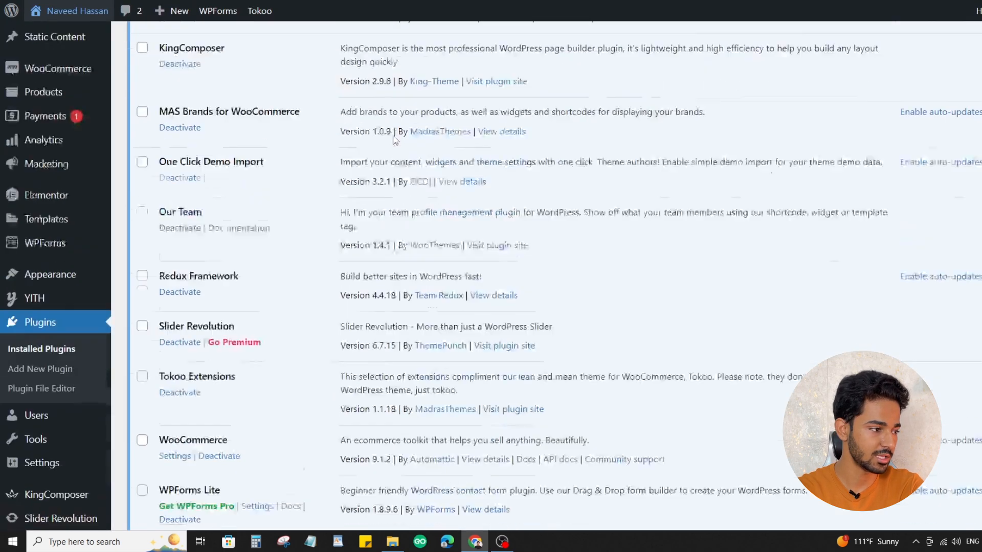
{"action": "scroll", "coordinate": [394, 137], "scroll_direction": "up", "scroll_amount": 1}
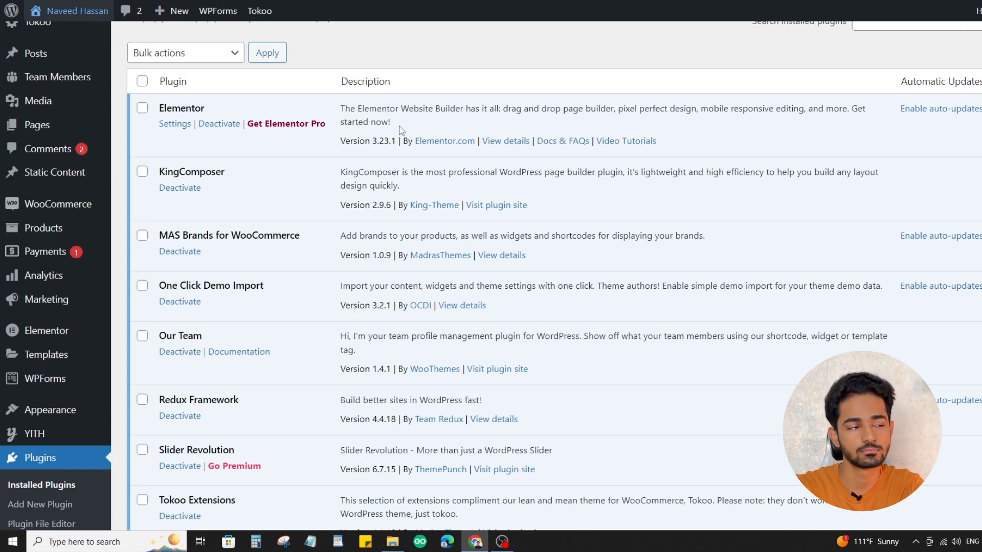
{"action": "scroll", "coordinate": [330, 175], "scroll_direction": "up", "scroll_amount": 2}
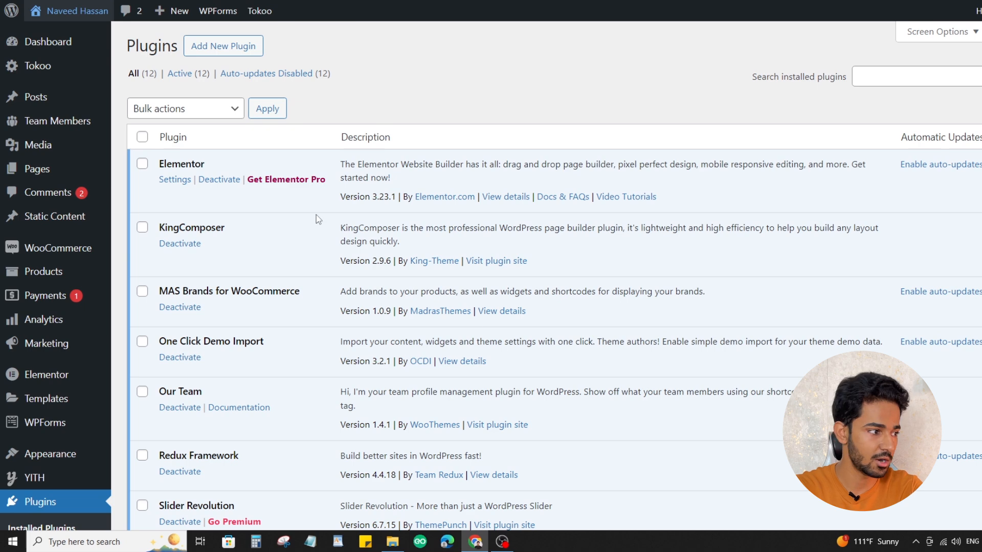
{"action": "scroll", "coordinate": [316, 219], "scroll_direction": "down", "scroll_amount": 3}
{"action": "scroll", "coordinate": [261, 255], "scroll_direction": "up", "scroll_amount": 3}
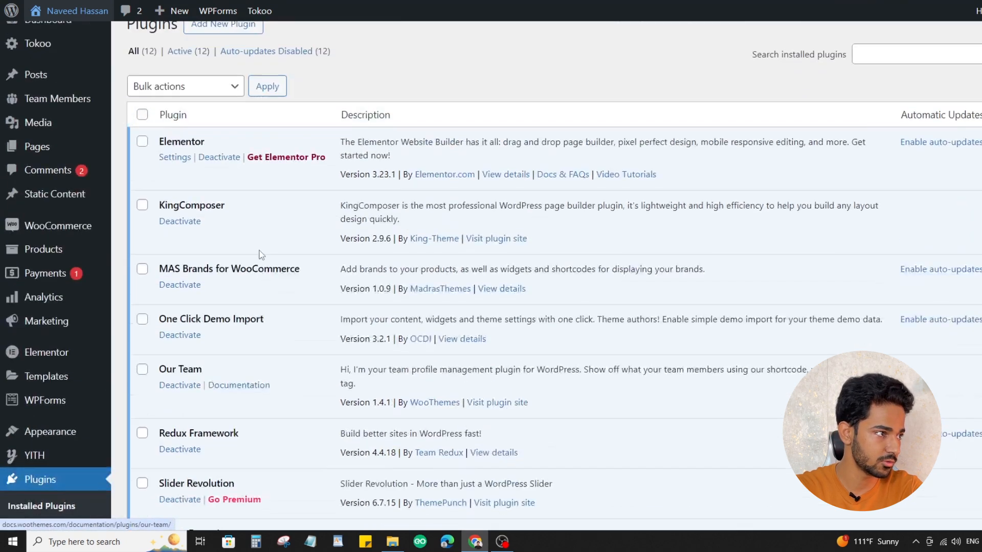
{"action": "scroll", "coordinate": [261, 254], "scroll_direction": "up", "scroll_amount": 1}
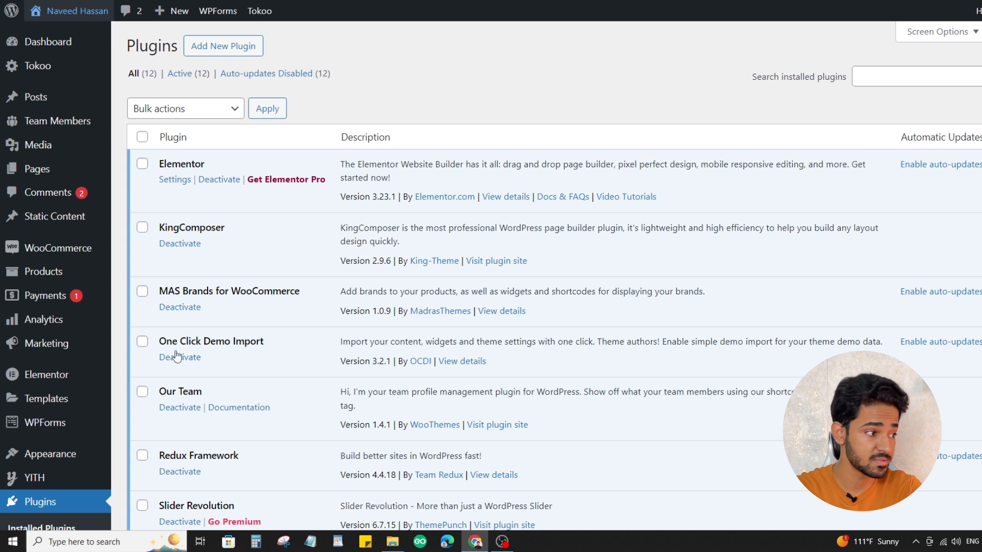
{"action": "left_click_drag", "start_coordinate": [158, 342], "coordinate": [245, 342]}
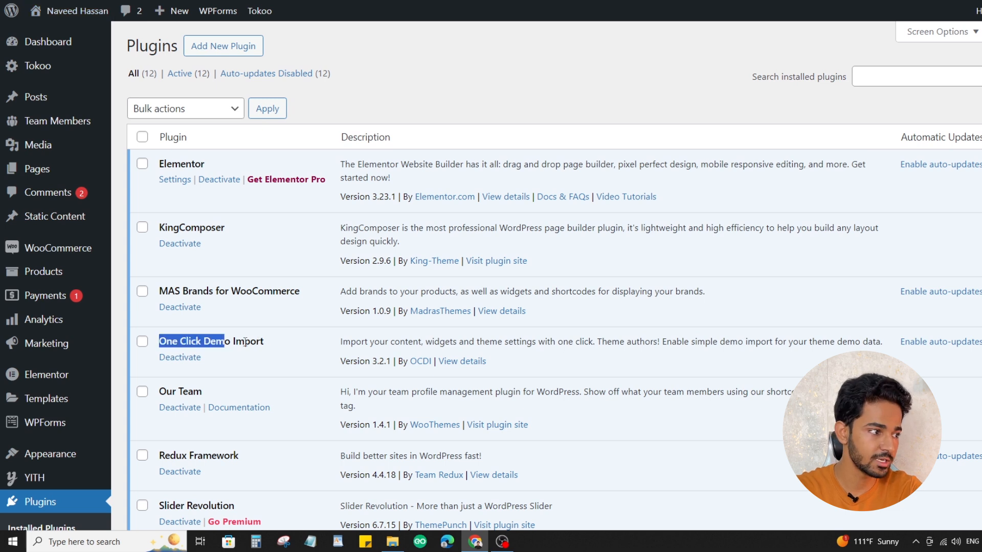
{"action": "left_click", "coordinate": [278, 348]}
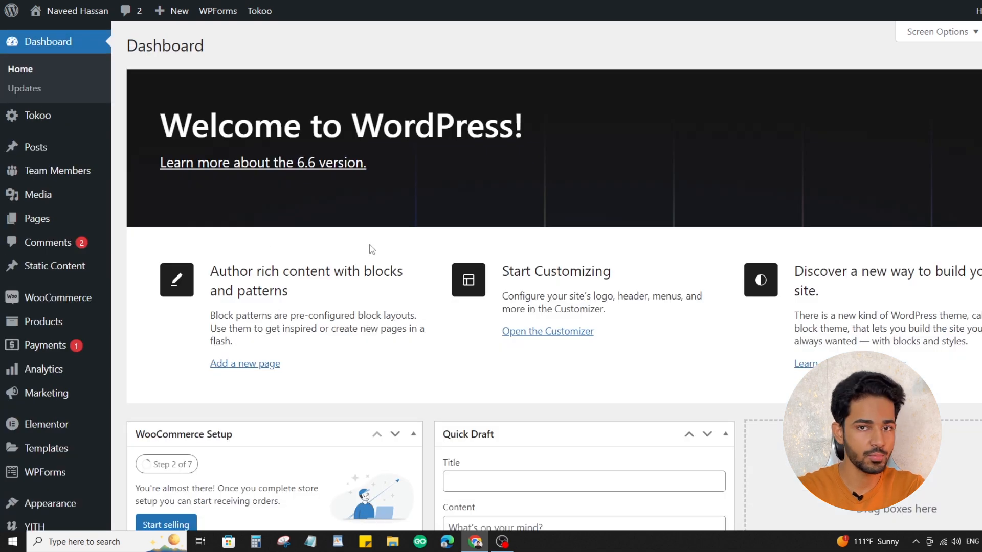
Open the theme's demo data import page and import the Tokoo - Elementor demo, leaving All in One SEO and MonsterInsights unselected
{"action": "scroll", "coordinate": [62, 263], "scroll_direction": "down", "scroll_amount": 3}
{"action": "mouse_move", "coordinate": [81, 341]}
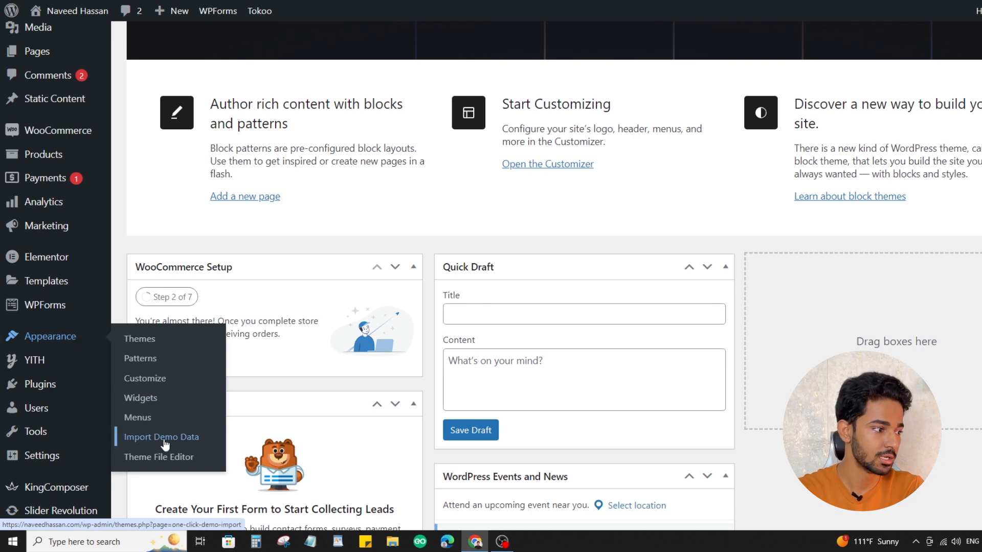
{"action": "left_click", "coordinate": [174, 440]}
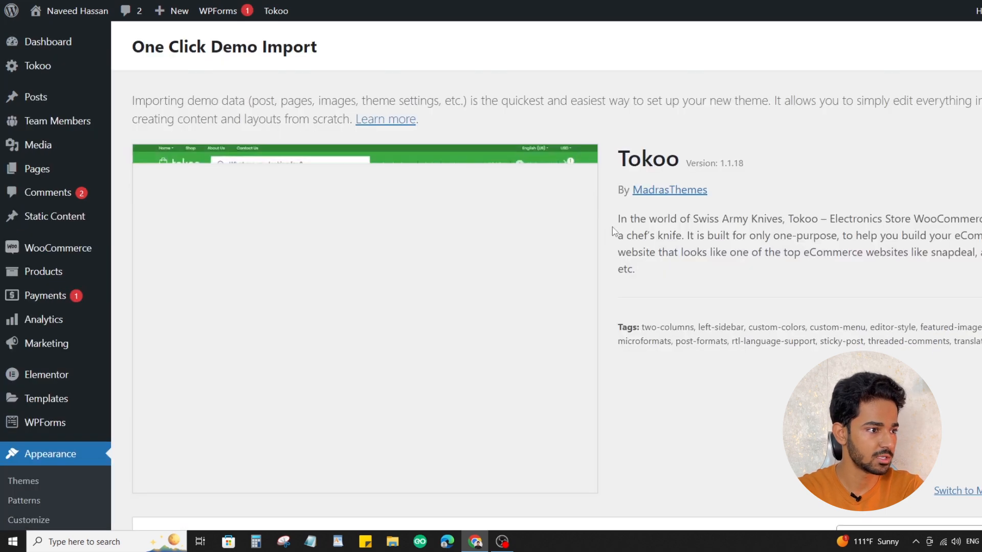
{"action": "scroll", "coordinate": [616, 232], "scroll_direction": "down", "scroll_amount": 7}
{"action": "scroll", "coordinate": [708, 241], "scroll_direction": "up", "scroll_amount": 2}
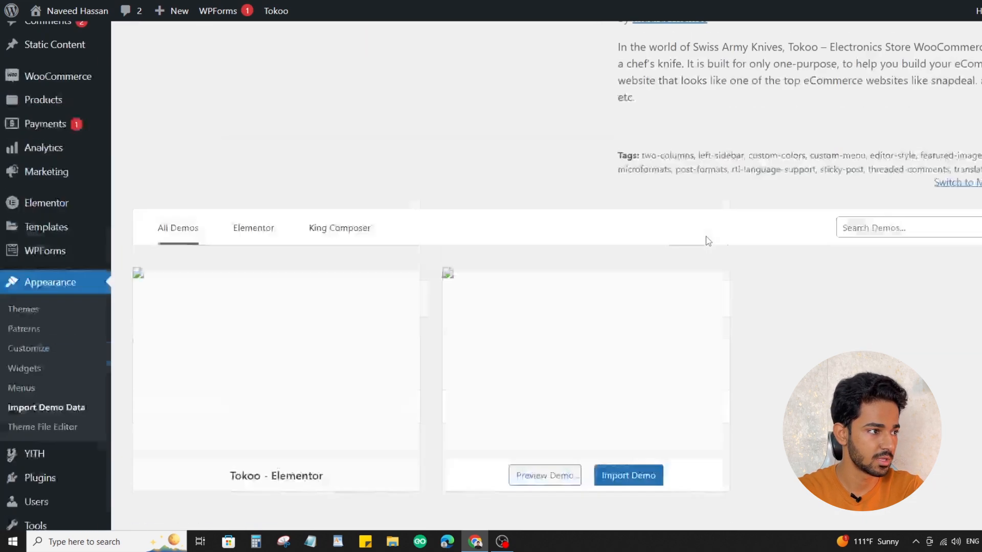
{"action": "scroll", "coordinate": [708, 241], "scroll_direction": "up", "scroll_amount": 3}
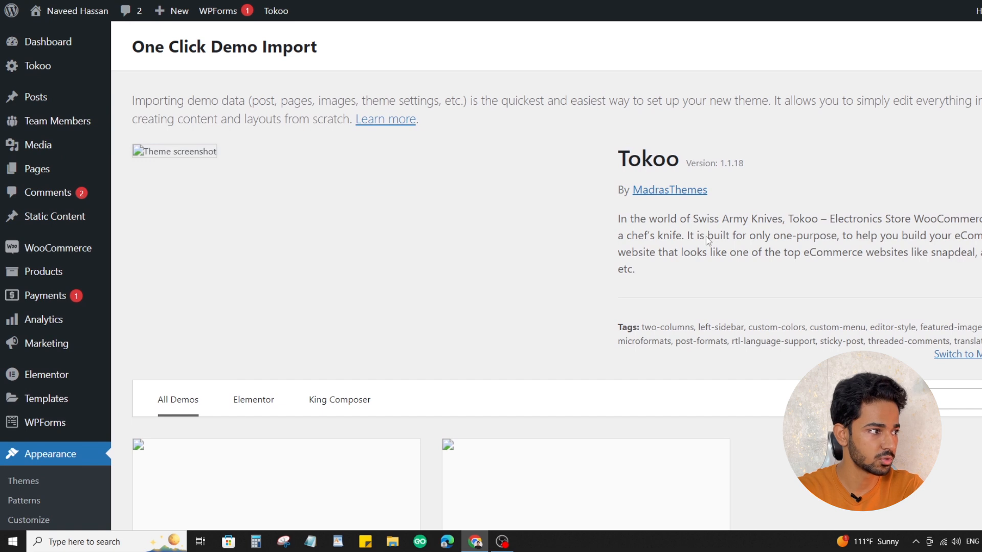
{"action": "scroll", "coordinate": [709, 241], "scroll_direction": "down", "scroll_amount": 5}
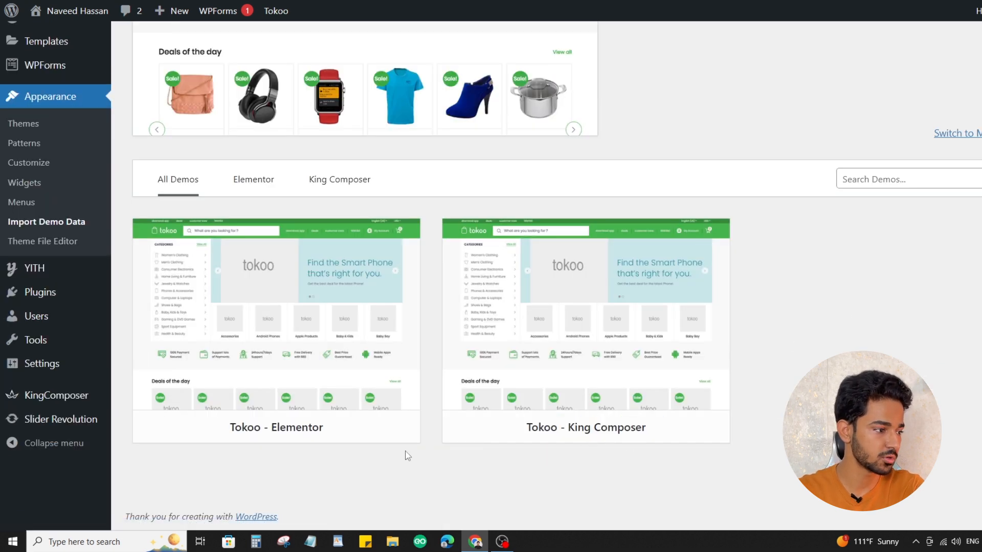
{"action": "mouse_move", "coordinate": [307, 429]}
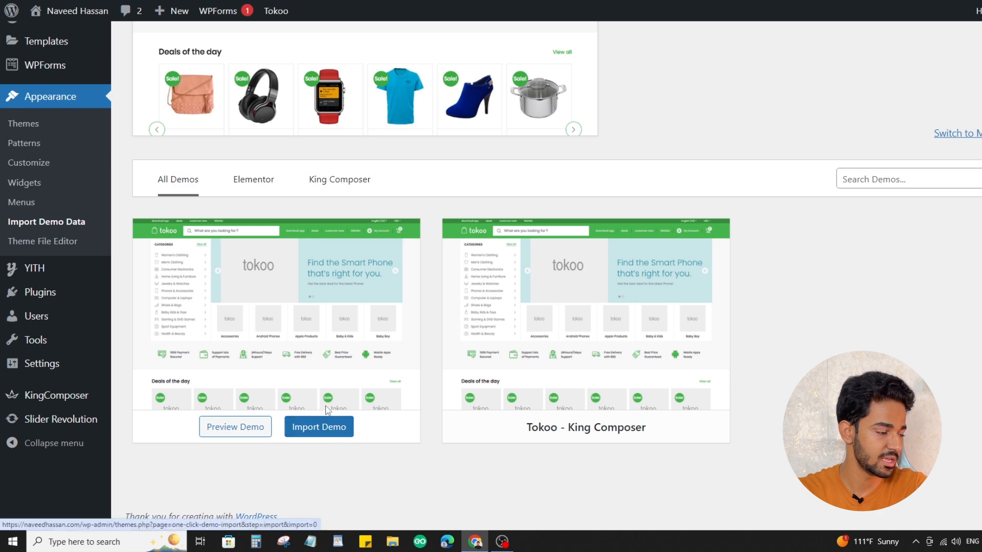
{"action": "left_click", "coordinate": [317, 438]}
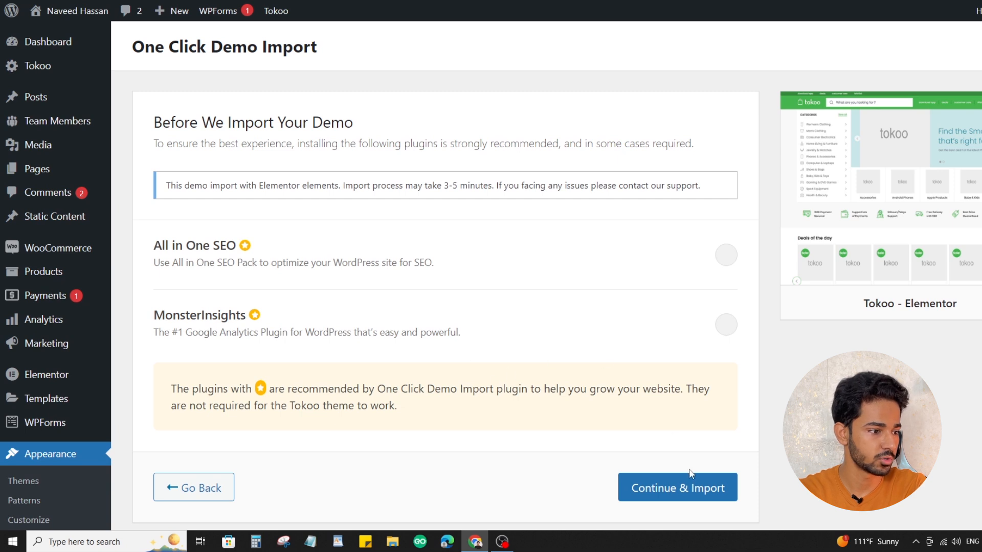
{"action": "left_click", "coordinate": [680, 496]}
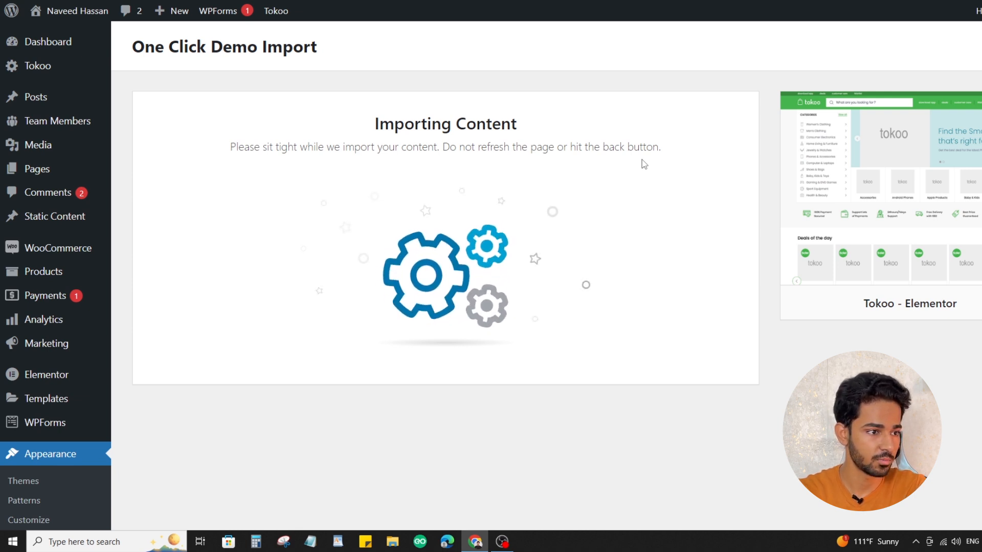
Review the demo import's completion message and its list of media import errors
{"action": "left_click_drag", "start_coordinate": [378, 123], "coordinate": [536, 123]}
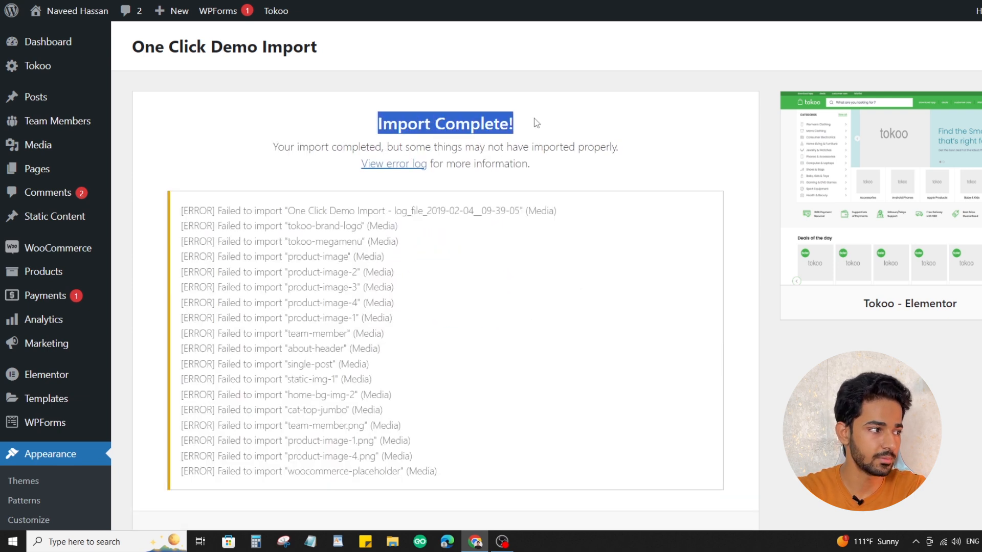
{"action": "left_click_drag", "start_coordinate": [290, 225], "coordinate": [390, 260]}
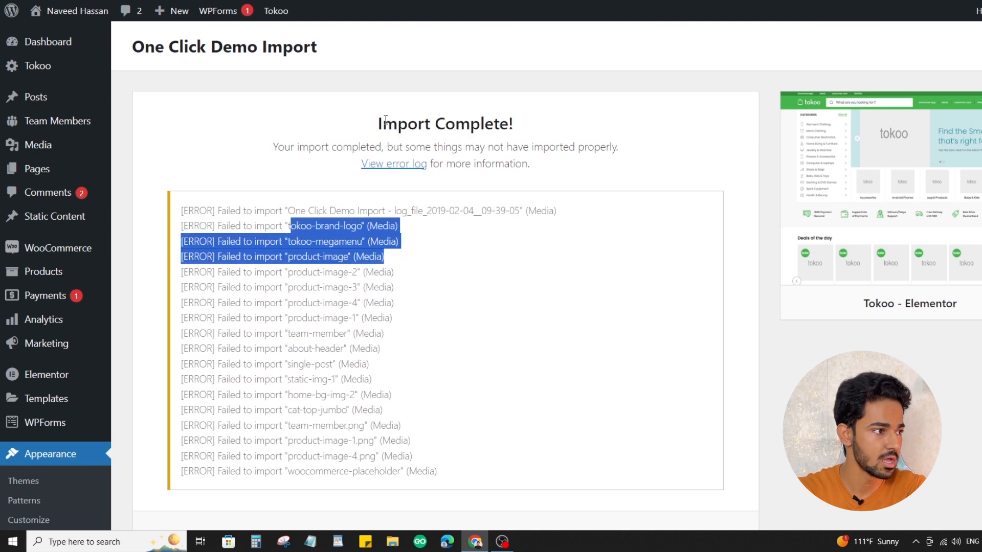
{"action": "left_click_drag", "start_coordinate": [386, 122], "coordinate": [545, 125]}
{"action": "left_click", "coordinate": [494, 153]}
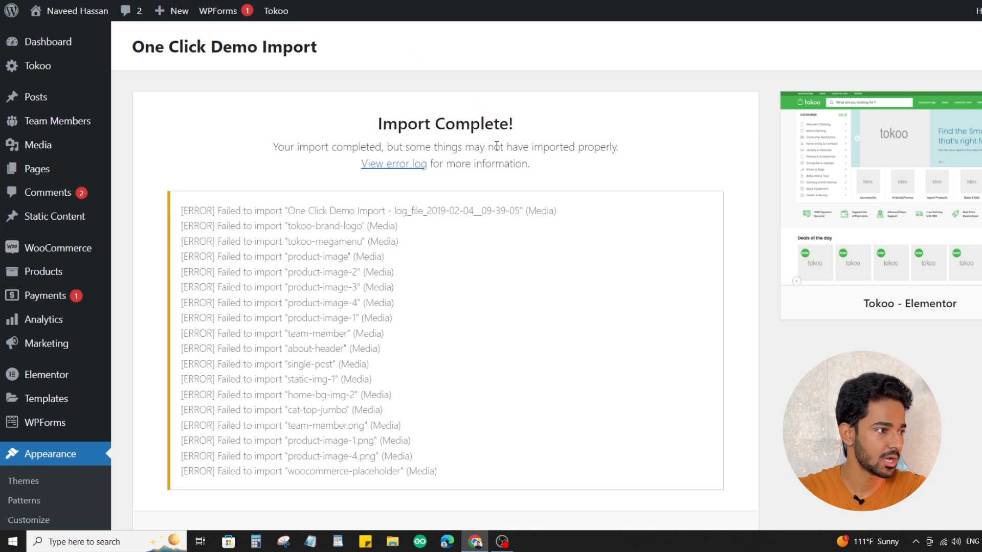
{"action": "scroll", "coordinate": [496, 156], "scroll_direction": "down", "scroll_amount": 5}
View the imported store's home page, examining its categories, banner slides, service highlights, Deals of the day and Best Rated Products
{"action": "left_click", "coordinate": [535, 257]}
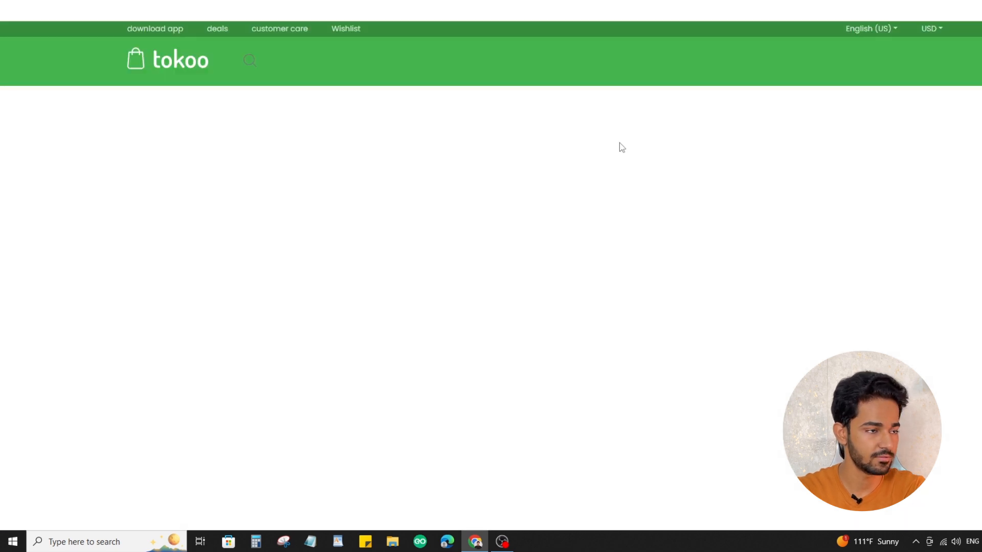
{"action": "scroll", "coordinate": [751, 210], "scroll_direction": "down", "scroll_amount": 3}
{"action": "scroll", "coordinate": [765, 224], "scroll_direction": "up", "scroll_amount": 1}
{"action": "scroll", "coordinate": [747, 225], "scroll_direction": "up", "scroll_amount": 2}
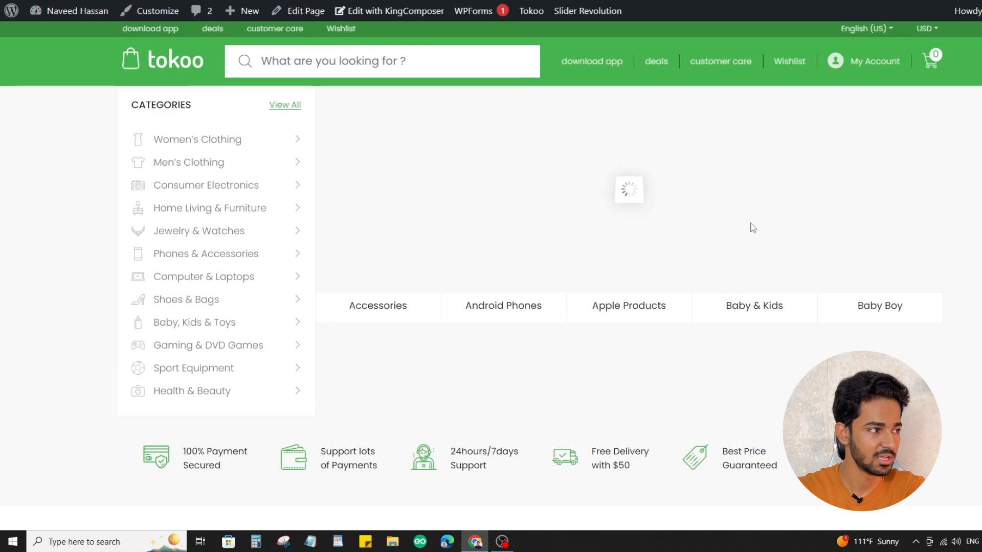
{"action": "scroll", "coordinate": [747, 225], "scroll_direction": "down", "scroll_amount": 4}
{"action": "scroll", "coordinate": [747, 225], "scroll_direction": "up", "scroll_amount": 4}
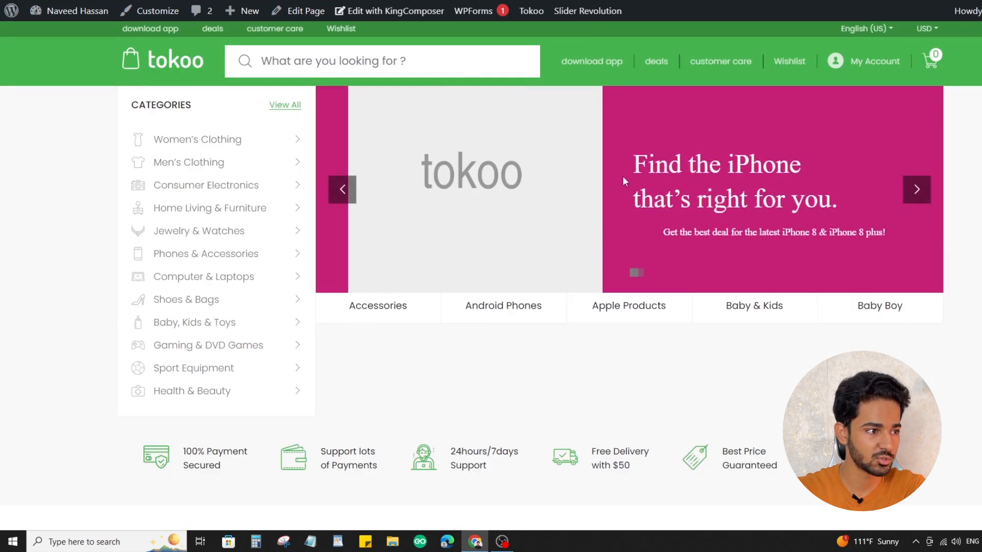
{"action": "left_click", "coordinate": [914, 193]}
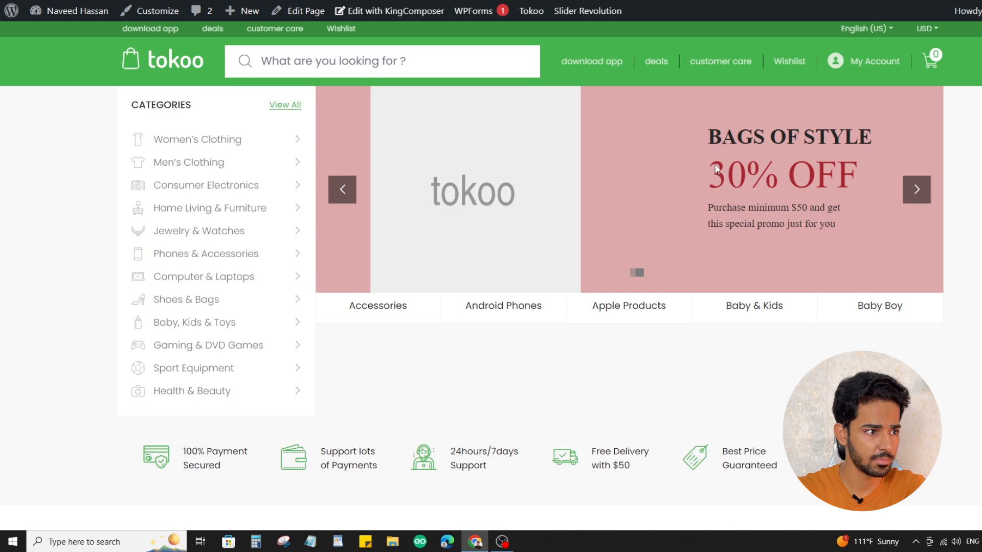
{"action": "scroll", "coordinate": [703, 215], "scroll_direction": "down", "scroll_amount": 5}
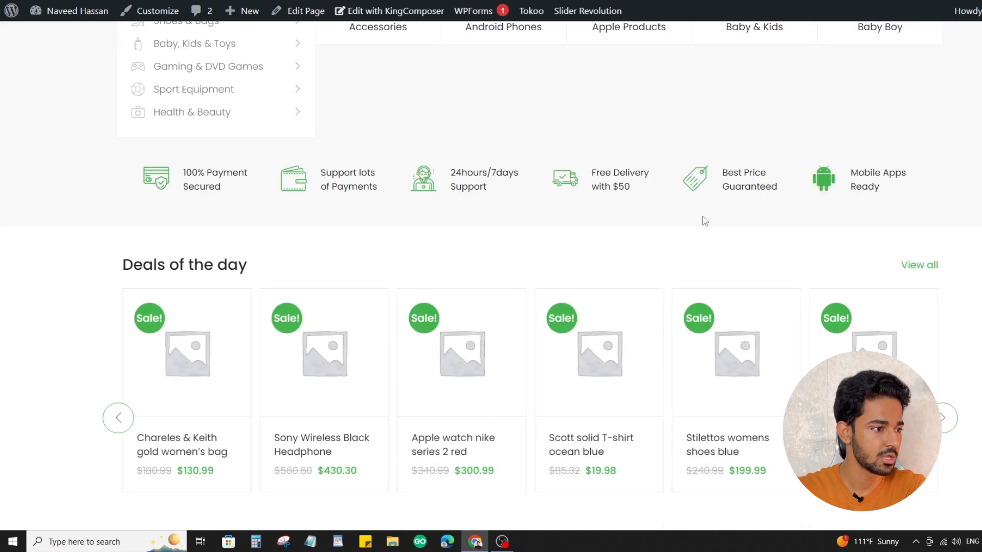
{"action": "left_click_drag", "start_coordinate": [283, 184], "coordinate": [519, 185]}
{"action": "scroll", "coordinate": [624, 186], "scroll_direction": "down", "scroll_amount": 5}
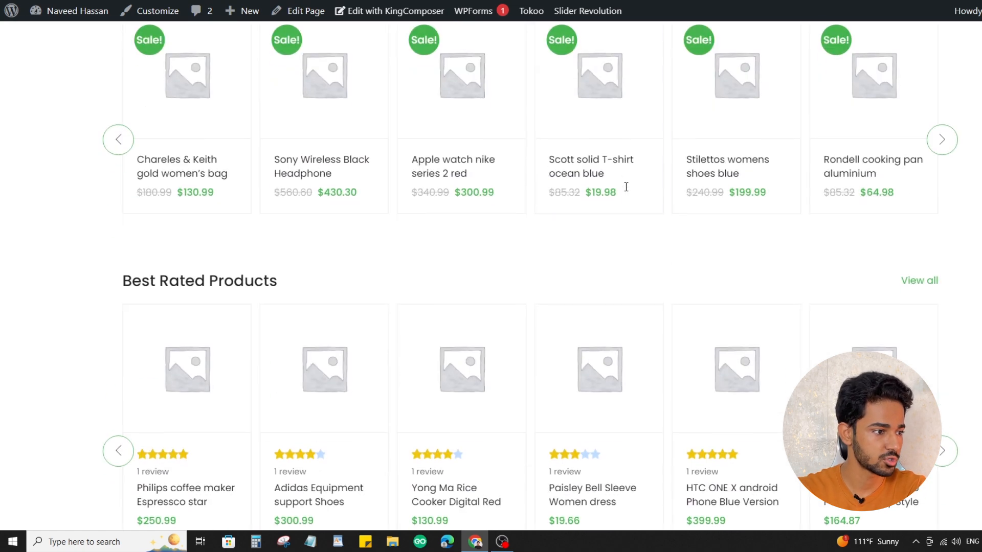
{"action": "scroll", "coordinate": [962, 174], "scroll_direction": "up", "scroll_amount": 1}
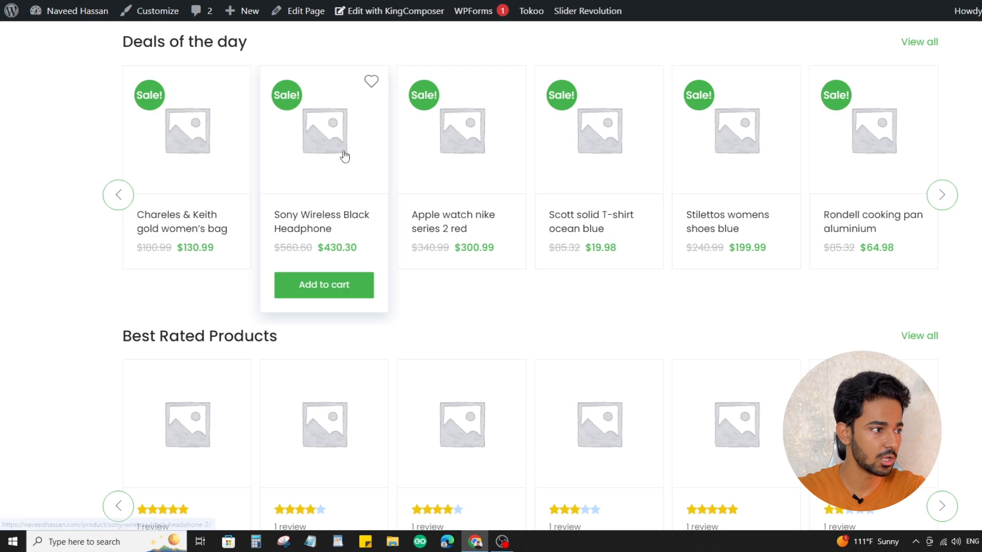
Examine the rest of the store's home page, from Best Rated Products and New Arrivals through the sale section and footer, and return to the banner
{"action": "scroll", "coordinate": [401, 208], "scroll_direction": "down", "scroll_amount": 8}
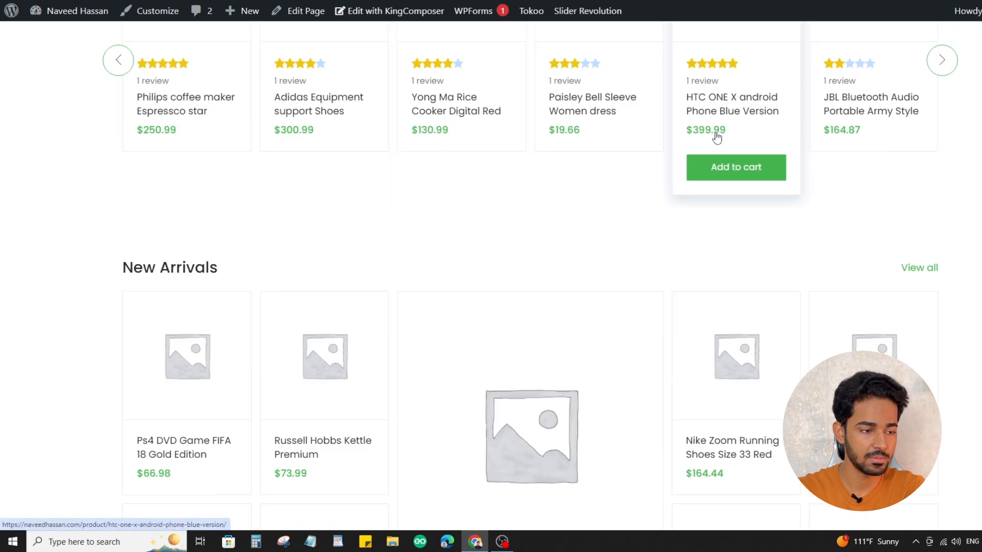
{"action": "scroll", "coordinate": [620, 296], "scroll_direction": "down", "scroll_amount": 10}
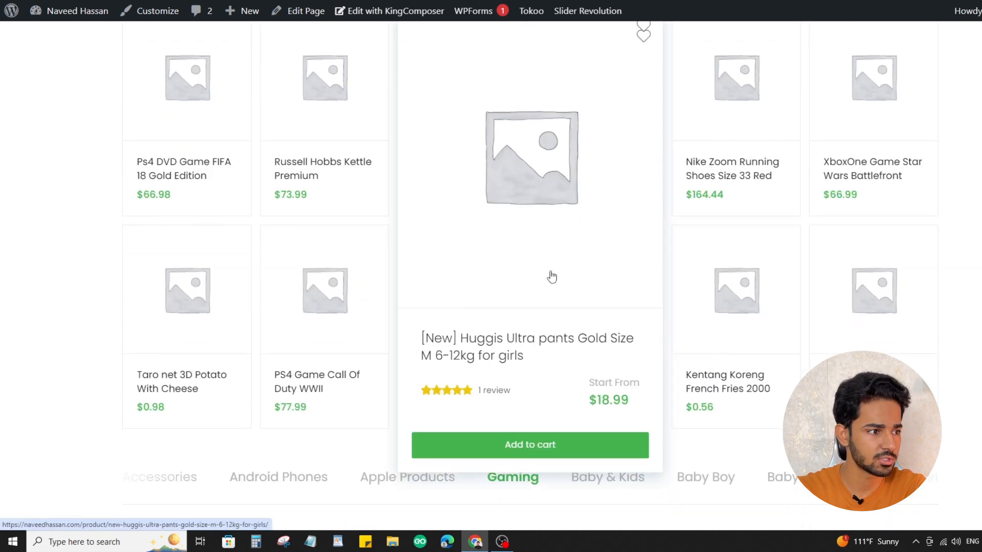
{"action": "scroll", "coordinate": [853, 186], "scroll_direction": "down", "scroll_amount": 10}
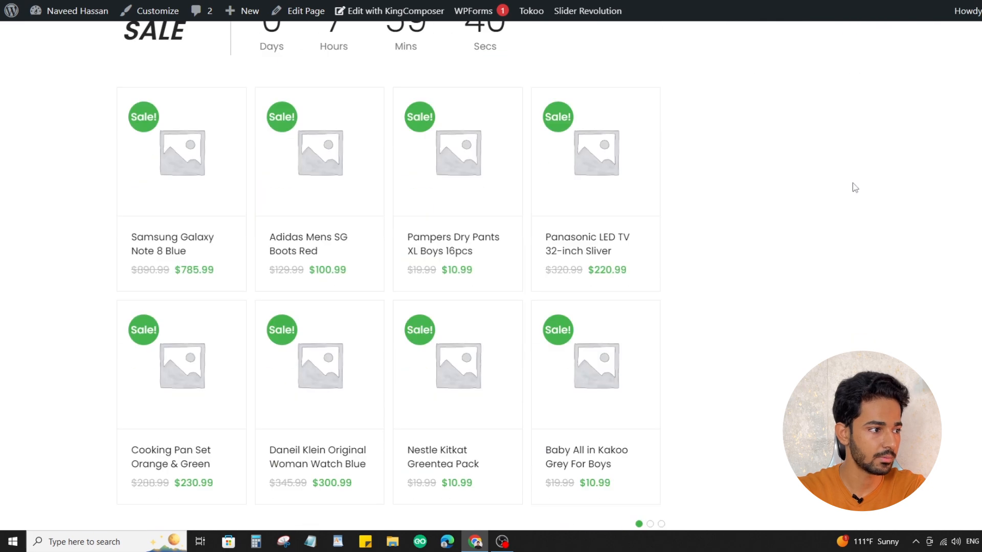
{"action": "scroll", "coordinate": [933, 347], "scroll_direction": "down", "scroll_amount": 12}
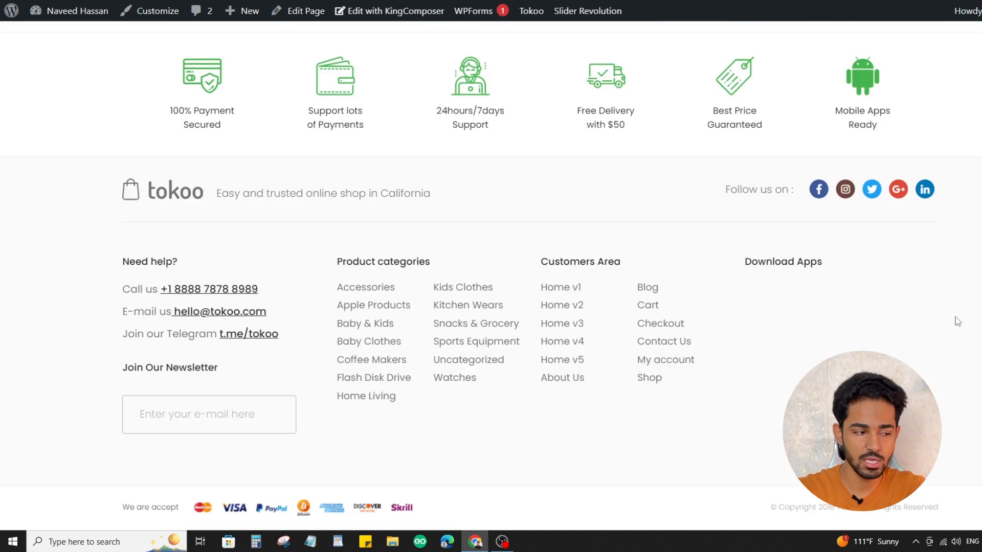
{"action": "scroll", "coordinate": [955, 317], "scroll_direction": "up", "scroll_amount": 20}
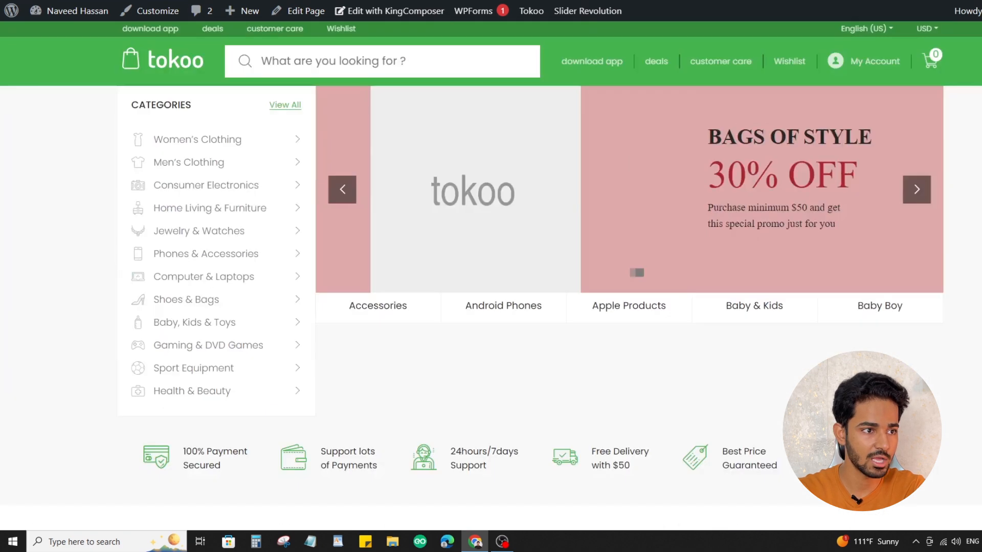
{"action": "left_click", "coordinate": [912, 203]}
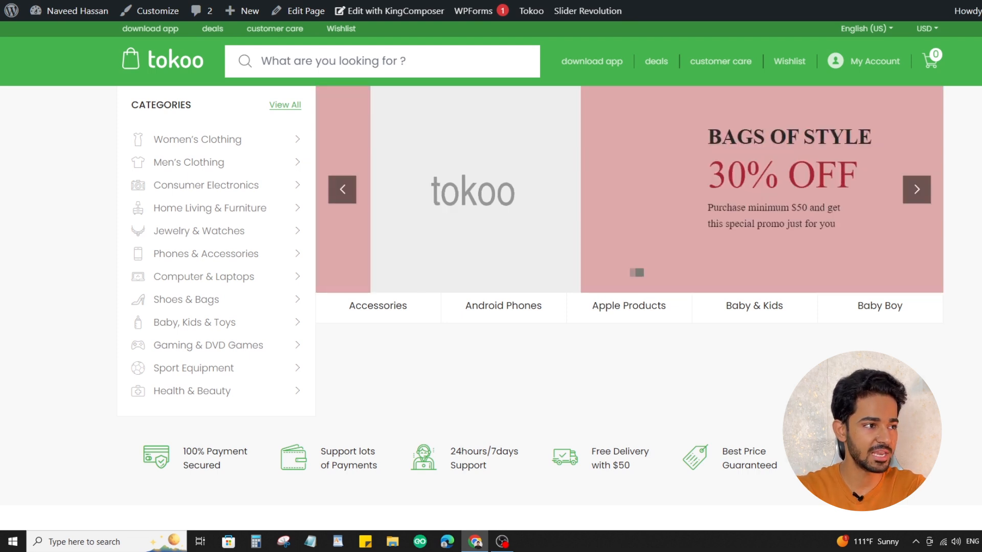
Open the site customizer and review the Shop settings, including Catalog Mode, Shop Page Jumbotron, Shop Comparison Page and product archive views
{"action": "left_click", "coordinate": [164, 15]}
{"action": "left_click", "coordinate": [66, 191]}
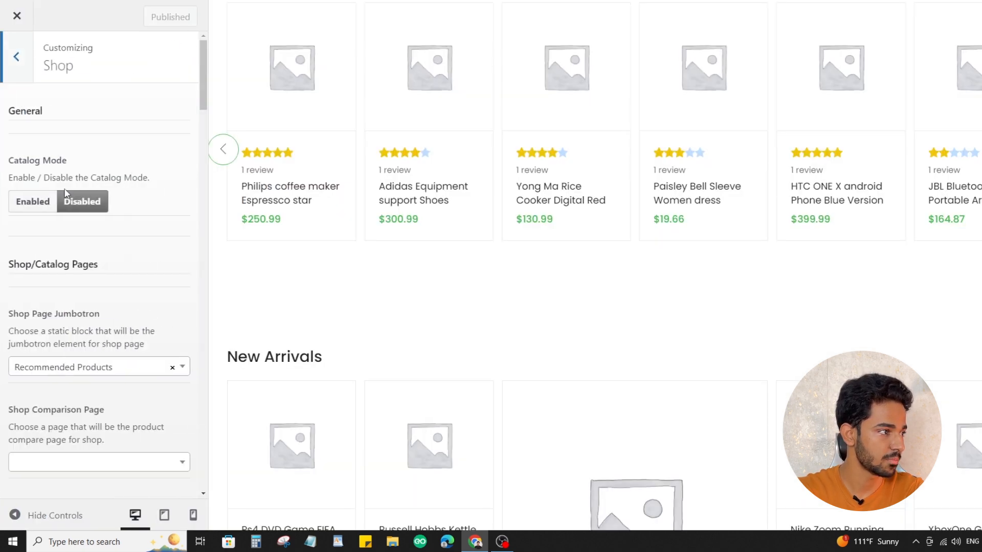
{"action": "left_click_drag", "start_coordinate": [14, 159], "coordinate": [114, 154]}
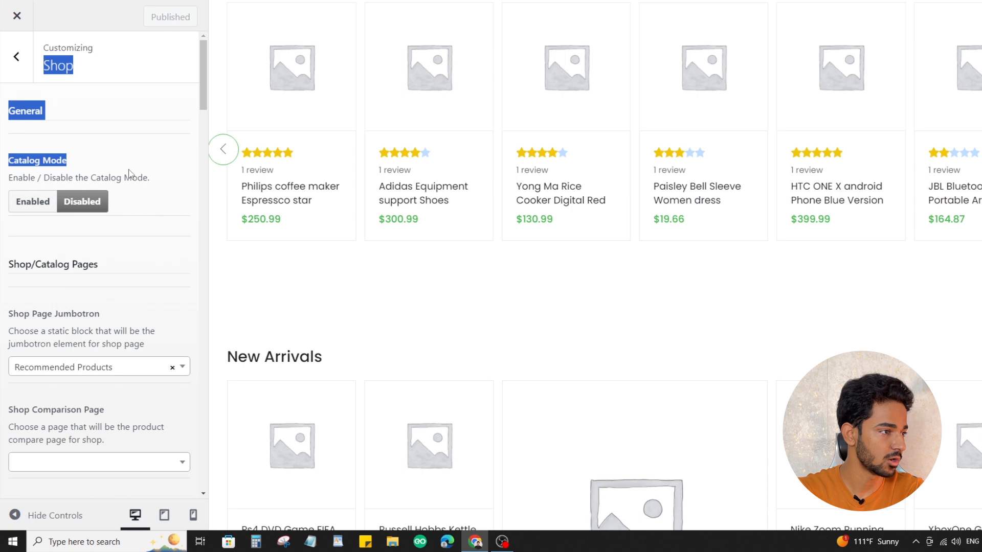
{"action": "left_click", "coordinate": [131, 175]}
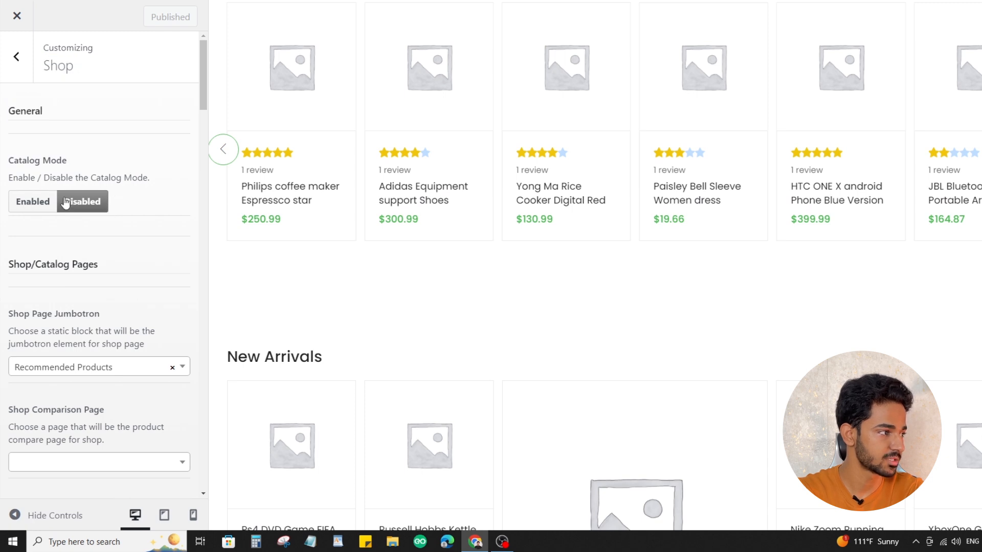
{"action": "scroll", "coordinate": [77, 203], "scroll_direction": "down", "scroll_amount": 5}
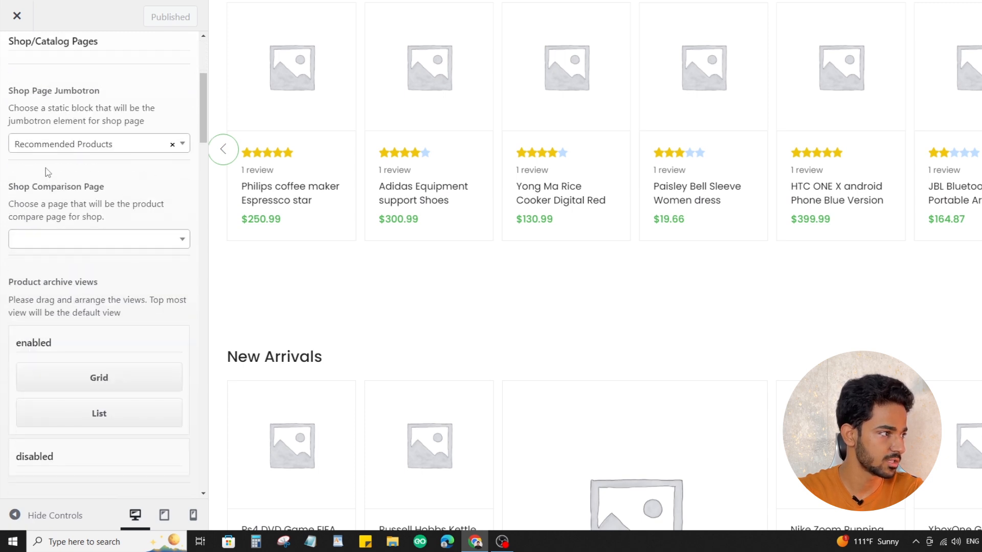
{"action": "key", "text": "Escape"}
In the customizer's Header settings, turn the top bar off and back on to compare the preview
{"action": "left_click", "coordinate": [59, 222]}
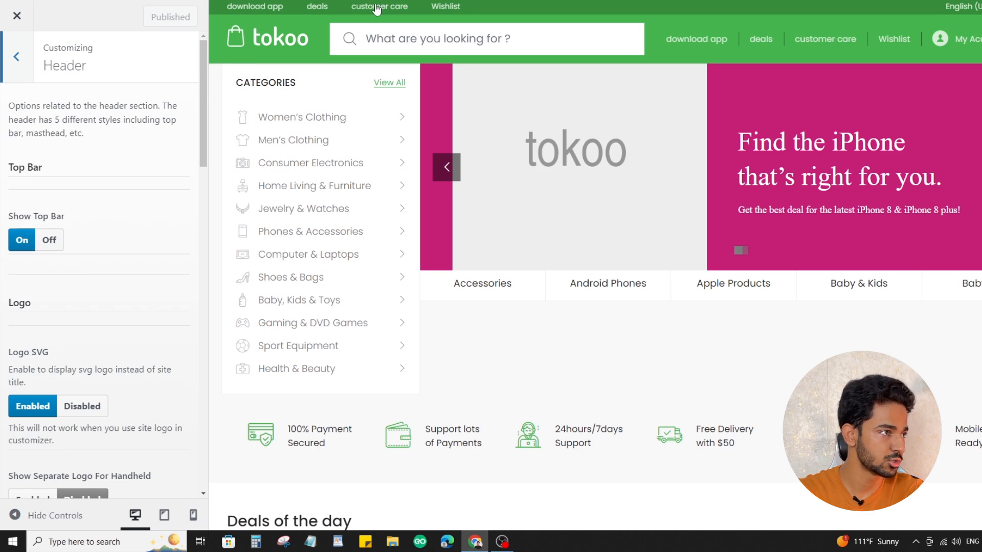
{"action": "left_click", "coordinate": [48, 241]}
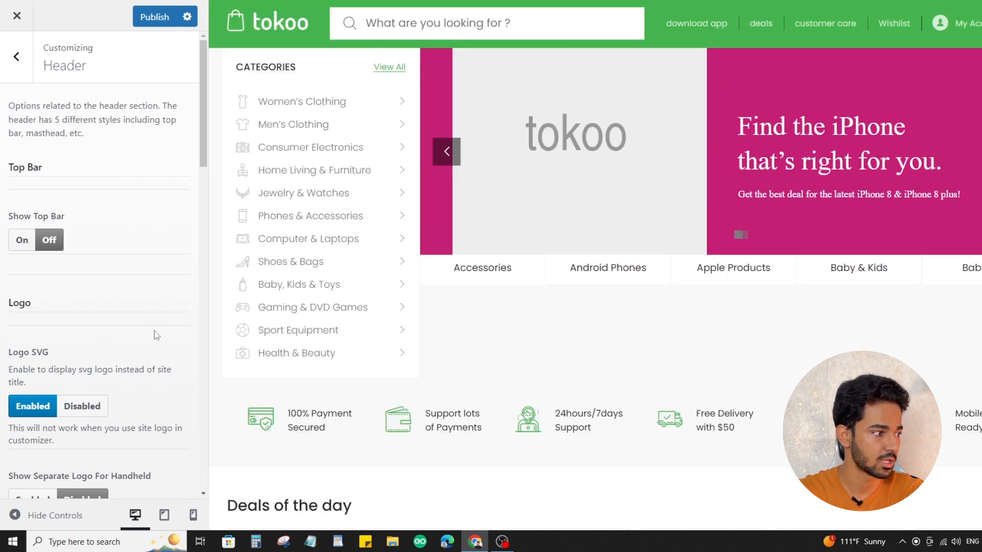
{"action": "left_click", "coordinate": [33, 240]}
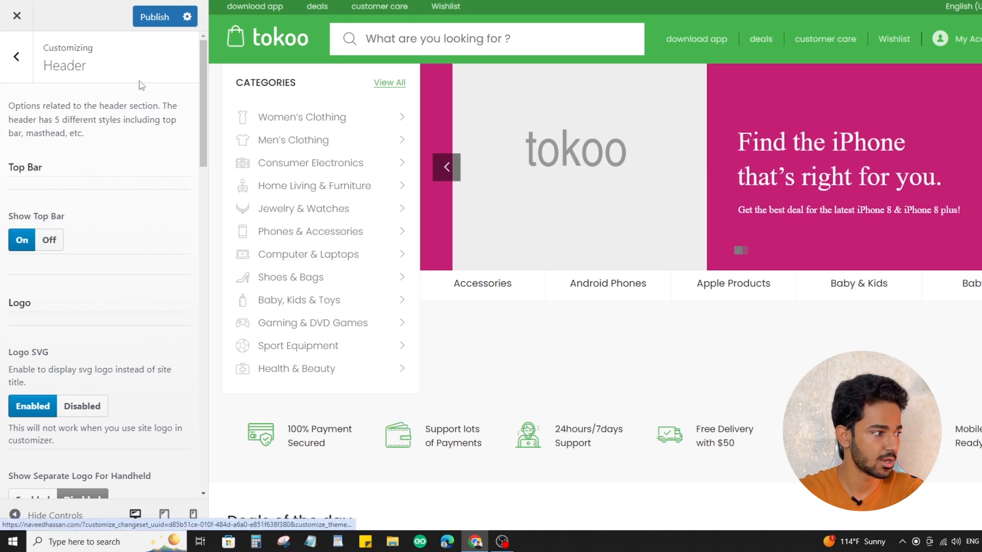
Review the Header options for the SVG logo, separate handheld logo, header style, sticky header and department menu
{"action": "scroll", "coordinate": [126, 226], "scroll_direction": "down", "scroll_amount": 4}
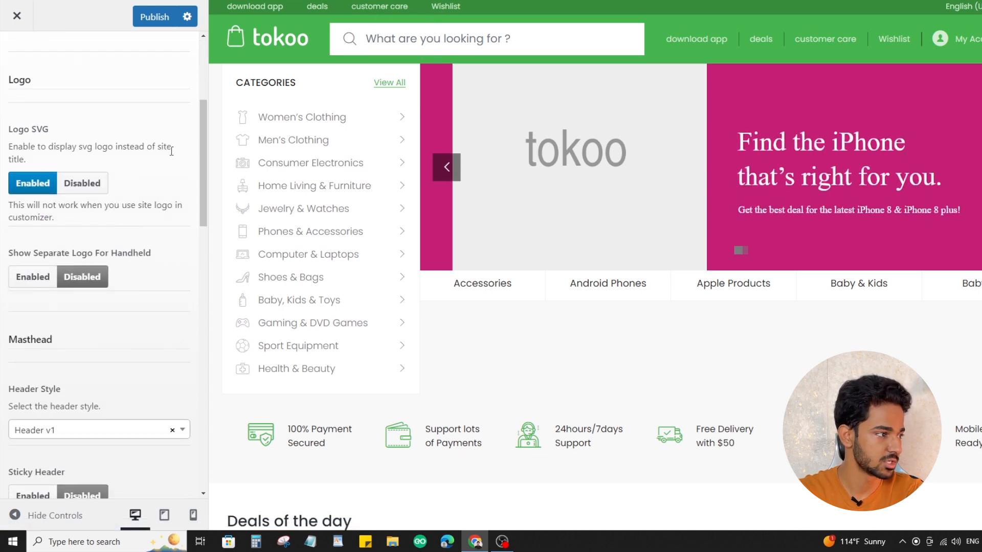
{"action": "scroll", "coordinate": [162, 151], "scroll_direction": "down", "scroll_amount": 2}
{"action": "scroll", "coordinate": [152, 154], "scroll_direction": "up", "scroll_amount": 5}
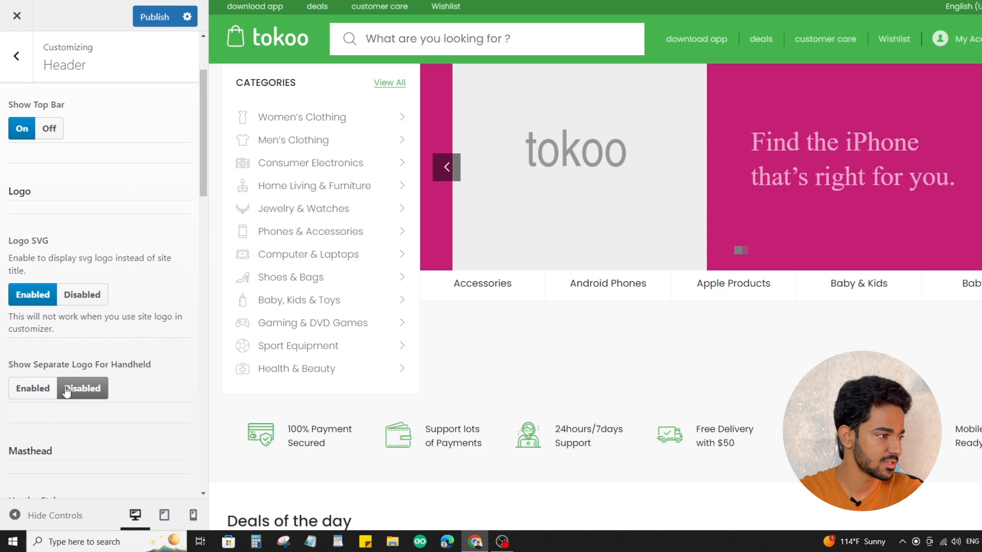
{"action": "left_click_drag", "start_coordinate": [100, 366], "coordinate": [164, 358]}
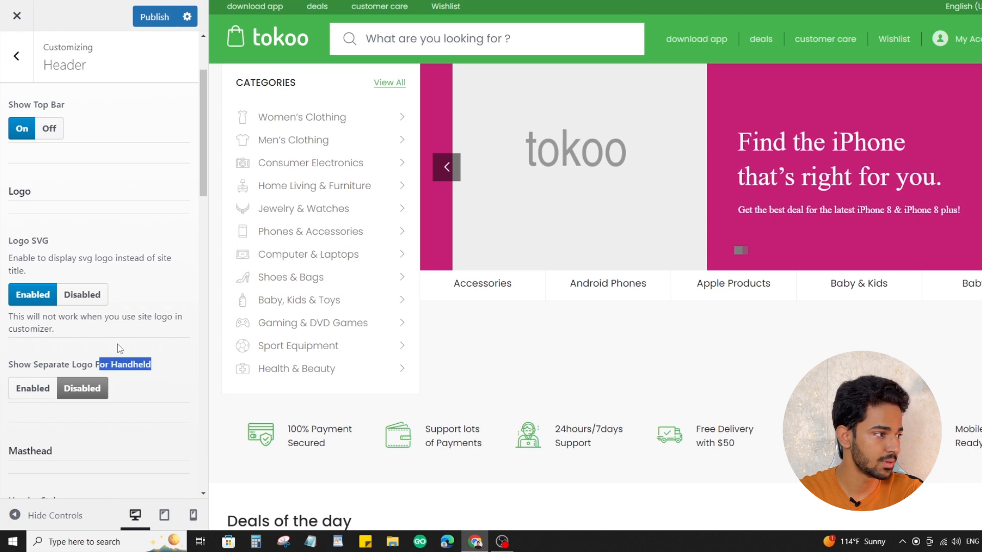
{"action": "scroll", "coordinate": [125, 291], "scroll_direction": "down", "scroll_amount": 5}
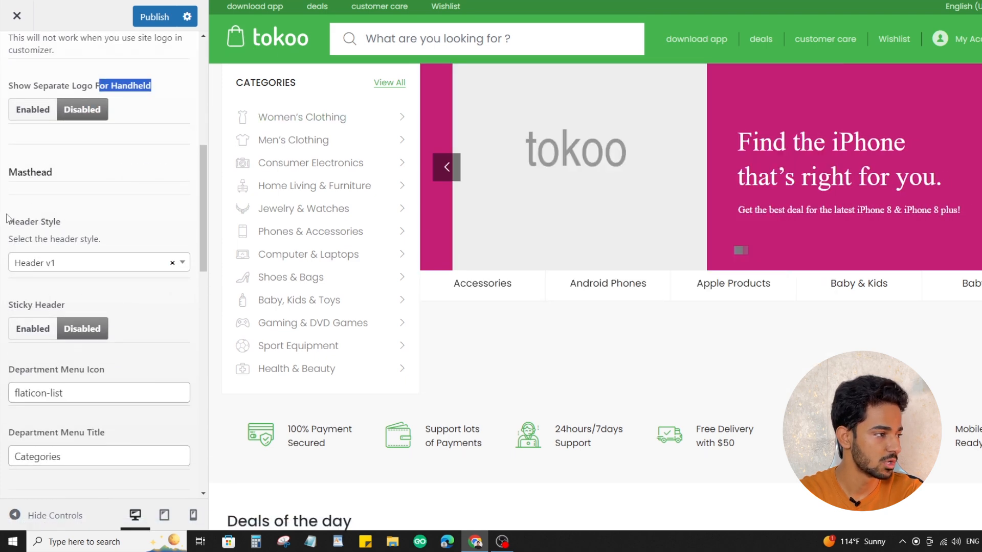
{"action": "scroll", "coordinate": [194, 259], "scroll_direction": "down", "scroll_amount": 4}
{"action": "key", "text": "Escape"}
Open the customizer's Footer settings and bring up the site footer in the preview to compare its feature list
{"action": "left_click", "coordinate": [103, 247]}
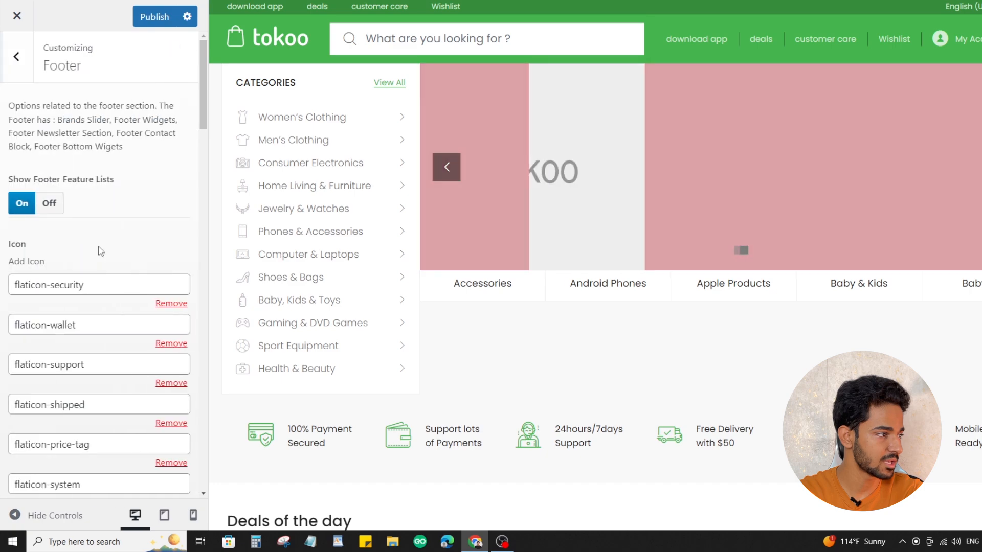
{"action": "scroll", "coordinate": [511, 213], "scroll_direction": "down", "scroll_amount": 20}
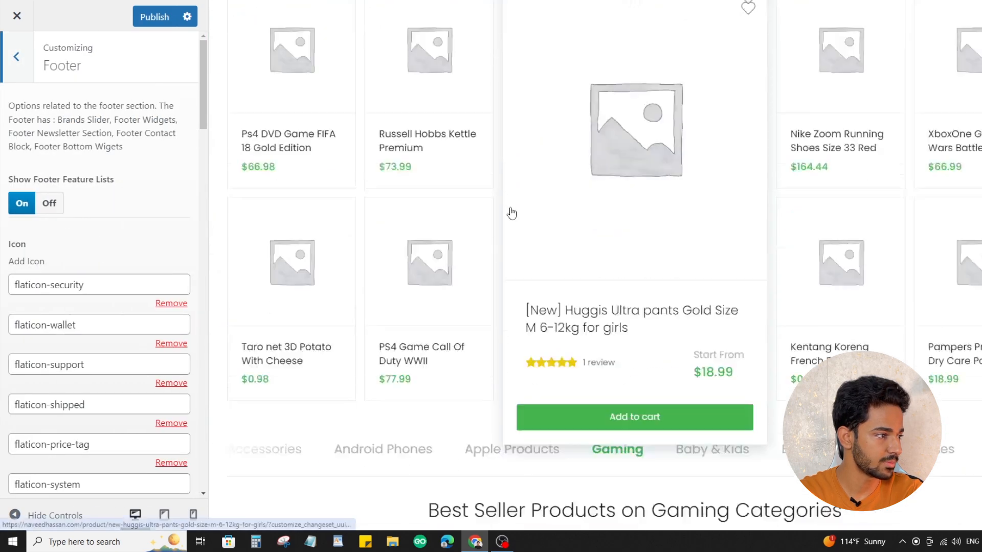
{"action": "scroll", "coordinate": [510, 215], "scroll_direction": "down", "scroll_amount": 15}
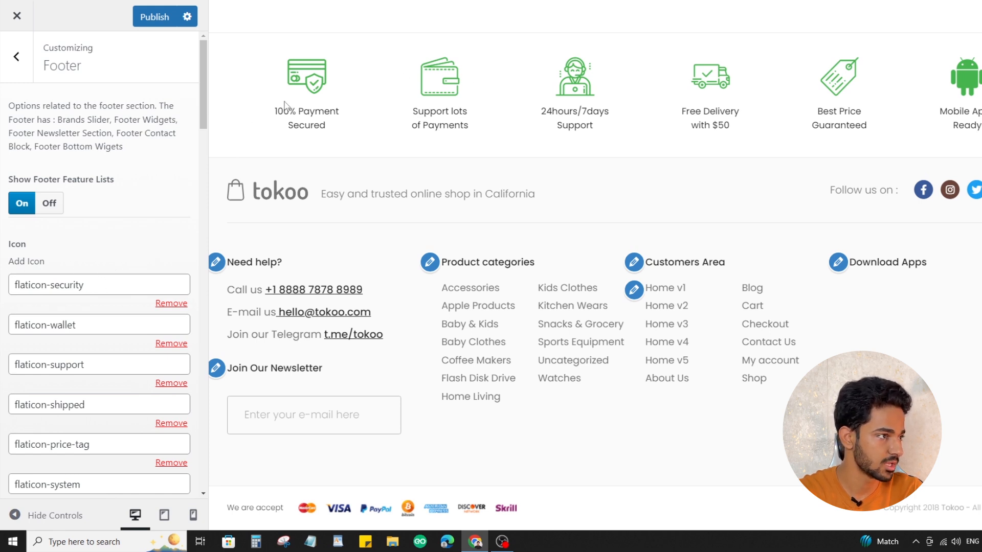
Clear the flaticon-security icon entry from the footer feature list to preview its effect, and restore it
{"action": "left_click_drag", "start_coordinate": [103, 289], "coordinate": [5, 293]}
{"action": "left_click", "coordinate": [104, 280]}
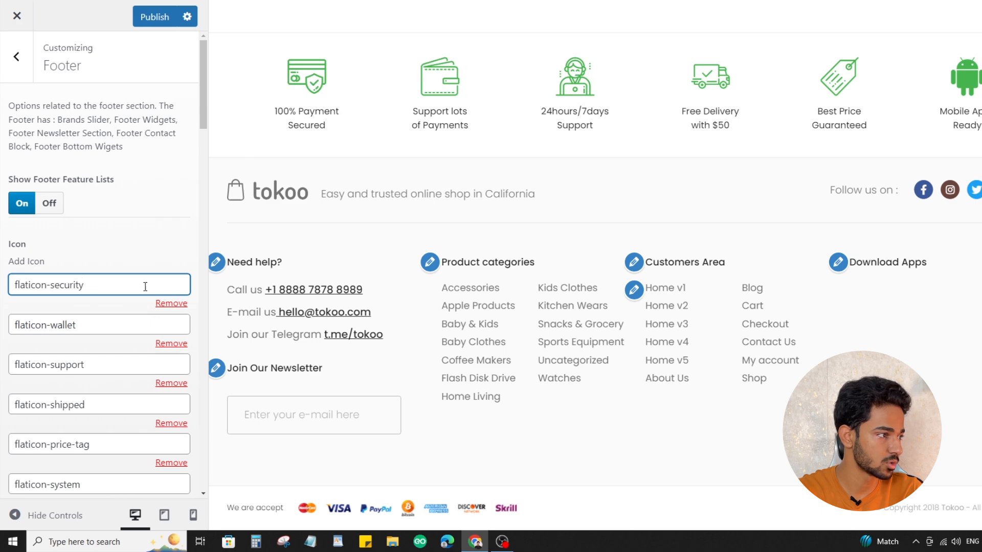
{"action": "key", "text": "ctrl+a"}
{"action": "key", "text": "ctrl+c"}
{"action": "key", "text": "BackSpace"}
{"action": "left_click", "coordinate": [137, 251]}
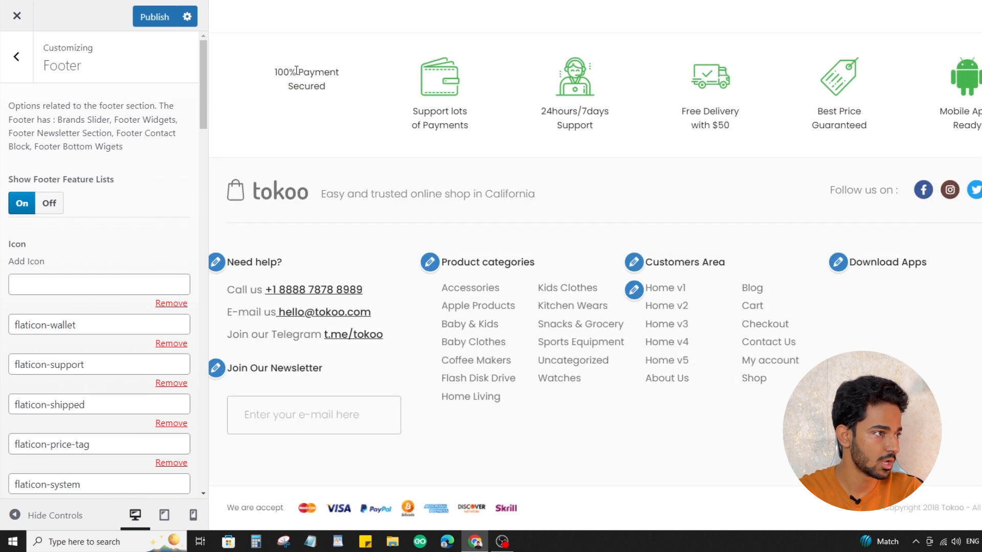
{"action": "left_click", "coordinate": [104, 278]}
{"action": "key", "text": "ctrl+v"}
{"action": "left_click", "coordinate": [172, 234]}
Examine the footer feature text entries, comparing the <br> tag in "100% Payment <br>Secured" with the line break in the preview
{"action": "scroll", "coordinate": [81, 280], "scroll_direction": "down", "scroll_amount": 5}
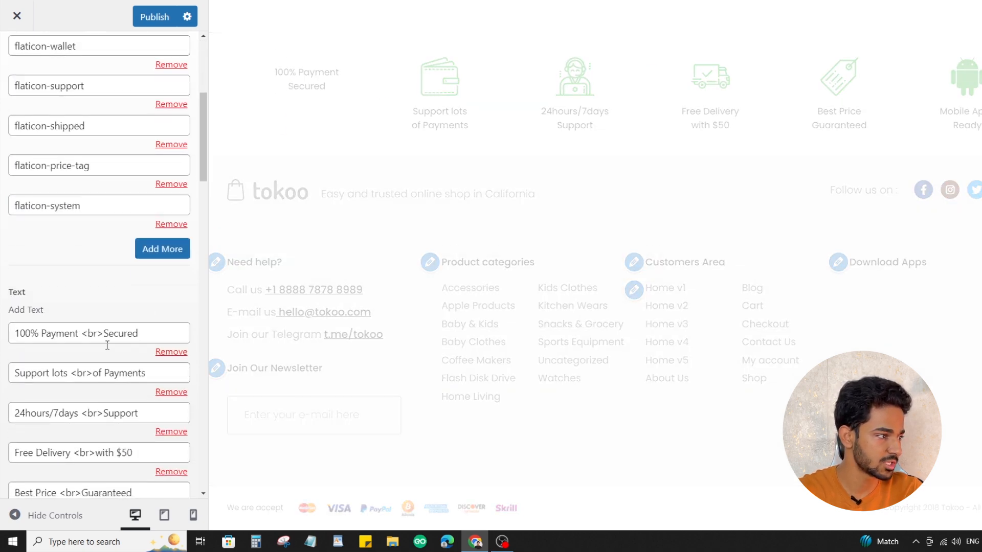
{"action": "left_click_drag", "start_coordinate": [275, 221], "coordinate": [329, 235]}
{"action": "scroll", "coordinate": [351, 236], "scroll_direction": "down", "scroll_amount": 2}
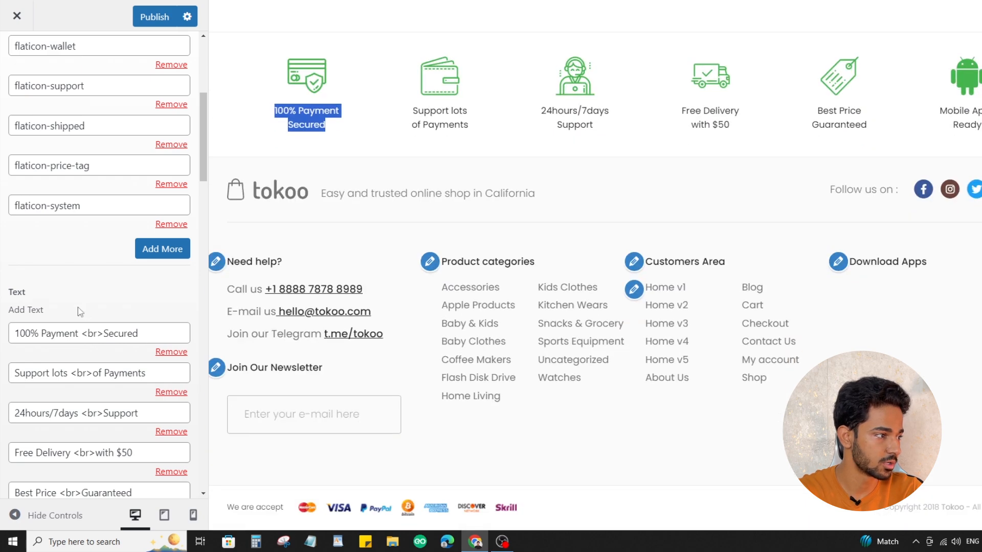
{"action": "scroll", "coordinate": [87, 307], "scroll_direction": "up", "scroll_amount": 5}
{"action": "left_click", "coordinate": [79, 228]}
{"action": "scroll", "coordinate": [51, 228], "scroll_direction": "down", "scroll_amount": 6}
{"action": "left_click_drag", "start_coordinate": [17, 223], "coordinate": [141, 222]}
{"action": "double_click", "coordinate": [91, 222]}
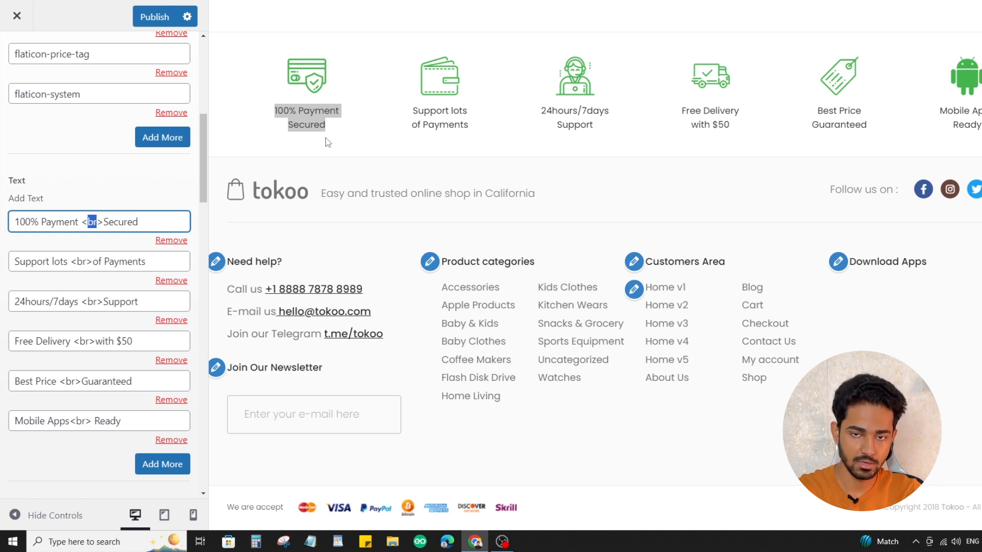
{"action": "left_click", "coordinate": [109, 221]}
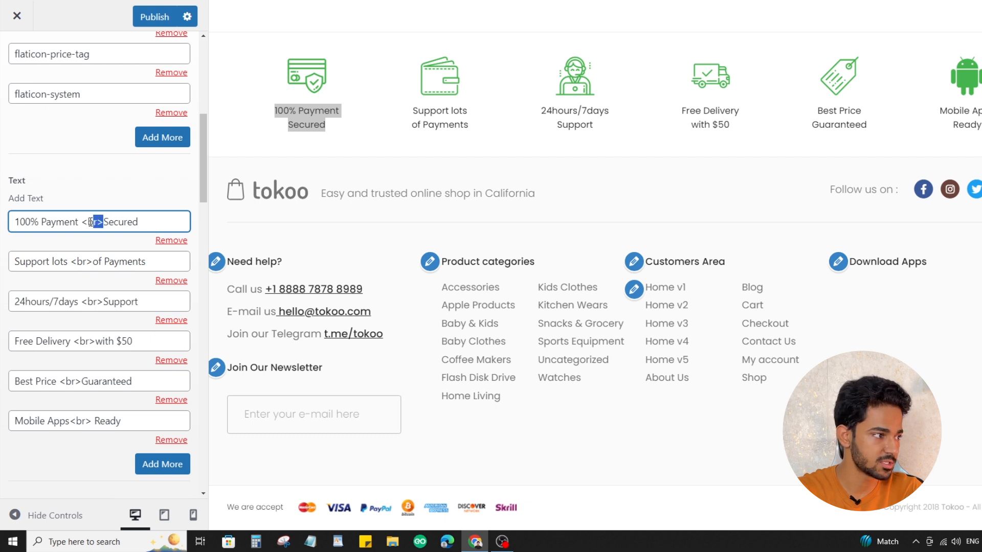
{"action": "left_click", "coordinate": [133, 224]}
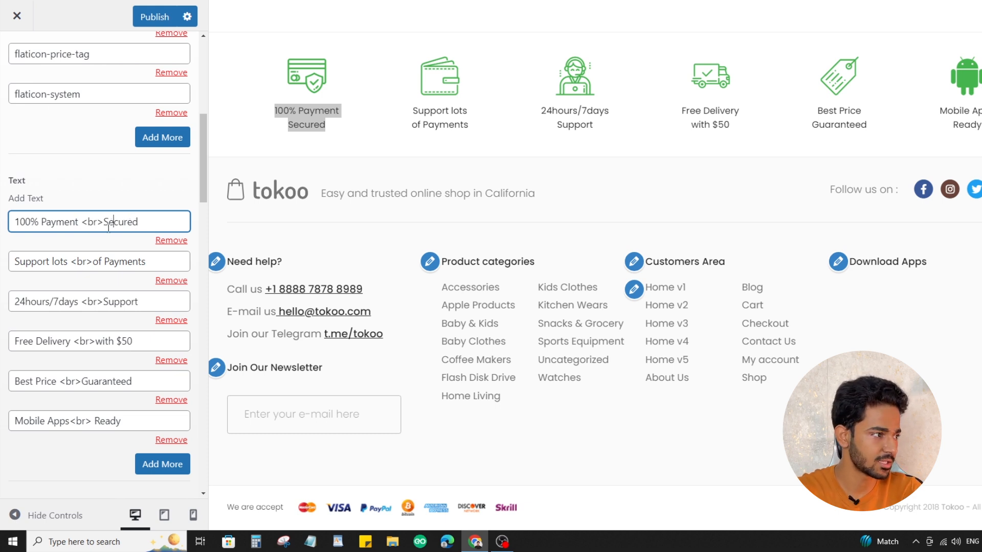
{"action": "left_click_drag", "start_coordinate": [104, 228], "coordinate": [85, 225]}
{"action": "left_click", "coordinate": [312, 134]}
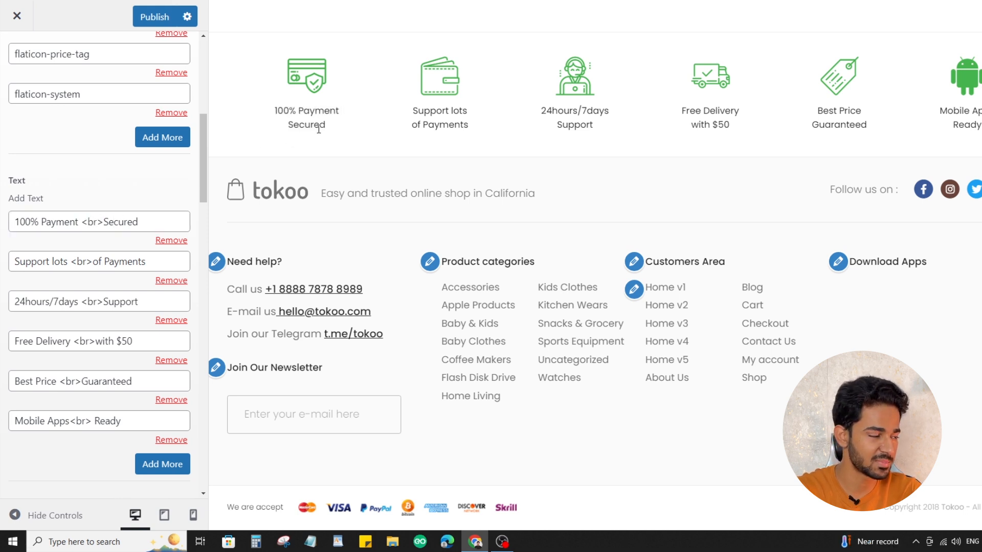
Remove the <br> tag from the footer text "100% Payment <br>Secured" to preview it on one line, and restore it
{"action": "left_click_drag", "start_coordinate": [81, 221], "coordinate": [104, 223]}
{"action": "key", "text": "BackSpace"}
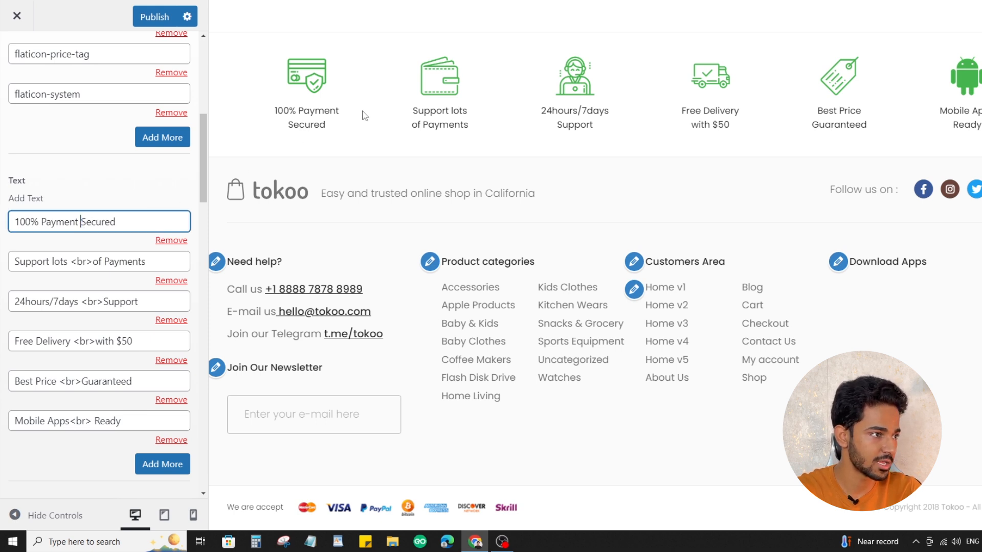
{"action": "left_click", "coordinate": [129, 245]}
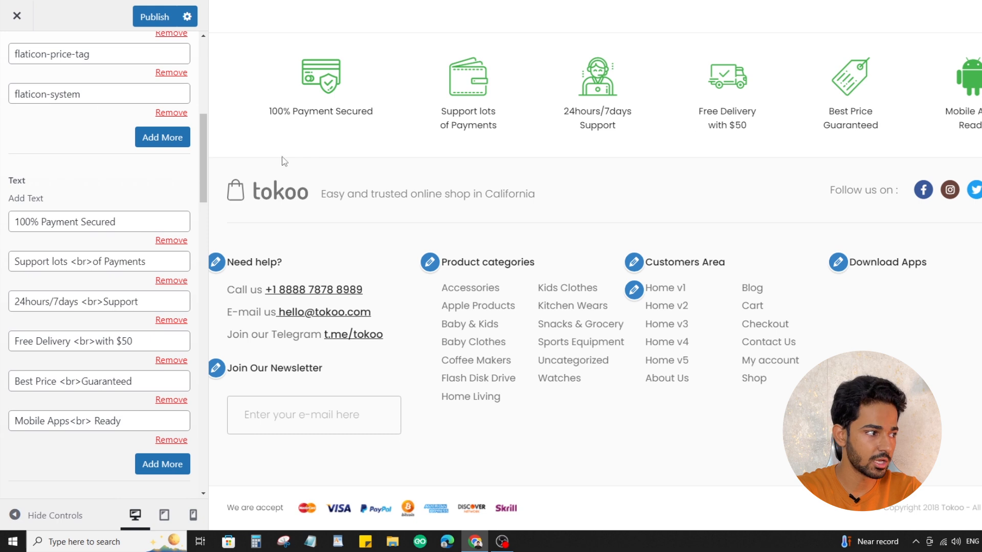
{"action": "left_click", "coordinate": [81, 222]}
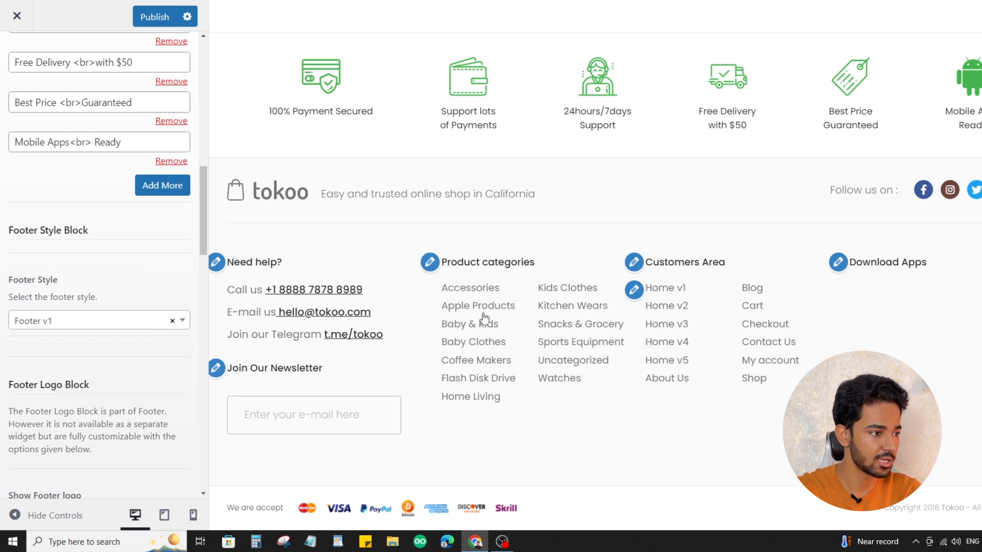
Open the Product Categories widget of Footer Column 2 for editing and check its Order by choices
{"action": "left_click", "coordinate": [429, 264]}
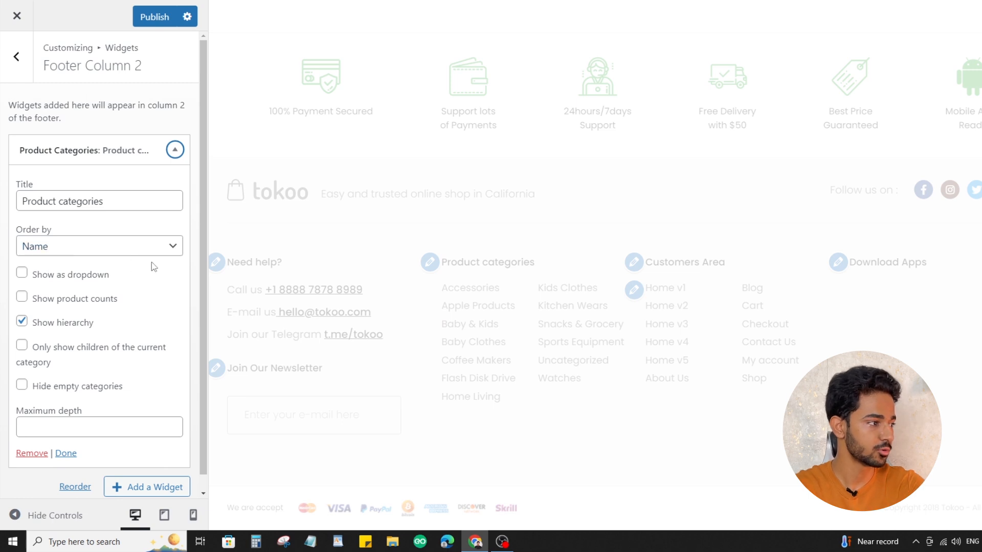
{"action": "scroll", "coordinate": [153, 263], "scroll_direction": "down", "scroll_amount": 1}
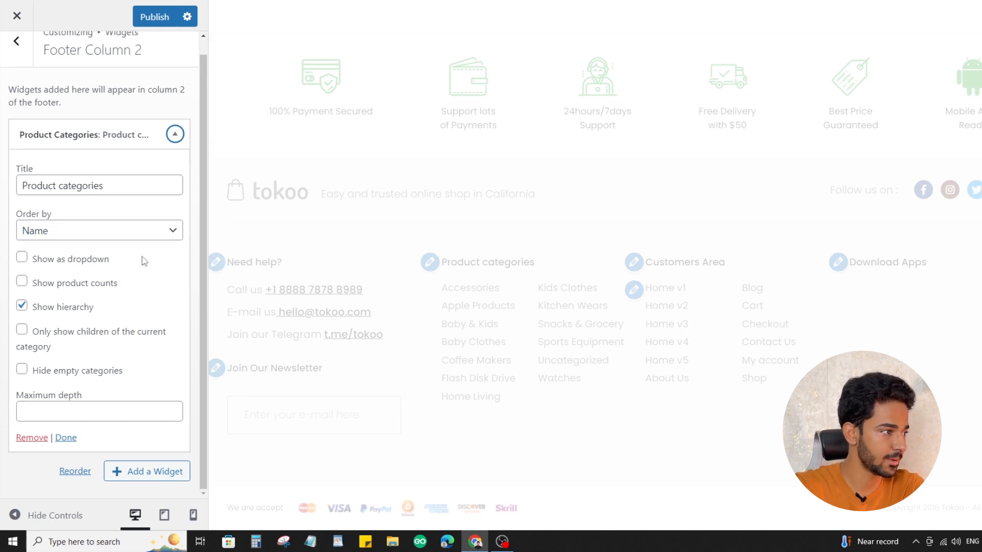
{"action": "left_click", "coordinate": [73, 225]}
{"action": "left_click", "coordinate": [72, 230]}
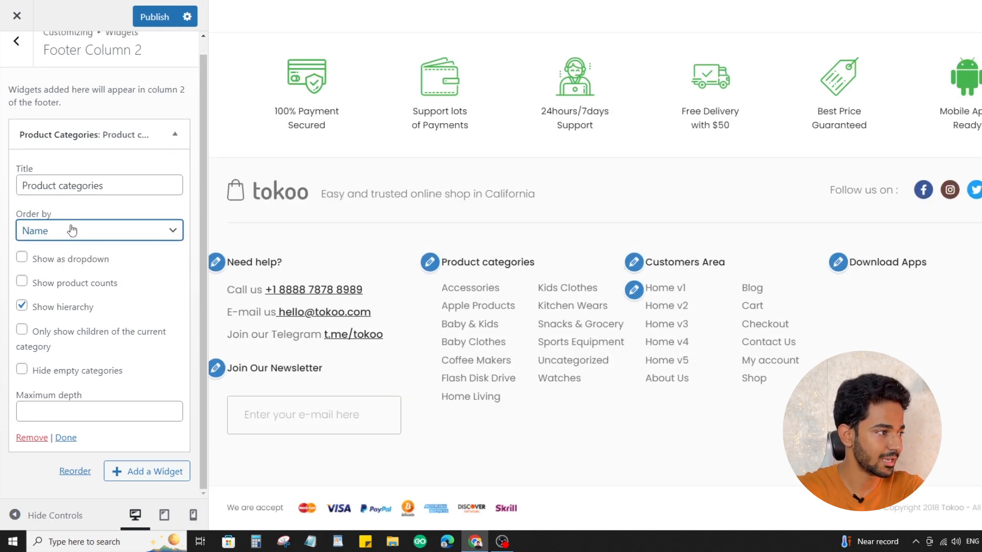
Compare the Product Categories widget's title with the matching column heading in the footer preview
{"action": "left_click", "coordinate": [144, 186]}
{"action": "key", "text": "ctrl+shift+Left"}
{"action": "key", "text": "ctrl+shift+Left"}
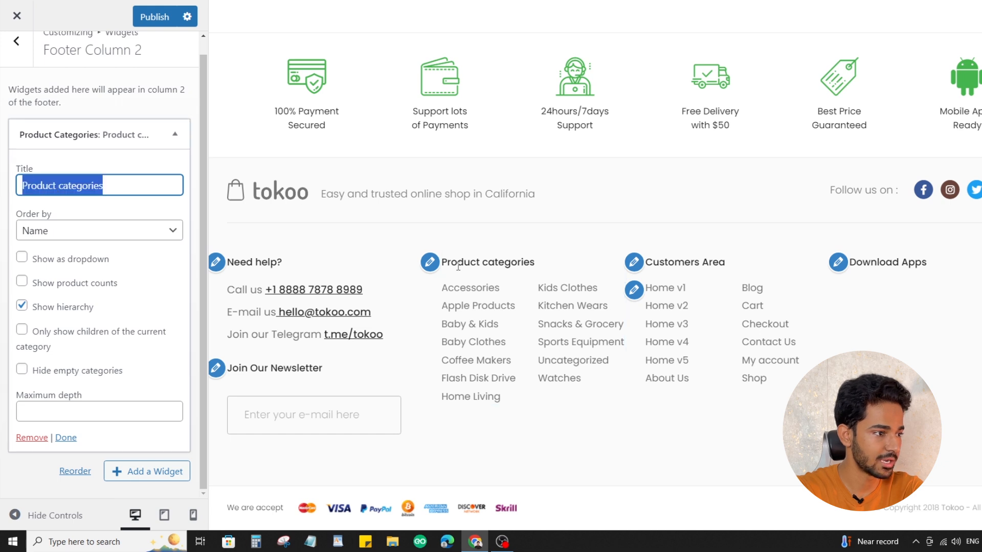
{"action": "left_click_drag", "start_coordinate": [447, 262], "coordinate": [568, 266]}
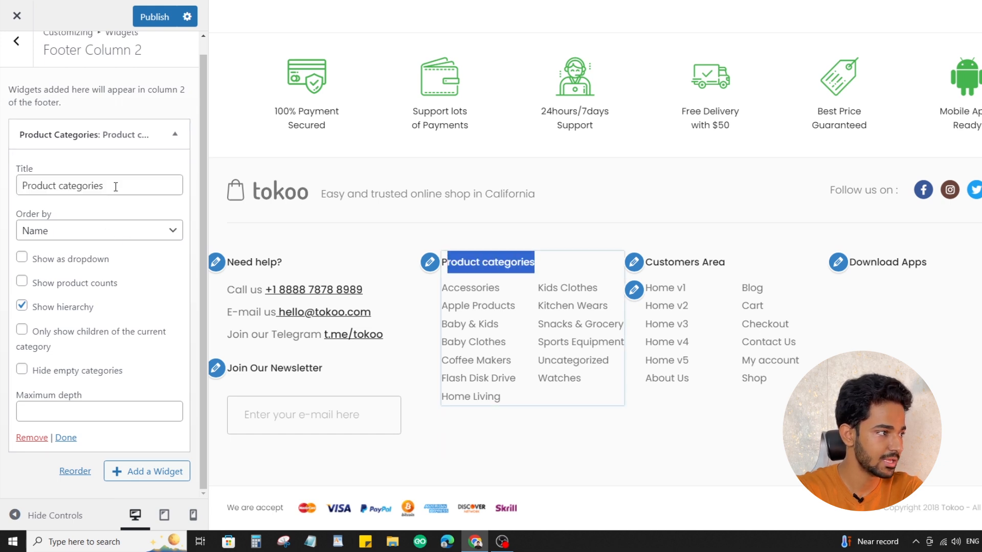
{"action": "left_click_drag", "start_coordinate": [116, 186], "coordinate": [16, 191]}
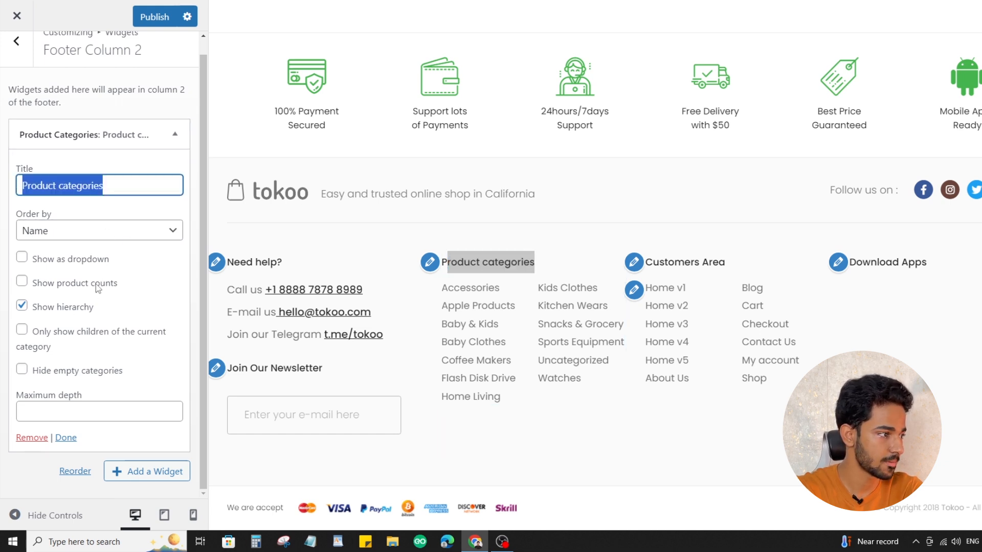
Turn off Show hierarchy in the Product Categories widget and turn it back on
{"action": "left_click", "coordinate": [72, 308]}
{"action": "left_click", "coordinate": [69, 310]}
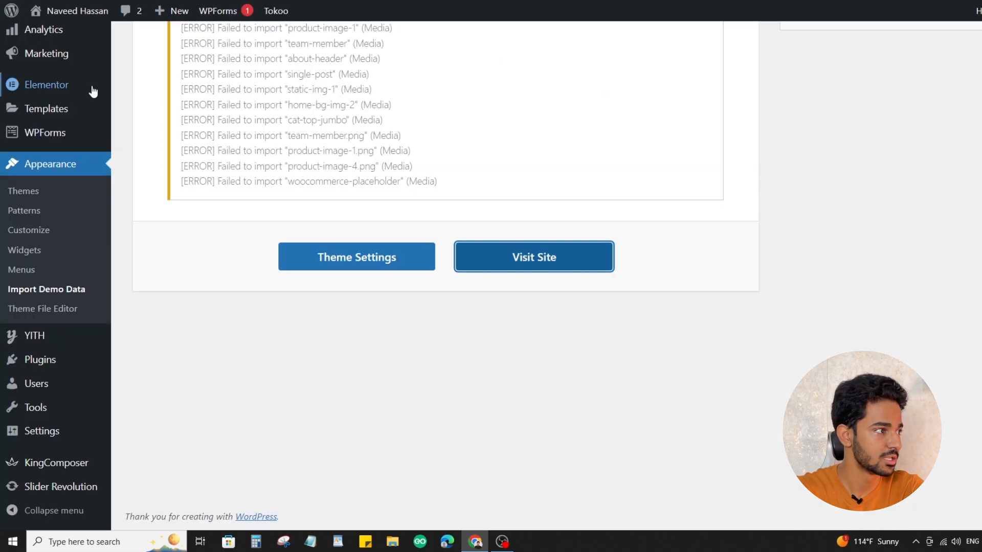
Switch to the WordPress admin dashboard and open the blog post categories
{"action": "scroll", "coordinate": [45, 167], "scroll_direction": "up", "scroll_amount": 5}
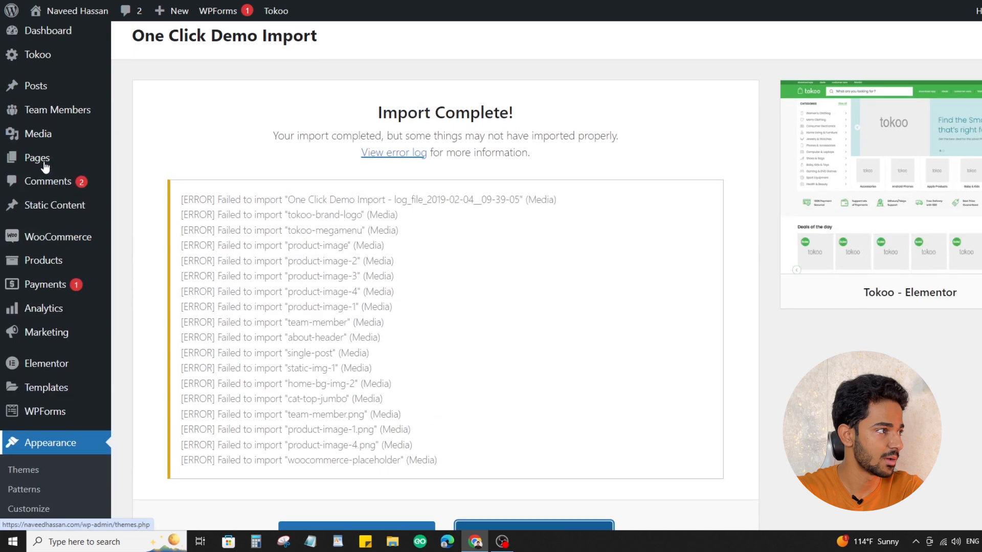
{"action": "mouse_move", "coordinate": [40, 102]}
{"action": "left_click", "coordinate": [162, 149]}
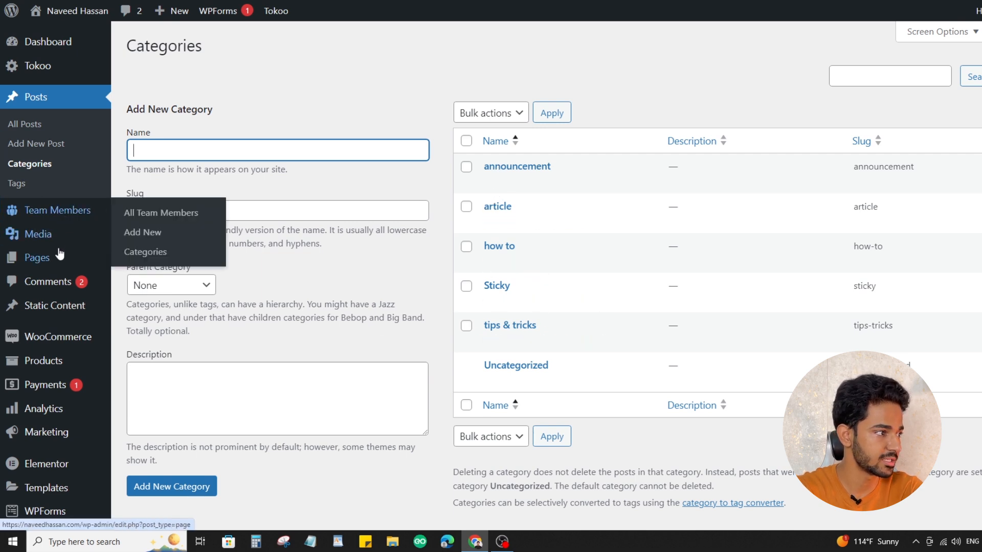
Open the store's product categories in the WordPress admin and look through the list
{"action": "mouse_move", "coordinate": [75, 338]}
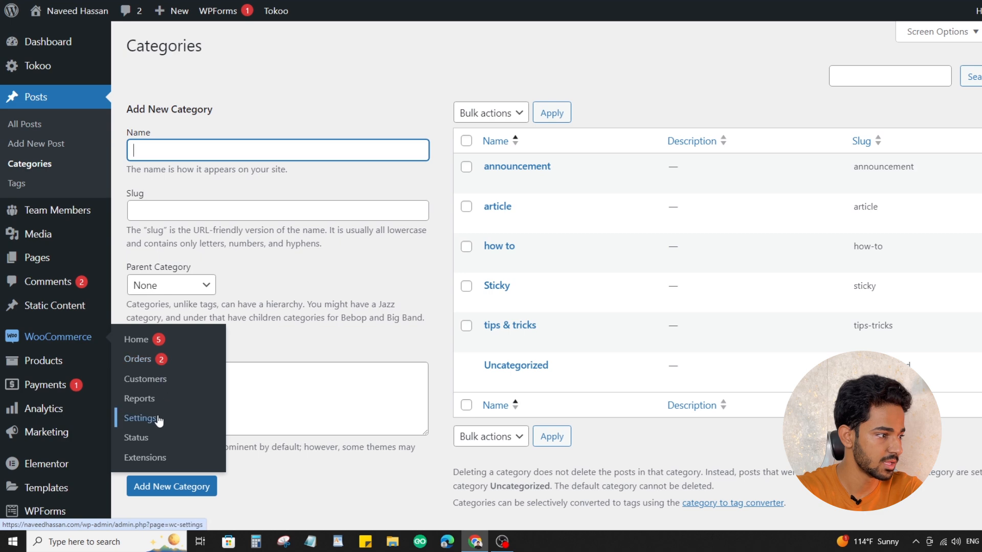
{"action": "mouse_move", "coordinate": [58, 364]}
{"action": "left_click", "coordinate": [147, 403]}
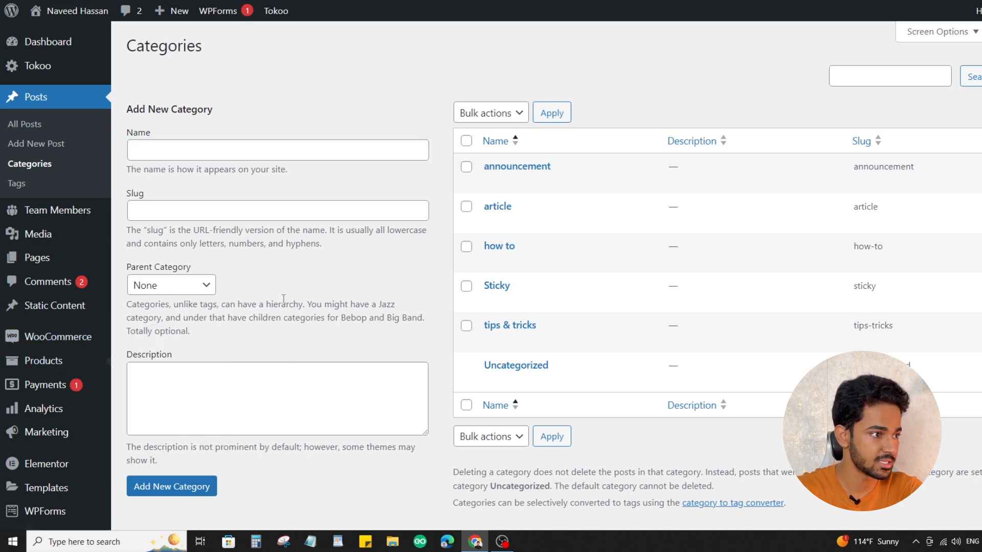
{"action": "scroll", "coordinate": [613, 327], "scroll_direction": "down", "scroll_amount": 3}
{"action": "scroll", "coordinate": [549, 213], "scroll_direction": "up", "scroll_amount": 2}
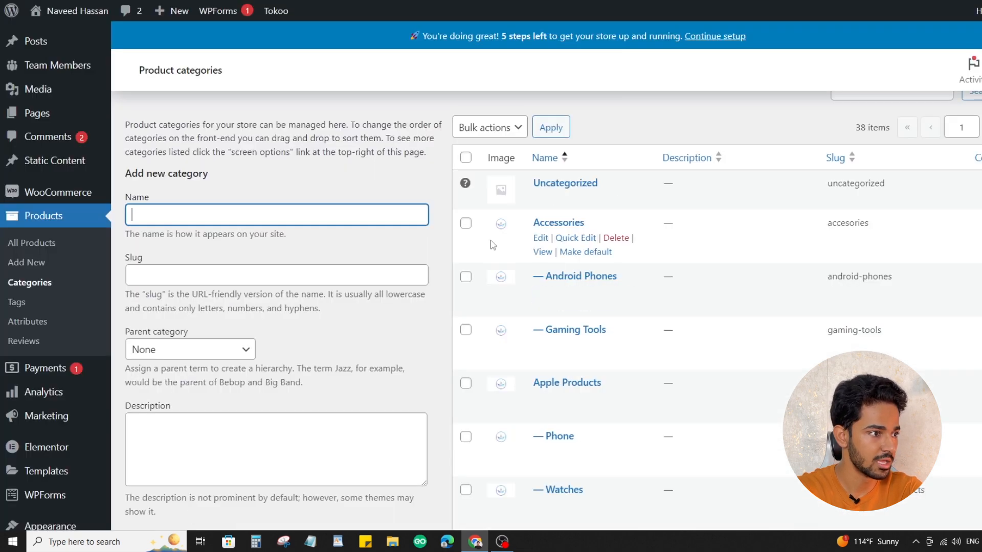
Select all product categories and show the bulk Delete action without applying it, ending in the new category's Name field
{"action": "left_click", "coordinate": [465, 157]}
{"action": "left_click", "coordinate": [490, 127]}
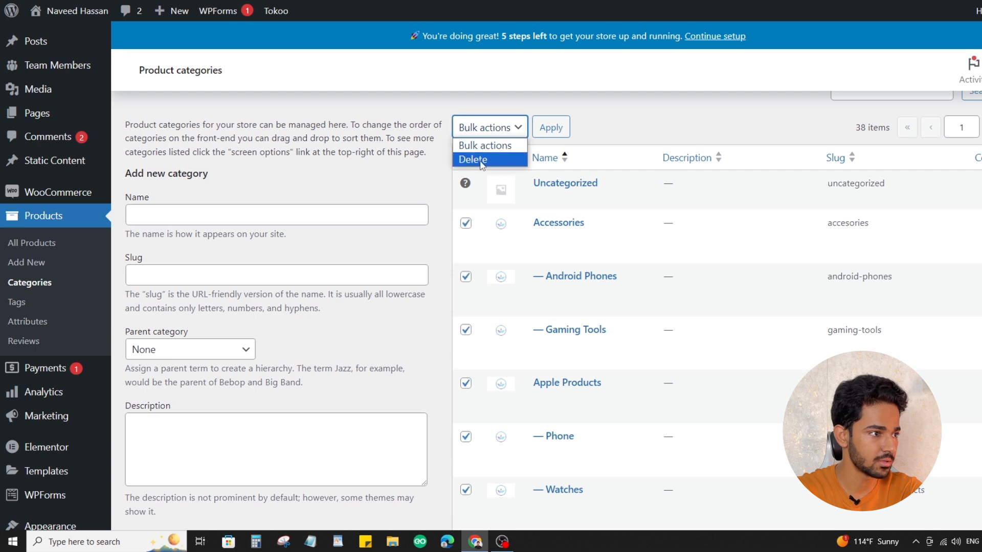
{"action": "left_click", "coordinate": [634, 121]}
{"action": "left_click", "coordinate": [235, 218]}
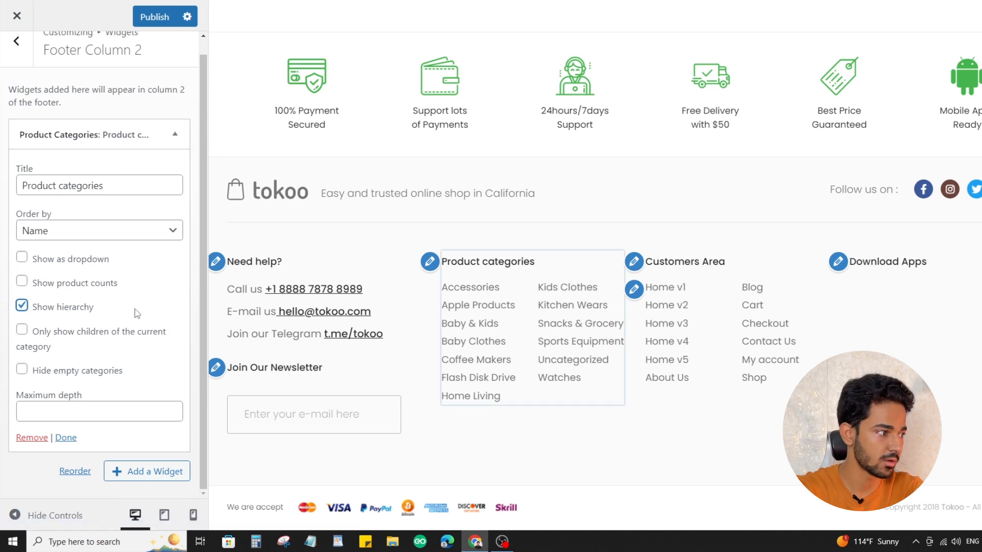
Return to the customizer, review the Product Categories widget's options, and open the menu under Customers Area for editing
{"action": "left_click", "coordinate": [108, 134]}
{"action": "left_click", "coordinate": [128, 144]}
{"action": "scroll", "coordinate": [82, 353], "scroll_direction": "down", "scroll_amount": 1}
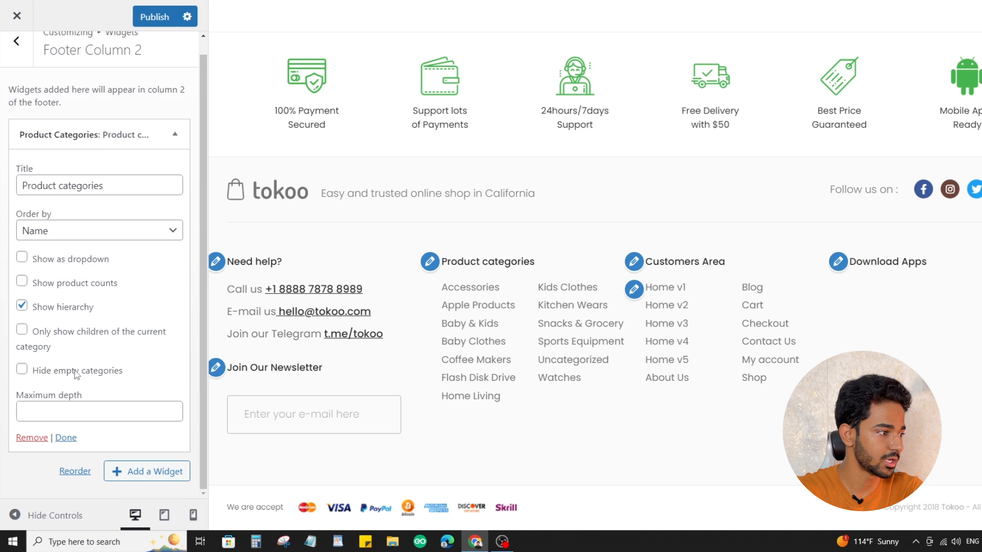
{"action": "scroll", "coordinate": [118, 241], "scroll_direction": "up", "scroll_amount": 1}
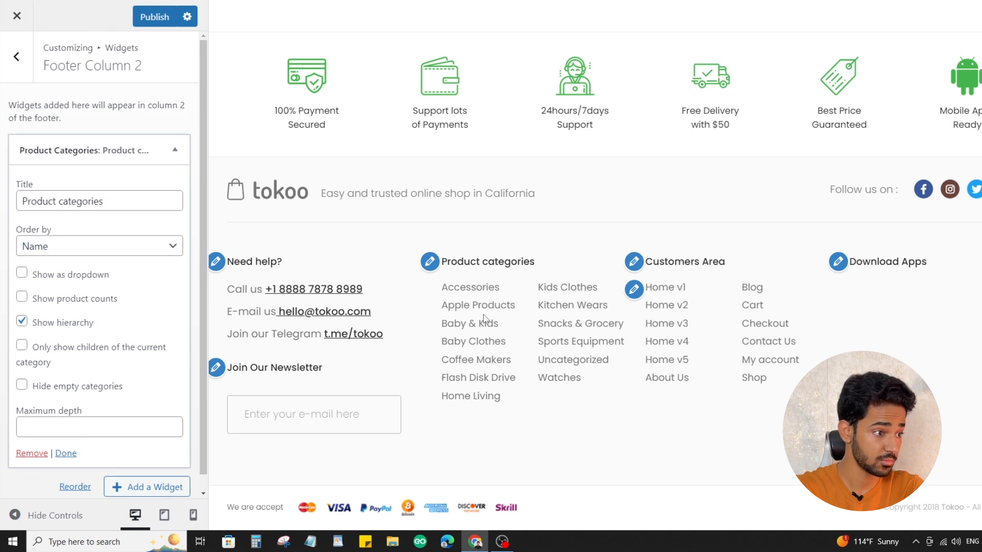
{"action": "left_click", "coordinate": [635, 290]}
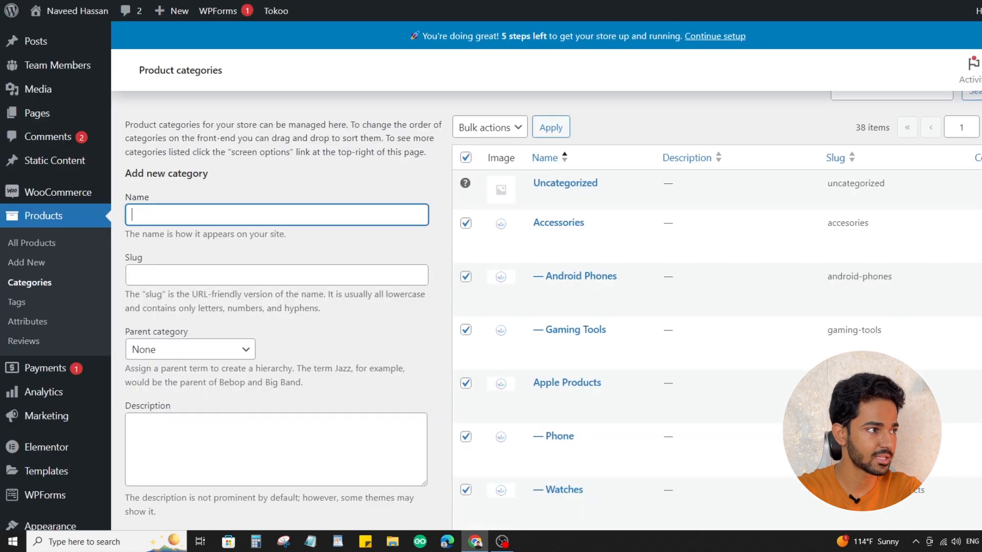
Open the list of all site pages in the WordPress admin and examine the pages available, including how to trash one
{"action": "mouse_move", "coordinate": [37, 124]}
{"action": "left_click", "coordinate": [149, 117]}
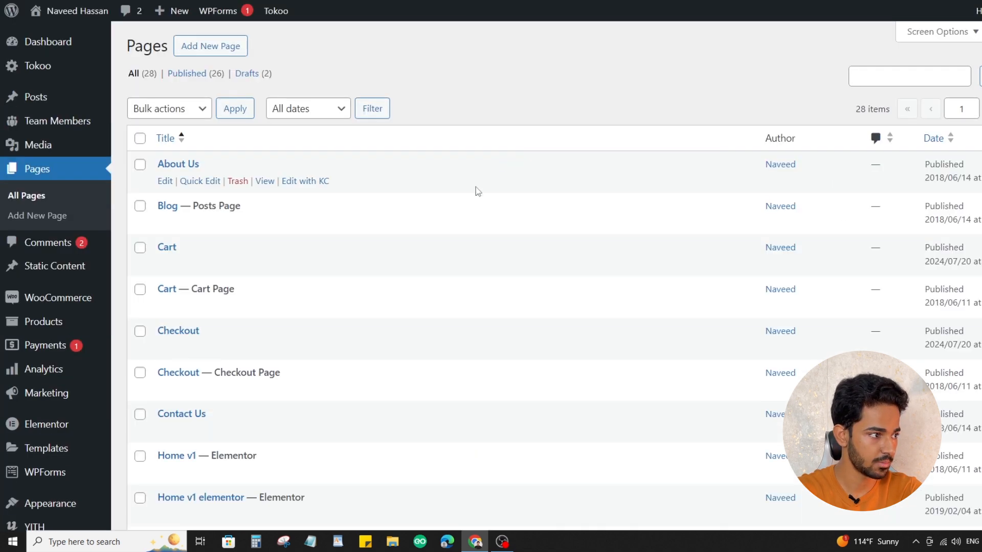
{"action": "scroll", "coordinate": [222, 180], "scroll_direction": "down", "scroll_amount": 3}
{"action": "scroll", "coordinate": [295, 187], "scroll_direction": "down", "scroll_amount": 8}
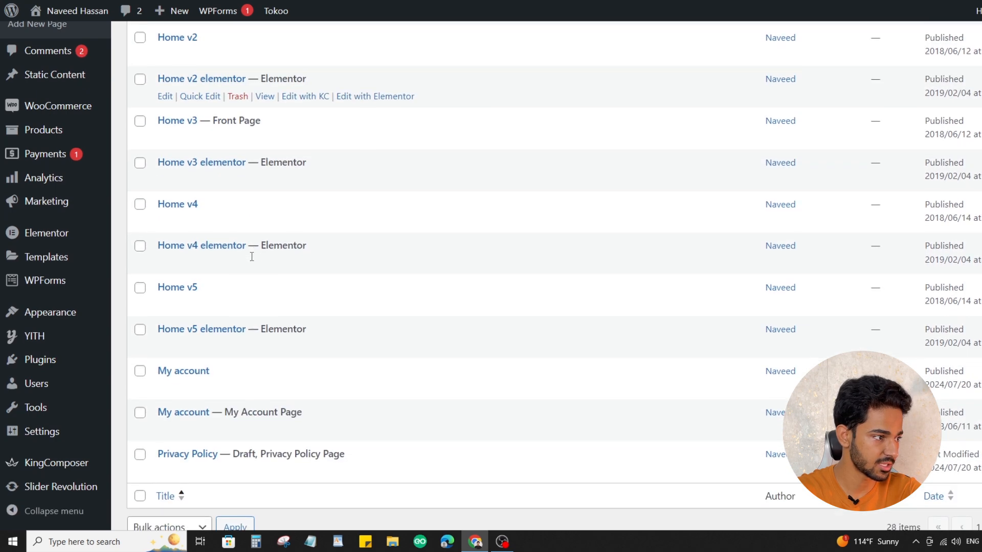
{"action": "scroll", "coordinate": [263, 208], "scroll_direction": "up", "scroll_amount": 2}
{"action": "scroll", "coordinate": [263, 209], "scroll_direction": "down", "scroll_amount": 2}
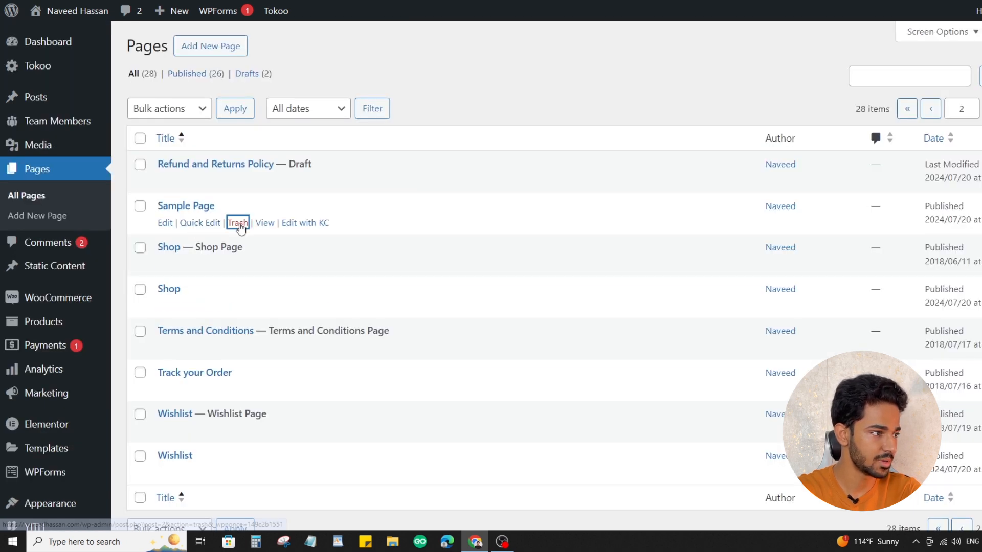
{"action": "scroll", "coordinate": [225, 251], "scroll_direction": "down", "scroll_amount": 2}
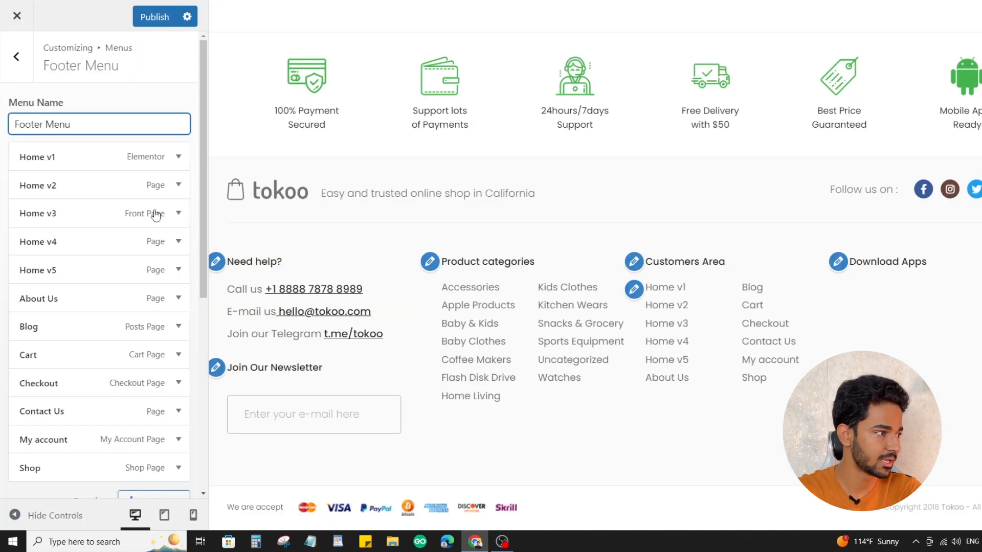
Remove the Home v1 item from the Footer Menu in the customizer
{"action": "left_click", "coordinate": [93, 159]}
{"action": "scroll", "coordinate": [105, 215], "scroll_direction": "down", "scroll_amount": 2}
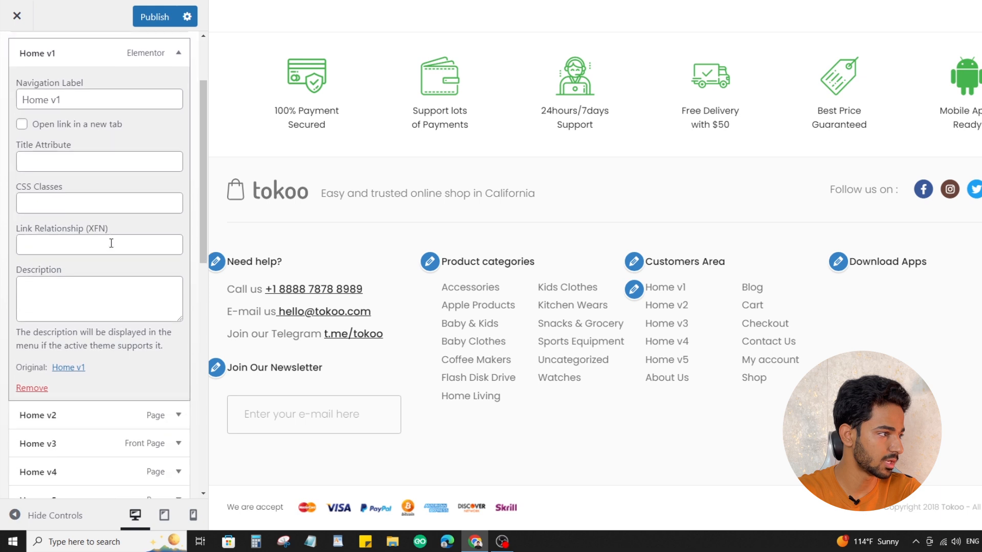
{"action": "left_click", "coordinate": [31, 381]}
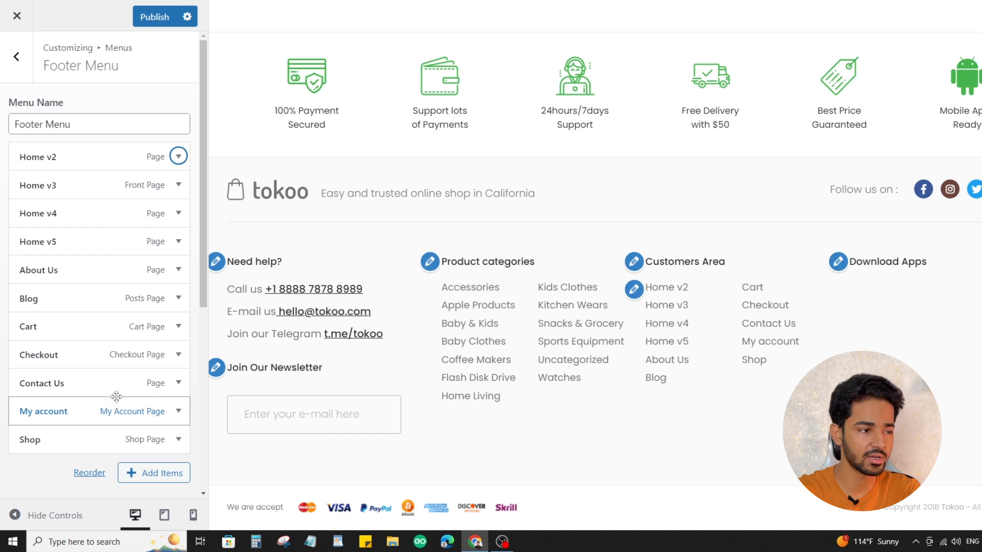
Add the Wishlist page as an item to the Footer Menu
{"action": "left_click", "coordinate": [161, 473]}
{"action": "left_click", "coordinate": [250, 103]}
{"action": "left_click", "coordinate": [258, 106]}
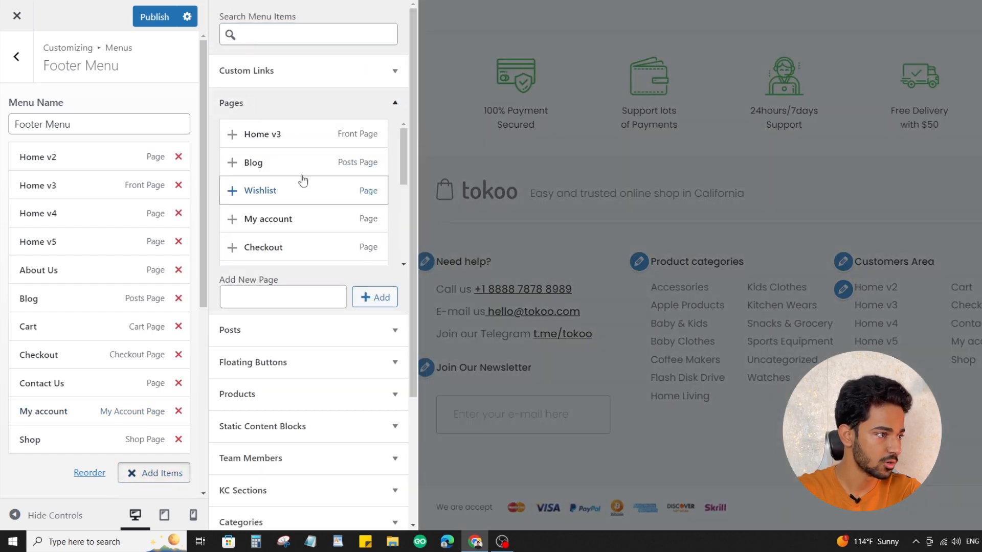
{"action": "scroll", "coordinate": [303, 181], "scroll_direction": "down", "scroll_amount": 5}
{"action": "scroll", "coordinate": [309, 200], "scroll_direction": "up", "scroll_amount": 5}
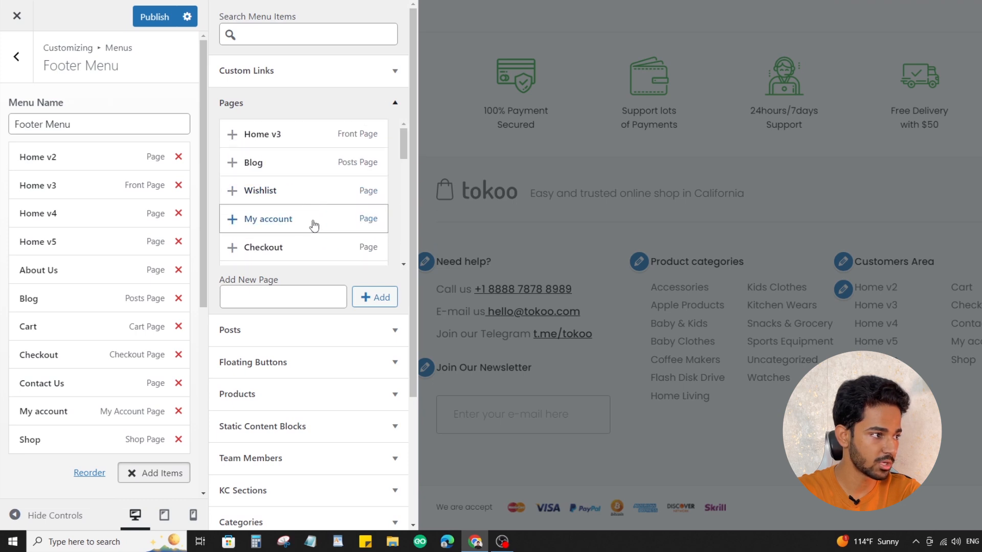
{"action": "left_click", "coordinate": [274, 193]}
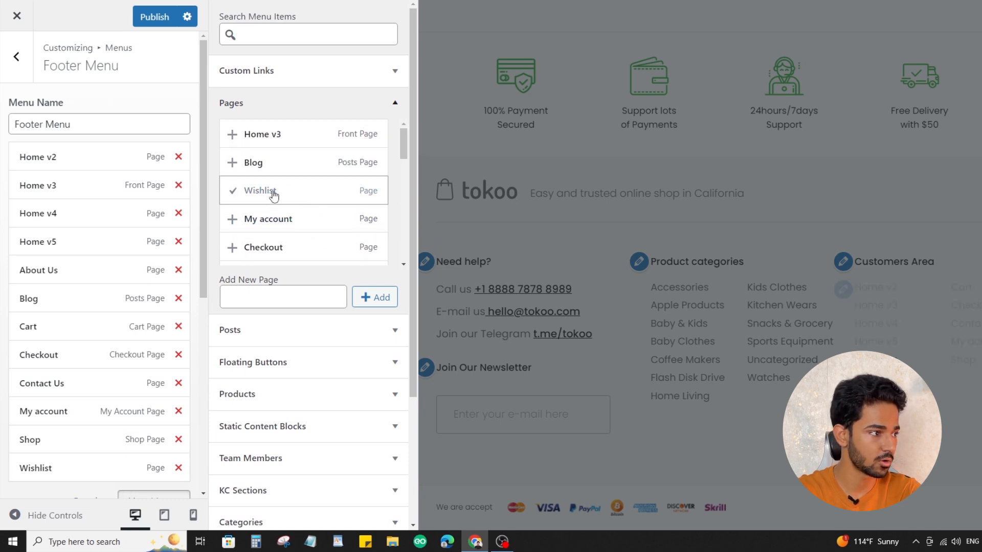
Add the My account and Shop pages to the Footer Menu
{"action": "scroll", "coordinate": [76, 256], "scroll_direction": "down", "scroll_amount": 7}
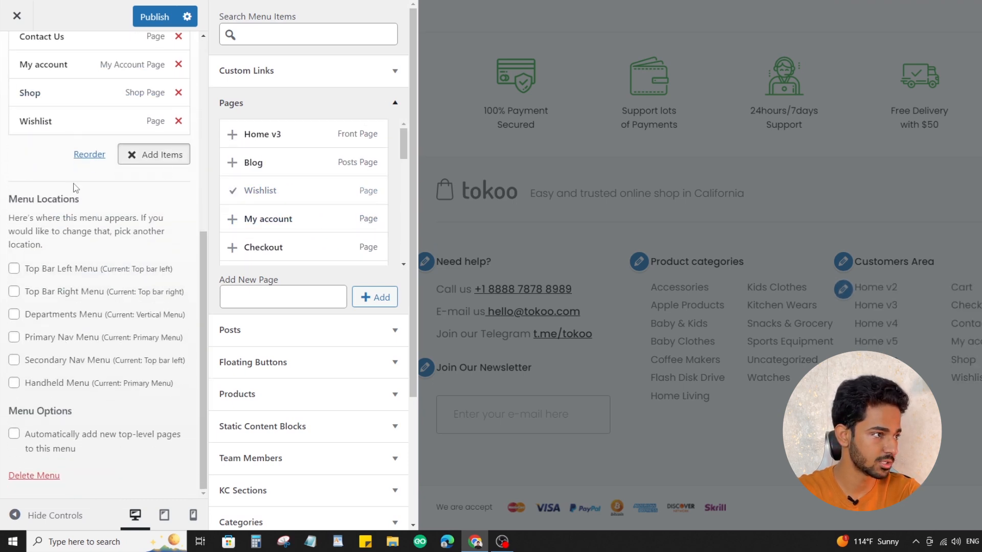
{"action": "scroll", "coordinate": [119, 192], "scroll_direction": "up", "scroll_amount": 4}
{"action": "left_click", "coordinate": [292, 221]}
{"action": "scroll", "coordinate": [245, 192], "scroll_direction": "down", "scroll_amount": 2}
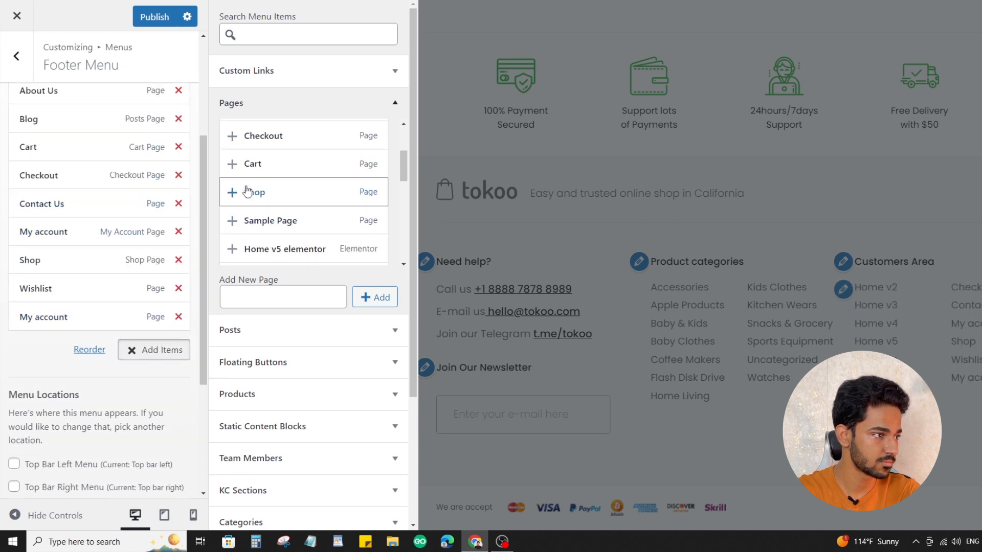
{"action": "left_click", "coordinate": [292, 200]}
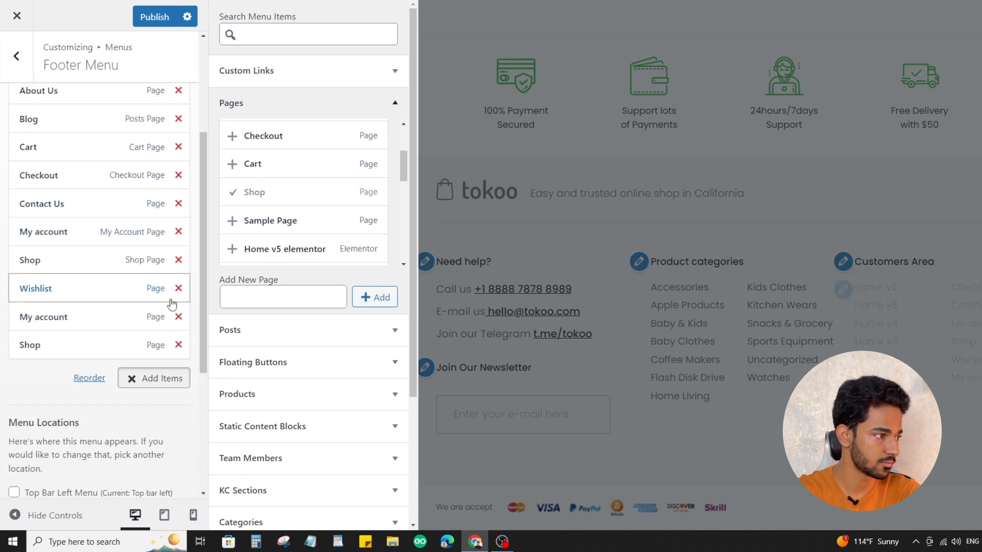
Examine the Footer Menu's items and the pages, posts and products that can be added to it
{"action": "scroll", "coordinate": [177, 286], "scroll_direction": "up", "scroll_amount": 3}
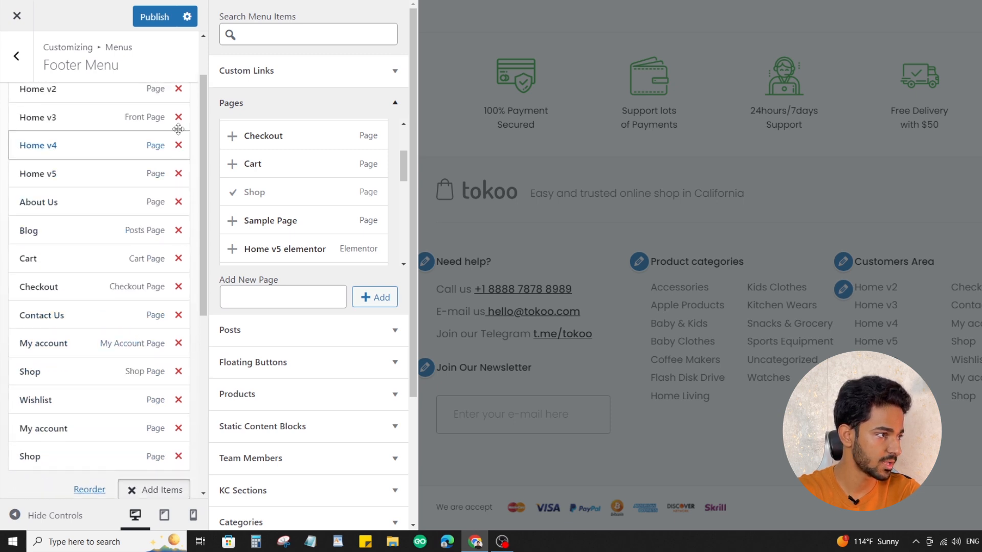
{"action": "scroll", "coordinate": [175, 173], "scroll_direction": "up", "scroll_amount": 3}
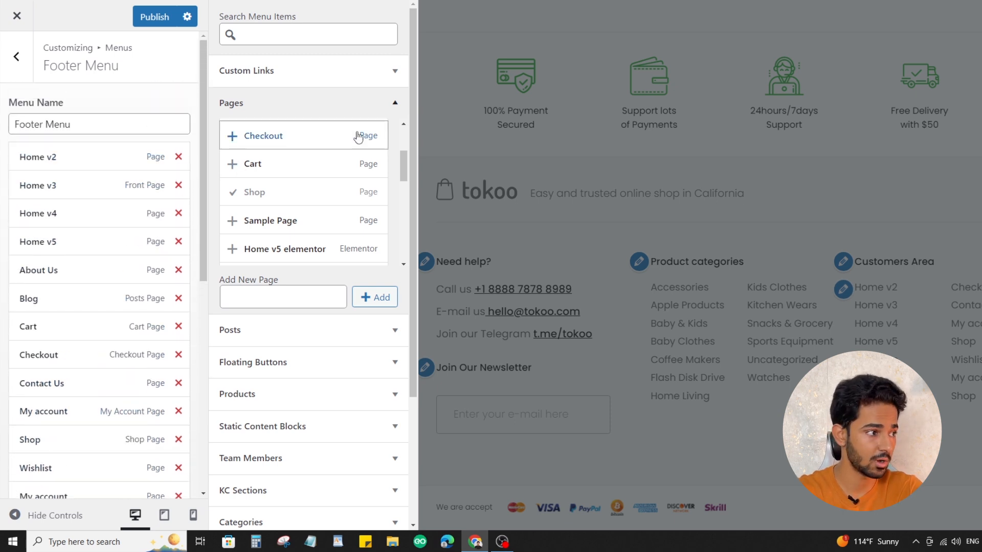
{"action": "scroll", "coordinate": [313, 204], "scroll_direction": "down", "scroll_amount": 3}
{"action": "scroll", "coordinate": [316, 211], "scroll_direction": "up", "scroll_amount": 4}
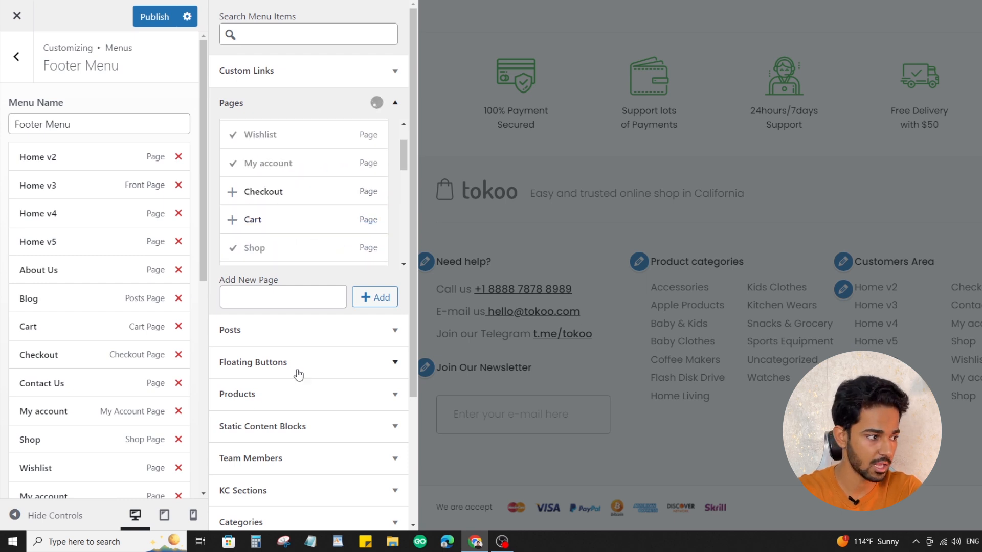
{"action": "scroll", "coordinate": [297, 373], "scroll_direction": "down", "scroll_amount": 2}
{"action": "left_click", "coordinate": [285, 228]}
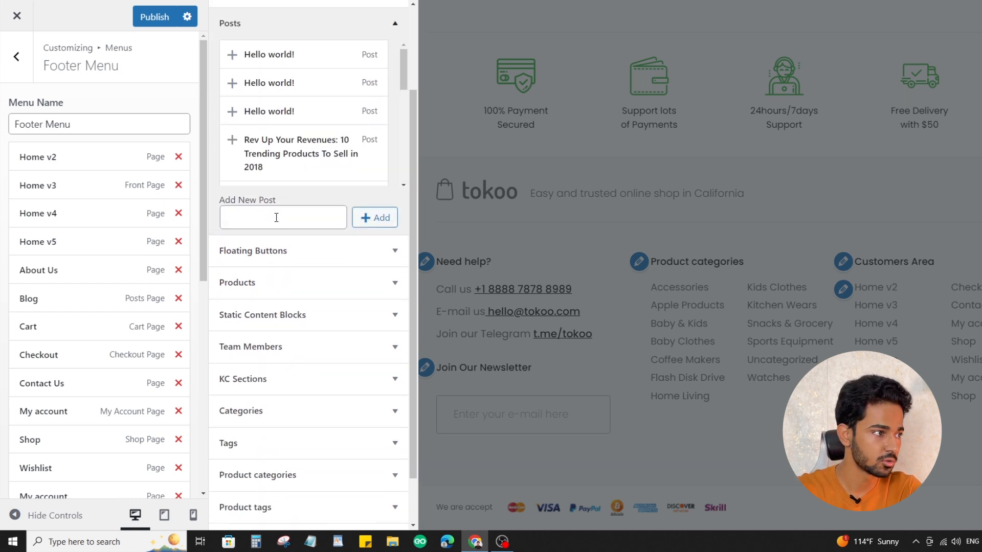
{"action": "scroll", "coordinate": [276, 217], "scroll_direction": "up", "scroll_amount": 2}
{"action": "scroll", "coordinate": [307, 221], "scroll_direction": "down", "scroll_amount": 3}
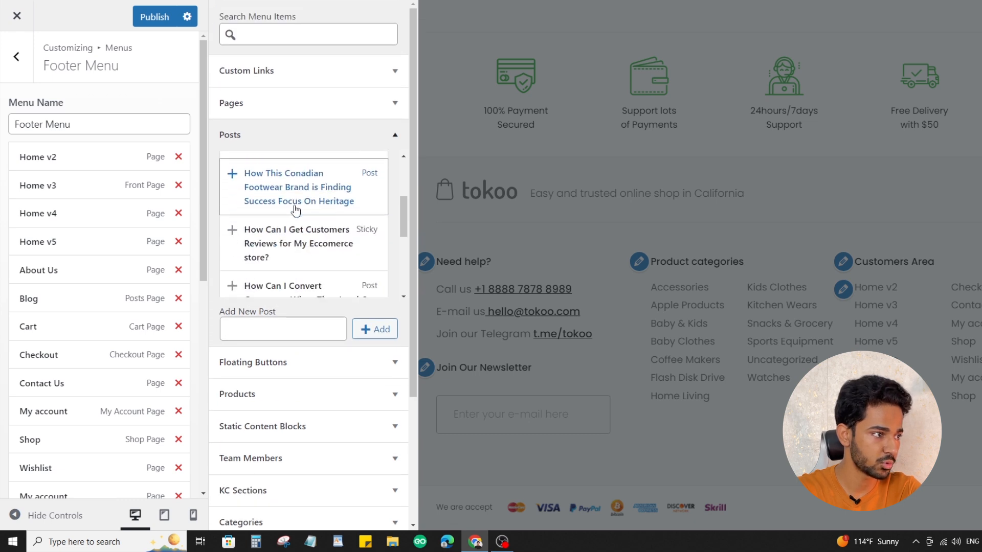
{"action": "scroll", "coordinate": [296, 209], "scroll_direction": "down", "scroll_amount": 4}
{"action": "left_click", "coordinate": [285, 394]}
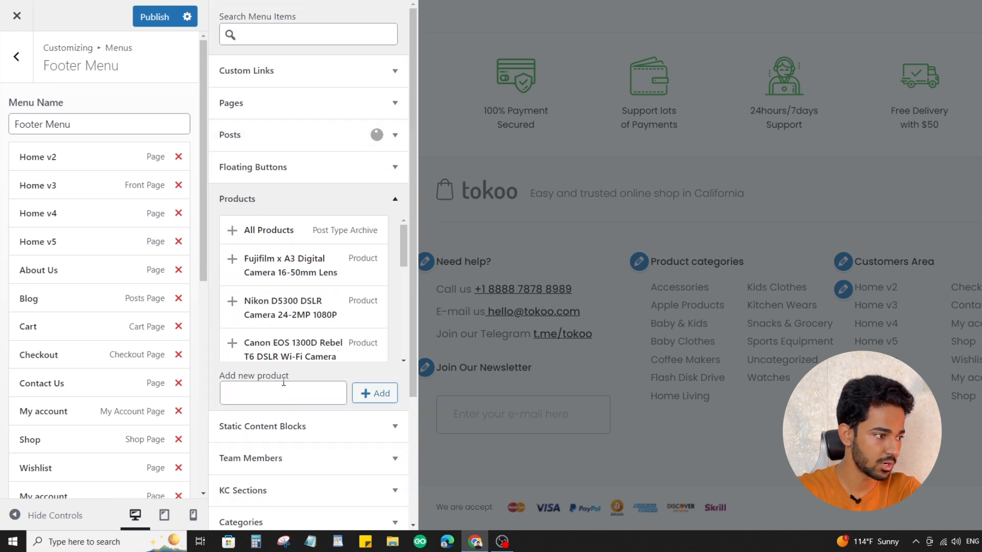
Check the products and categories that can be added to the Footer Menu and publish the menu changes
{"action": "scroll", "coordinate": [303, 271], "scroll_direction": "down", "scroll_amount": 3}
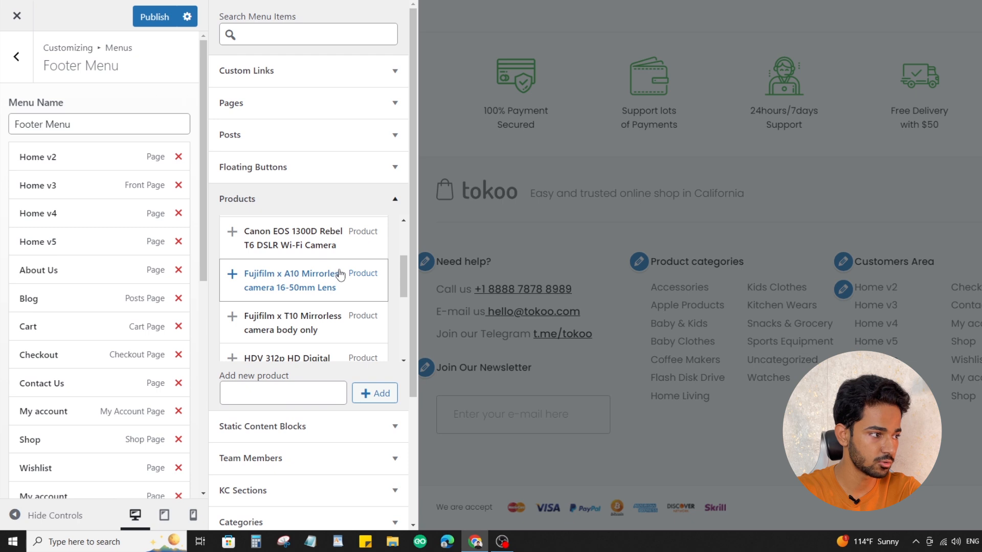
{"action": "scroll", "coordinate": [340, 275], "scroll_direction": "down", "scroll_amount": 3}
{"action": "scroll", "coordinate": [373, 322], "scroll_direction": "down", "scroll_amount": 1}
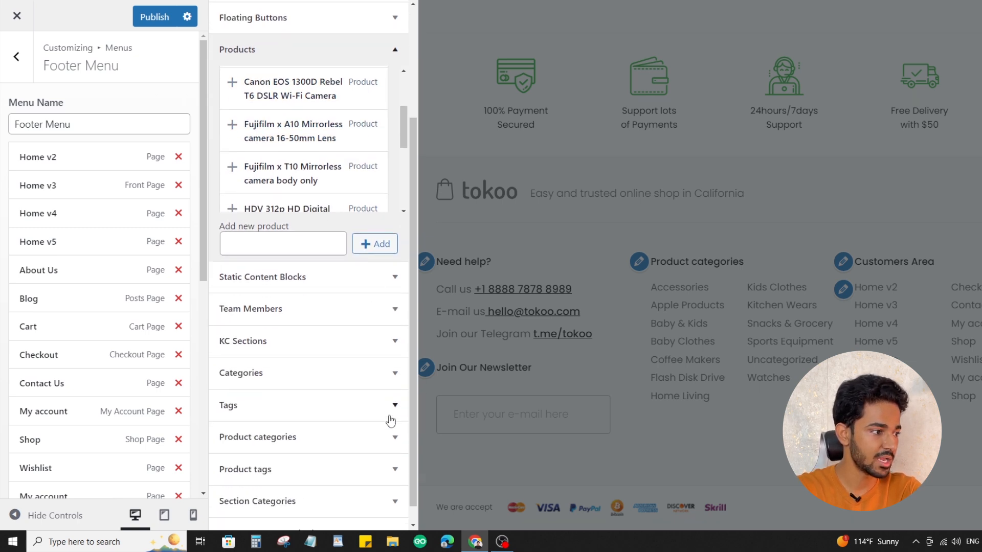
{"action": "scroll", "coordinate": [391, 420], "scroll_direction": "down", "scroll_amount": 1}
{"action": "left_click", "coordinate": [331, 358]}
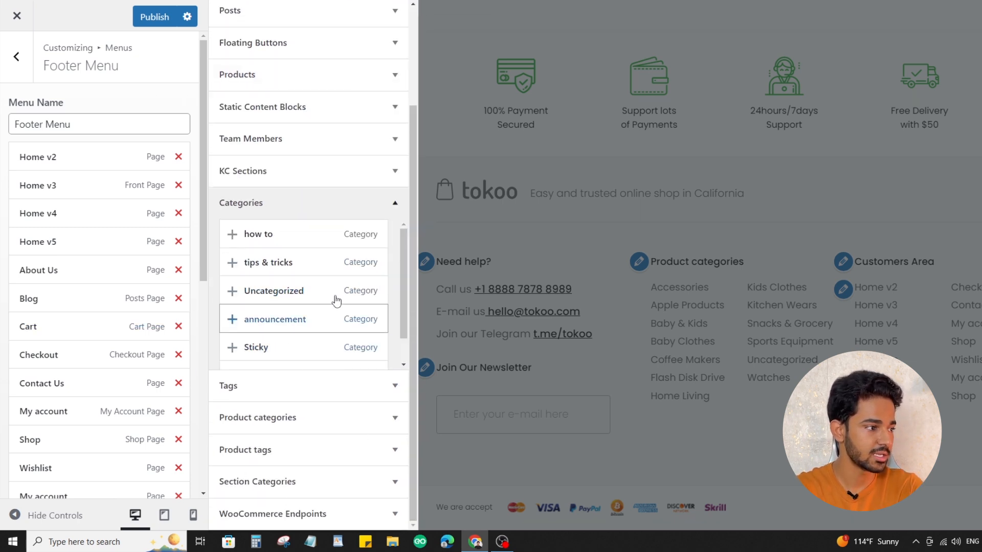
{"action": "scroll", "coordinate": [409, 270], "scroll_direction": "up", "scroll_amount": 2}
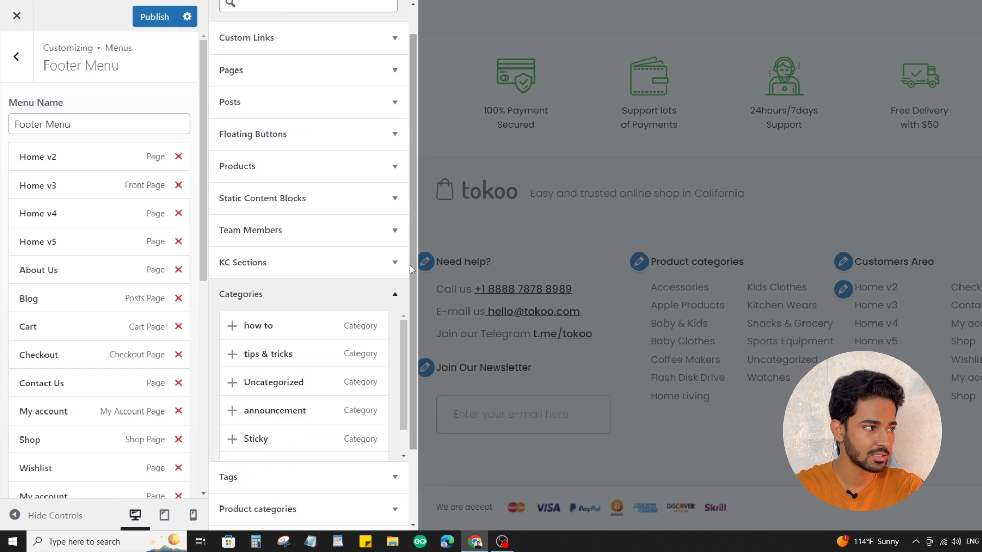
{"action": "scroll", "coordinate": [410, 270], "scroll_direction": "up", "scroll_amount": 1}
{"action": "left_click", "coordinate": [158, 17]}
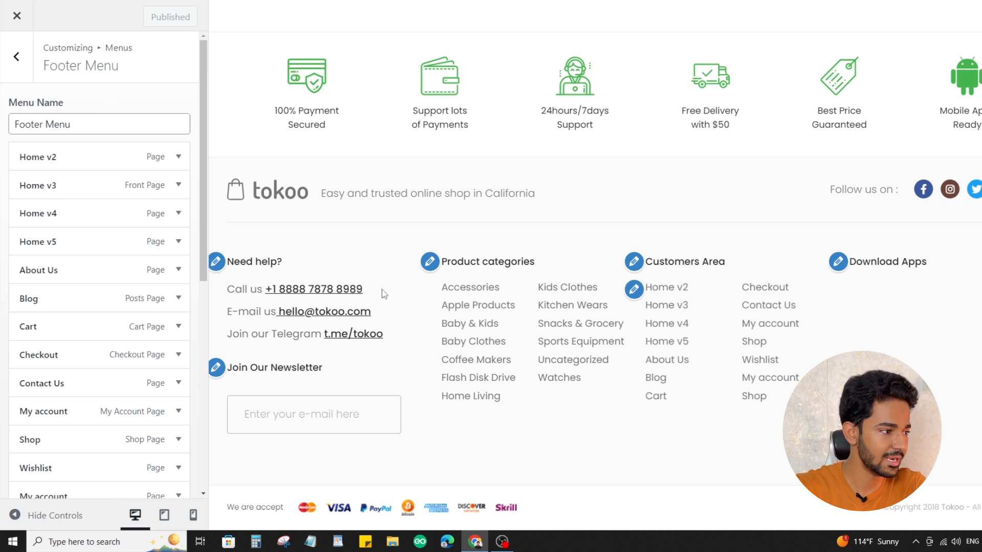
Open the "Need help?" text widget in Footer Column 1 and inspect its phone, e-mail and Telegram links
{"action": "left_click_drag", "start_coordinate": [385, 295], "coordinate": [303, 301]}
{"action": "left_click_drag", "start_coordinate": [389, 313], "coordinate": [300, 308]}
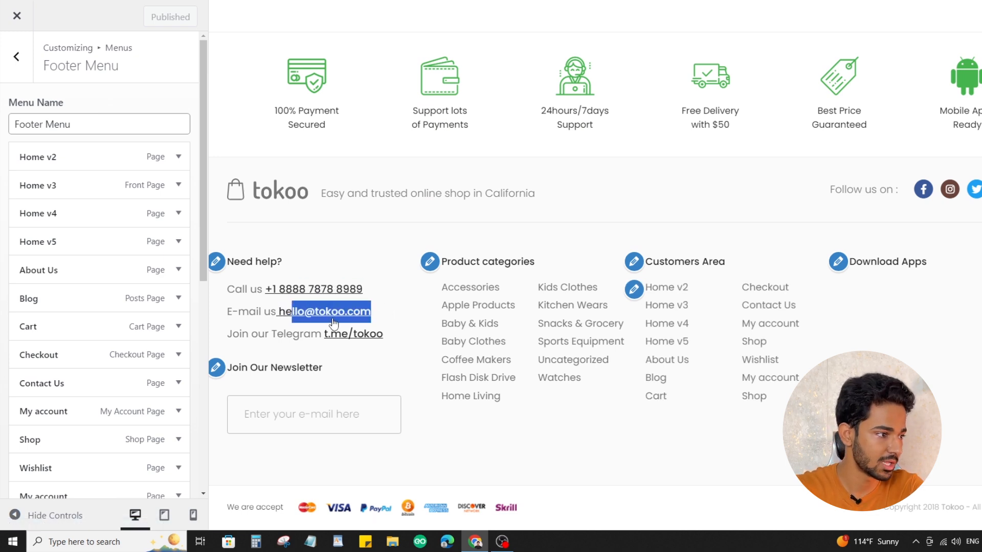
{"action": "left_click", "coordinate": [216, 263]}
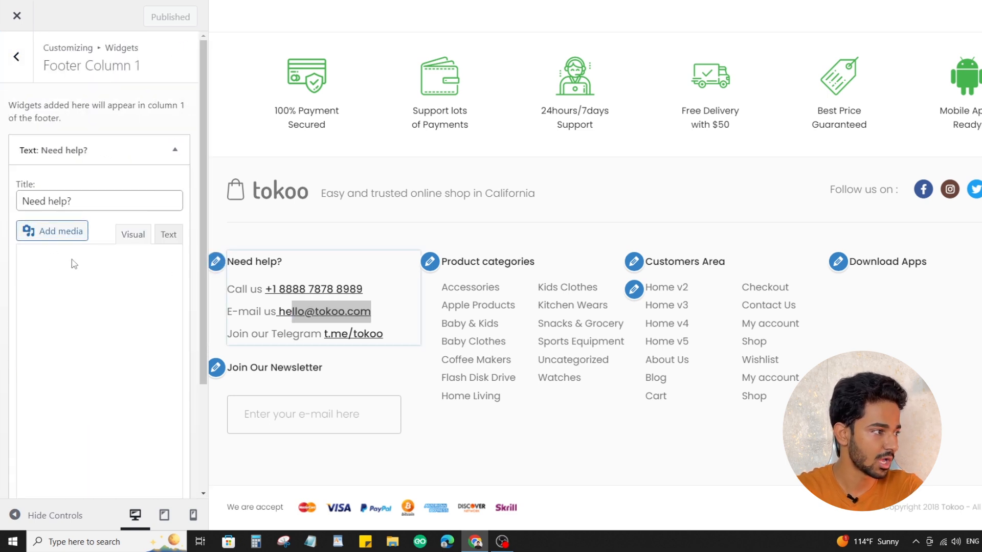
{"action": "left_click", "coordinate": [98, 287]}
{"action": "left_click_drag", "start_coordinate": [90, 291], "coordinate": [108, 305]}
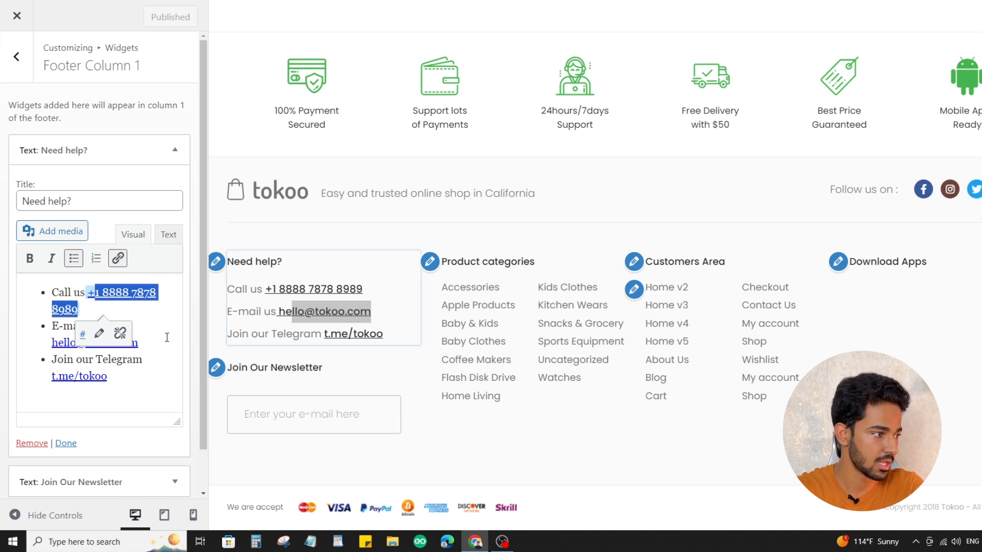
{"action": "left_click", "coordinate": [148, 341]}
{"action": "left_click", "coordinate": [109, 374]}
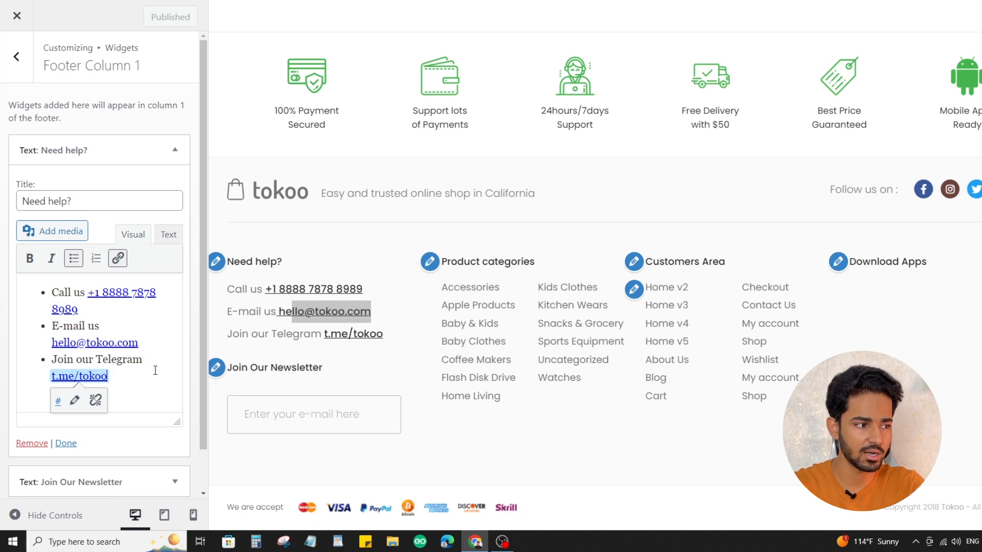
Review the homepage preview's Shop by Categories, Flash Sale and header banner sections
{"action": "scroll", "coordinate": [502, 344], "scroll_direction": "up", "scroll_amount": 10}
{"action": "scroll", "coordinate": [537, 341], "scroll_direction": "up", "scroll_amount": 4}
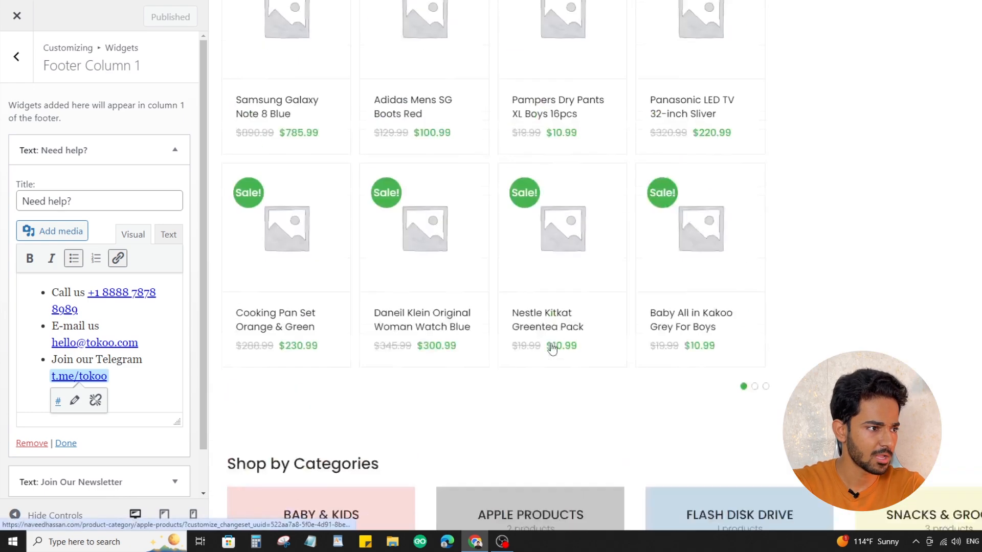
{"action": "scroll", "coordinate": [553, 347], "scroll_direction": "down", "scroll_amount": 5}
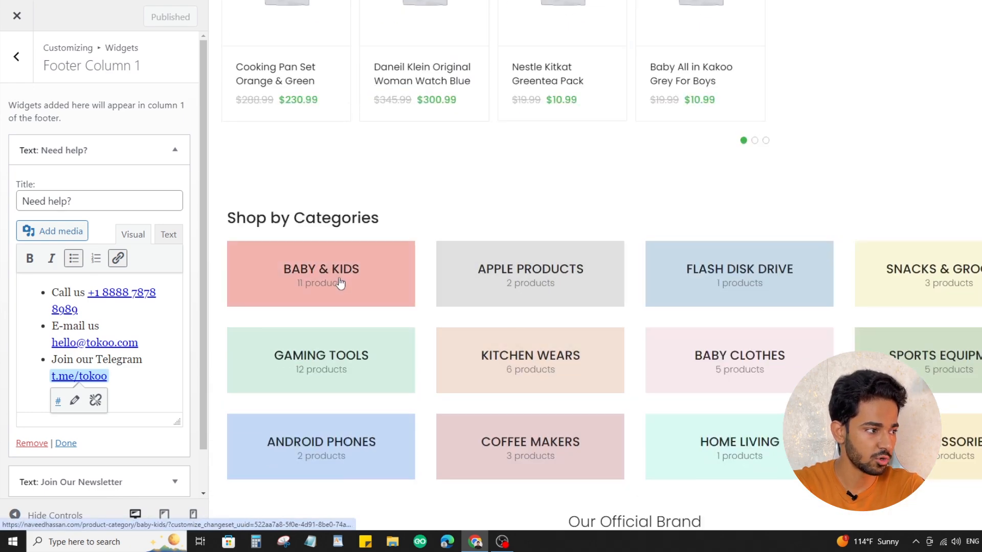
{"action": "scroll", "coordinate": [571, 235], "scroll_direction": "down", "scroll_amount": 2}
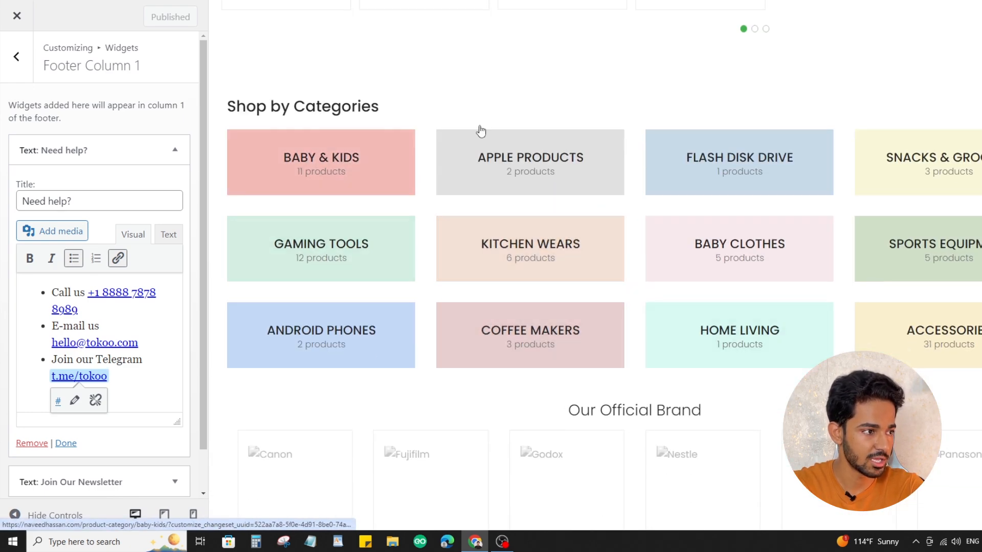
{"action": "scroll", "coordinate": [748, 294], "scroll_direction": "up", "scroll_amount": 7}
{"action": "scroll", "coordinate": [507, 99], "scroll_direction": "up", "scroll_amount": 15}
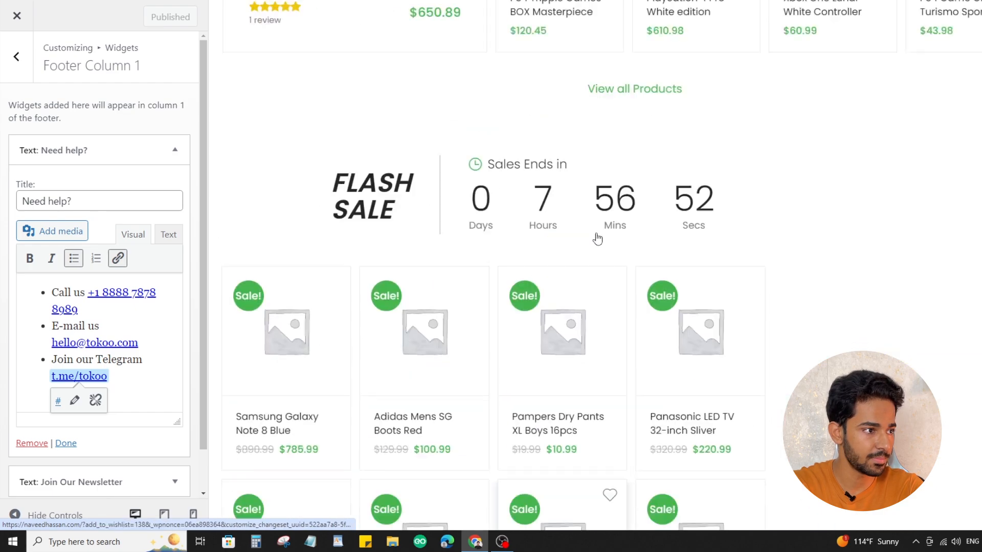
{"action": "scroll", "coordinate": [655, 272], "scroll_direction": "down", "scroll_amount": 5}
{"action": "scroll", "coordinate": [533, 324], "scroll_direction": "down", "scroll_amount": 4}
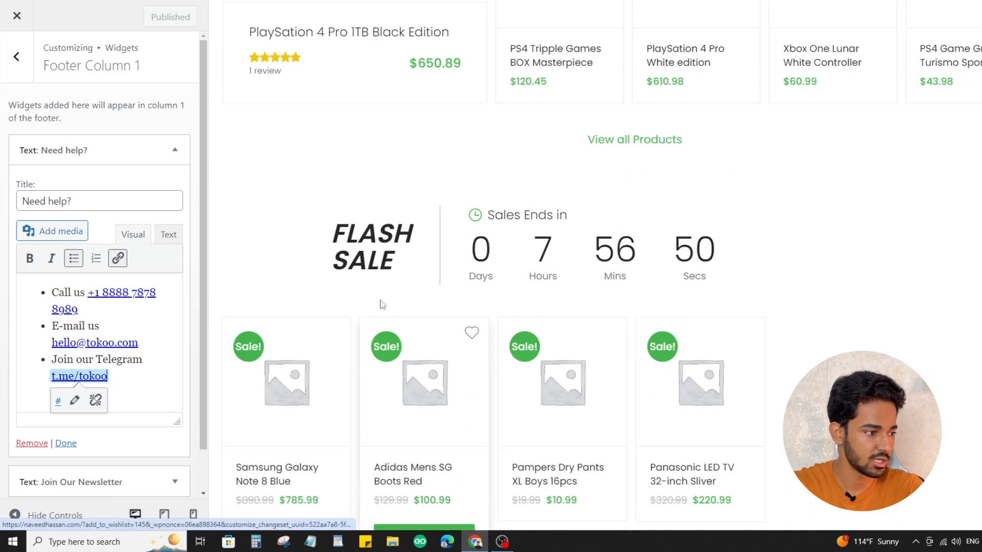
{"action": "left_click_drag", "start_coordinate": [359, 233], "coordinate": [535, 288]}
{"action": "left_click", "coordinate": [611, 276]}
{"action": "scroll", "coordinate": [611, 276], "scroll_direction": "up", "scroll_amount": 15}
{"action": "scroll", "coordinate": [614, 283], "scroll_direction": "up", "scroll_amount": 10}
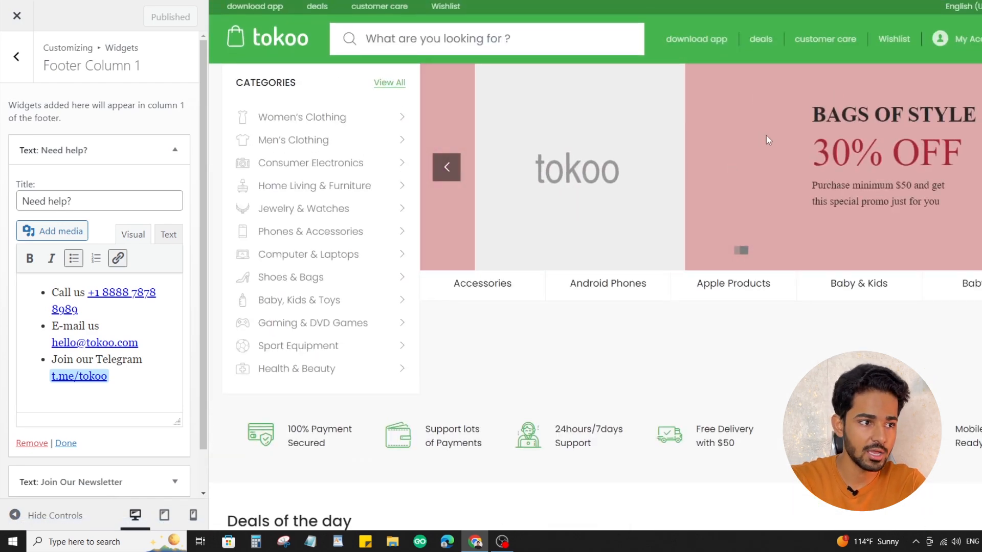
{"action": "mouse_move", "coordinate": [370, 287]}
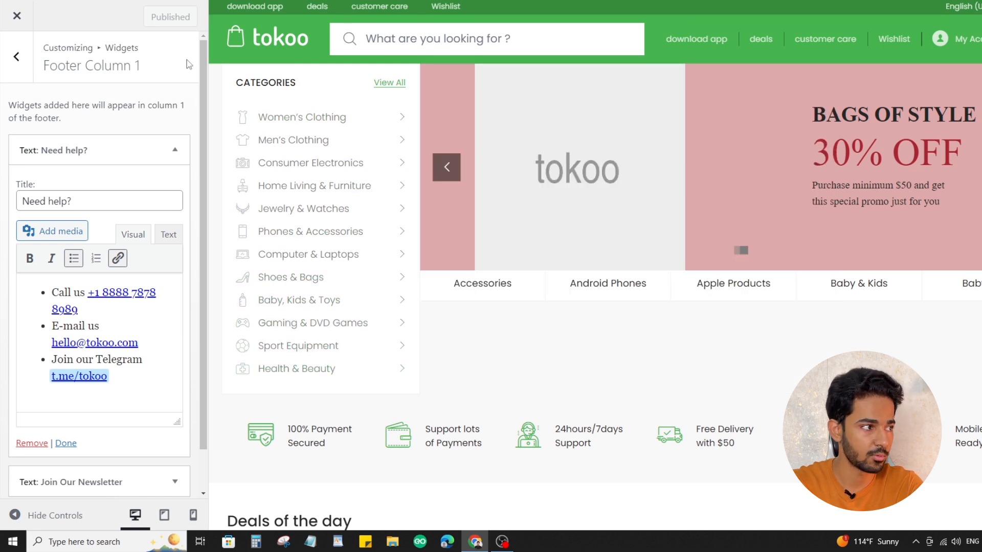
Close the customizer and examine the category megamenus on the live store homepage
{"action": "left_click", "coordinate": [16, 56]}
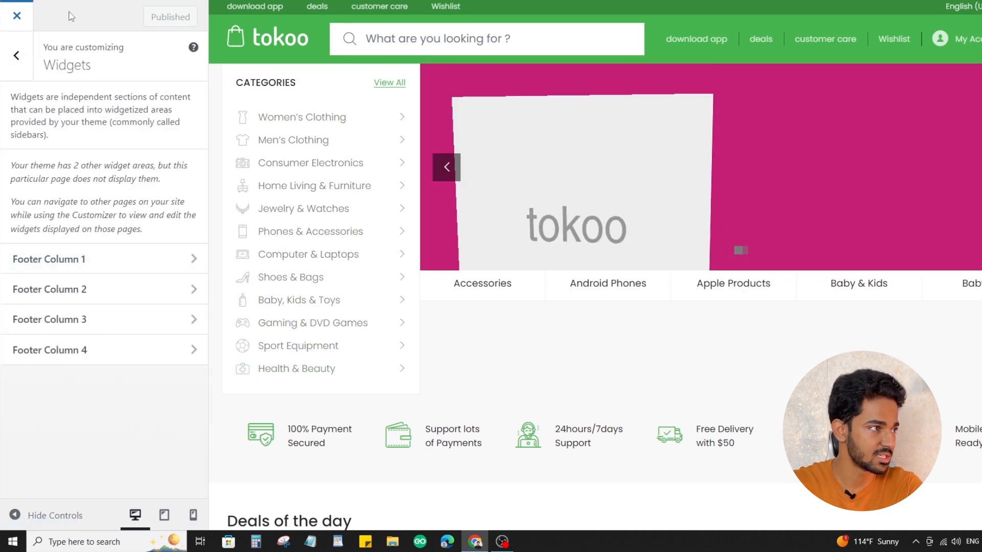
{"action": "left_click", "coordinate": [17, 16]}
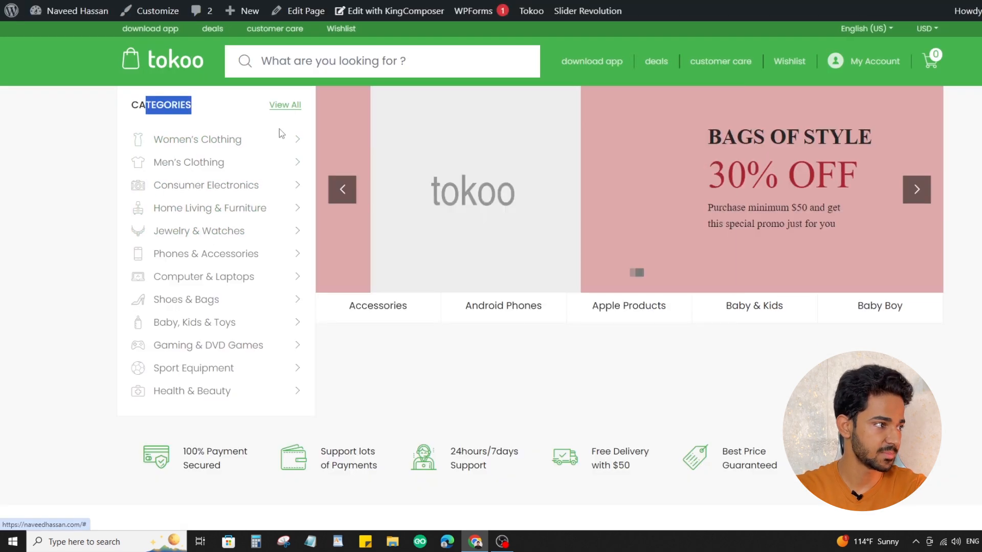
{"action": "mouse_move", "coordinate": [208, 146]}
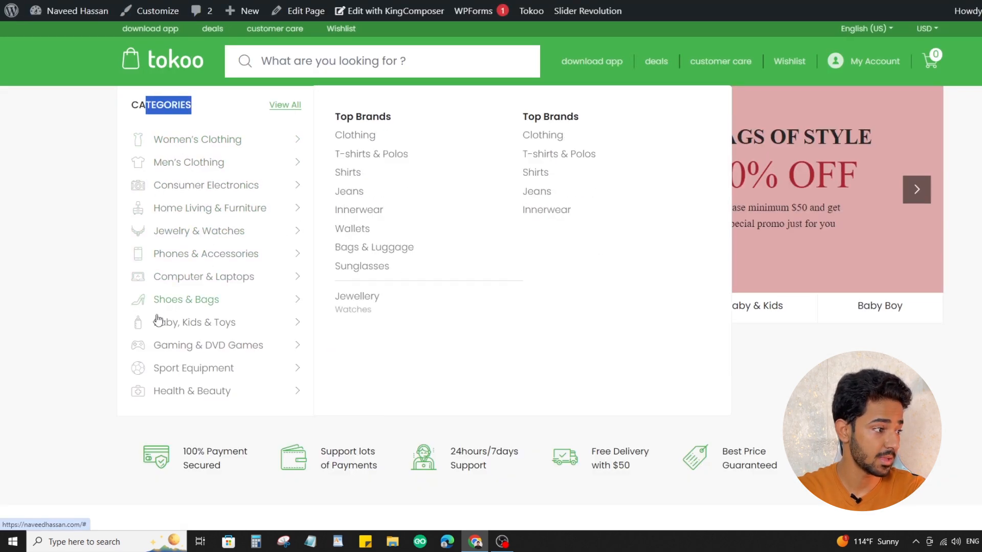
{"action": "mouse_move", "coordinate": [198, 161]}
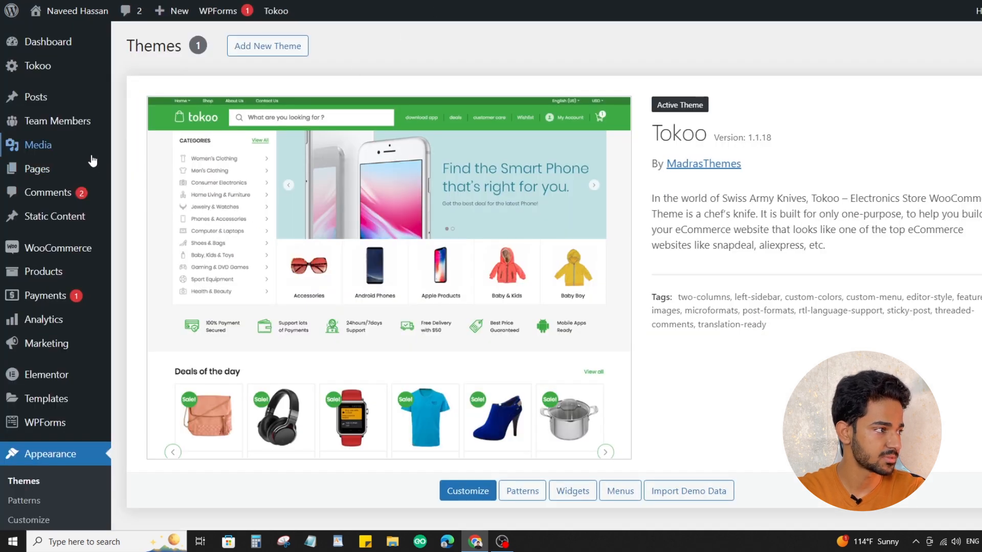
Open the menu management page in the WordPress admin and select the Primary Menu for editing
{"action": "scroll", "coordinate": [76, 197], "scroll_direction": "down", "scroll_amount": 3}
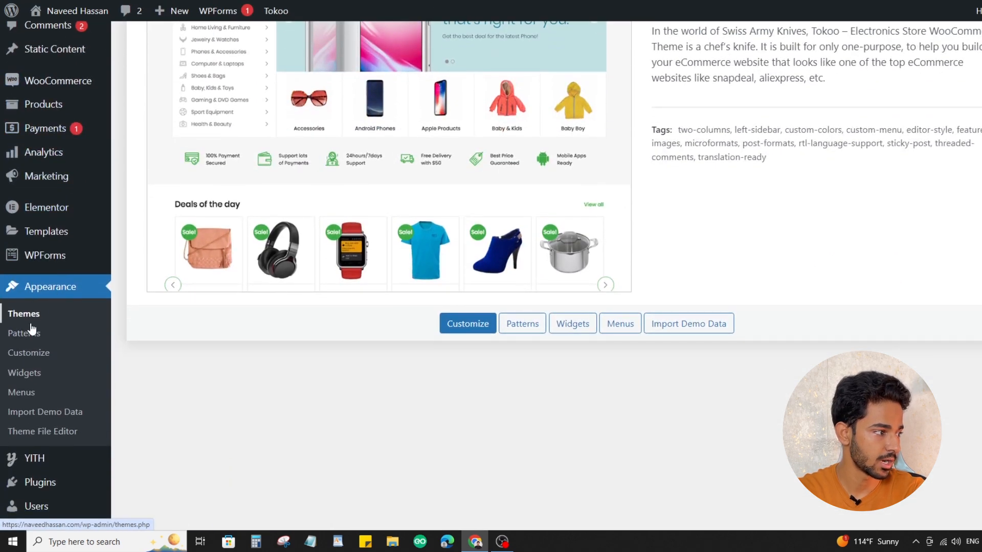
{"action": "left_click", "coordinate": [21, 397]}
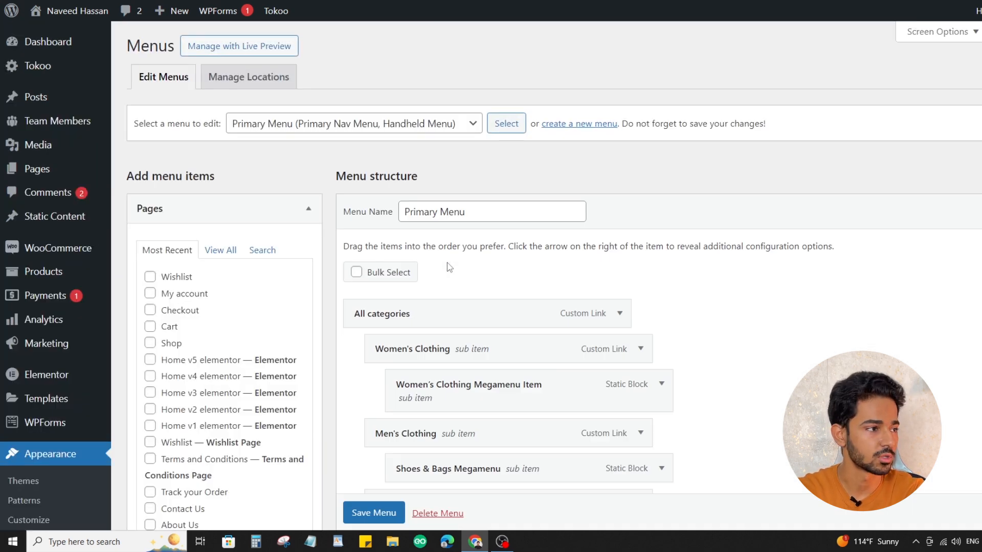
{"action": "left_click", "coordinate": [381, 127]}
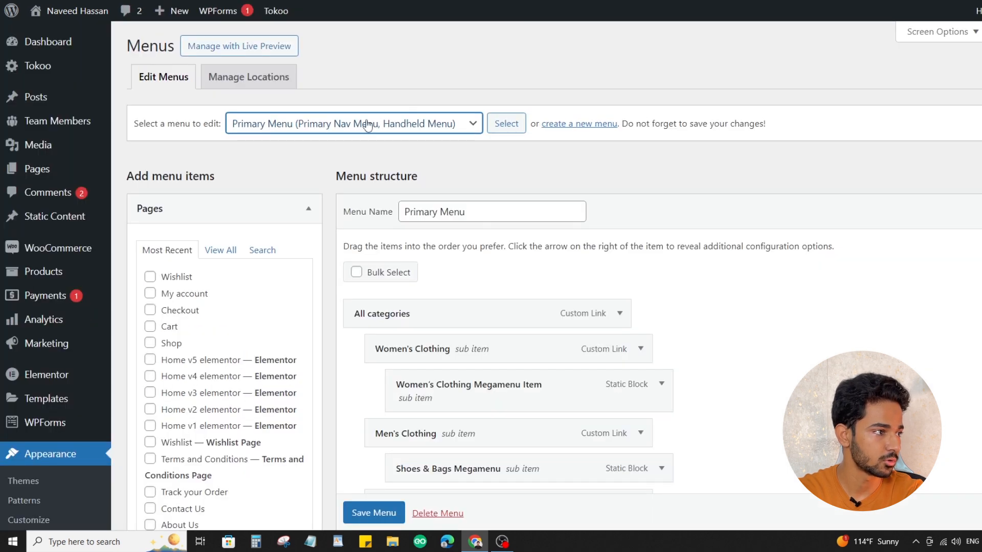
{"action": "left_click", "coordinate": [367, 125]}
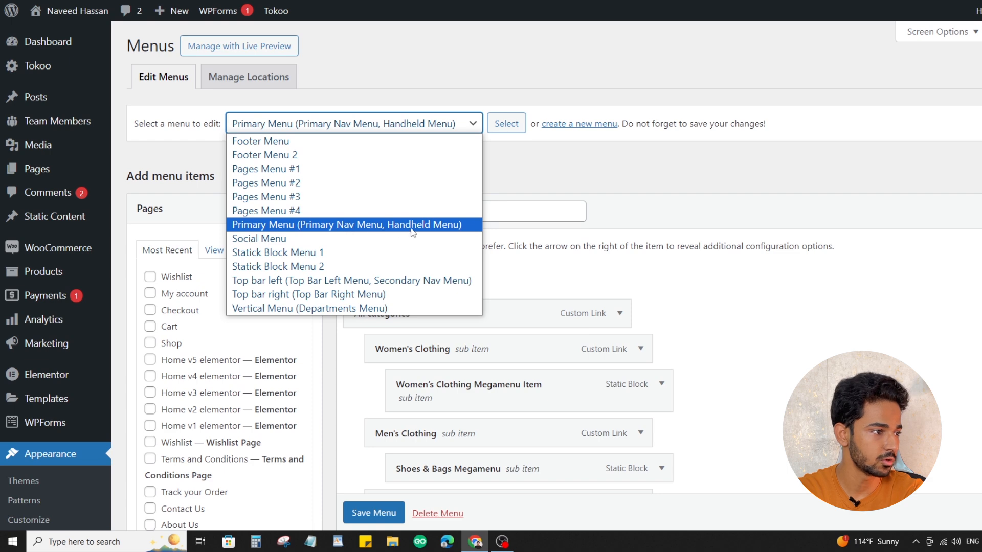
{"action": "left_click", "coordinate": [409, 126]}
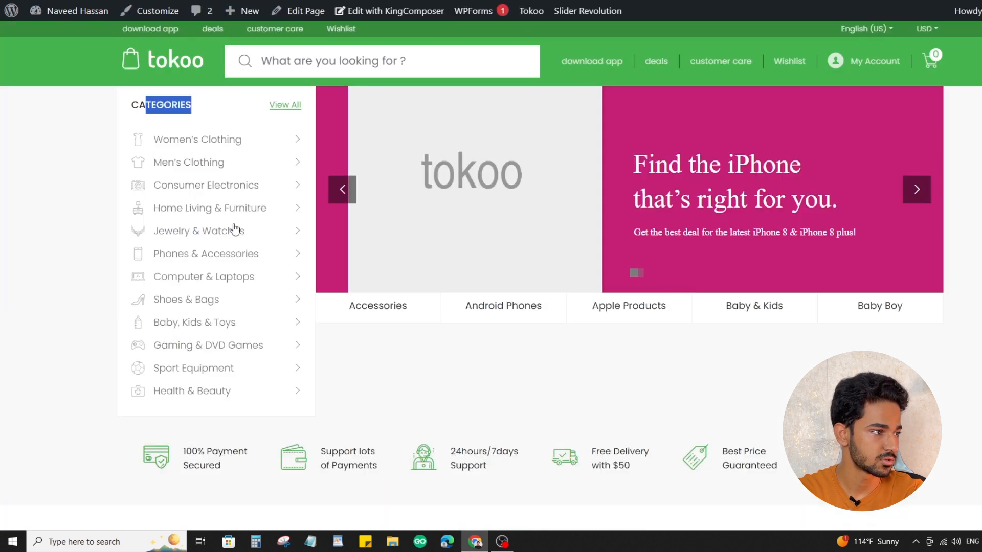
{"action": "mouse_move", "coordinate": [240, 376]}
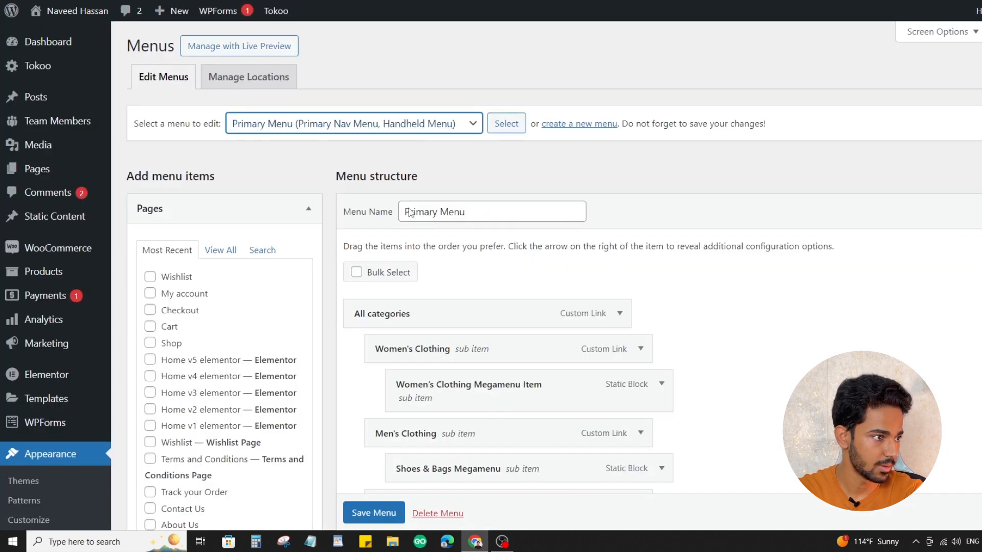
{"action": "left_click", "coordinate": [420, 126]}
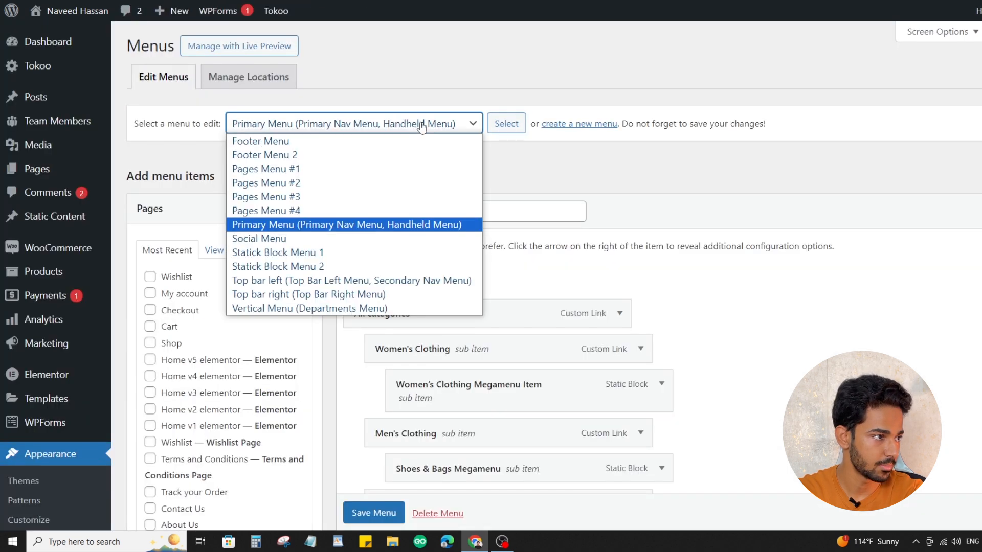
{"action": "left_click", "coordinate": [364, 226]}
{"action": "left_click", "coordinate": [513, 129]}
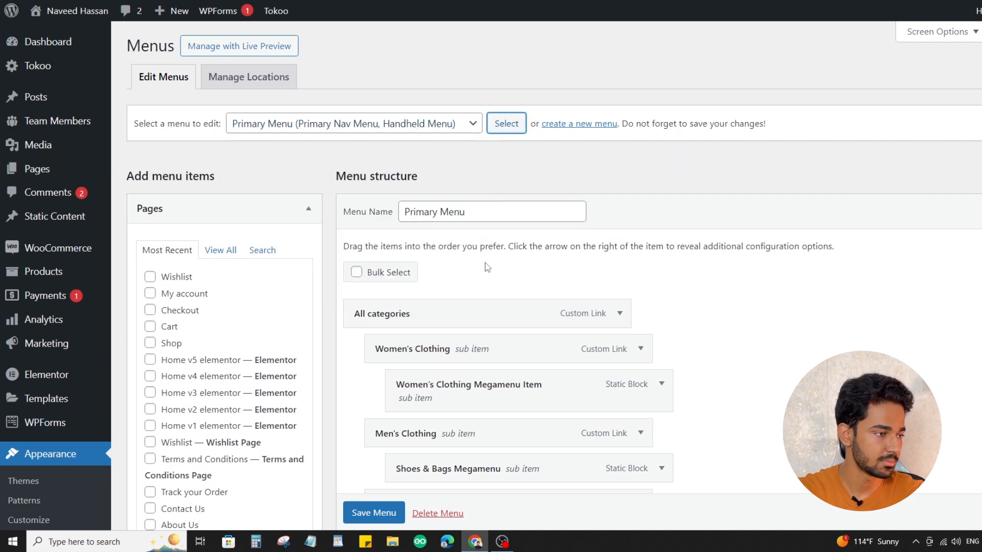
Move the Women's Clothing Megamenu Item to the same level as Women's Clothing and nest it back under it
{"action": "scroll", "coordinate": [492, 75], "scroll_direction": "down", "scroll_amount": 3}
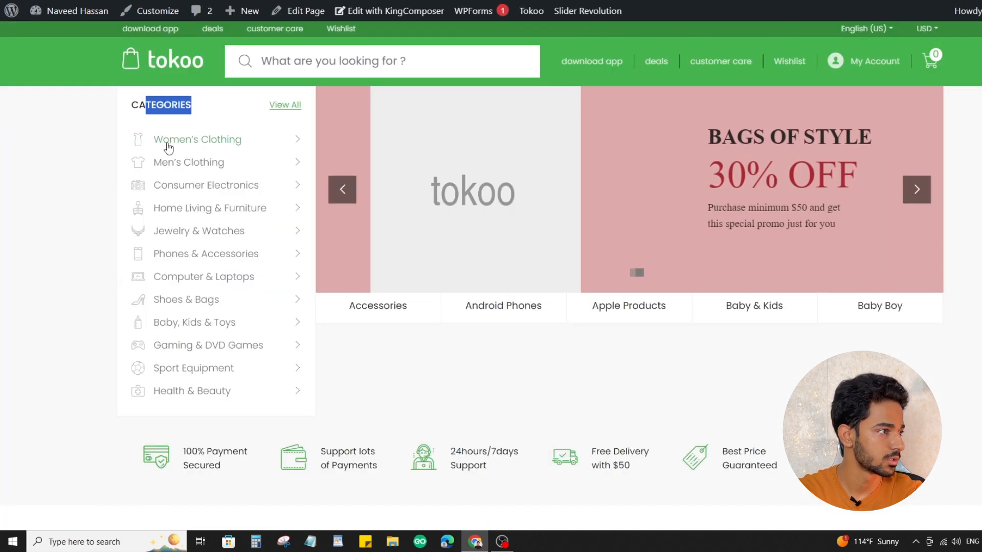
{"action": "mouse_move", "coordinate": [230, 145]}
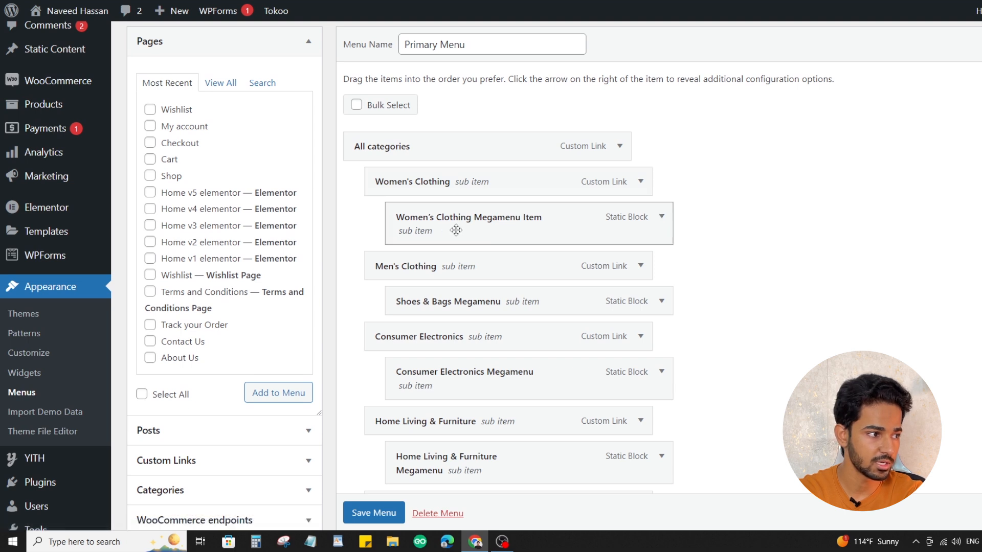
{"action": "left_click_drag", "start_coordinate": [445, 231], "coordinate": [428, 213]}
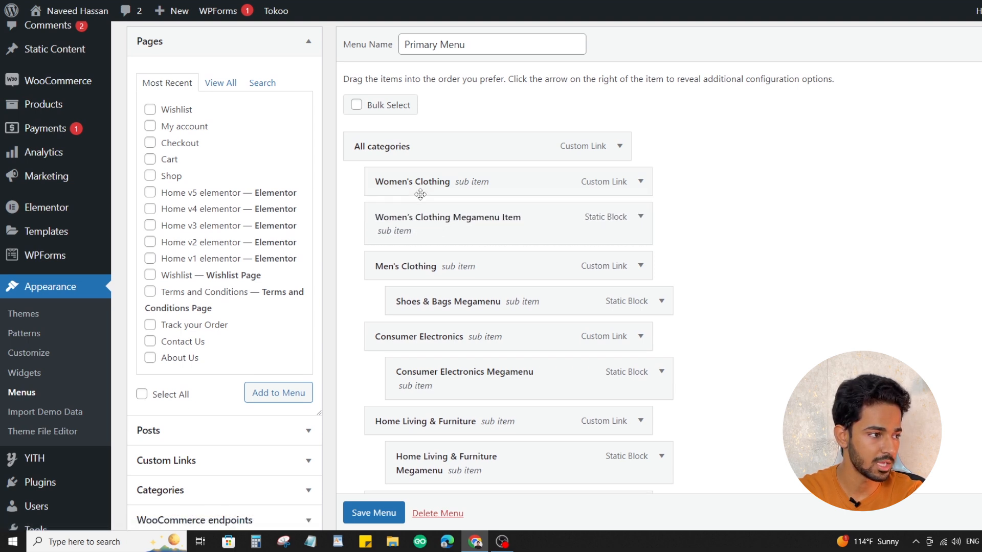
{"action": "left_click_drag", "start_coordinate": [407, 226], "coordinate": [433, 224]}
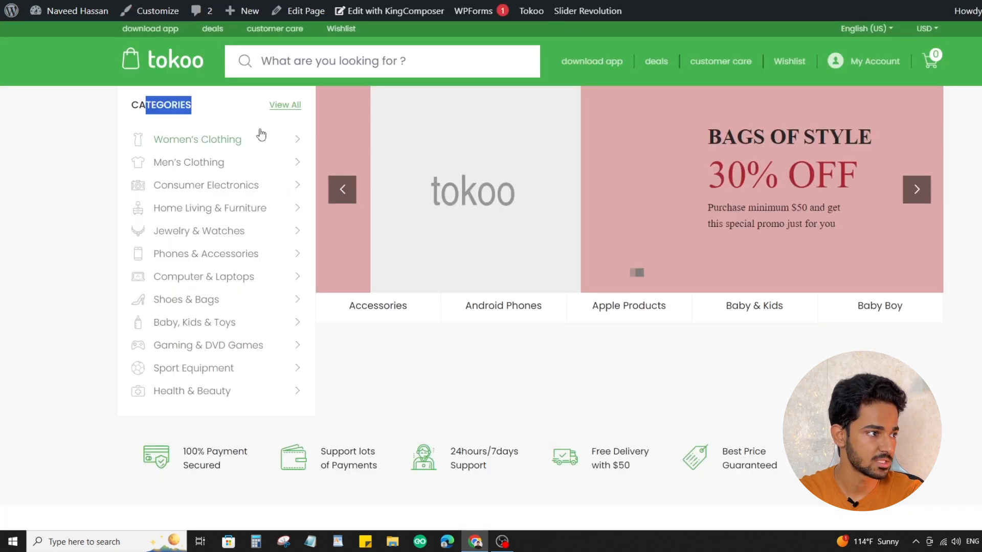
Compare the homepage categories with the Primary Menu, examining the All categories item's settings, the menu structure and its display locations
{"action": "mouse_move", "coordinate": [221, 151]}
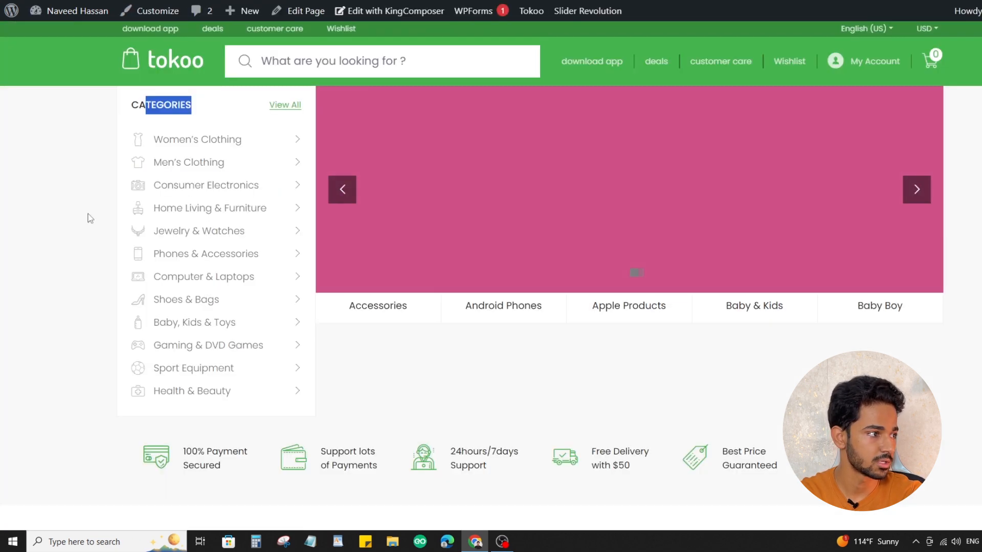
{"action": "mouse_move", "coordinate": [199, 191]}
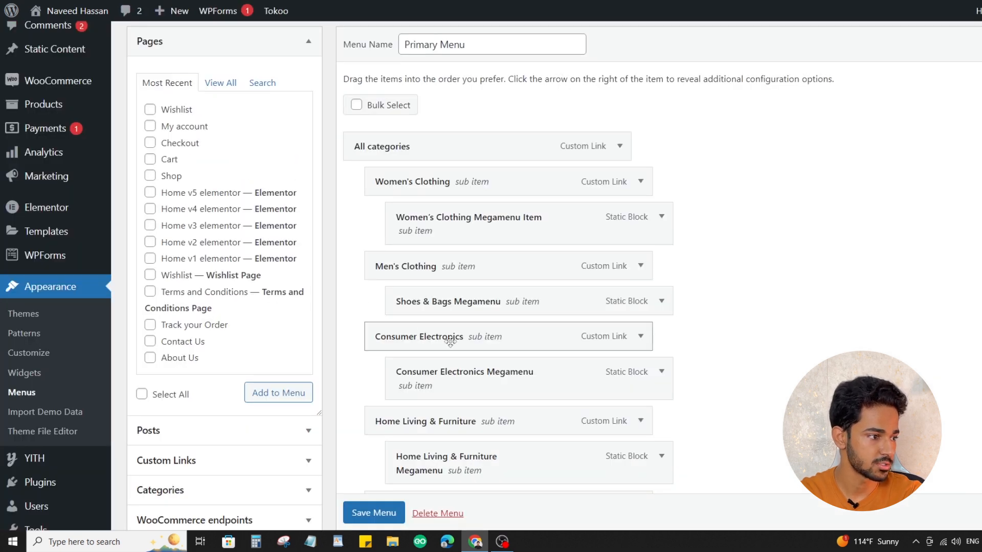
{"action": "left_click", "coordinate": [619, 146]}
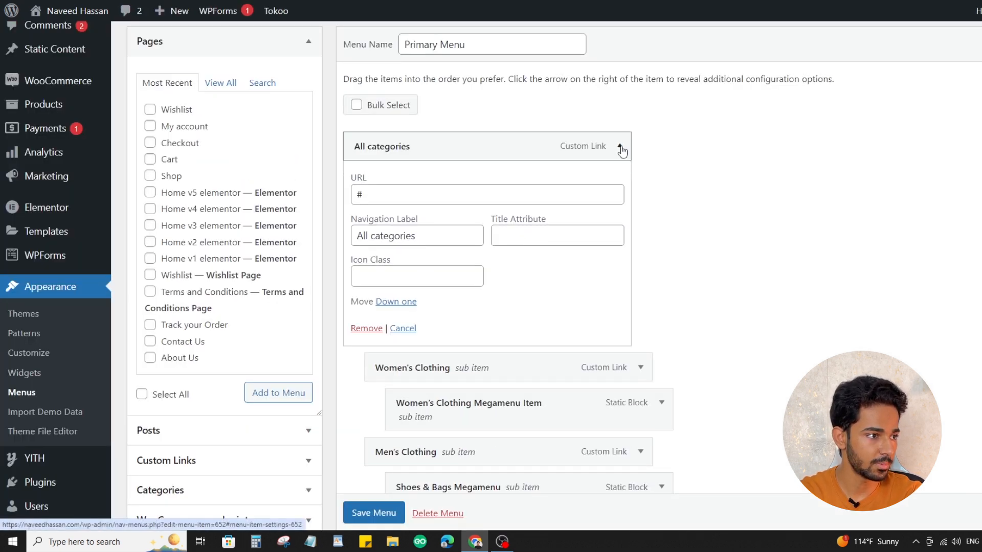
{"action": "scroll", "coordinate": [686, 225], "scroll_direction": "down", "scroll_amount": 15}
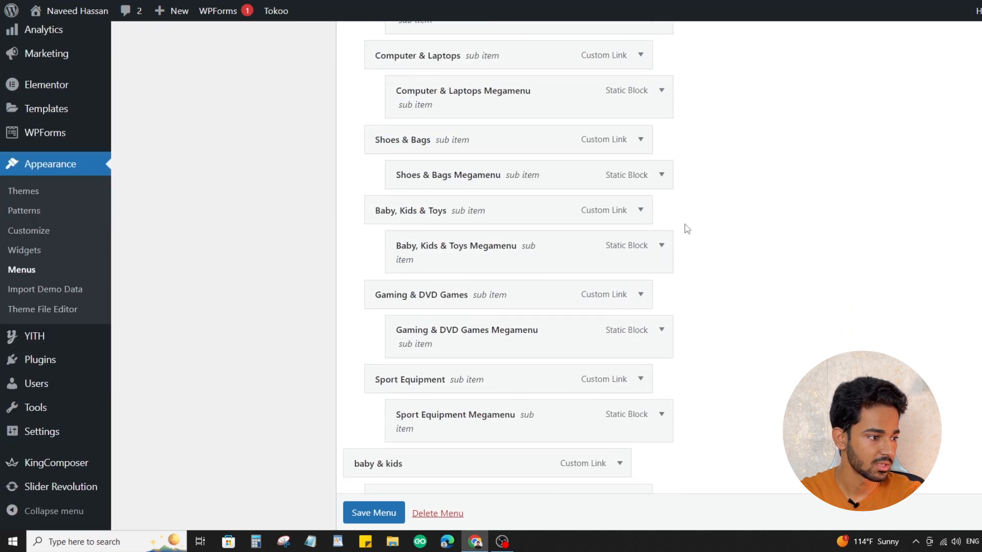
{"action": "scroll", "coordinate": [686, 232], "scroll_direction": "down", "scroll_amount": 8}
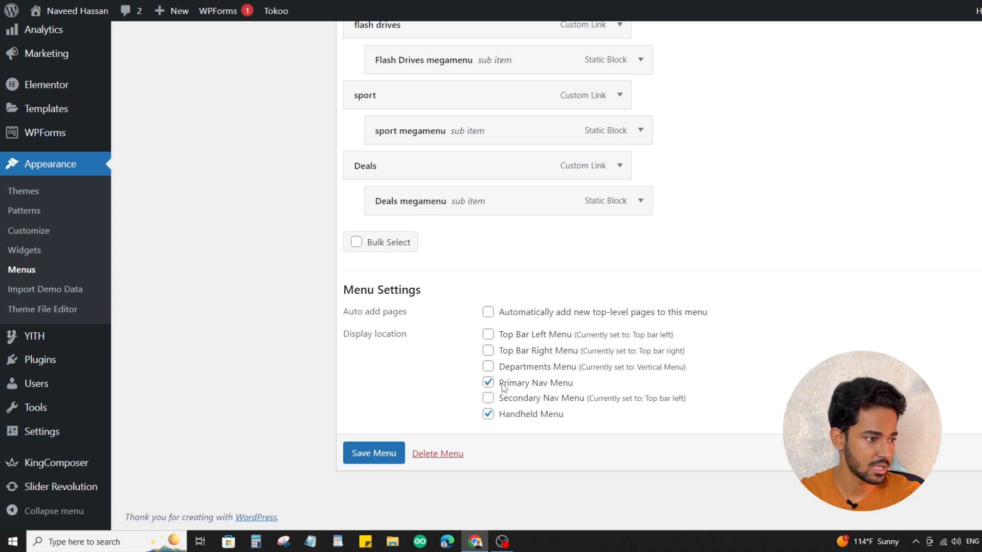
Check the Primary Menu's display locations against the homepage categories and collapse the All categories item's settings
{"action": "left_click_drag", "start_coordinate": [502, 384], "coordinate": [578, 386]}
{"action": "left_click_drag", "start_coordinate": [505, 415], "coordinate": [566, 417]}
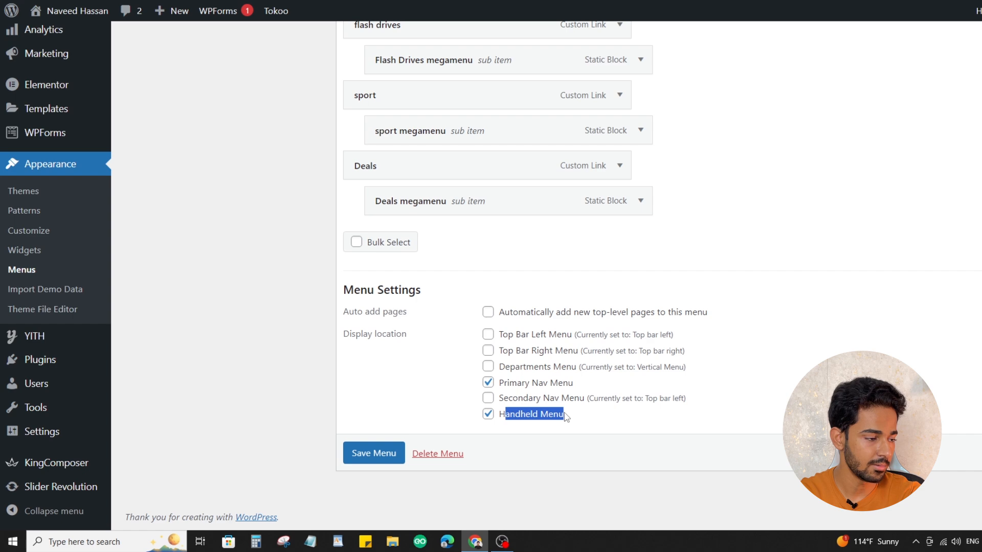
{"action": "scroll", "coordinate": [492, 432], "scroll_direction": "up", "scroll_amount": 15}
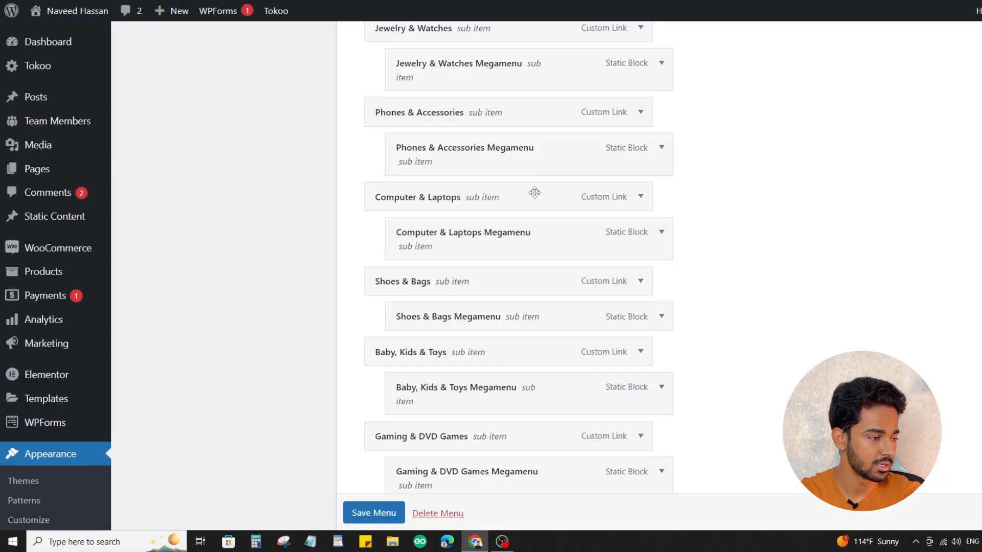
{"action": "scroll", "coordinate": [534, 192], "scroll_direction": "up", "scroll_amount": 10}
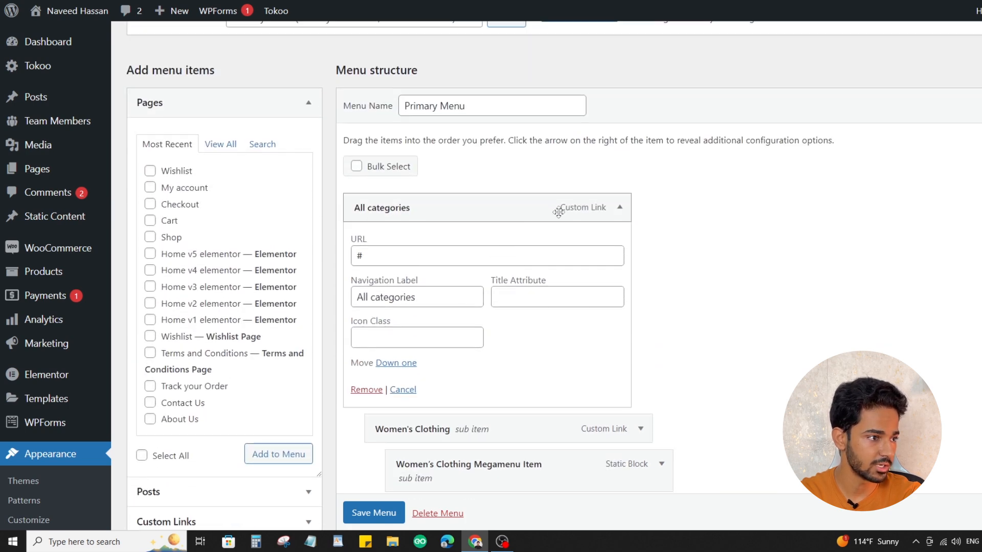
{"action": "left_click", "coordinate": [620, 207]}
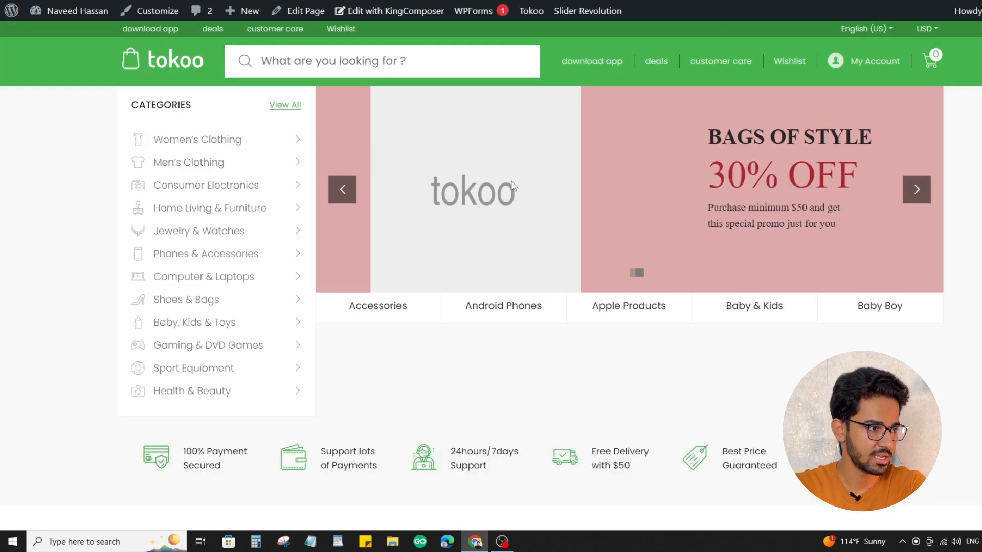
Examine the banner slides and the product sections below them on the live store homepage
{"action": "left_click", "coordinate": [919, 195]}
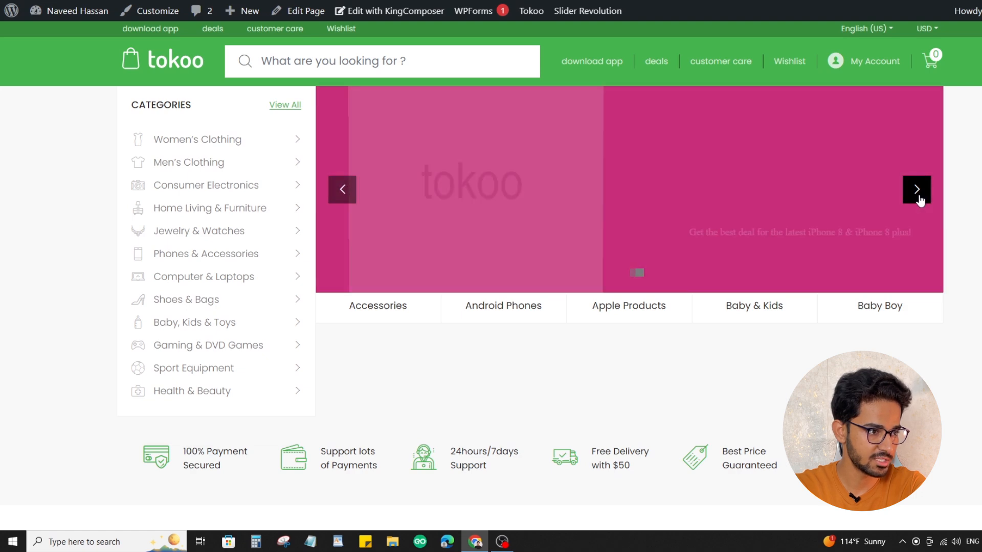
{"action": "left_click", "coordinate": [918, 196]}
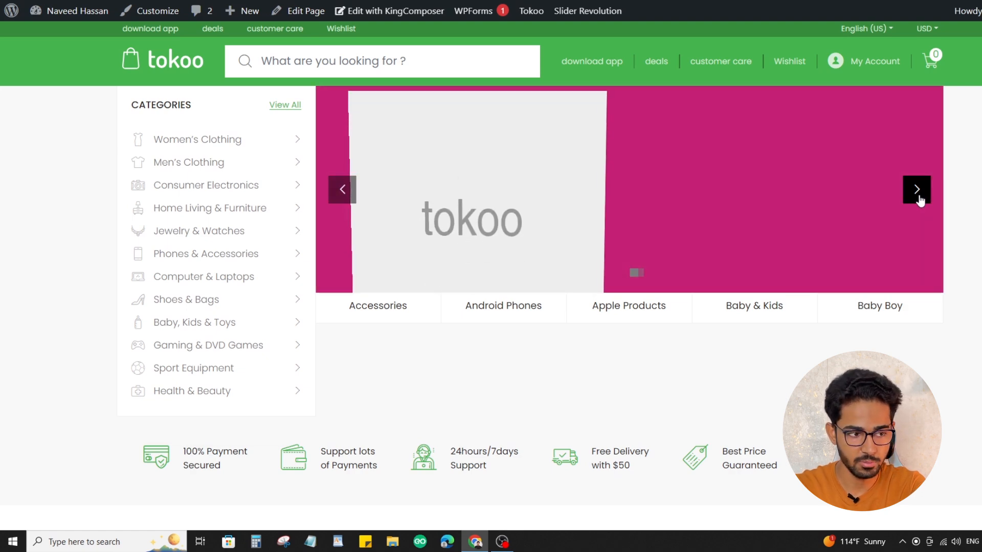
{"action": "scroll", "coordinate": [230, 121], "scroll_direction": "down", "scroll_amount": 15}
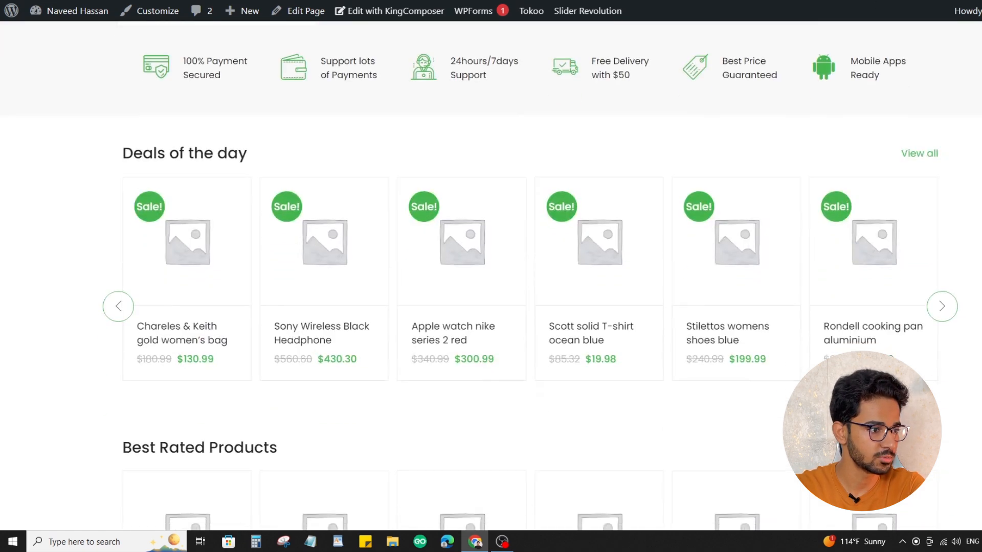
{"action": "scroll", "coordinate": [491, 276], "scroll_direction": "up", "scroll_amount": 15}
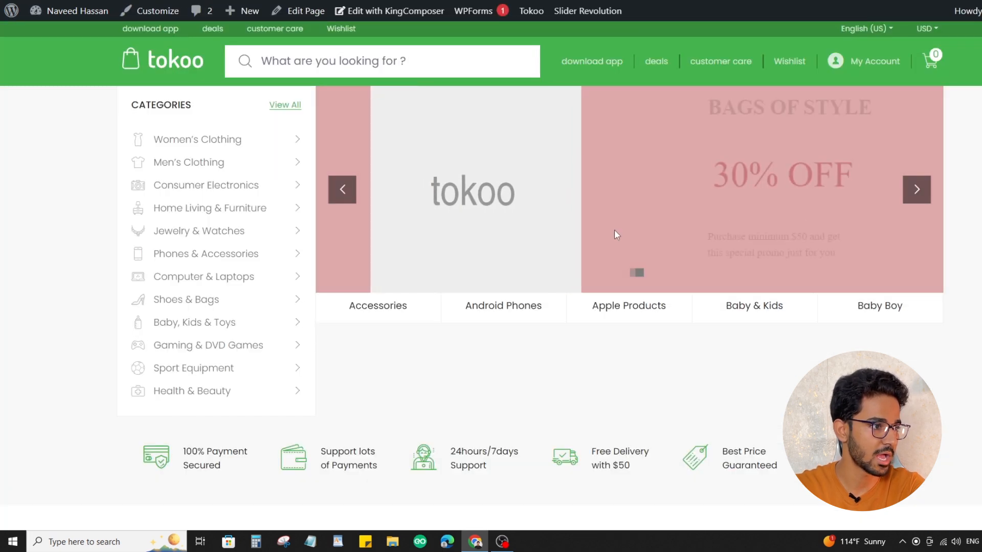
{"action": "scroll", "coordinate": [616, 234], "scroll_direction": "down", "scroll_amount": 5}
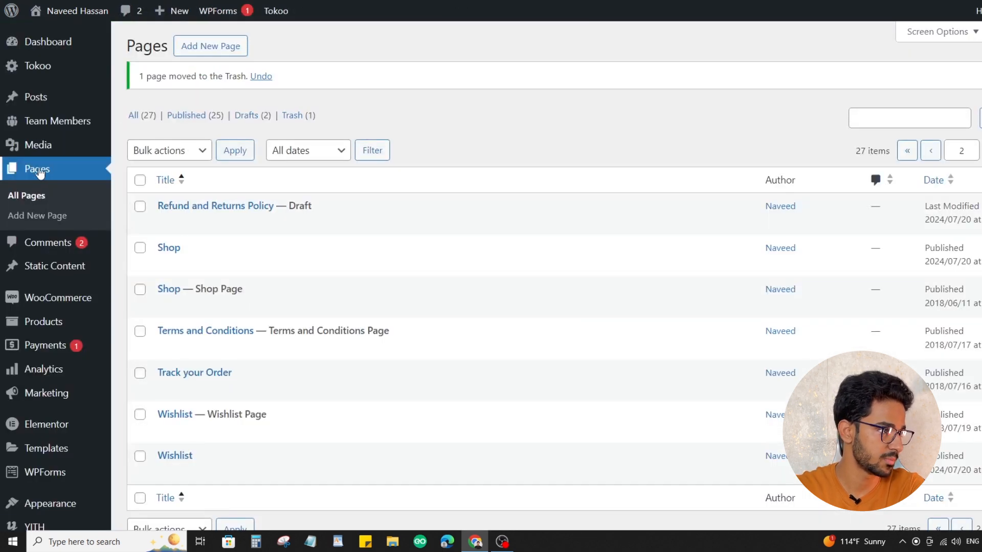
Open the list of all pages in the WordPress admin and find the one assigned as the Front Page
{"action": "left_click", "coordinate": [40, 173]}
{"action": "scroll", "coordinate": [475, 206], "scroll_direction": "down", "scroll_amount": 3}
{"action": "scroll", "coordinate": [475, 206], "scroll_direction": "up", "scroll_amount": 3}
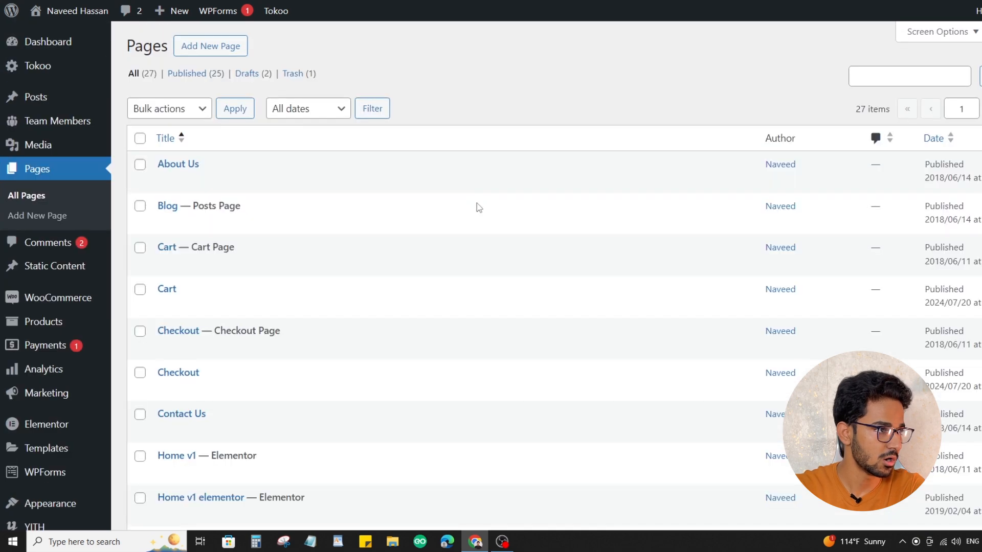
{"action": "scroll", "coordinate": [478, 207], "scroll_direction": "down", "scroll_amount": 4}
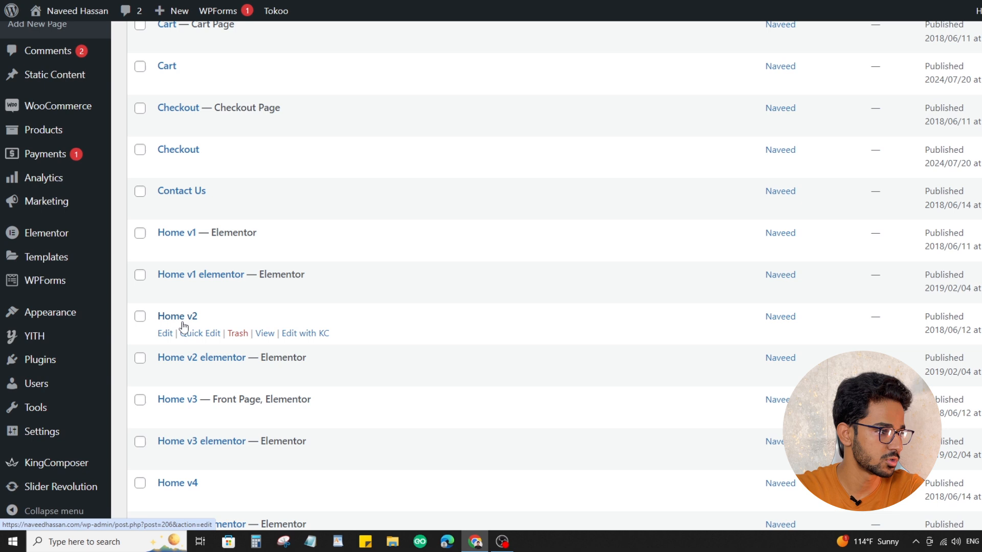
{"action": "scroll", "coordinate": [208, 319], "scroll_direction": "down", "scroll_amount": 2}
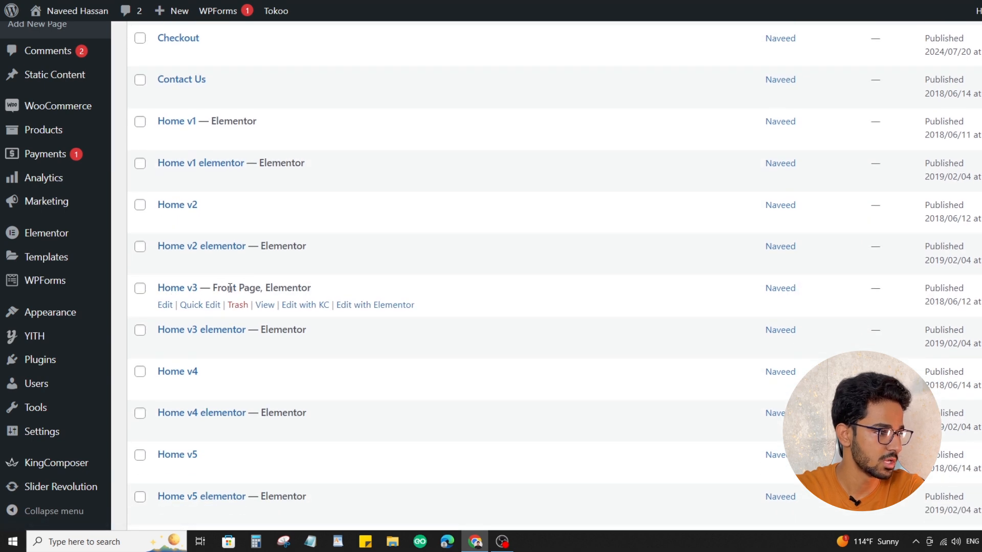
{"action": "left_click_drag", "start_coordinate": [212, 290], "coordinate": [252, 289]}
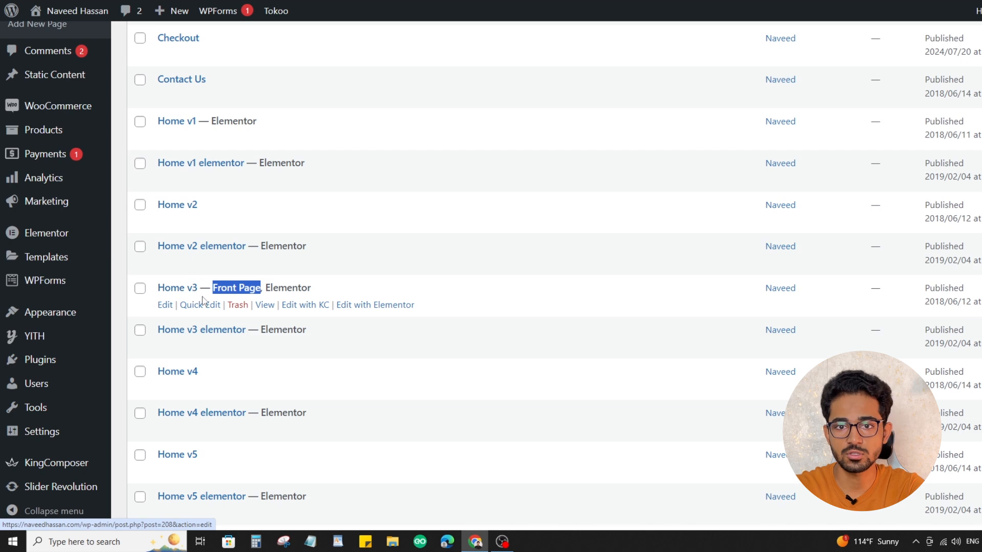
Review the current front page on the live store and return to the page list
{"action": "left_click", "coordinate": [435, 1]}
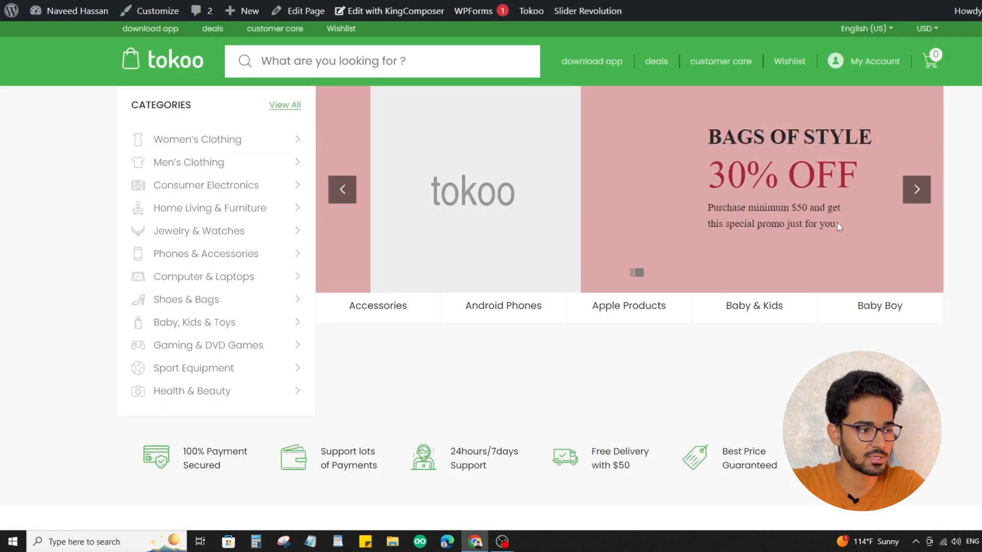
{"action": "scroll", "coordinate": [835, 228], "scroll_direction": "down", "scroll_amount": 5}
{"action": "scroll", "coordinate": [834, 229], "scroll_direction": "up", "scroll_amount": 2}
{"action": "left_click", "coordinate": [378, 1]}
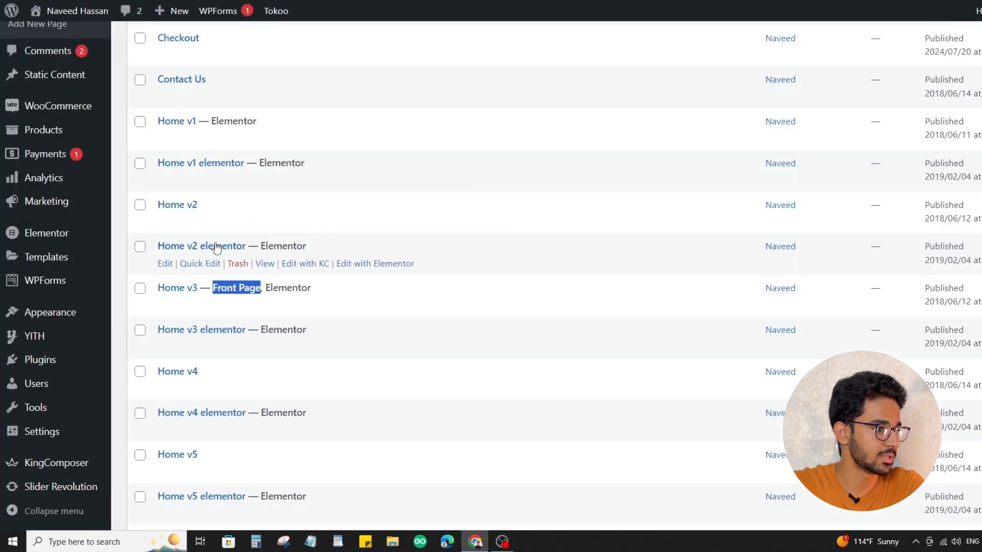
View the Home v2 page on the site, examine its layout down to the flash sale section and return to the page list
{"action": "scroll", "coordinate": [215, 251], "scroll_direction": "up", "scroll_amount": 1}
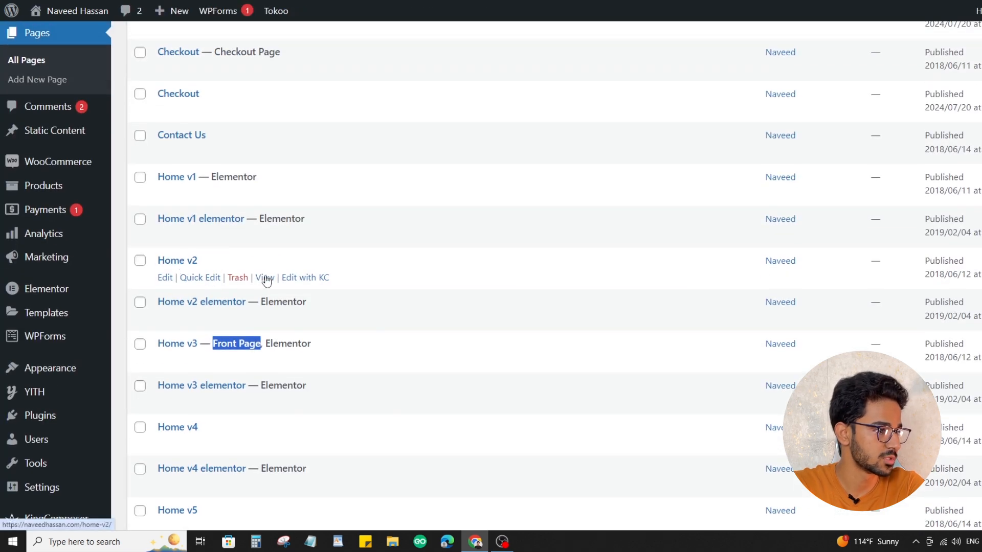
{"action": "left_click", "coordinate": [265, 278]}
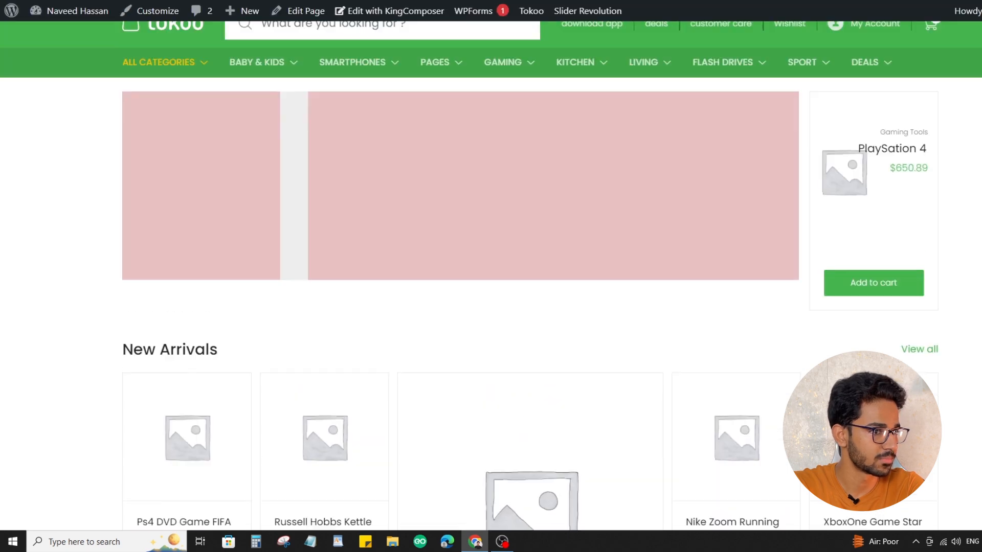
{"action": "scroll", "coordinate": [491, 276], "scroll_direction": "down", "scroll_amount": 7}
{"action": "scroll", "coordinate": [491, 276], "scroll_direction": "down", "scroll_amount": 5}
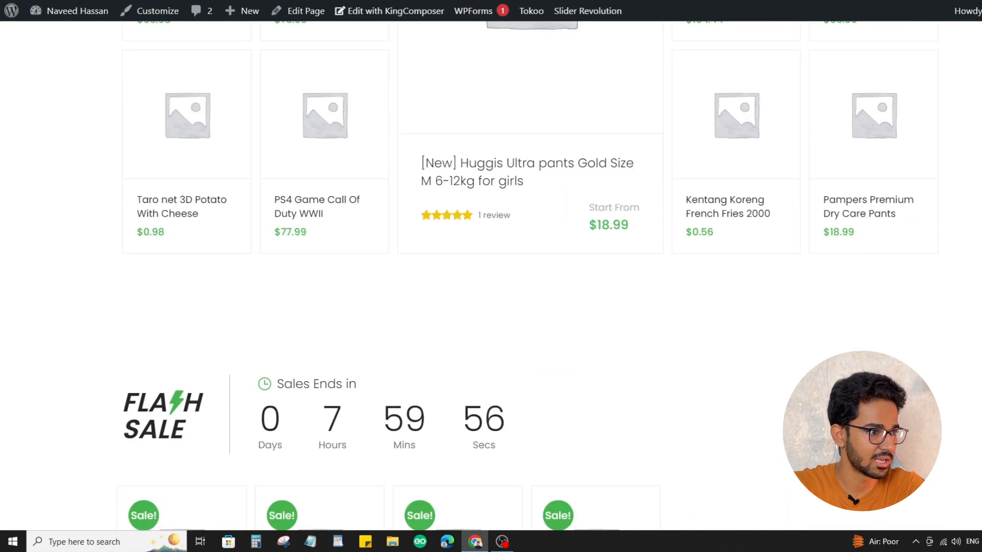
{"action": "scroll", "coordinate": [491, 276], "scroll_direction": "up", "scroll_amount": 10}
{"action": "key", "text": "ctrl+w"}
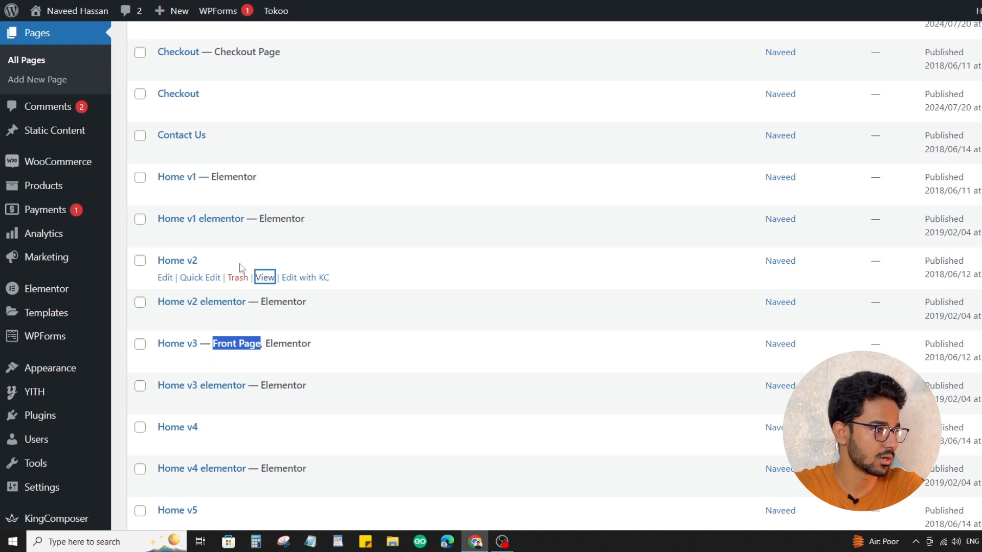
View the Home v1 page on the site and examine its banner slider, Deals of the day and Best Rated Products sections
{"action": "scroll", "coordinate": [242, 268], "scroll_direction": "up", "scroll_amount": 2}
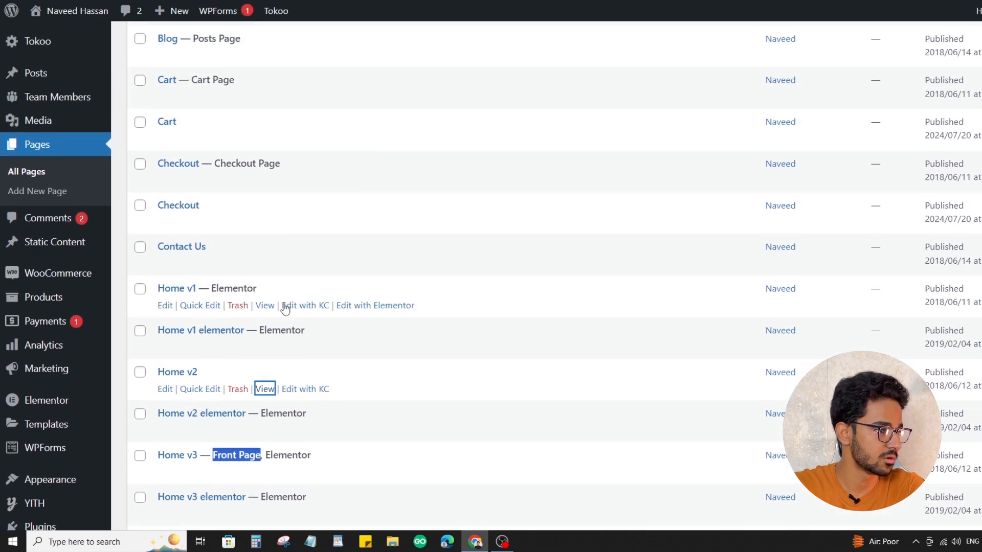
{"action": "left_click", "coordinate": [265, 306]}
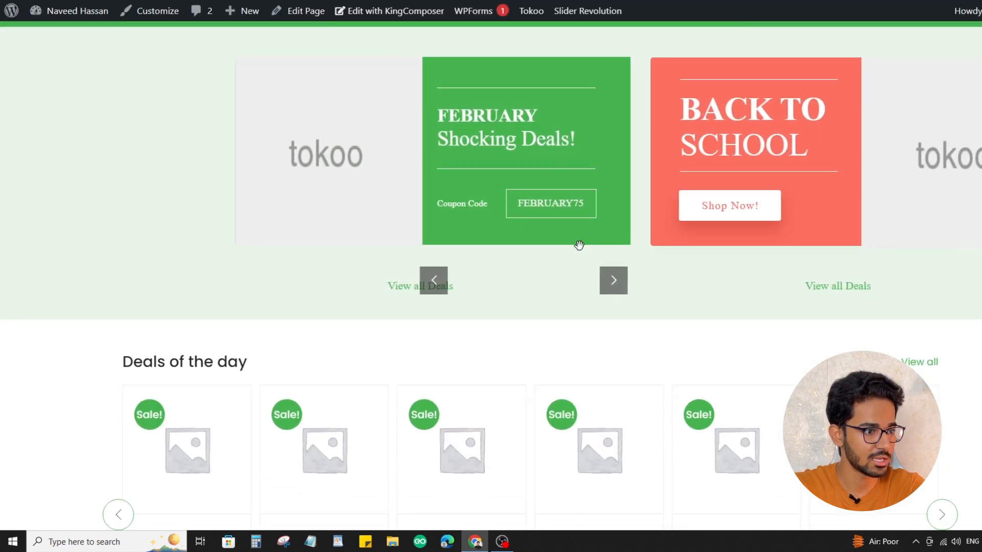
{"action": "scroll", "coordinate": [582, 250], "scroll_direction": "down", "scroll_amount": 8}
{"action": "scroll", "coordinate": [582, 251], "scroll_direction": "down", "scroll_amount": 4}
{"action": "scroll", "coordinate": [517, 169], "scroll_direction": "up", "scroll_amount": 2}
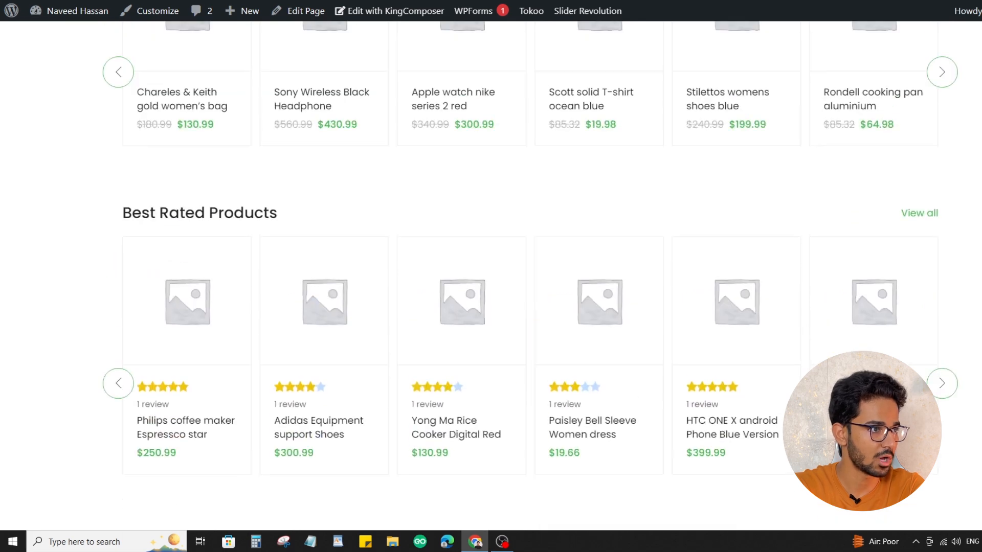
{"action": "scroll", "coordinate": [584, 258], "scroll_direction": "up", "scroll_amount": 7}
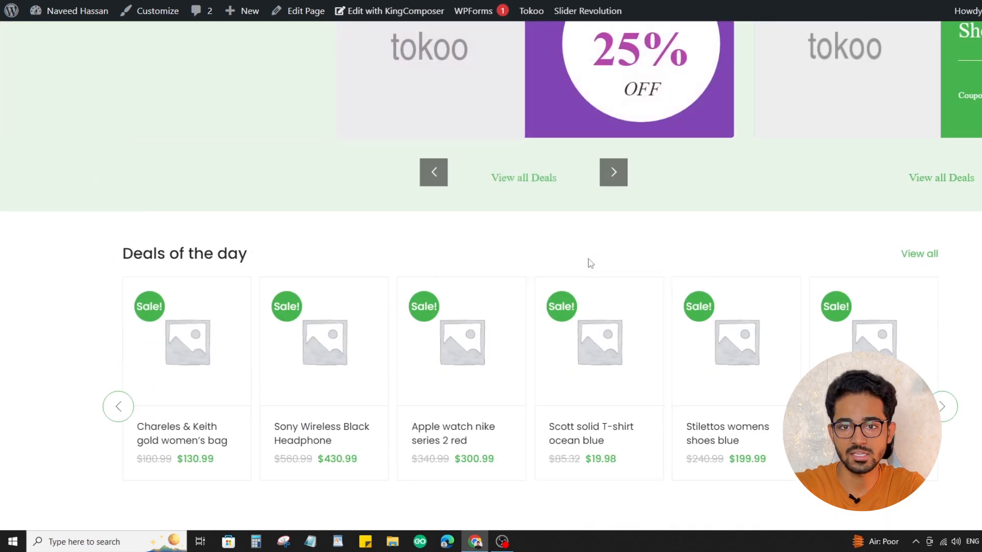
{"action": "scroll", "coordinate": [589, 261], "scroll_direction": "up", "scroll_amount": 3}
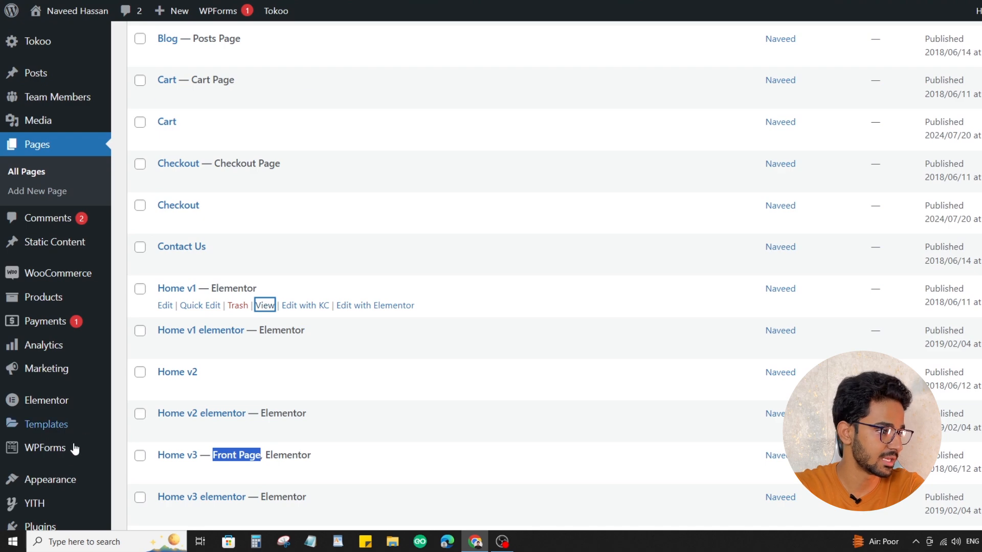
Open the WordPress reading settings and choose Home v2 as the static homepage
{"action": "scroll", "coordinate": [73, 507], "scroll_direction": "down", "scroll_amount": 2}
{"action": "mouse_move", "coordinate": [53, 438]}
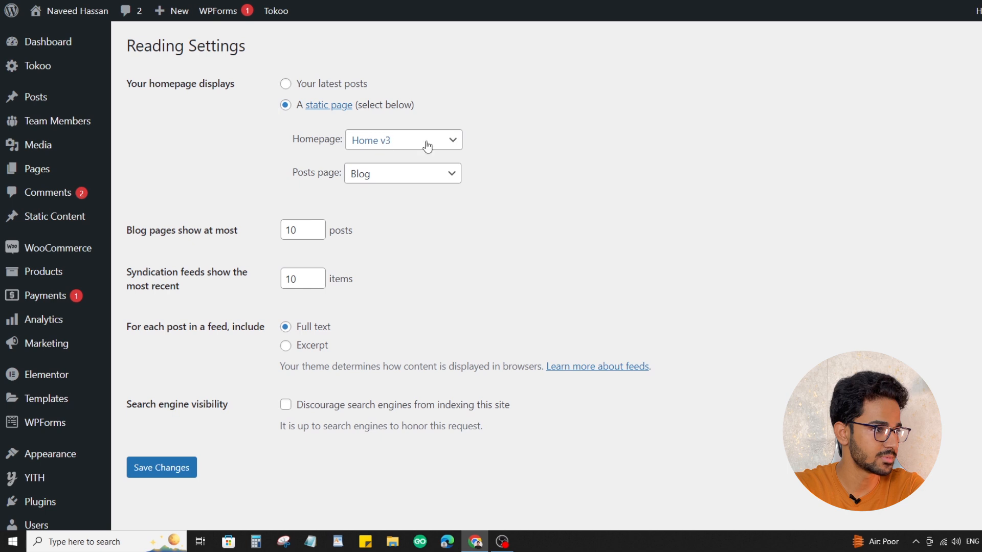
{"action": "left_click_drag", "start_coordinate": [292, 143], "coordinate": [342, 146]}
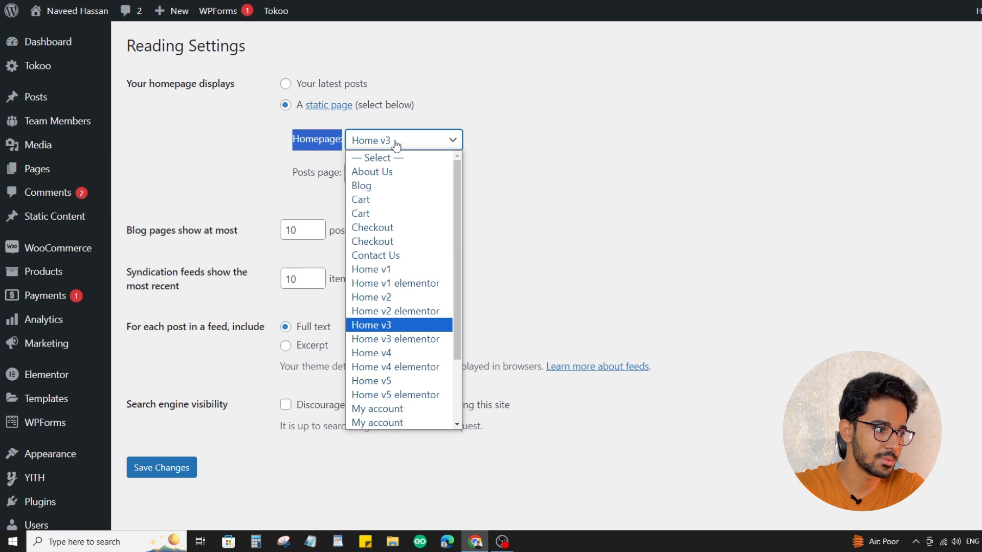
{"action": "left_click", "coordinate": [398, 299]}
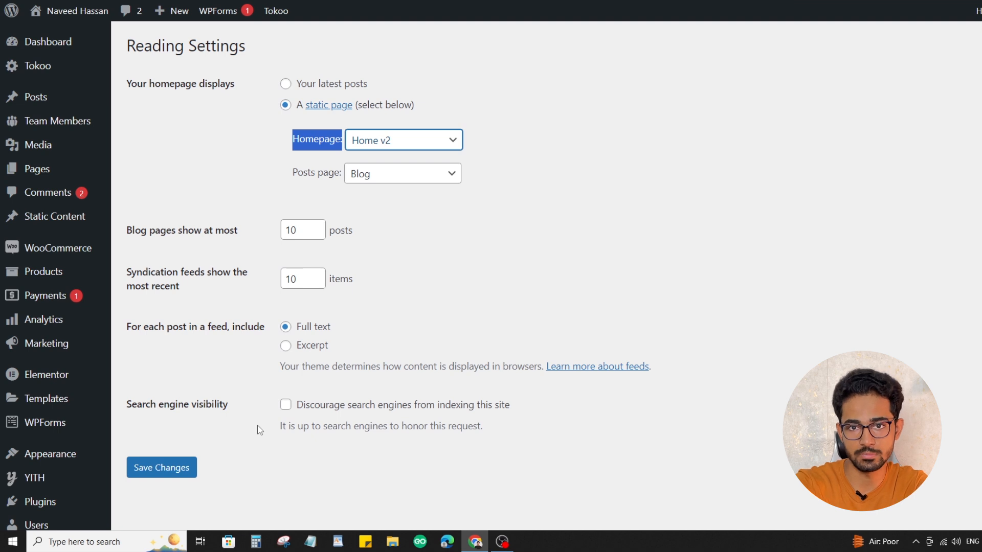
{"action": "left_click", "coordinate": [455, 140]}
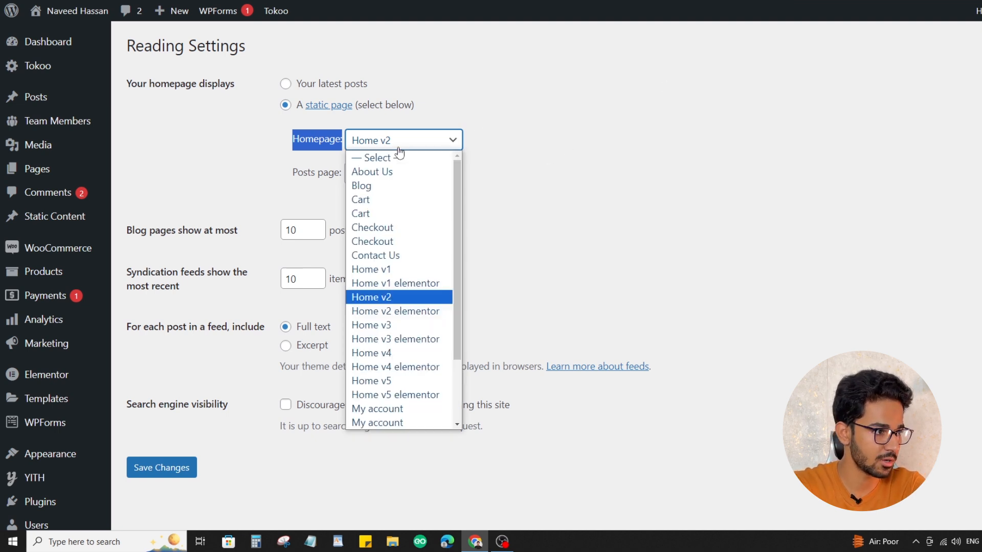
{"action": "left_click", "coordinate": [595, 178]}
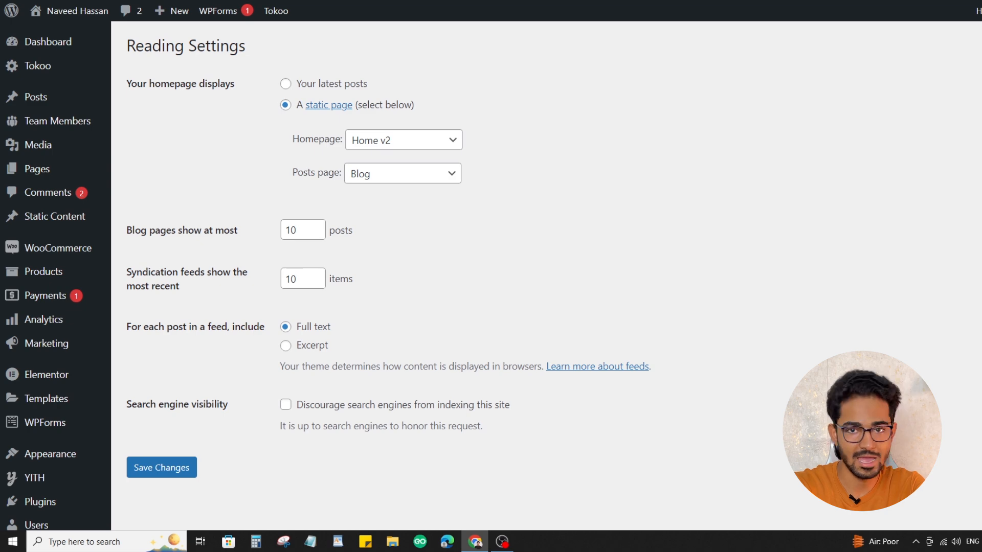
Check the Home v2 page on the site again and find the front page entry in the page list
{"action": "left_click", "coordinate": [737, 1]}
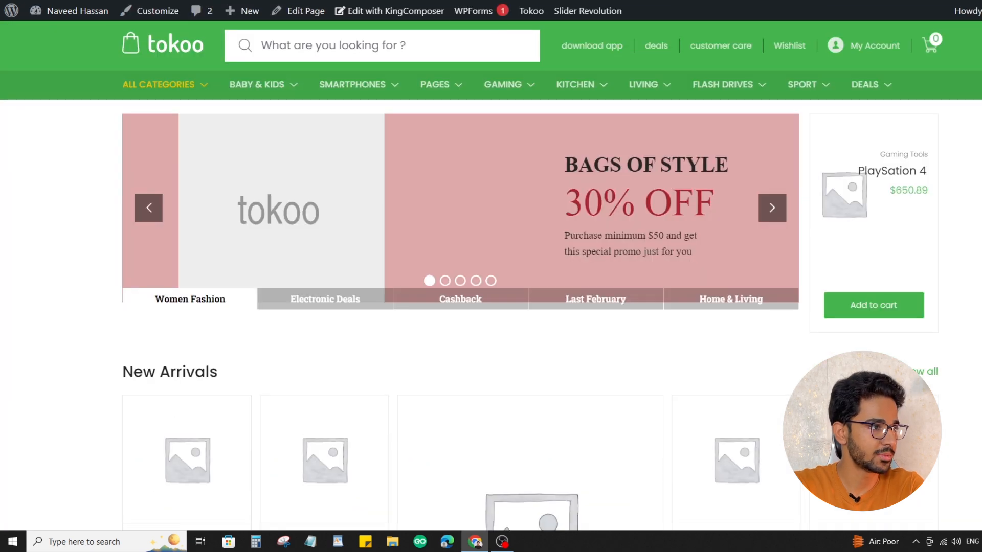
{"action": "left_click", "coordinate": [593, 1]}
{"action": "left_click", "coordinate": [435, 1]}
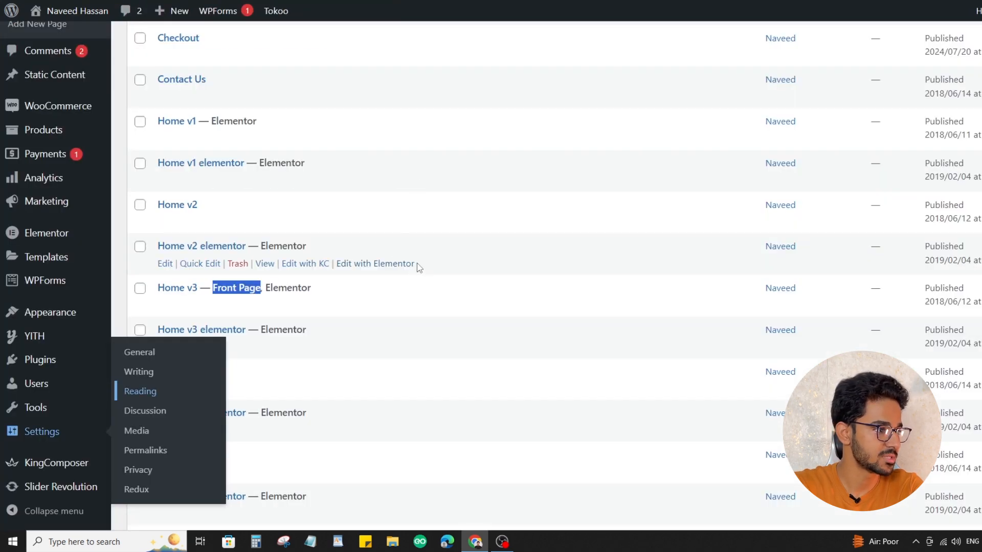
{"action": "left_click", "coordinate": [276, 282]}
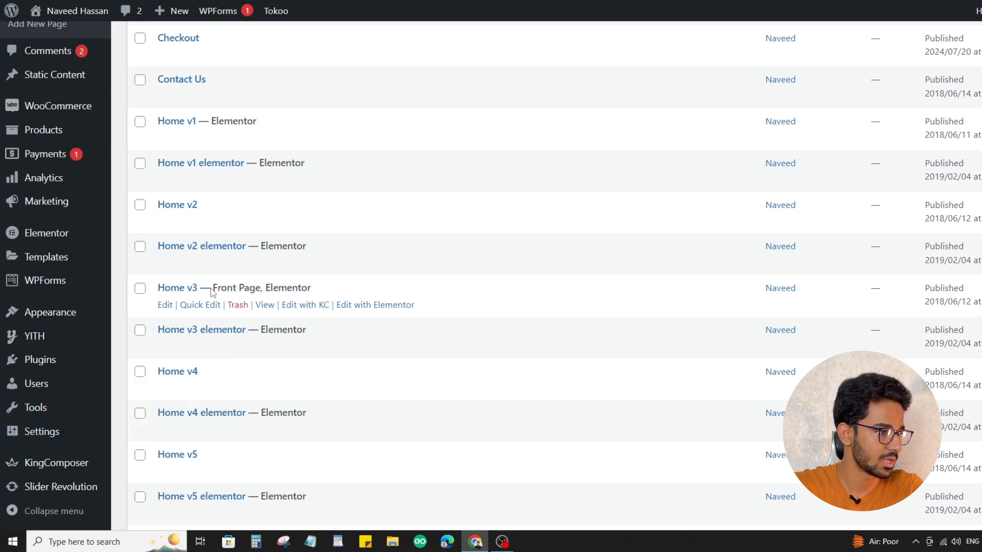
{"action": "left_click_drag", "start_coordinate": [330, 285], "coordinate": [233, 287]}
Select the Home v2 and Home v2 elementor pages in the list and open Home v2 elementor for editing
{"action": "left_click", "coordinate": [140, 247]}
{"action": "left_click", "coordinate": [139, 205]}
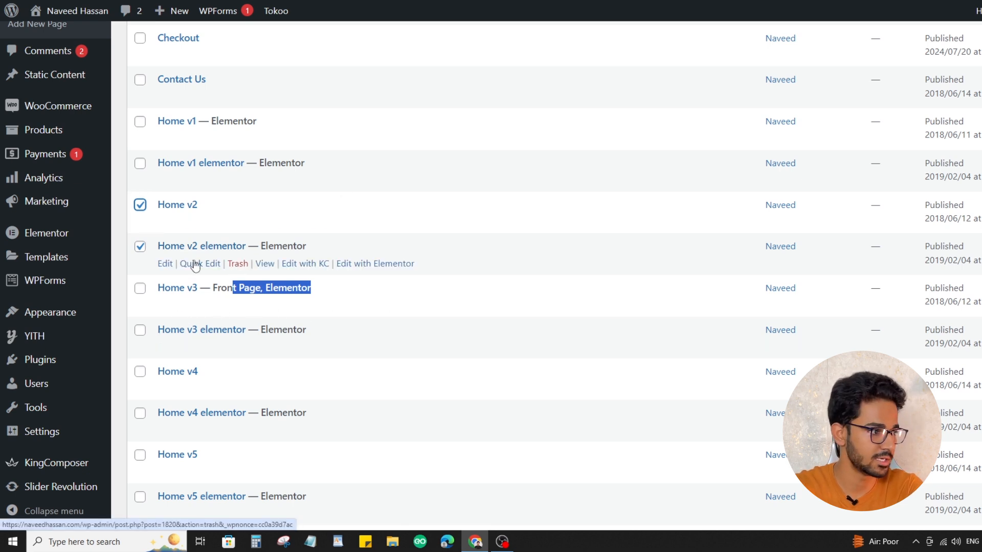
{"action": "left_click", "coordinate": [165, 264]}
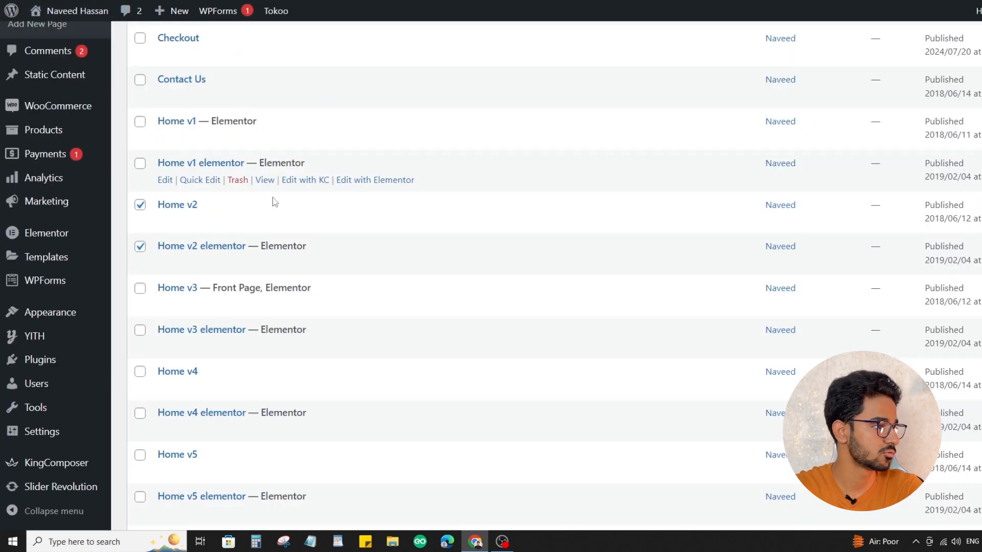
{"action": "scroll", "coordinate": [56, 415], "scroll_direction": "down", "scroll_amount": 5}
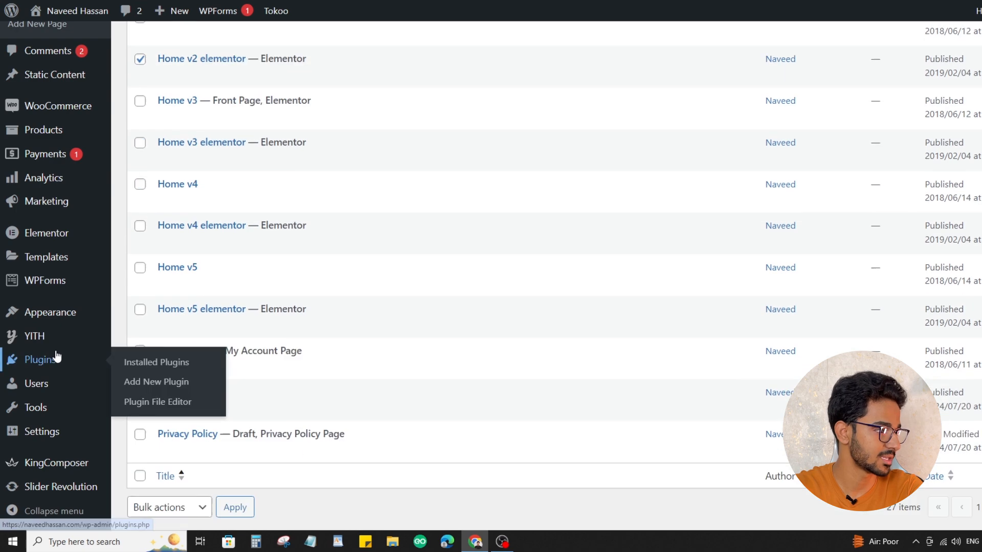
Open the Slider Revolution overview from the WordPress admin and close the premium upgrade banner
{"action": "mouse_move", "coordinate": [82, 488]}
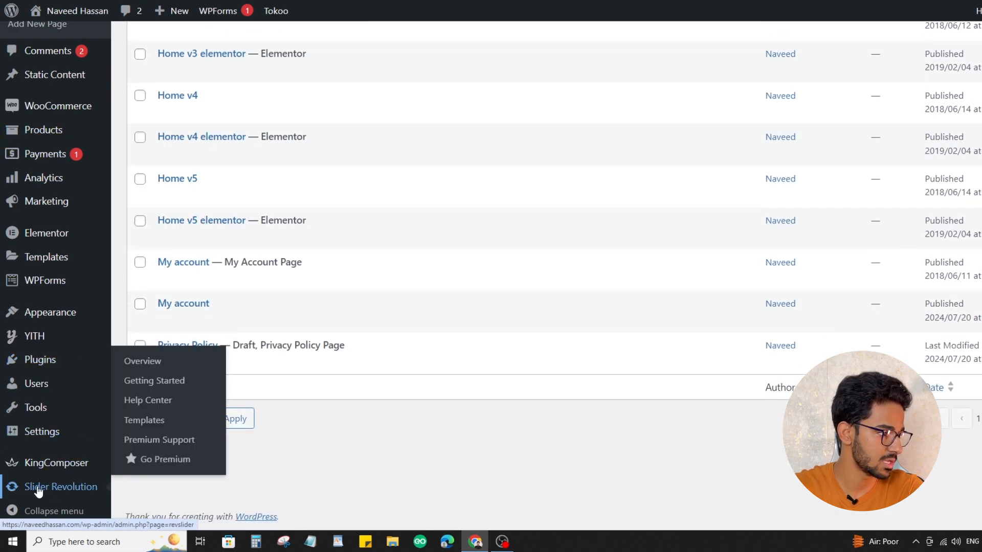
{"action": "left_click", "coordinate": [145, 368]}
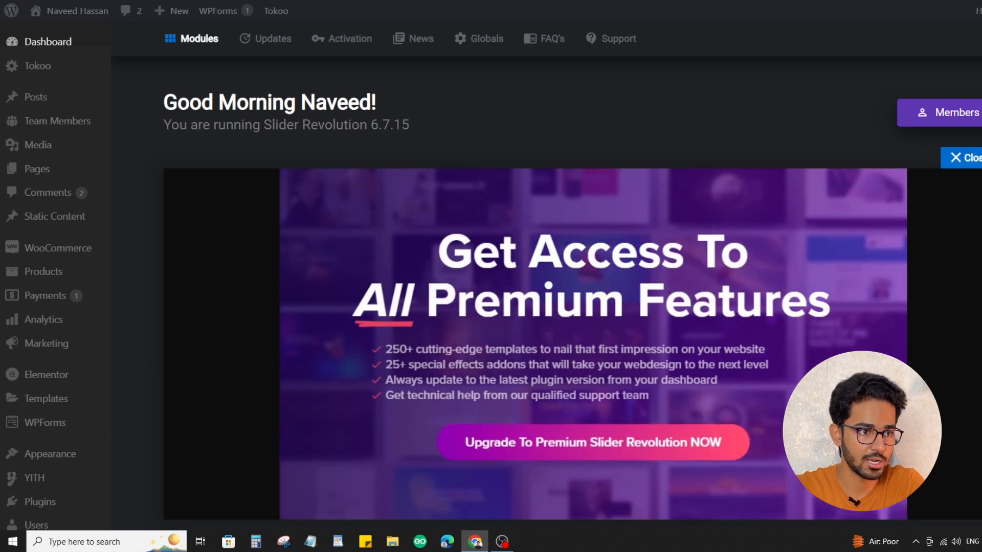
{"action": "left_click", "coordinate": [961, 157]}
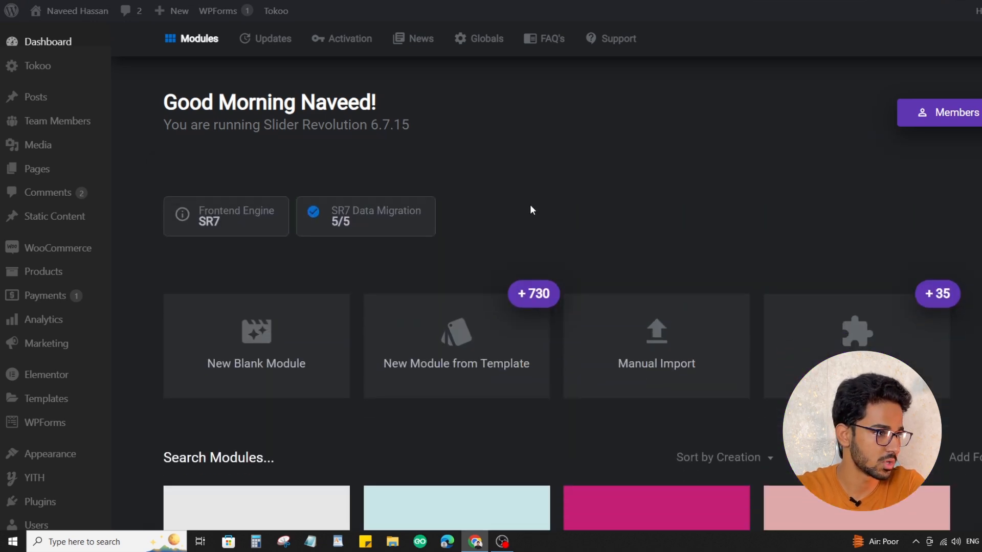
Check the page list for the current front page and open the matching Home v3 Slider module in the slider editor
{"action": "scroll", "coordinate": [322, 185], "scroll_direction": "down", "scroll_amount": 2}
{"action": "scroll", "coordinate": [322, 185], "scroll_direction": "up", "scroll_amount": 2}
{"action": "scroll", "coordinate": [322, 186], "scroll_direction": "down", "scroll_amount": 6}
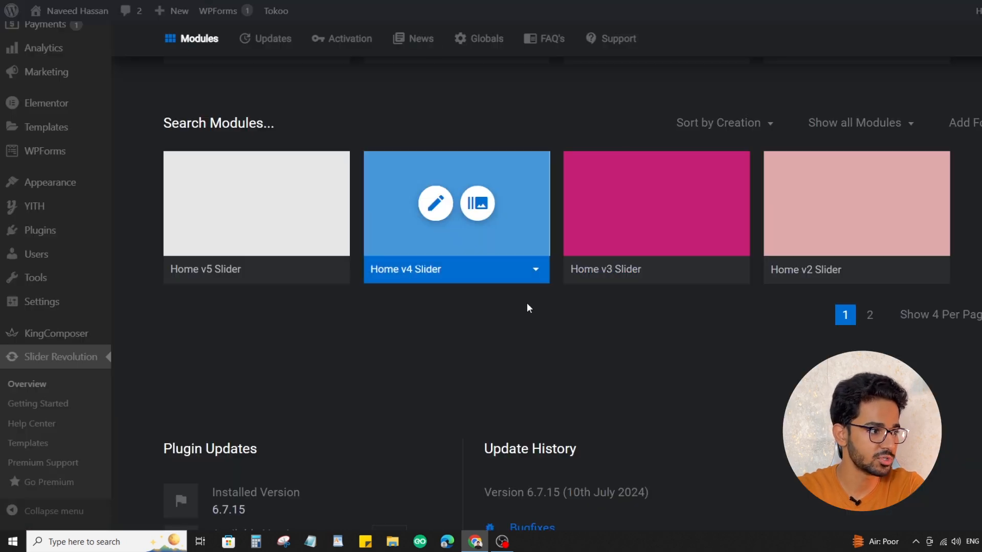
{"action": "scroll", "coordinate": [527, 307], "scroll_direction": "up", "scroll_amount": 5}
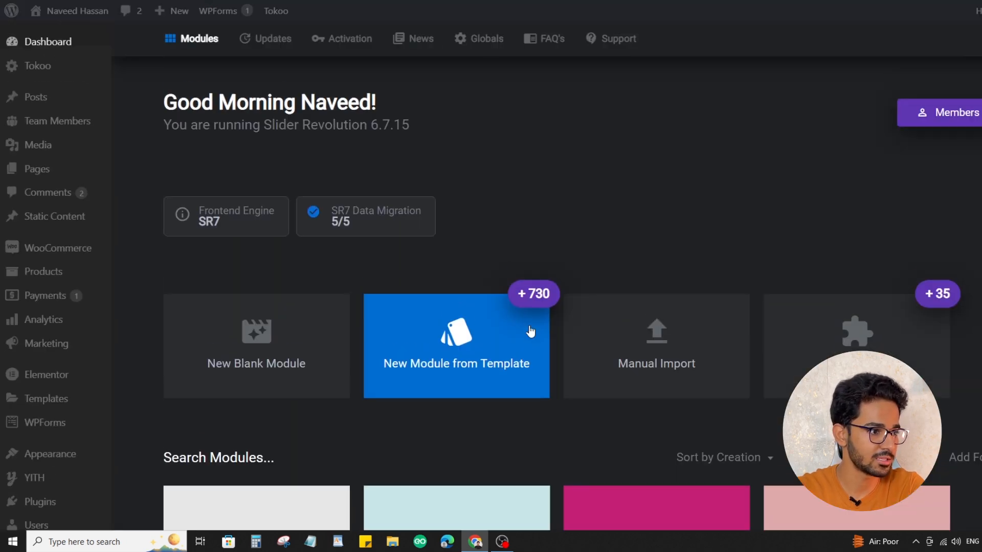
{"action": "scroll", "coordinate": [530, 331], "scroll_direction": "down", "scroll_amount": 5}
{"action": "mouse_move", "coordinate": [260, 335]}
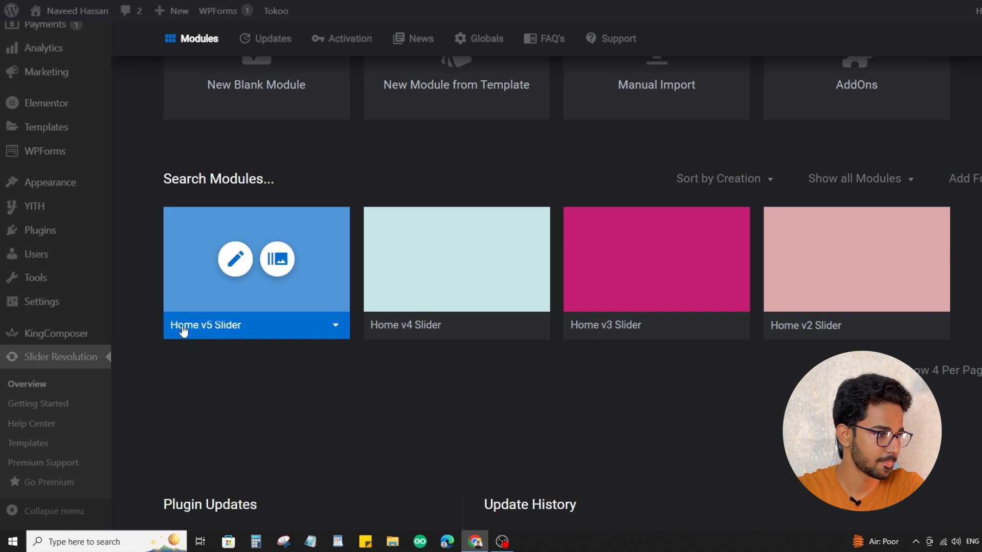
{"action": "mouse_move", "coordinate": [441, 313]}
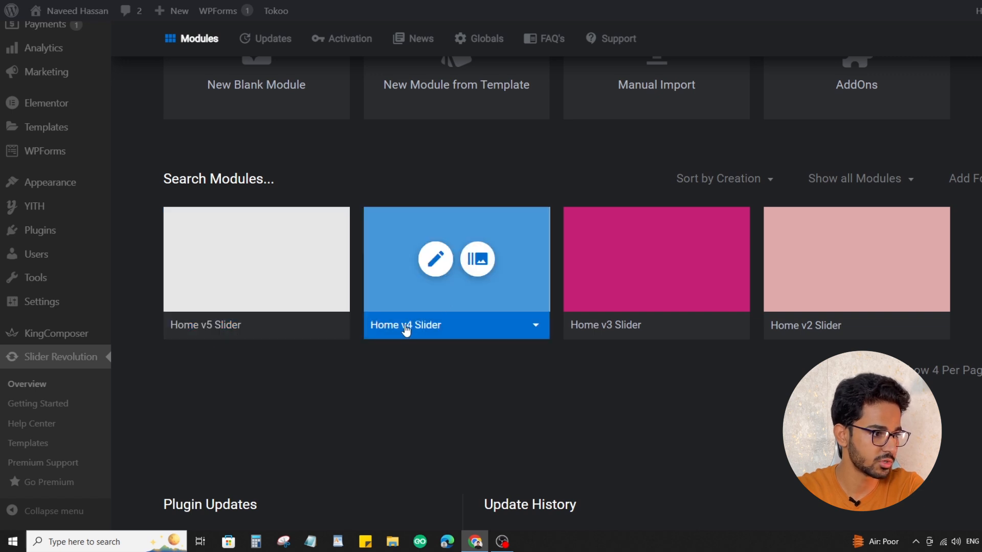
{"action": "mouse_move", "coordinate": [588, 331]}
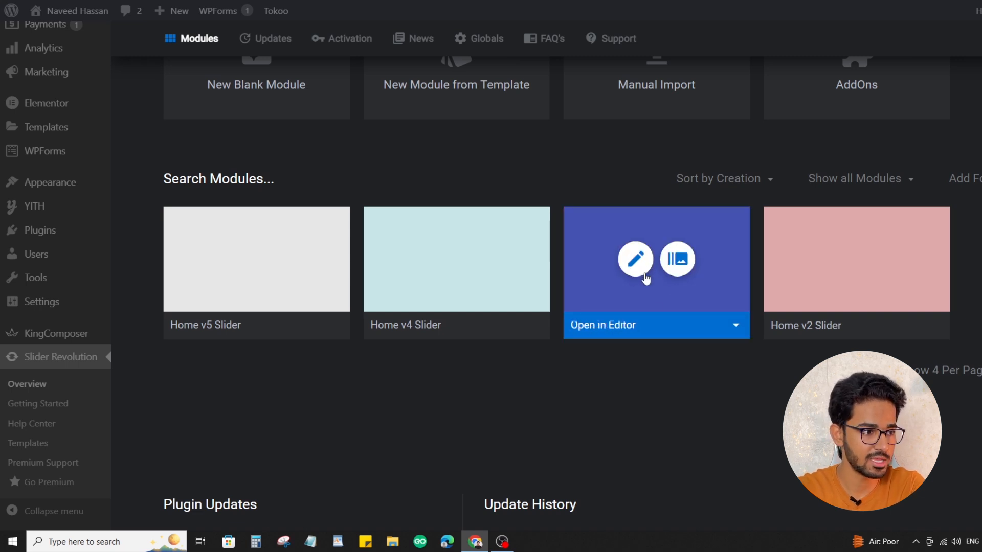
{"action": "left_click", "coordinate": [635, 267]}
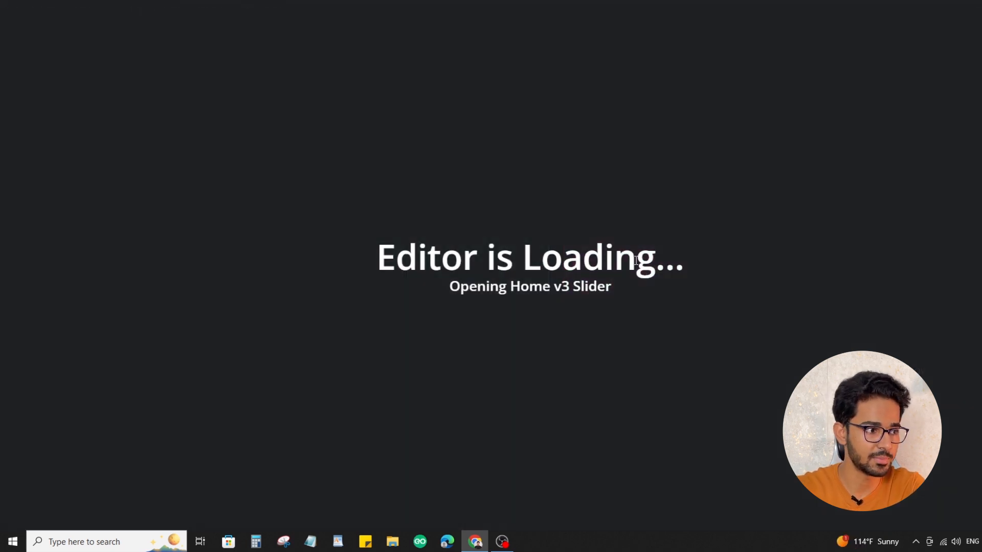
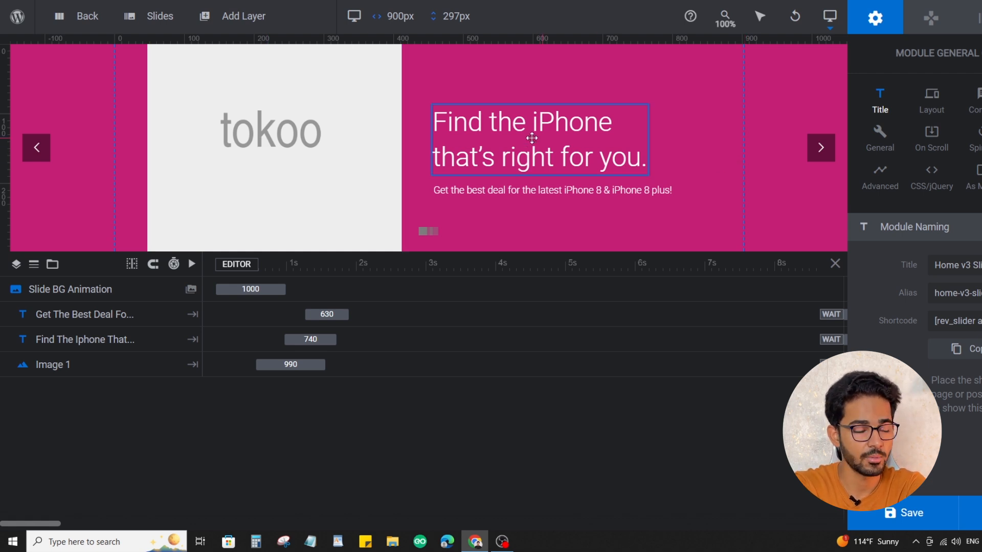
Replace the slide's headline text with "iPhones are on sale" and "Get yours now!" on two lines, keeping the <br> break between them
{"action": "left_click", "coordinate": [588, 125]}
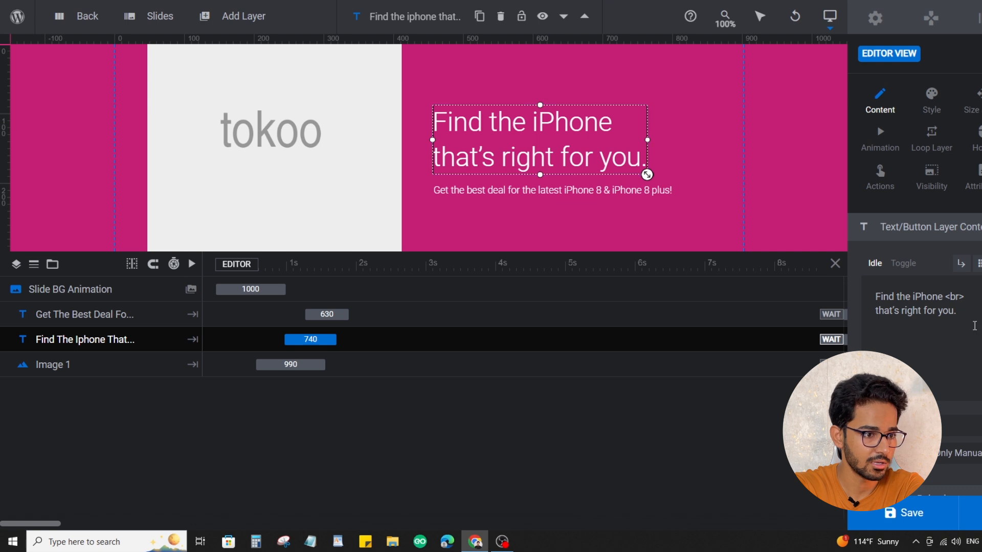
{"action": "left_click_drag", "start_coordinate": [968, 311], "coordinate": [876, 296]}
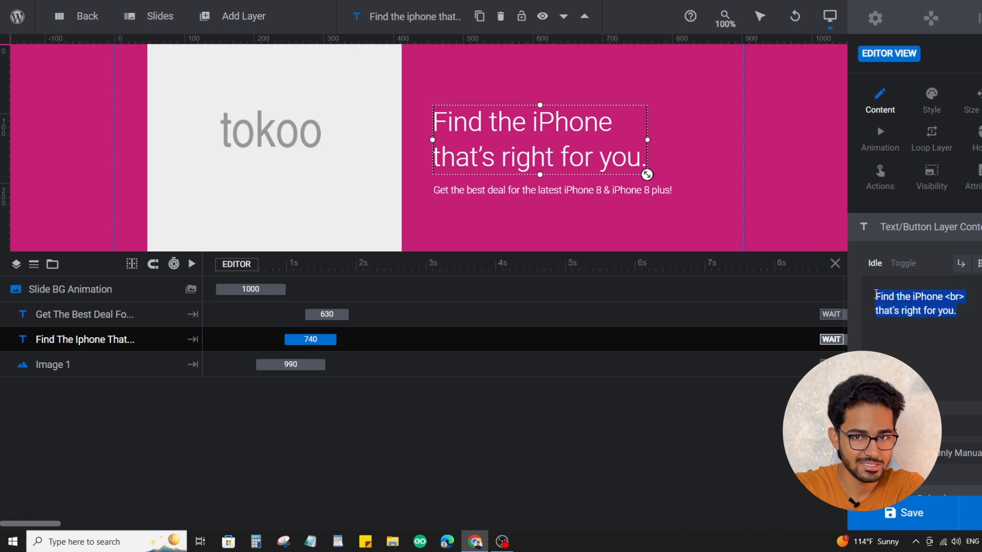
{"action": "left_click", "coordinate": [939, 318]}
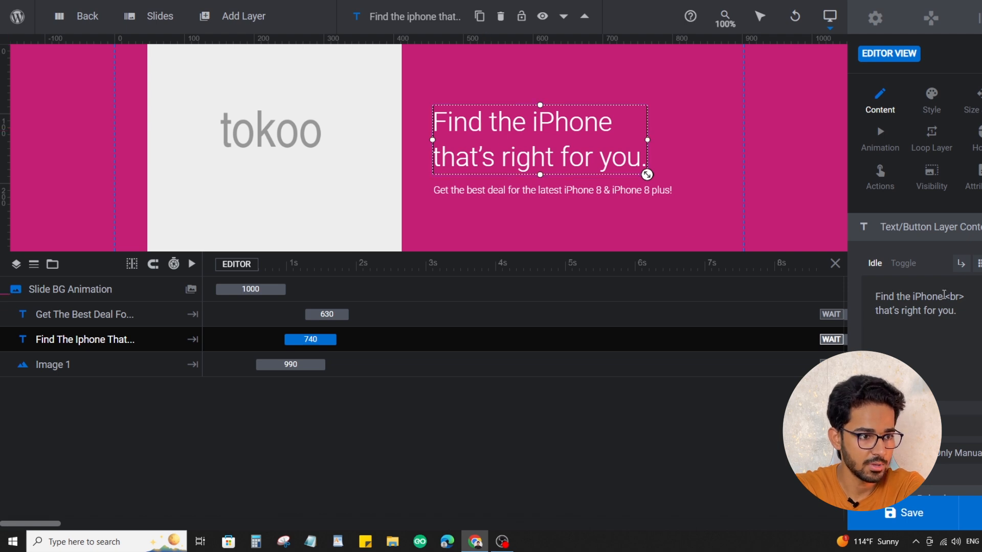
{"action": "left_click_drag", "start_coordinate": [944, 296], "coordinate": [854, 292]}
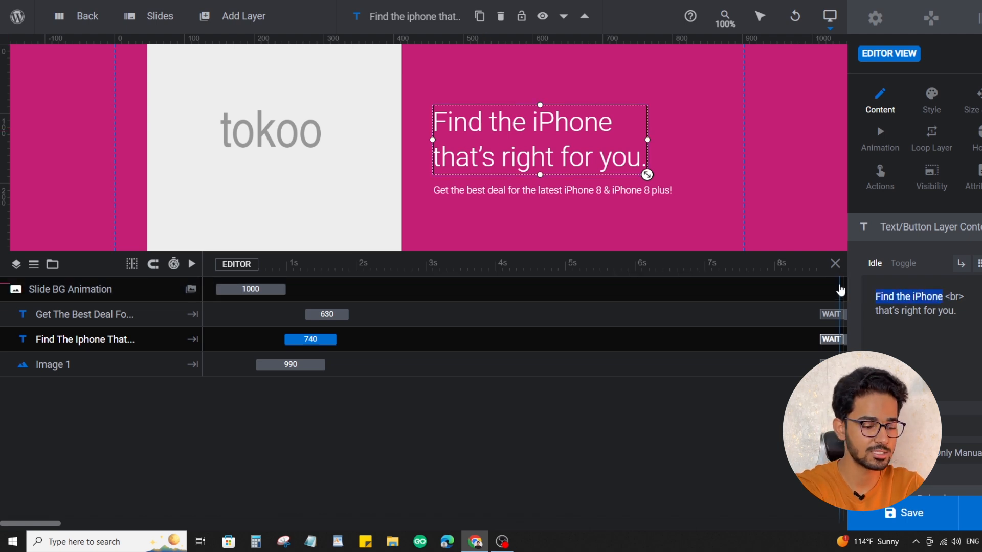
{"action": "type", "text": "iPhones are "}
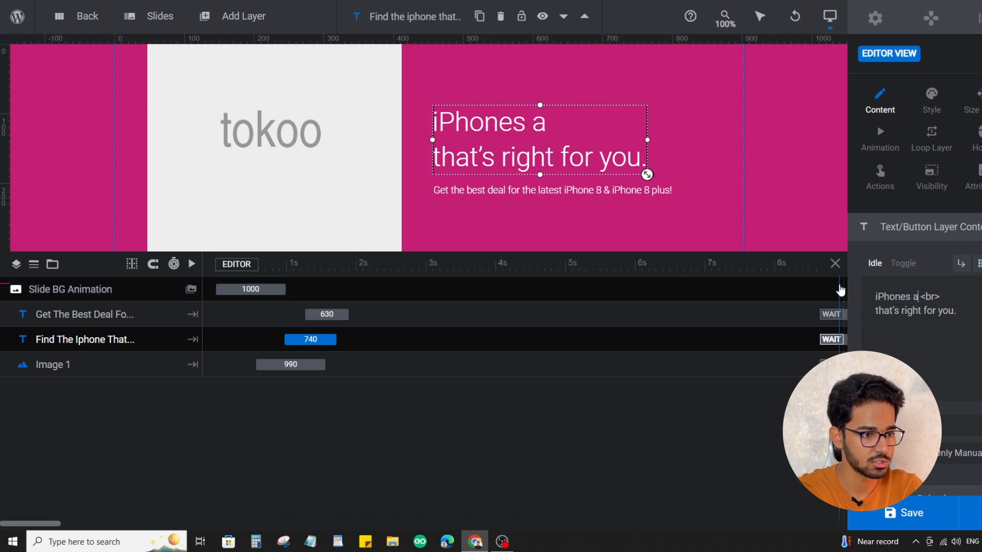
{"action": "type", "text": "on sale"}
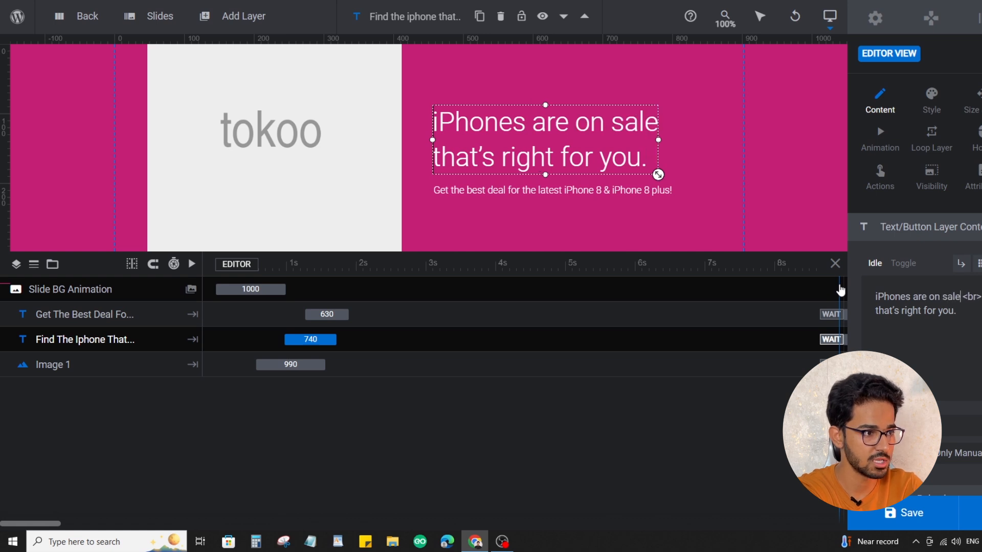
{"action": "left_click_drag", "start_coordinate": [958, 312], "coordinate": [872, 317]}
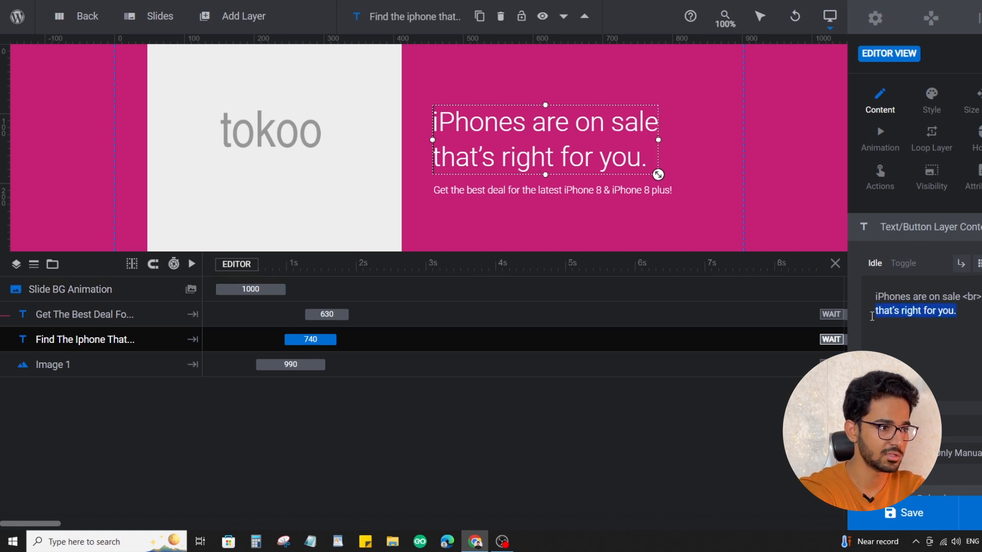
{"action": "type", "text": "Get yours now!"}
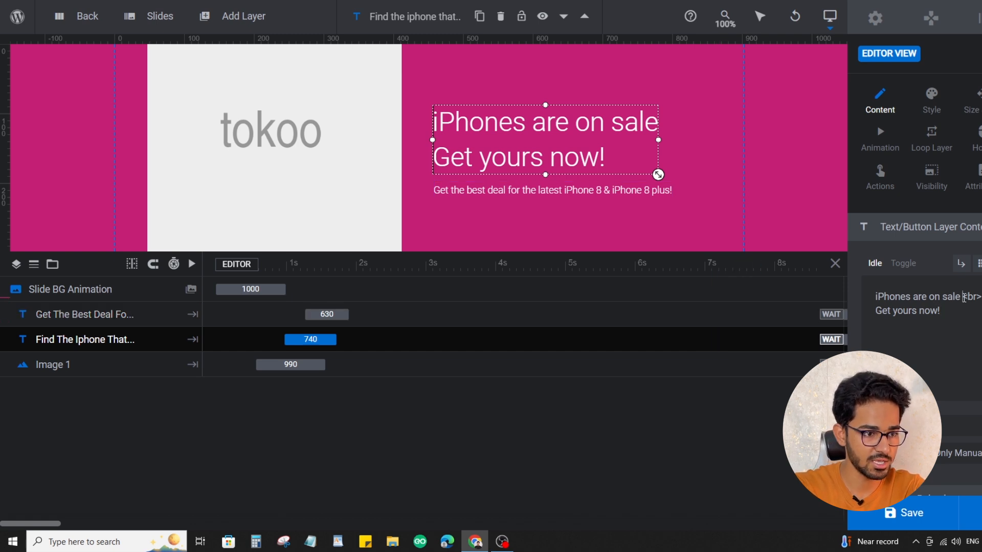
{"action": "left_click_drag", "start_coordinate": [963, 297], "coordinate": [981, 296]}
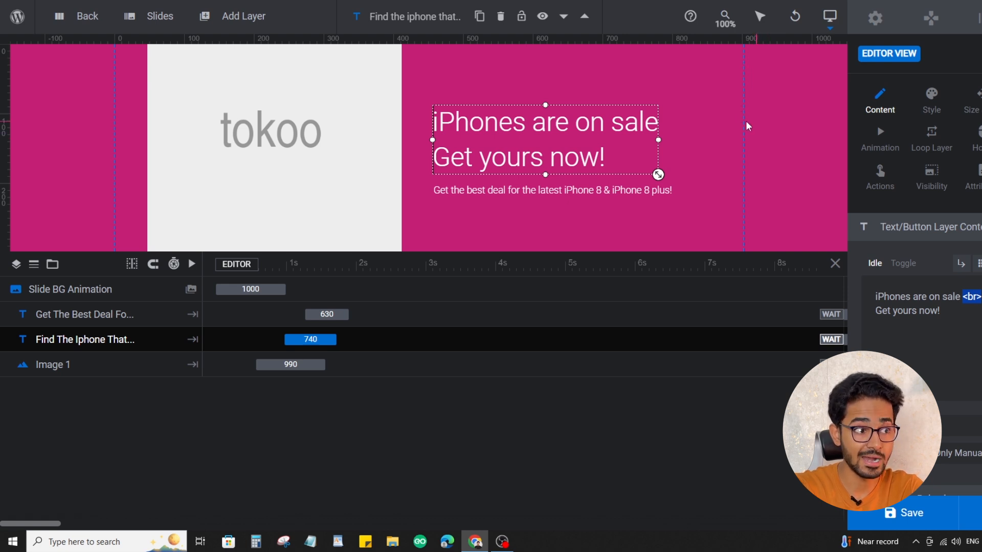
Widen the headline layer to about 351 px and select the whole text of the subtitle layer below it
{"action": "left_click_drag", "start_coordinate": [658, 139], "coordinate": [678, 133]}
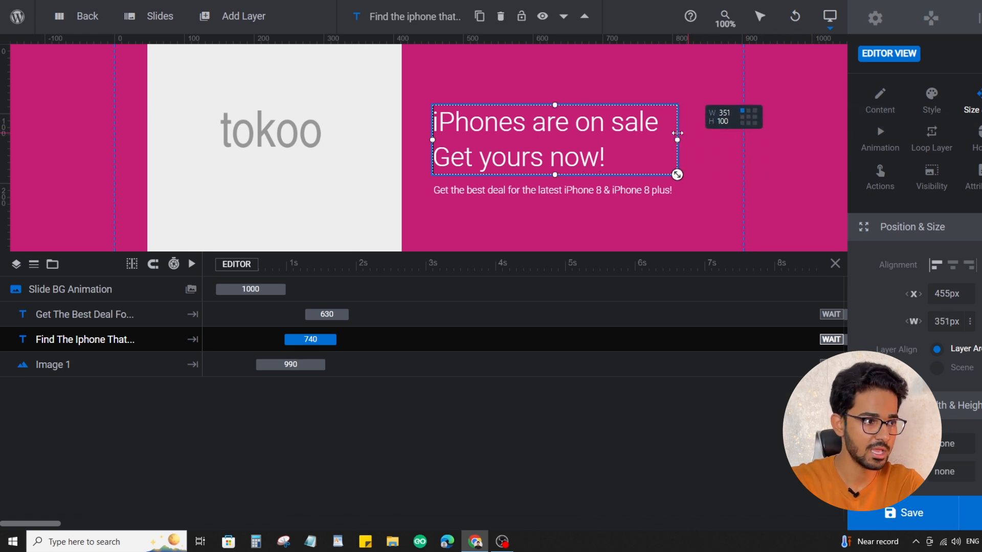
{"action": "left_click_drag", "start_coordinate": [676, 133], "coordinate": [678, 138]}
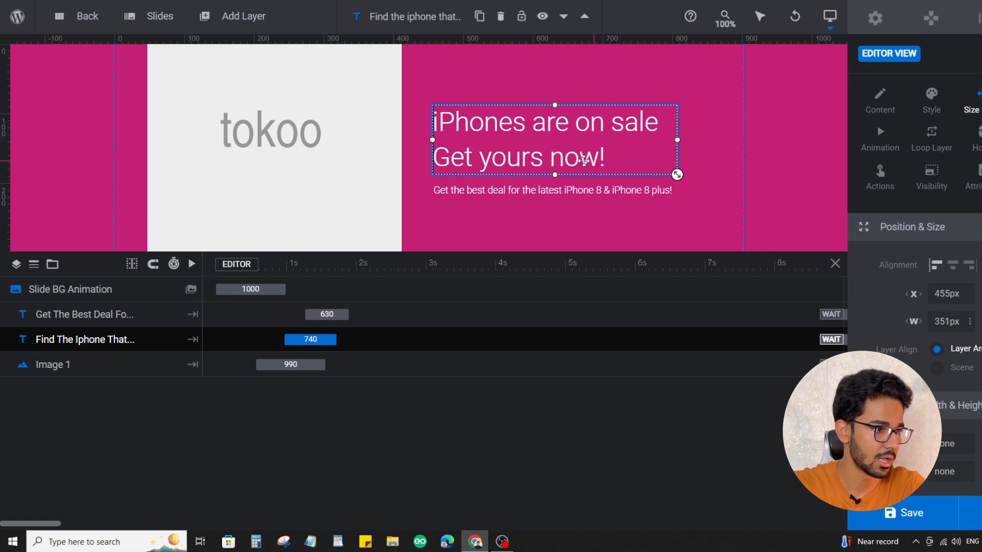
{"action": "left_click", "coordinate": [585, 191]}
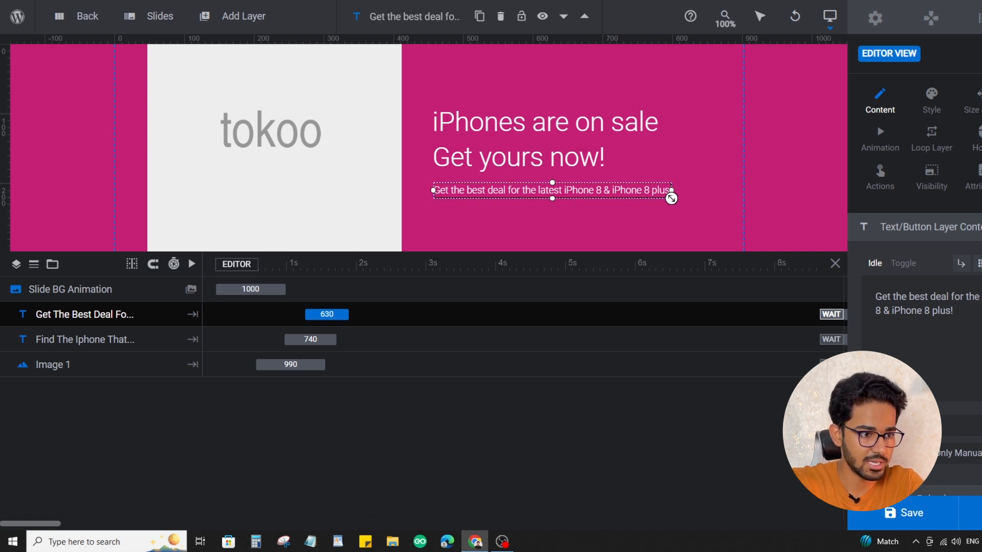
{"action": "key", "text": "ctrl+a"}
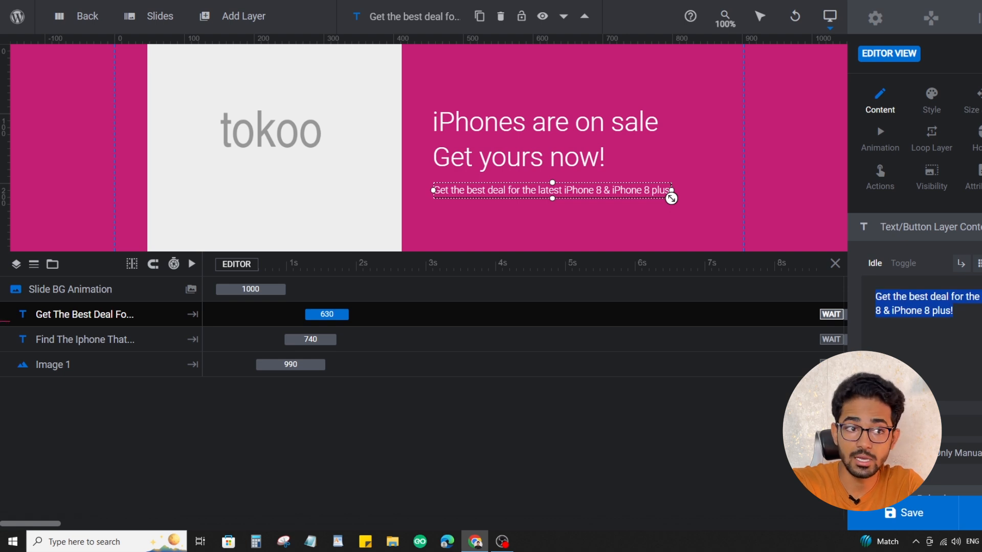
Replace the slide's tokoo placeholder image with the uploaded iPhone picture mnhjmhj.jpg and save the slider module
{"action": "left_click", "coordinate": [287, 127]}
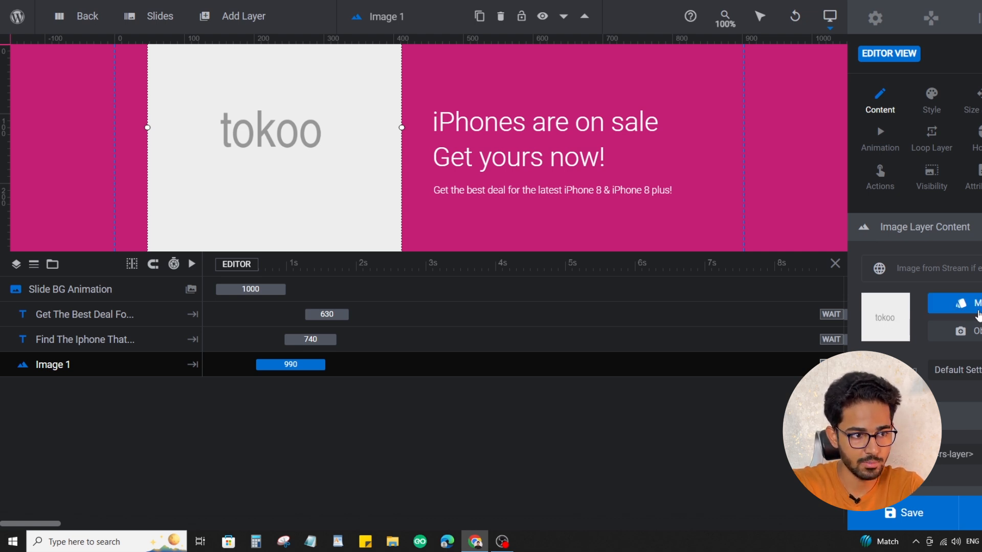
{"action": "left_click", "coordinate": [978, 311]}
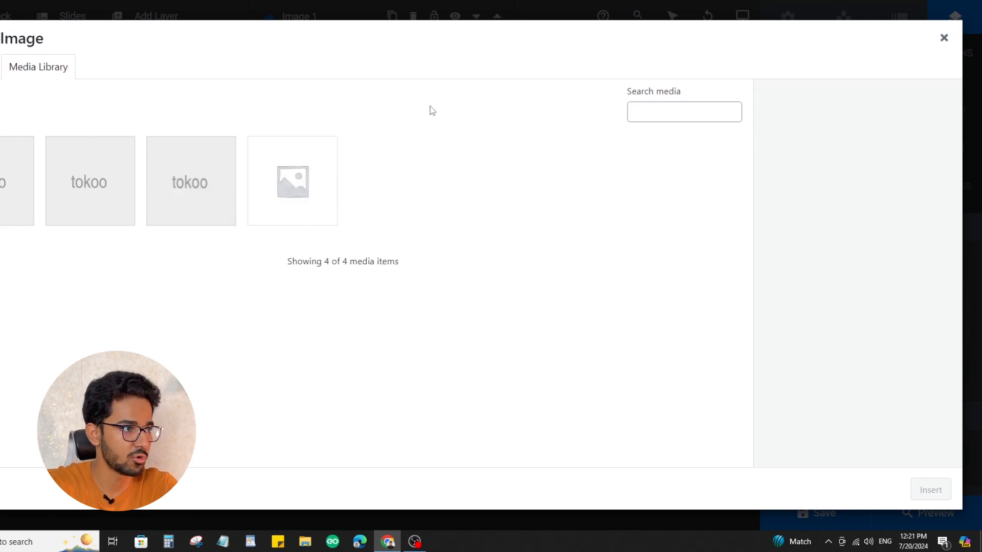
{"action": "left_click", "coordinate": [945, 39]}
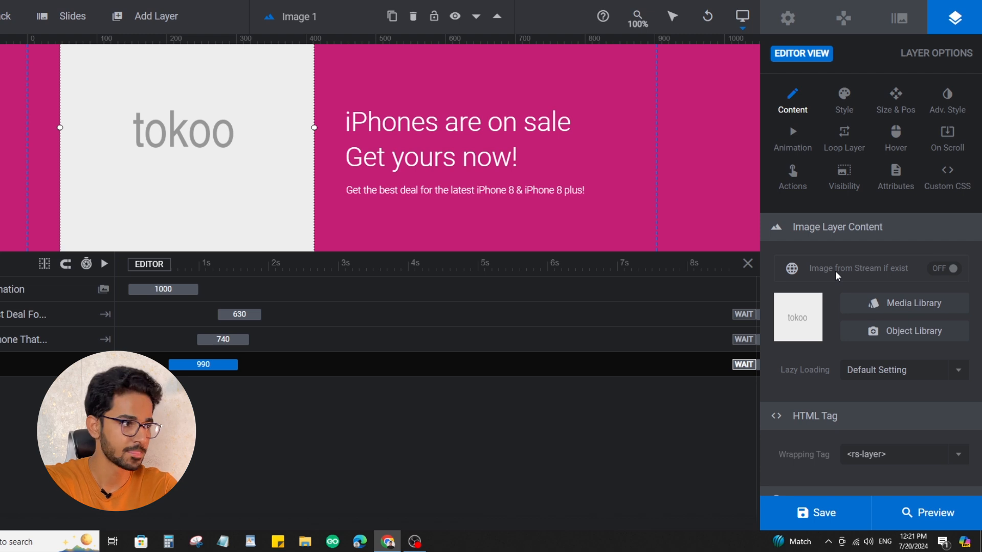
{"action": "left_click", "coordinate": [900, 303]}
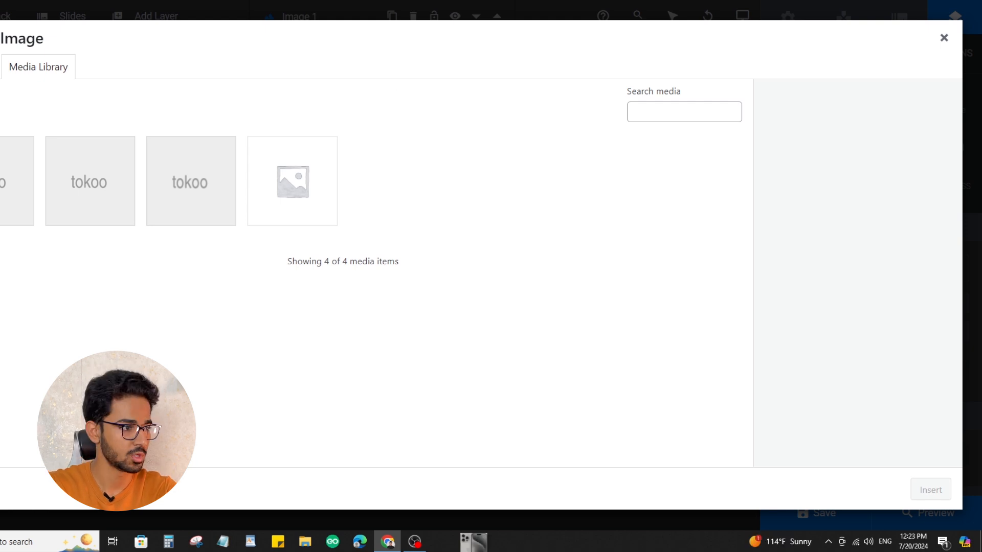
{"action": "left_click_drag", "start_coordinate": [473, 537], "coordinate": [408, 332]}
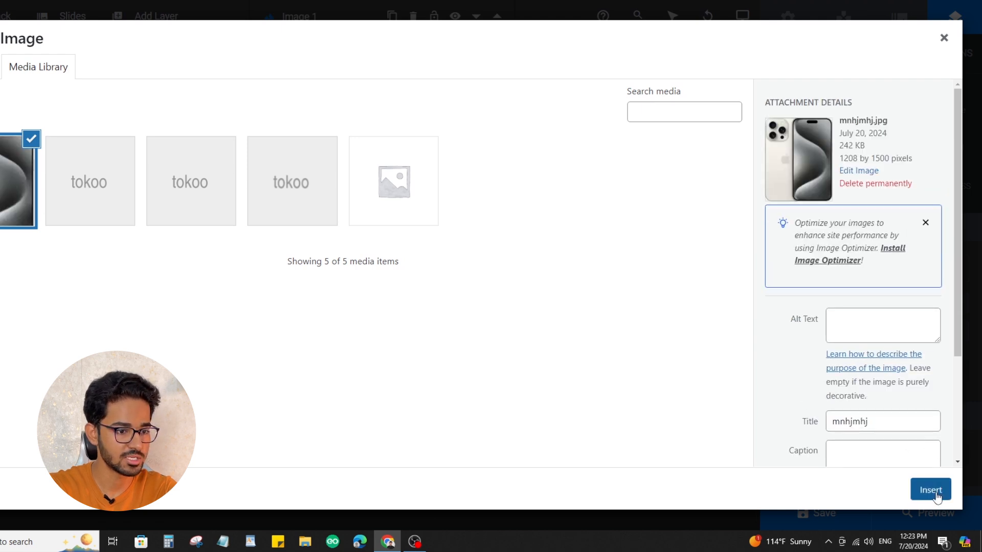
{"action": "left_click", "coordinate": [936, 491]}
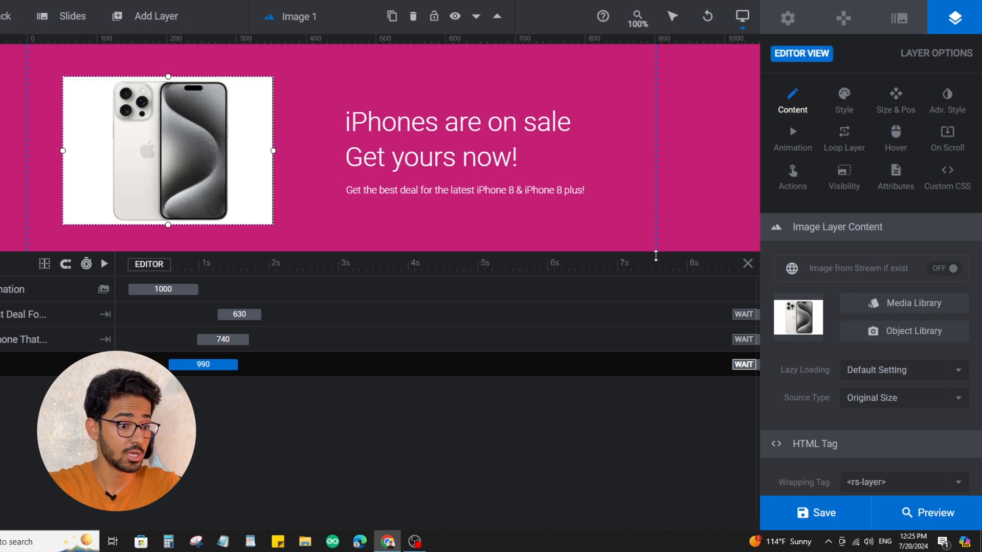
{"action": "left_click", "coordinate": [840, 513]}
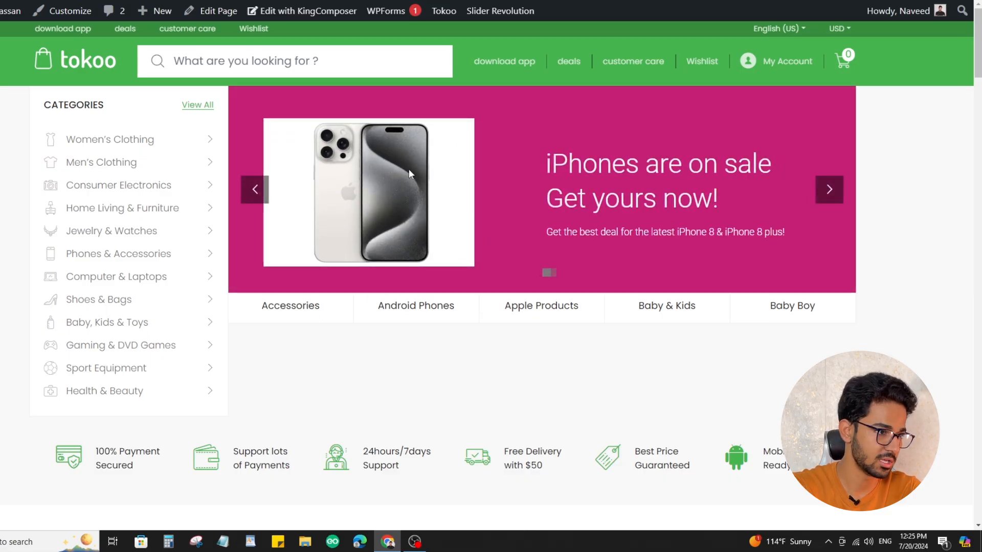
Examine the updated slider, the category submenus and the header links on the reloaded storefront homepage
{"action": "left_click", "coordinate": [829, 193]}
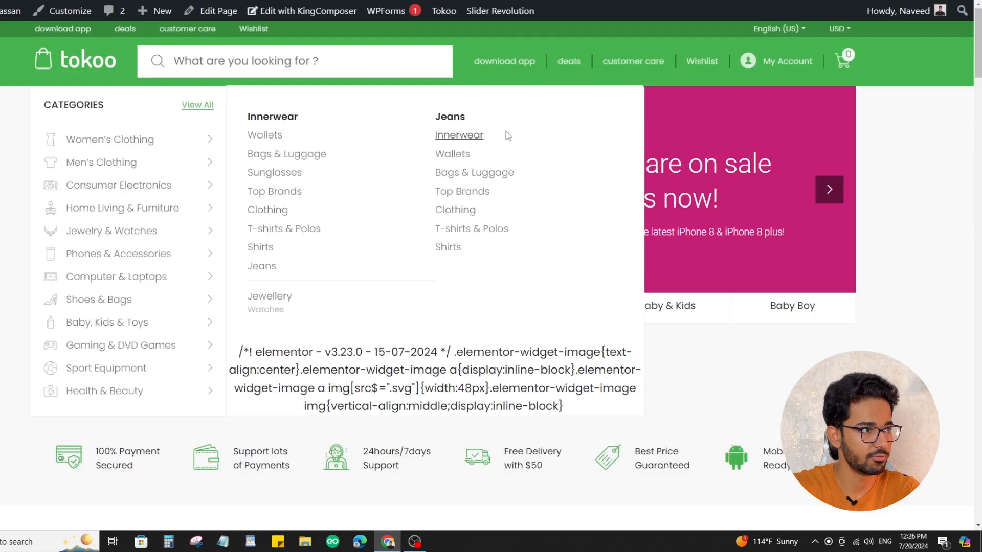
{"action": "key", "text": "F5"}
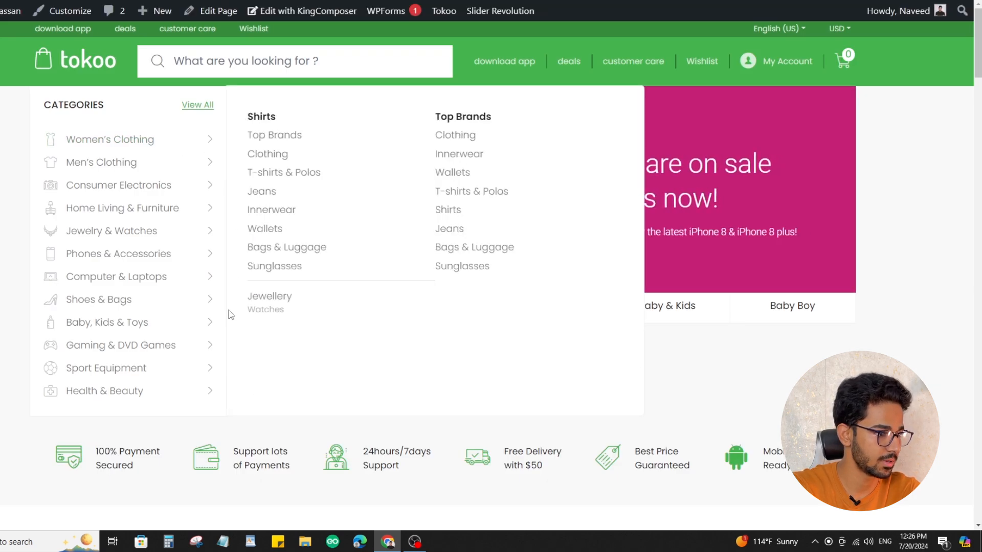
{"action": "scroll", "coordinate": [95, 255], "scroll_direction": "down", "scroll_amount": 4}
{"action": "left_click_drag", "start_coordinate": [228, 229], "coordinate": [285, 244]}
{"action": "left_click", "coordinate": [297, 244]}
{"action": "scroll", "coordinate": [363, 257], "scroll_direction": "up", "scroll_amount": 4}
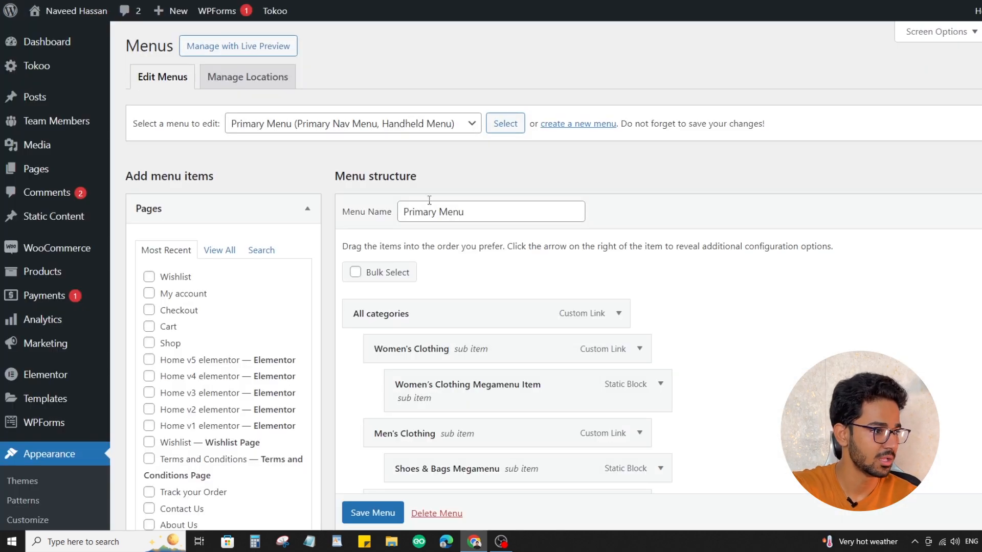
{"action": "left_click", "coordinate": [417, 124]}
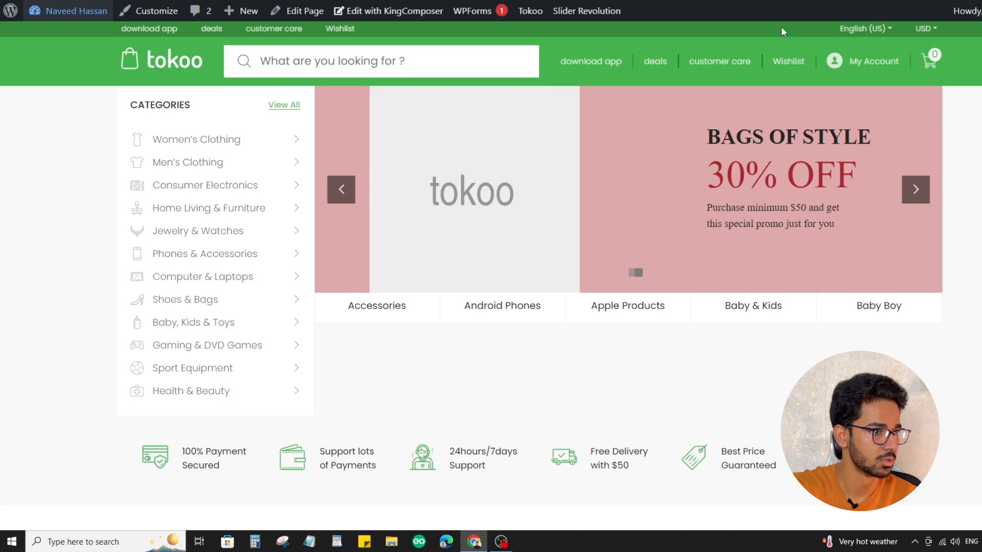
{"action": "scroll", "coordinate": [831, 201], "scroll_direction": "down", "scroll_amount": 10}
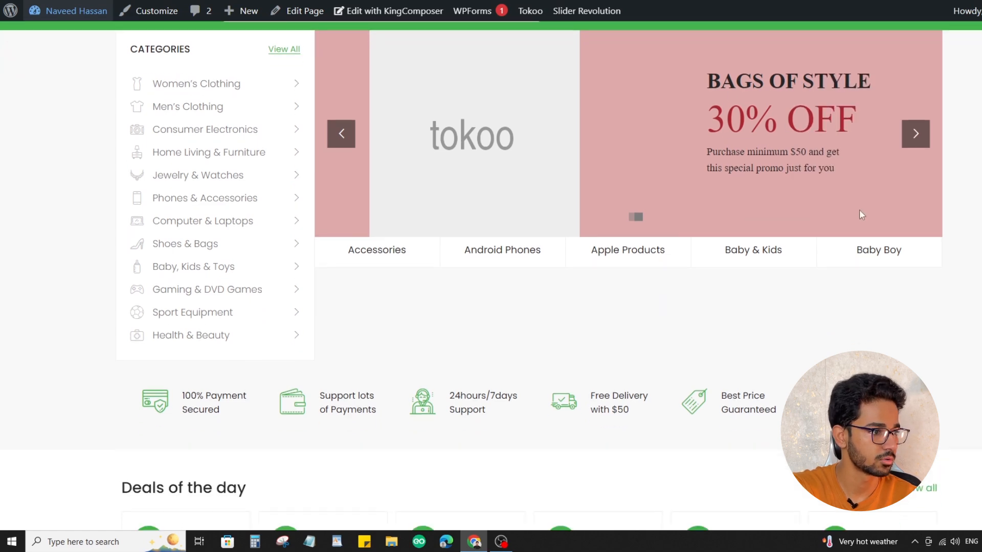
{"action": "scroll", "coordinate": [831, 200], "scroll_direction": "up", "scroll_amount": 10}
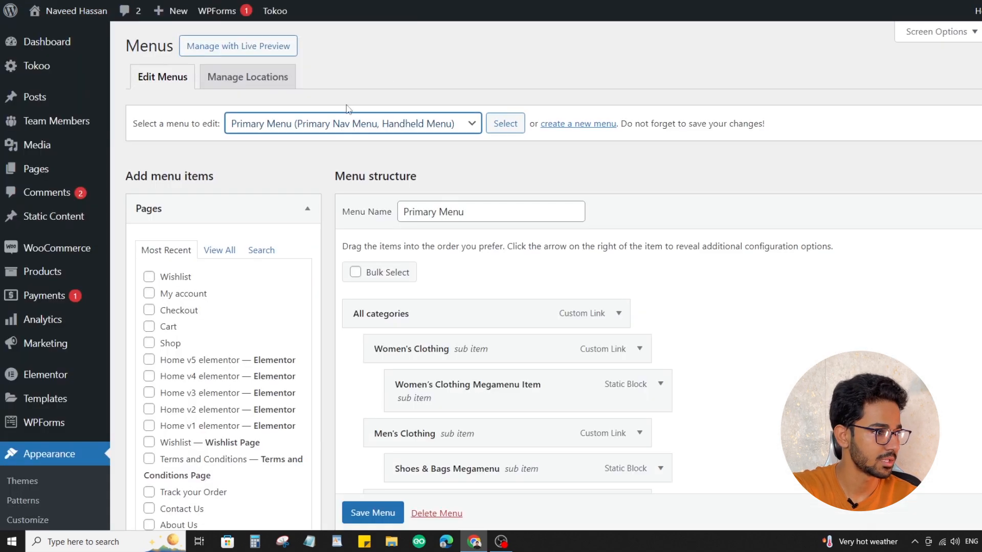
Load the Top bar right menu in the menu editor and compare its items with the storefront header
{"action": "left_click", "coordinate": [352, 123]}
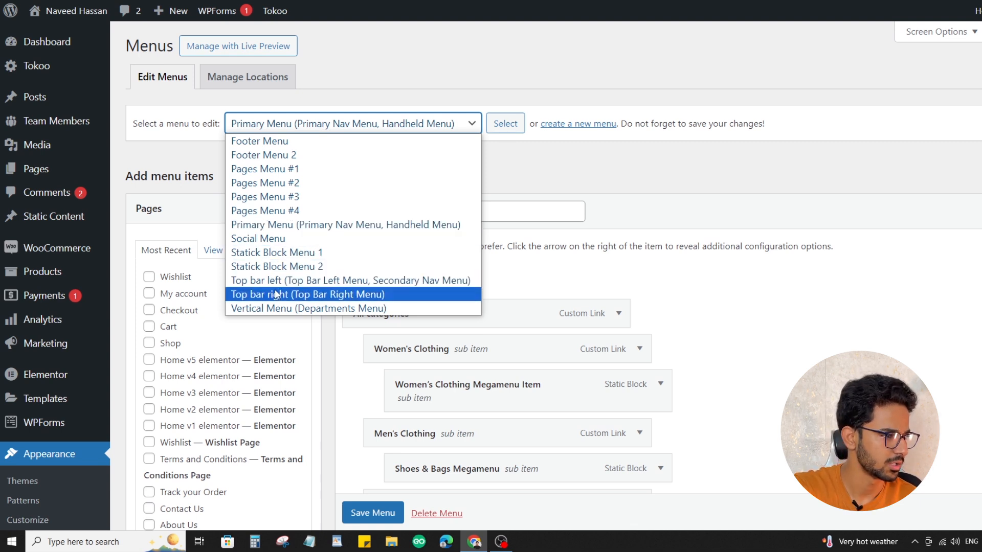
{"action": "left_click", "coordinate": [289, 295]}
{"action": "left_click", "coordinate": [503, 126]}
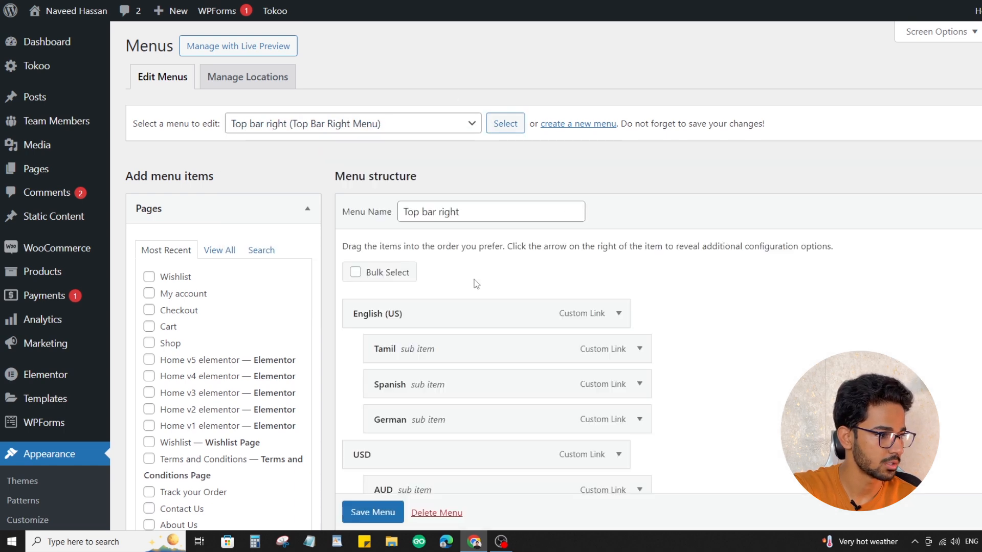
{"action": "scroll", "coordinate": [476, 285], "scroll_direction": "down", "scroll_amount": 1}
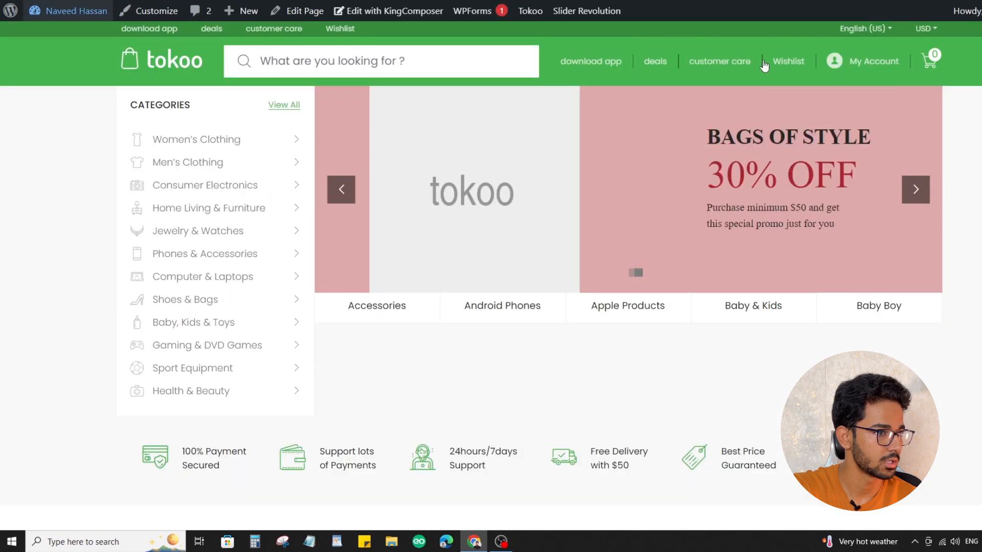
{"action": "mouse_move", "coordinate": [847, 34]}
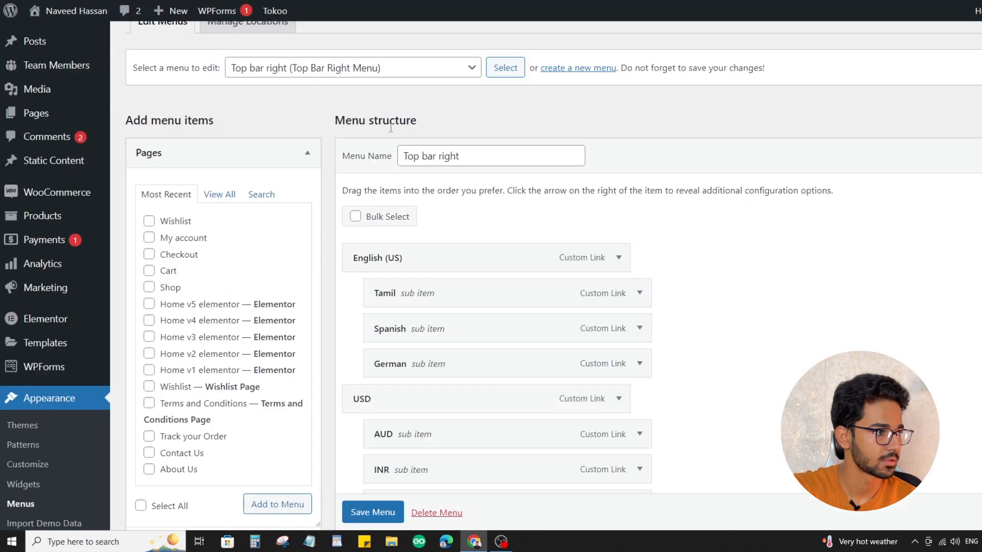
Load the Top bar left (Top Bar Left Menu, Secondary Nav Menu) menu for editing
{"action": "left_click", "coordinate": [383, 66]}
{"action": "left_click", "coordinate": [351, 215]}
{"action": "left_click", "coordinate": [383, 66]}
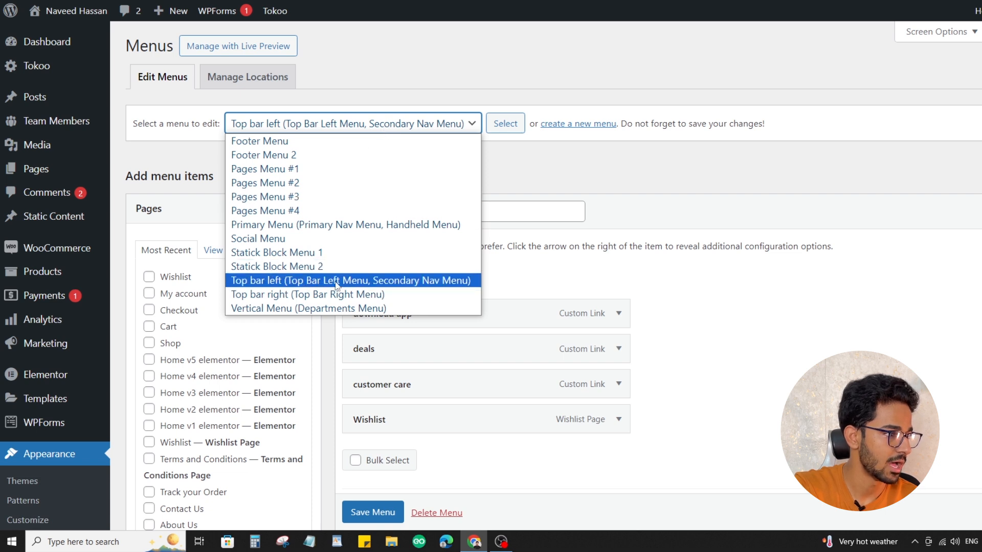
{"action": "left_click", "coordinate": [293, 281]}
{"action": "left_click", "coordinate": [506, 124]}
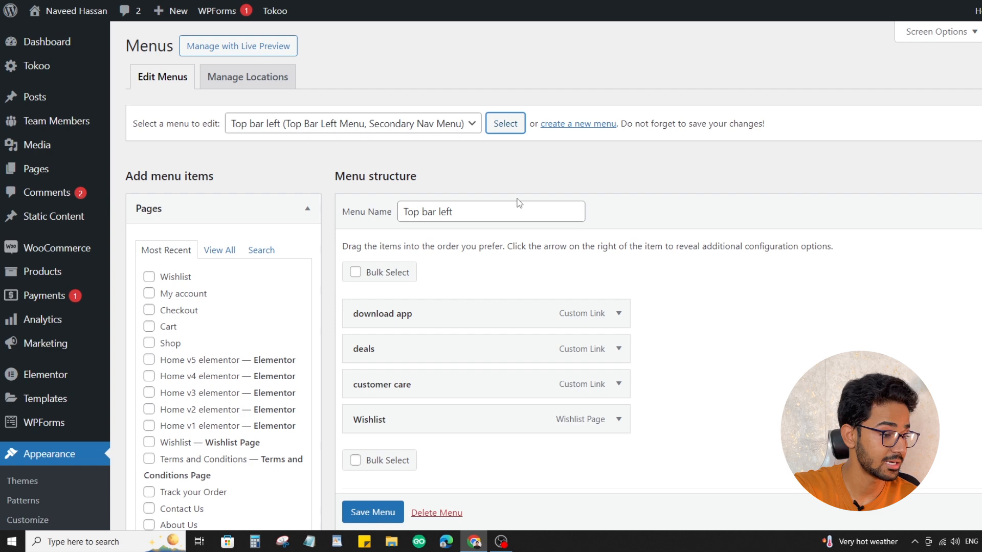
Inspect the URL and navigation label of the download app item, expand the deals item and check the storefront header
{"action": "scroll", "coordinate": [519, 203], "scroll_direction": "down", "scroll_amount": 2}
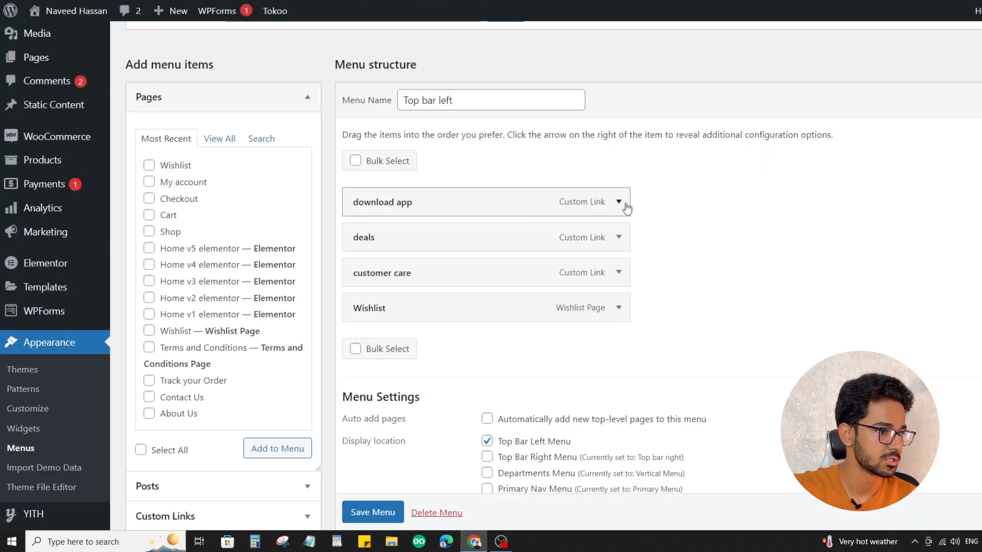
{"action": "left_click", "coordinate": [618, 203]}
{"action": "left_click", "coordinate": [438, 287]}
{"action": "left_click_drag", "start_coordinate": [375, 252], "coordinate": [347, 256]}
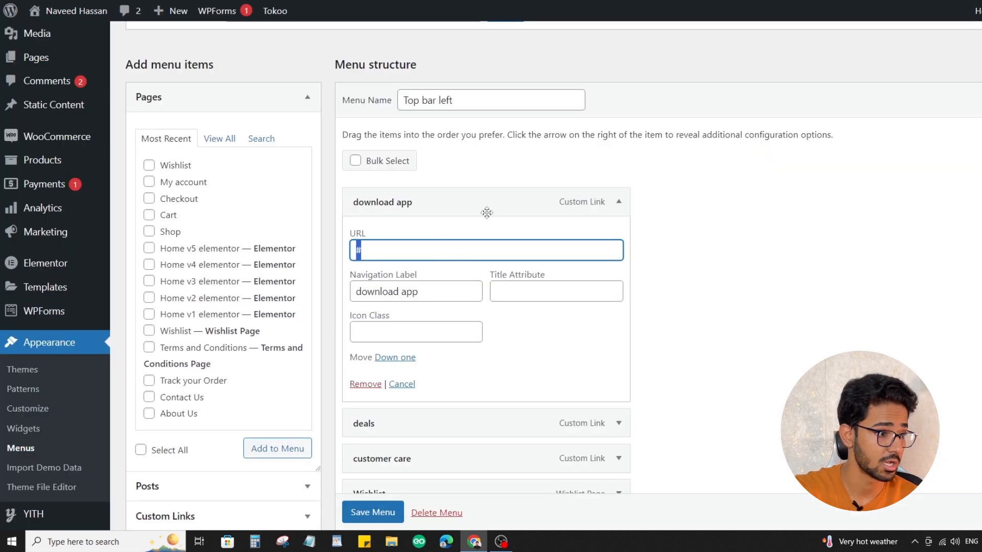
{"action": "left_click", "coordinate": [624, 203]}
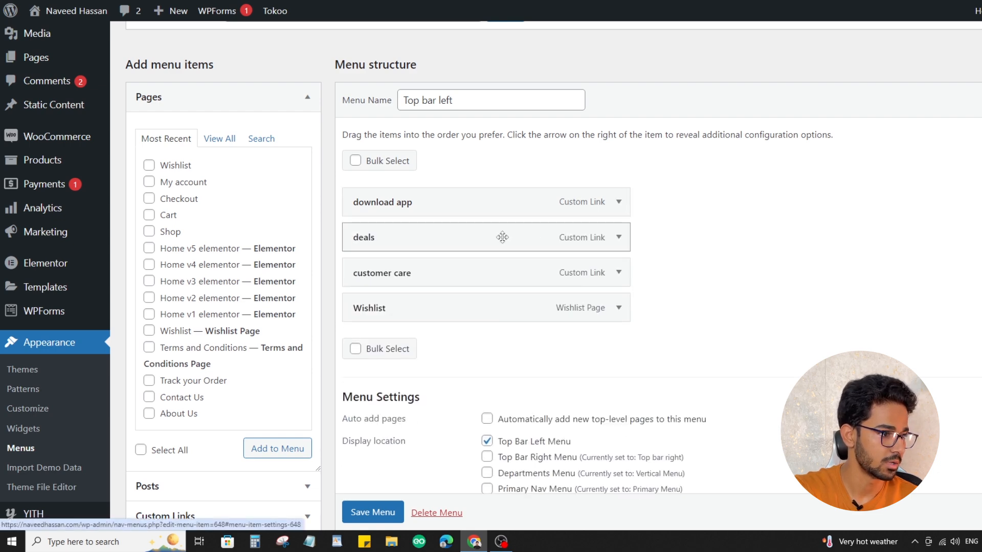
{"action": "left_click", "coordinate": [619, 238]}
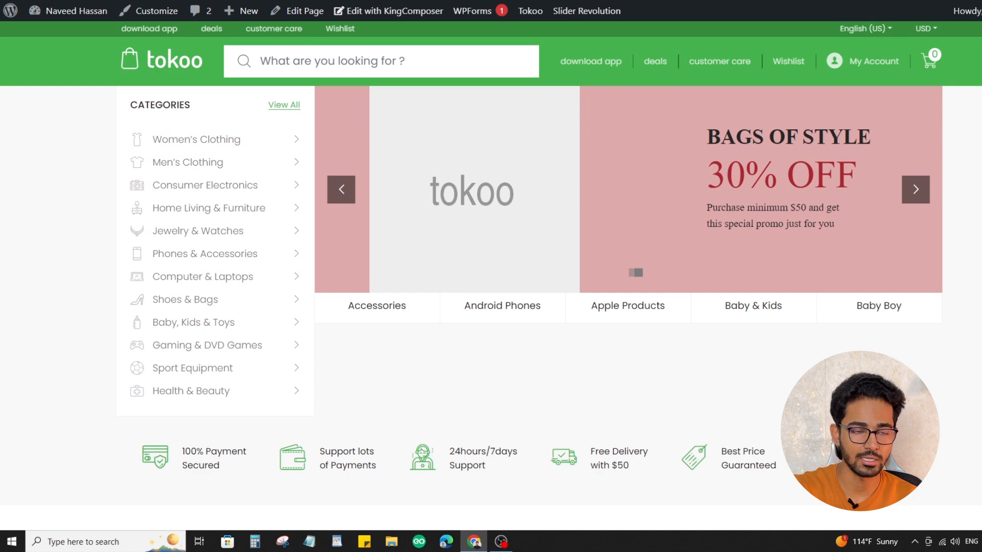
{"action": "mouse_move", "coordinate": [193, 145]}
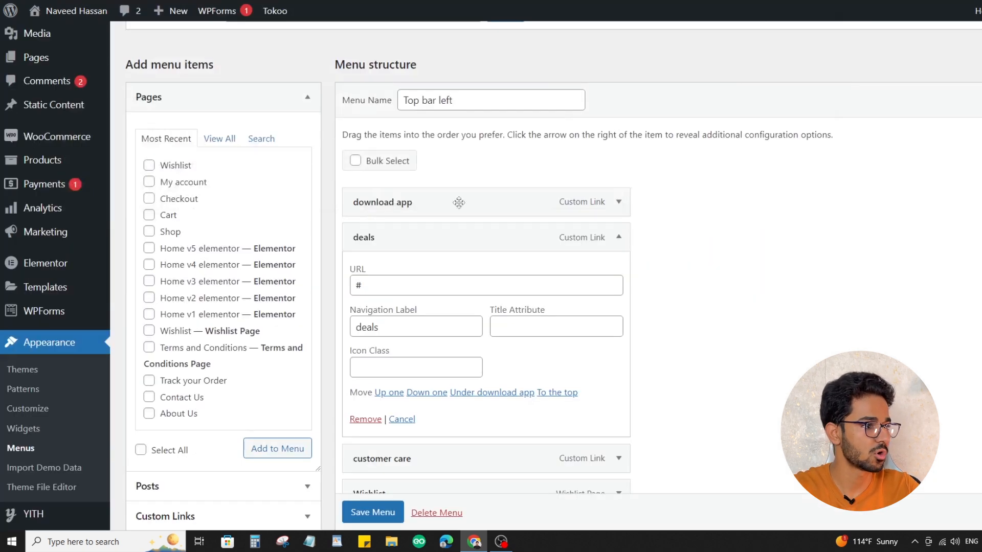
Try replacing the deals menu item's URL with the site's home address, and check the customer care item's settings
{"action": "left_click", "coordinate": [356, 284]}
{"action": "key", "text": "ctrl+a"}
{"action": "type", "text": "https://naveedhassan.com/#"}
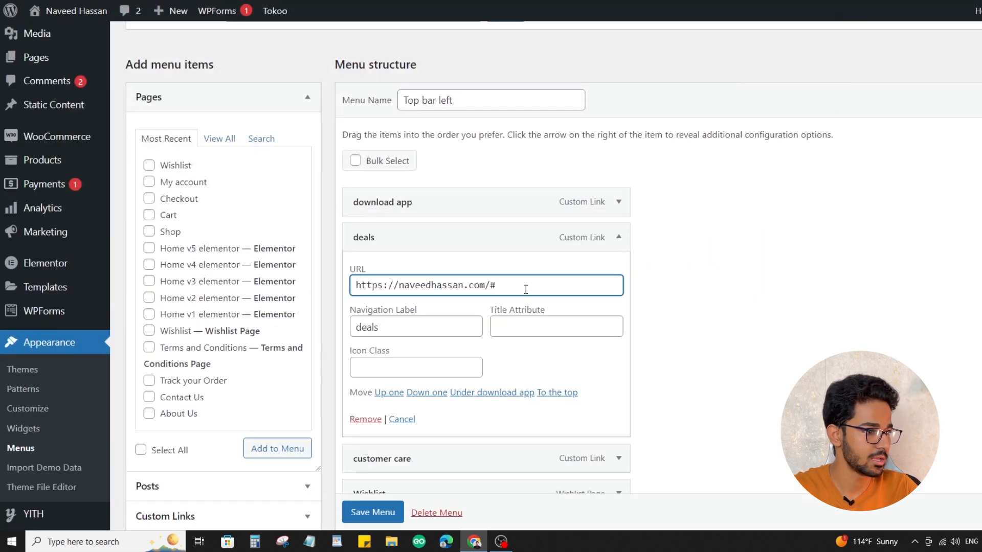
{"action": "left_click", "coordinate": [619, 236]}
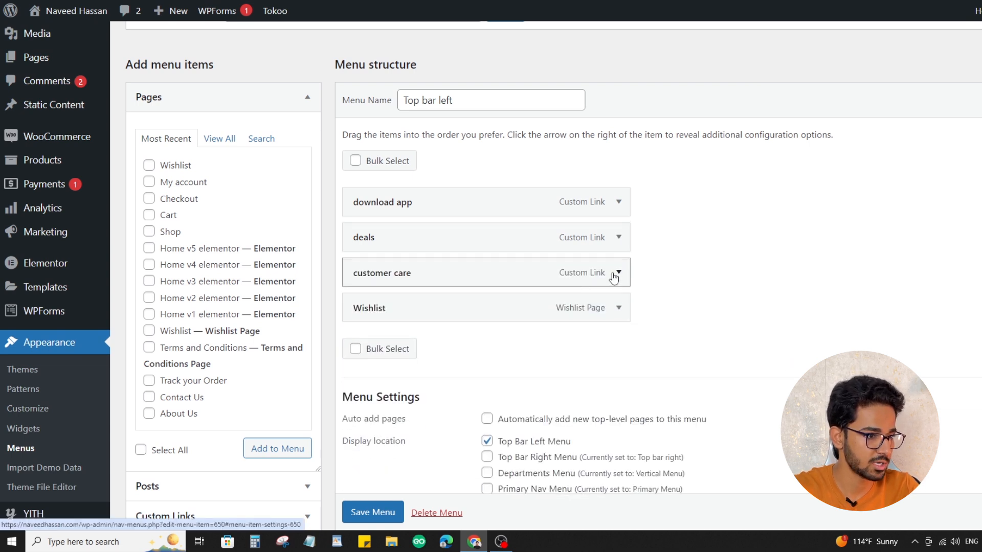
{"action": "left_click", "coordinate": [614, 274]}
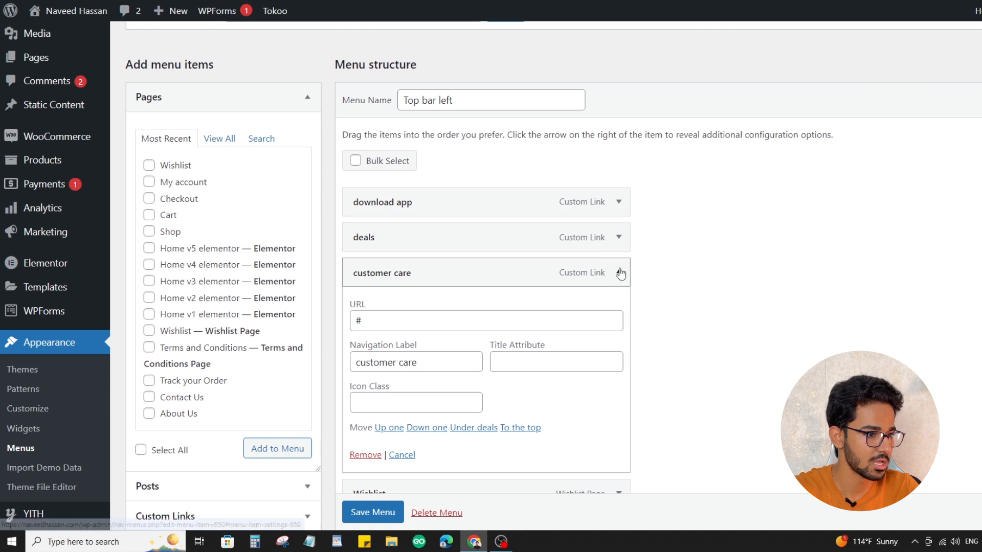
{"action": "left_click", "coordinate": [620, 273]}
Return to the storefront, discarding the unsaved menu changes, and review the homepage header, slider and Deals of the day section
{"action": "left_click", "coordinate": [68, 9]}
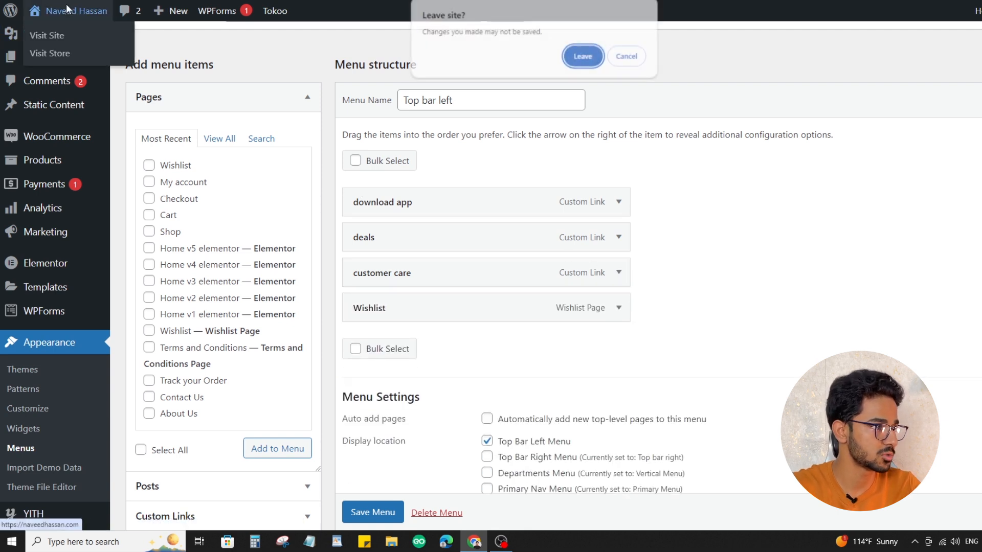
{"action": "left_click", "coordinate": [582, 56]}
{"action": "mouse_move", "coordinate": [153, 7]}
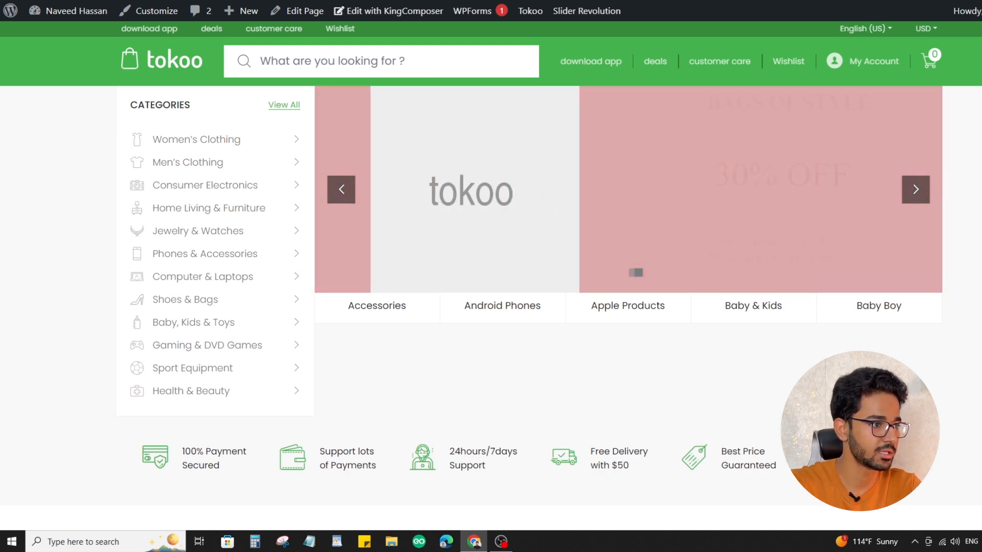
{"action": "scroll", "coordinate": [490, 276], "scroll_direction": "down", "scroll_amount": 5}
{"action": "scroll", "coordinate": [491, 277], "scroll_direction": "up", "scroll_amount": 5}
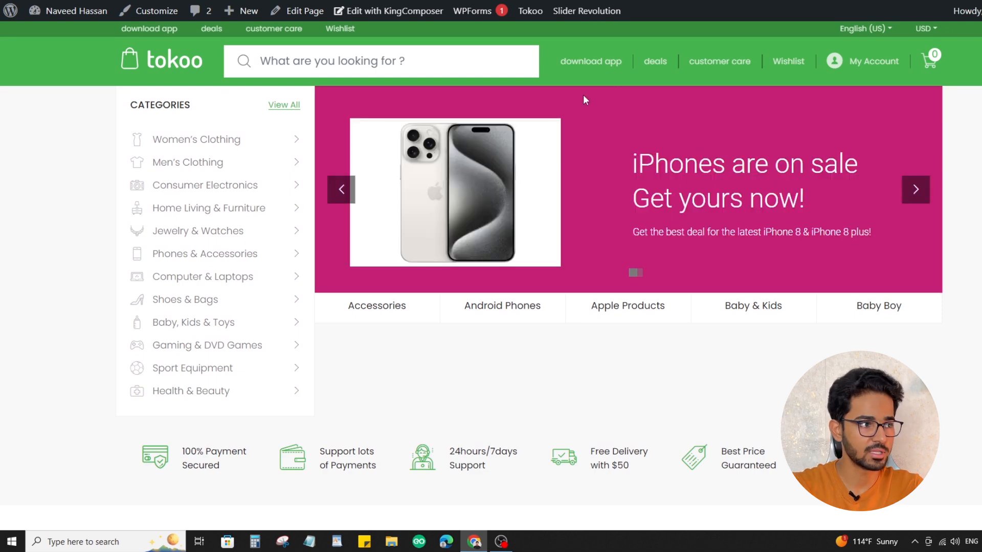
{"action": "scroll", "coordinate": [583, 81], "scroll_direction": "down", "scroll_amount": 5}
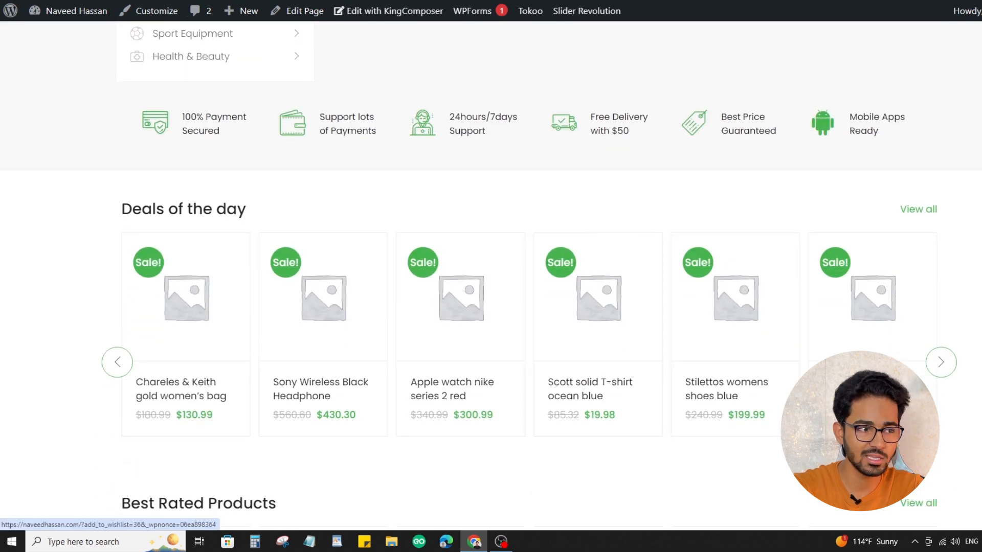
{"action": "scroll", "coordinate": [491, 277], "scroll_direction": "up", "scroll_amount": 5}
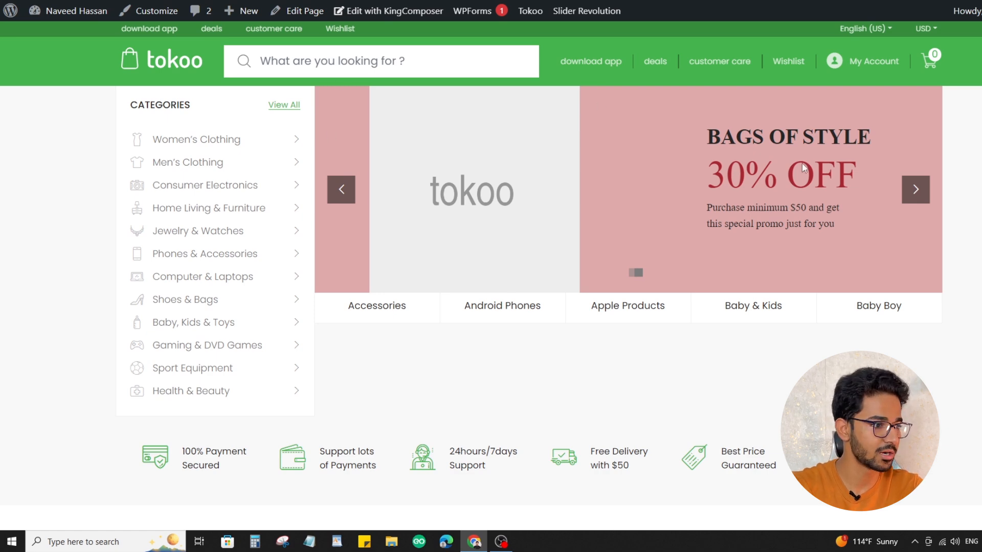
{"action": "scroll", "coordinate": [764, 151], "scroll_direction": "down", "scroll_amount": 5}
{"action": "scroll", "coordinate": [682, 197], "scroll_direction": "up", "scroll_amount": 5}
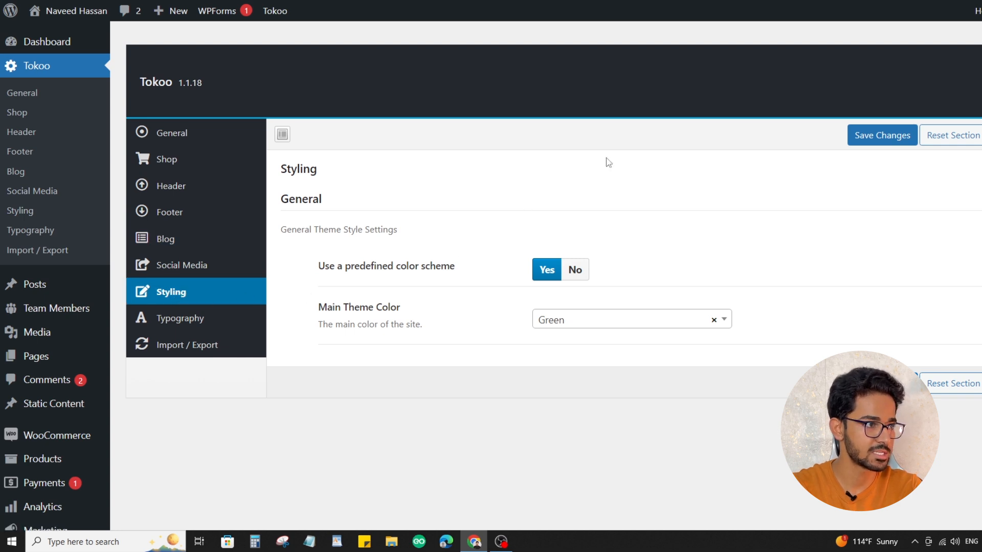
Set the Main Theme Color in the Tokoo styling options to Purple and save the changes
{"action": "left_click_drag", "start_coordinate": [319, 307], "coordinate": [413, 309]}
{"action": "left_click", "coordinate": [565, 320]}
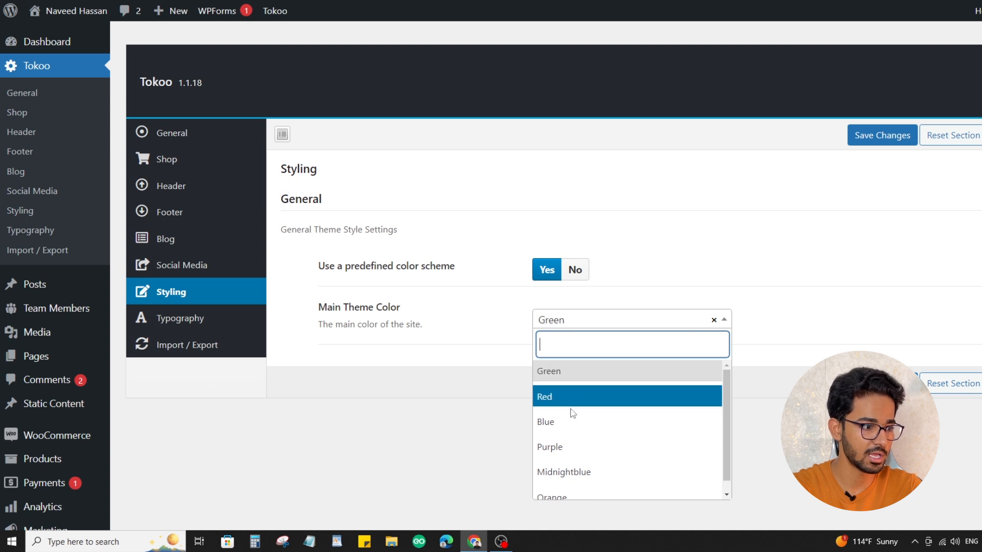
{"action": "left_click", "coordinate": [560, 449]}
{"action": "key", "text": "ctrl+s"}
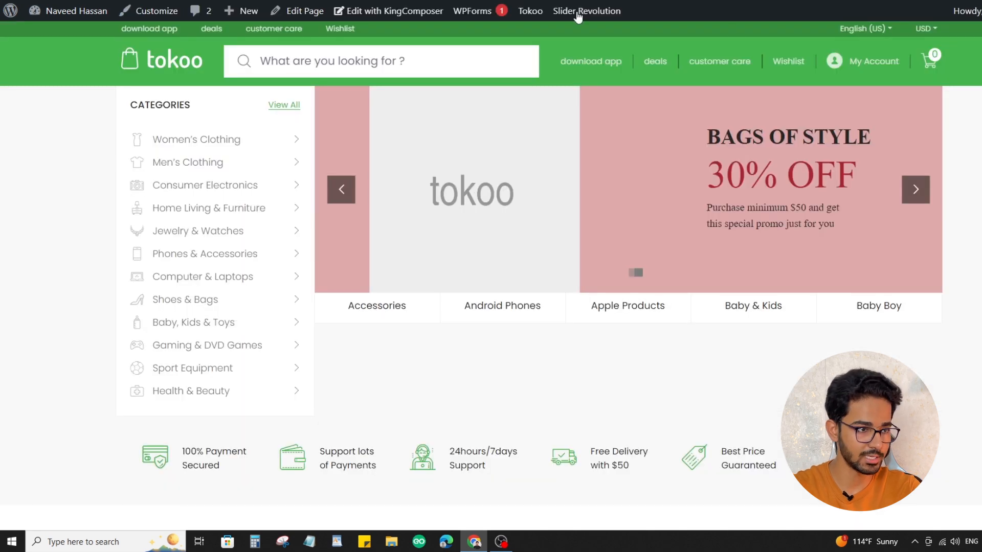
Reload the storefront homepage and examine the new color scheme across the header, product and category sections
{"action": "scroll", "coordinate": [944, 246], "scroll_direction": "down", "scroll_amount": 5}
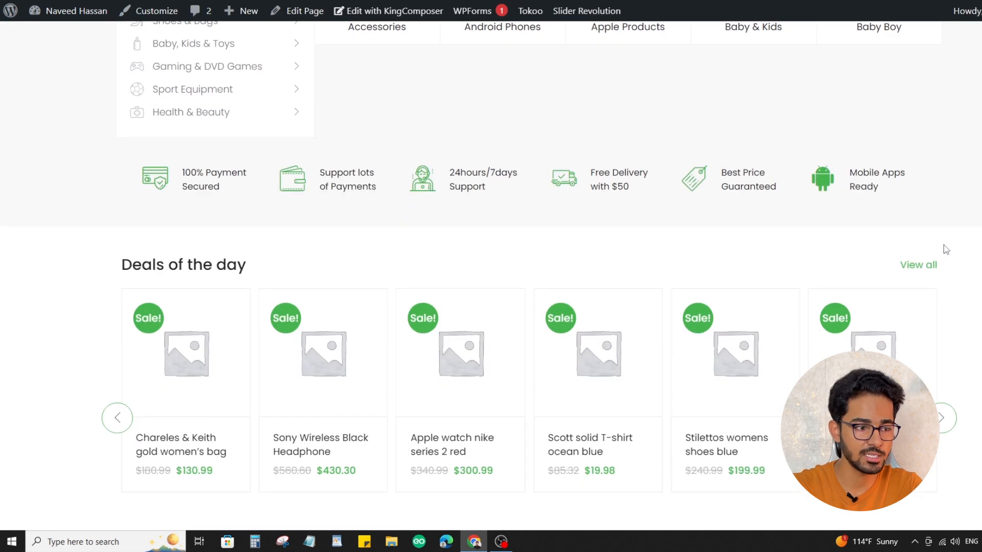
{"action": "scroll", "coordinate": [944, 239], "scroll_direction": "up", "scroll_amount": 5}
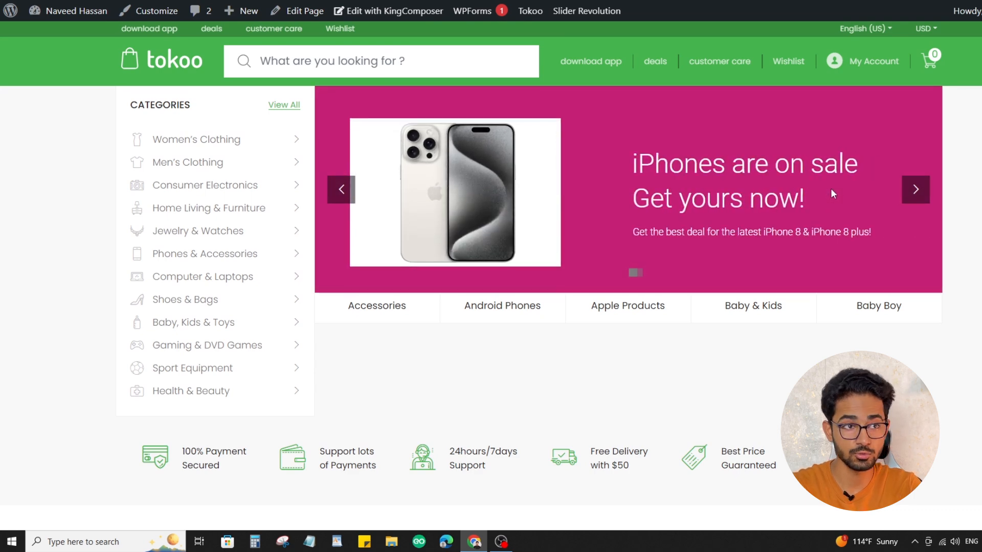
{"action": "key", "text": "F5"}
{"action": "scroll", "coordinate": [665, 193], "scroll_direction": "down", "scroll_amount": 15}
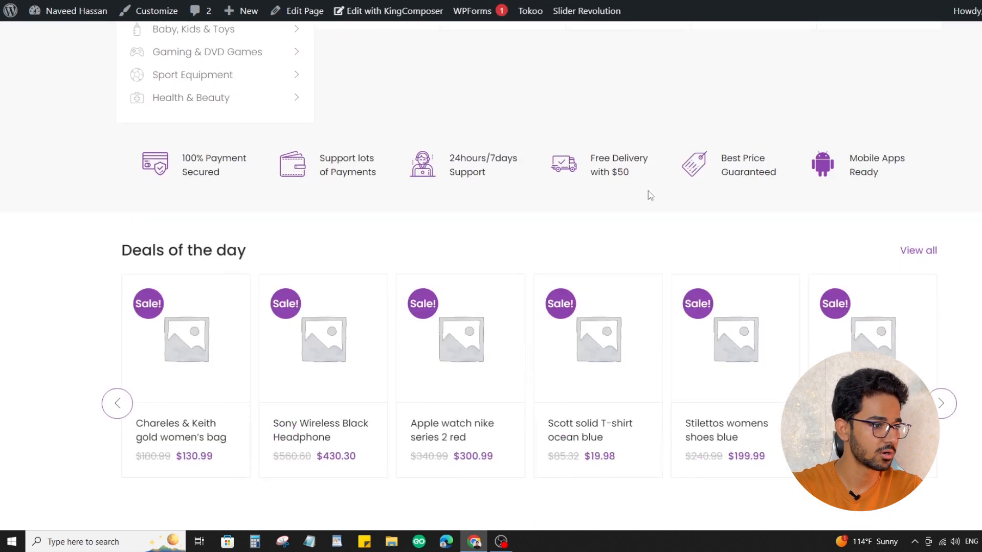
{"action": "scroll", "coordinate": [651, 197], "scroll_direction": "down", "scroll_amount": 20}
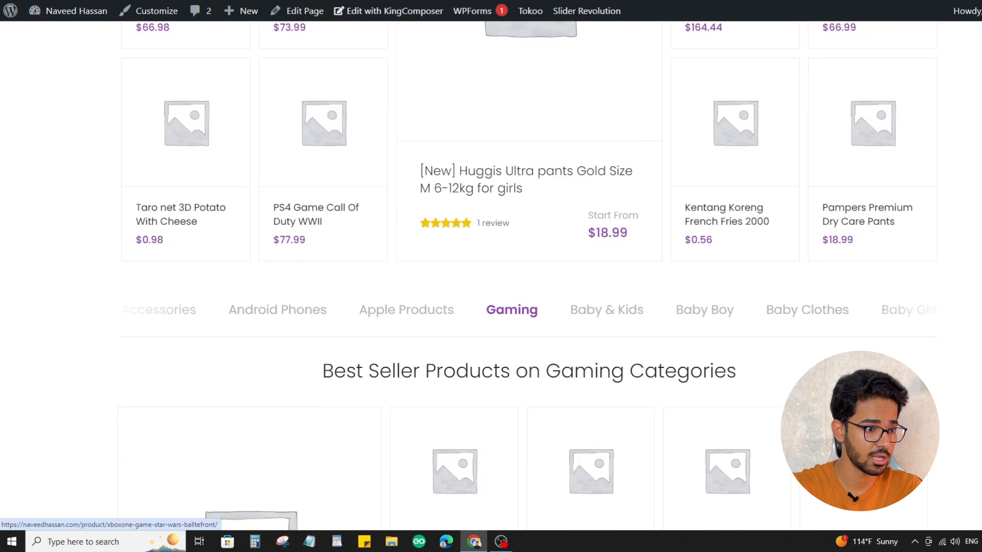
{"action": "scroll", "coordinate": [650, 197], "scroll_direction": "down", "scroll_amount": 8}
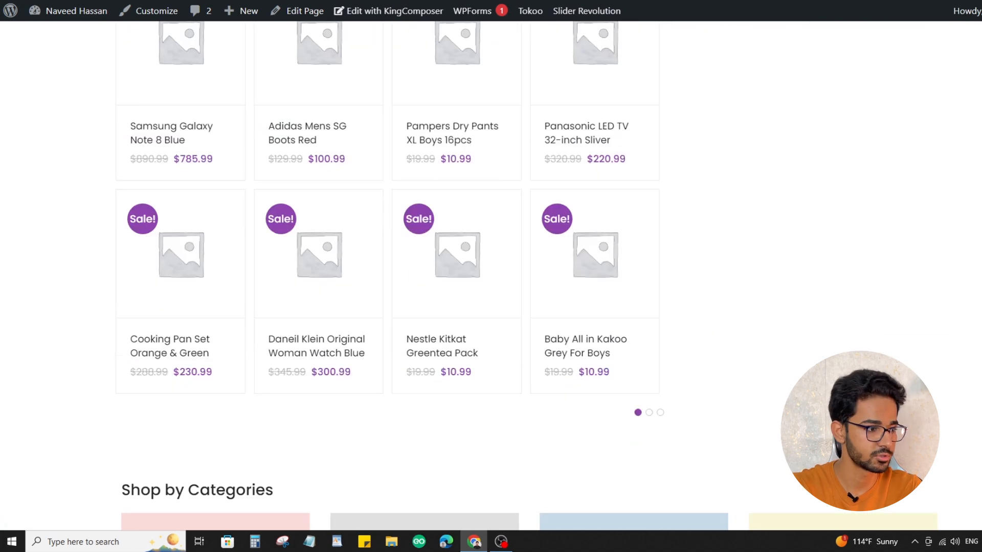
{"action": "scroll", "coordinate": [957, 158], "scroll_direction": "up", "scroll_amount": 20}
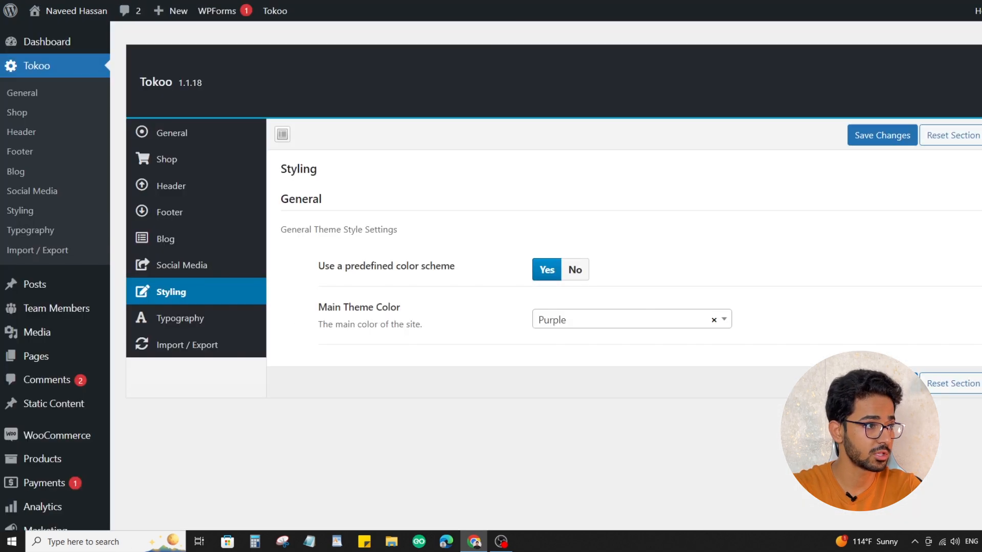
View the other predefined theme colors without choosing one, and look over the storefront homepage again
{"action": "left_click", "coordinate": [575, 322]}
{"action": "scroll", "coordinate": [589, 404], "scroll_direction": "down", "scroll_amount": 1}
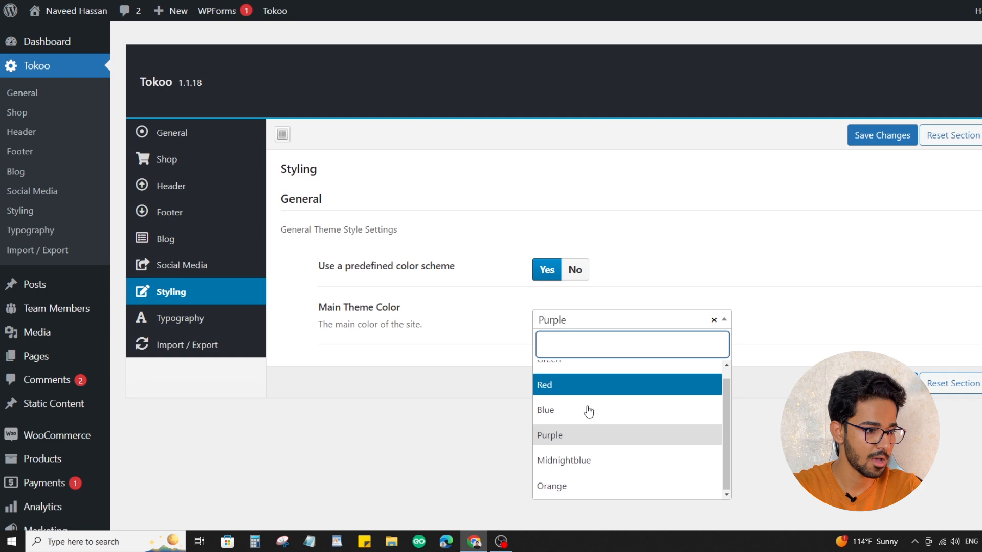
{"action": "left_click", "coordinate": [471, 402]}
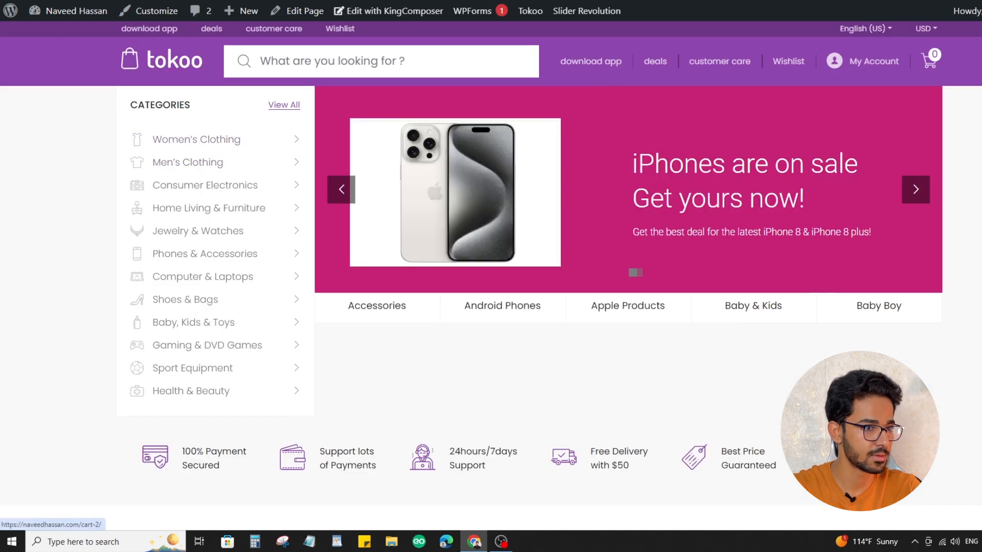
{"action": "scroll", "coordinate": [491, 277], "scroll_direction": "down", "scroll_amount": 4}
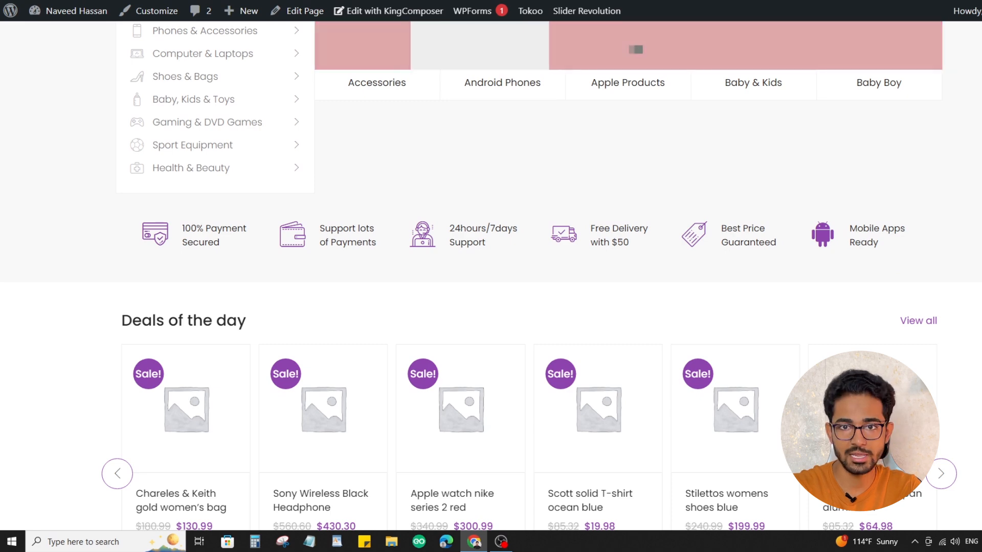
Go to the WordPress dashboard, open the list of all products and look through the demo products
{"action": "mouse_move", "coordinate": [72, 10]}
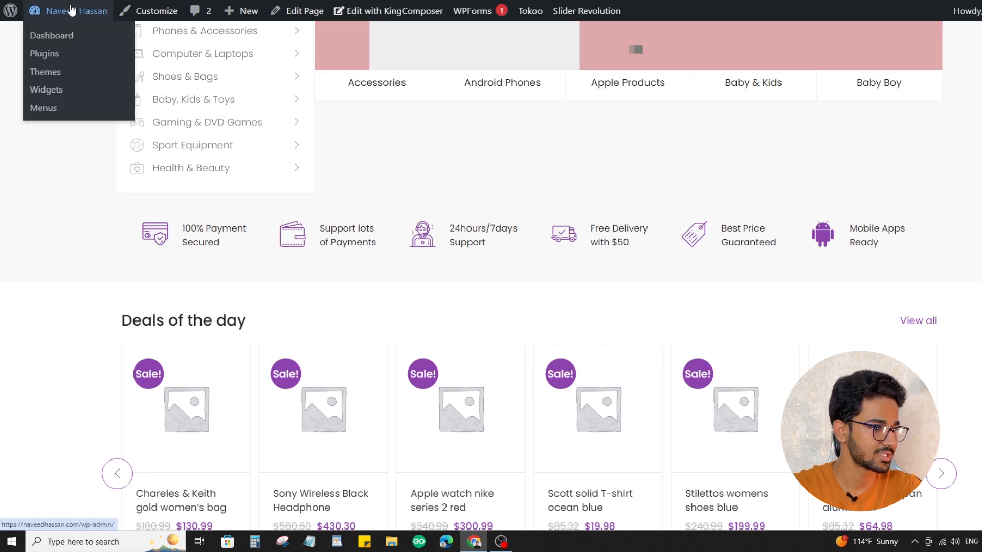
{"action": "left_click", "coordinate": [68, 17]}
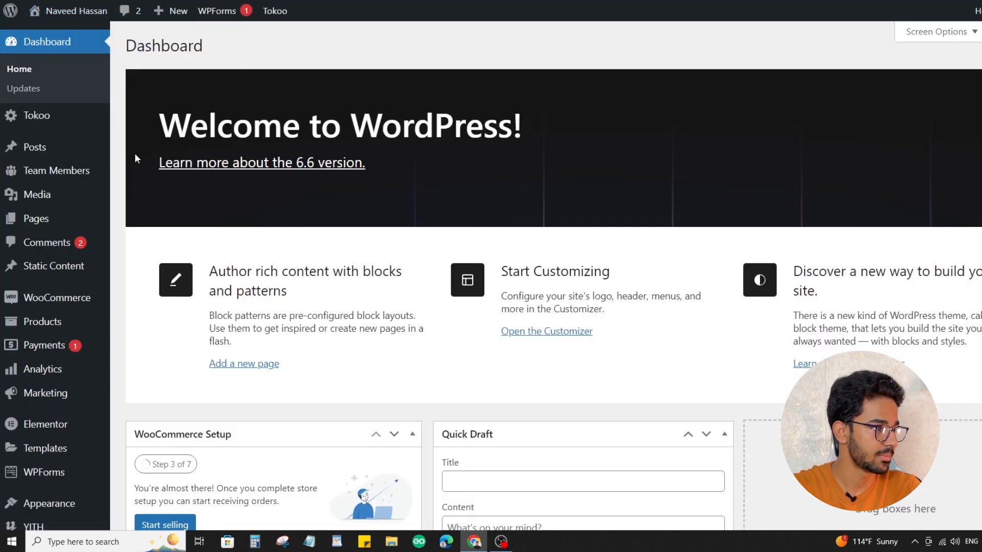
{"action": "mouse_move", "coordinate": [72, 217]}
{"action": "mouse_move", "coordinate": [49, 327]}
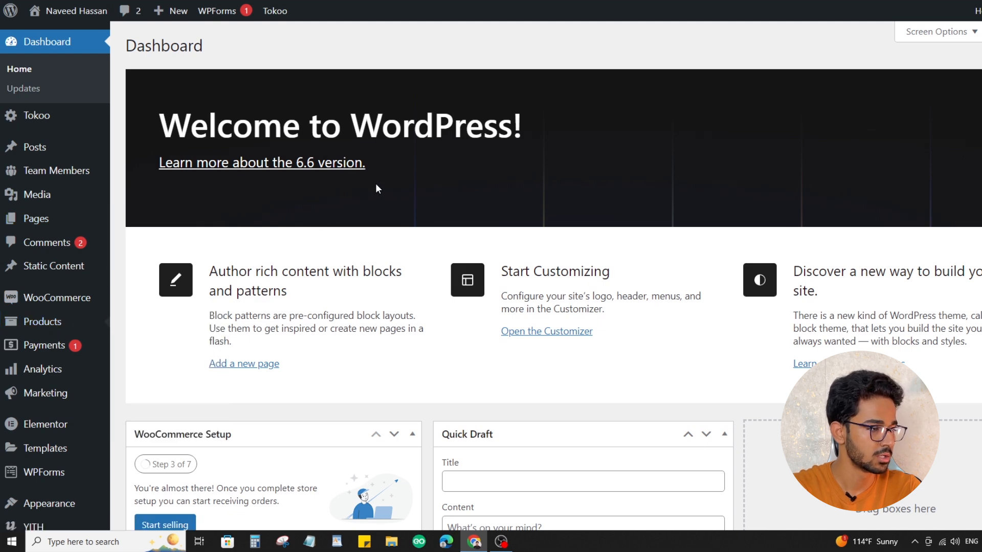
{"action": "scroll", "coordinate": [365, 192], "scroll_direction": "down", "scroll_amount": 5}
{"action": "scroll", "coordinate": [361, 197], "scroll_direction": "down", "scroll_amount": 10}
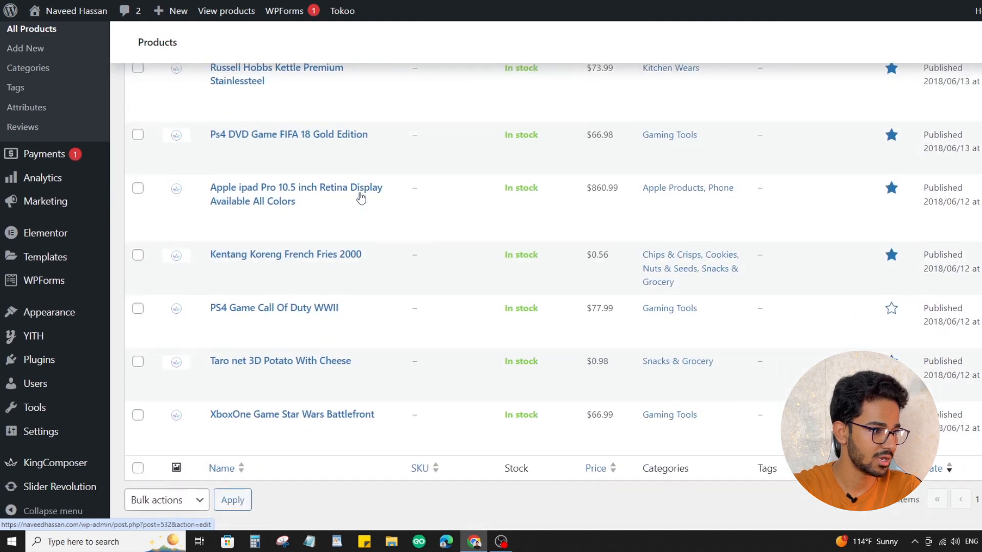
{"action": "scroll", "coordinate": [363, 198], "scroll_direction": "up", "scroll_amount": 15}
{"action": "scroll", "coordinate": [366, 198], "scroll_direction": "up", "scroll_amount": 5}
Select all the demo products and move them to the Trash in bulk, repeating until the product list is empty
{"action": "left_click", "coordinate": [138, 208]}
{"action": "left_click", "coordinate": [178, 182]}
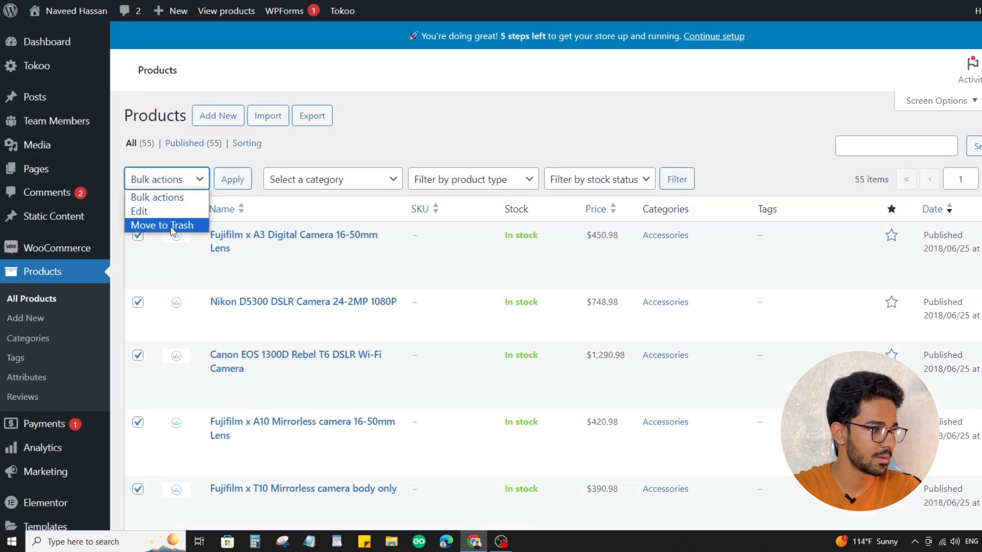
{"action": "left_click", "coordinate": [172, 225]}
{"action": "left_click", "coordinate": [233, 182]}
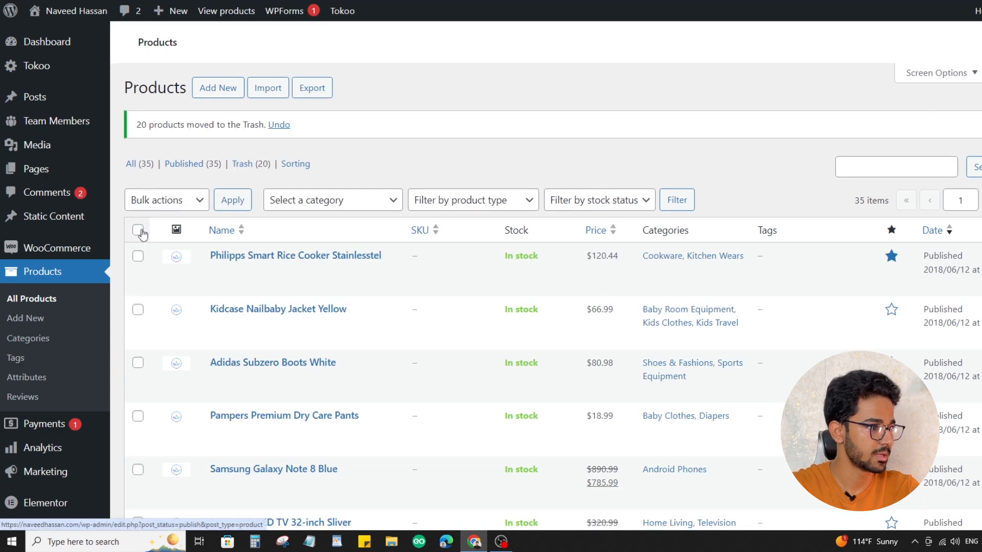
{"action": "left_click", "coordinate": [138, 231]}
{"action": "left_click", "coordinate": [166, 200]}
{"action": "left_click", "coordinate": [156, 246]}
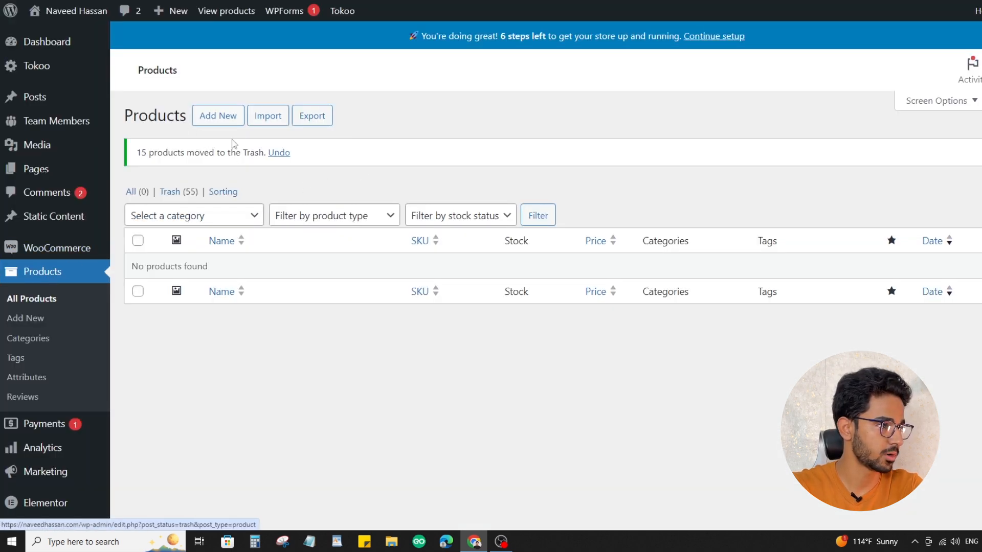
Start a new product and name it IPhone 15 Pro Max
{"action": "left_click", "coordinate": [208, 123]}
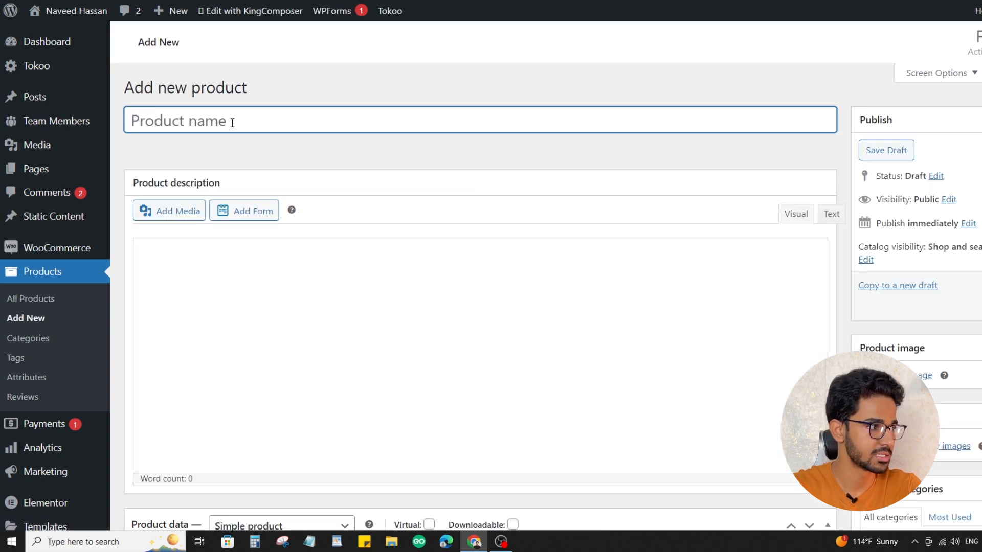
{"action": "type", "text": "Iphon"}
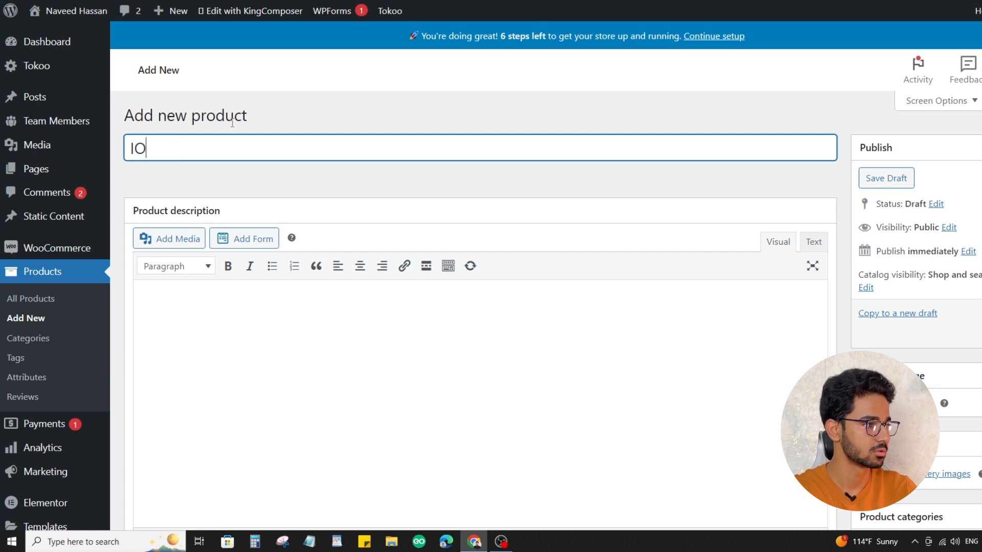
{"action": "key", "text": "BackSpace"}
{"action": "type", "text": "Phone 15 Pro m"}
{"action": "key", "text": "BackSpace"}
{"action": "type", "text": "Max"}
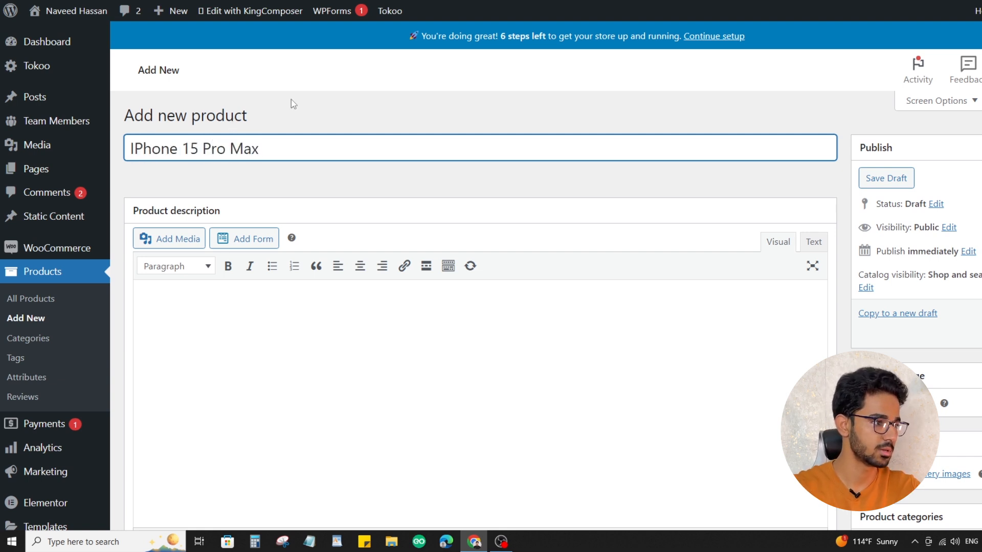
Enter the placeholder text ghnmnhjm as the product description and keep Simple product as the product type
{"action": "scroll", "coordinate": [339, 268], "scroll_direction": "down", "scroll_amount": 5}
{"action": "scroll", "coordinate": [377, 234], "scroll_direction": "up", "scroll_amount": 5}
{"action": "left_click", "coordinate": [327, 331]}
{"action": "type", "text": "ghnmnhjm"}
{"action": "scroll", "coordinate": [311, 344], "scroll_direction": "down", "scroll_amount": 7}
{"action": "left_click", "coordinate": [255, 140]}
{"action": "left_click", "coordinate": [369, 136]}
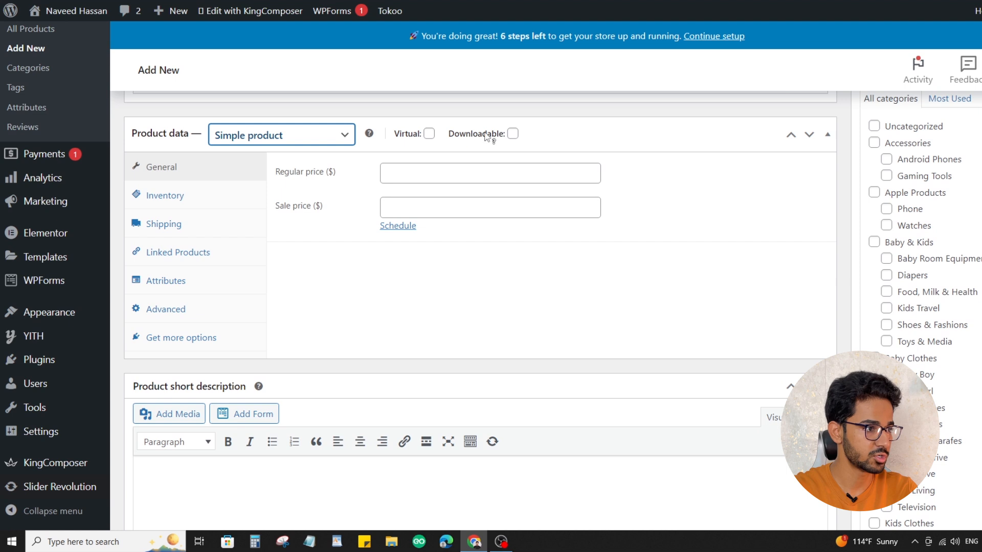
Try entering 1500 as both the regular price and the sale price, and clear the sale price
{"action": "left_click", "coordinate": [475, 170]}
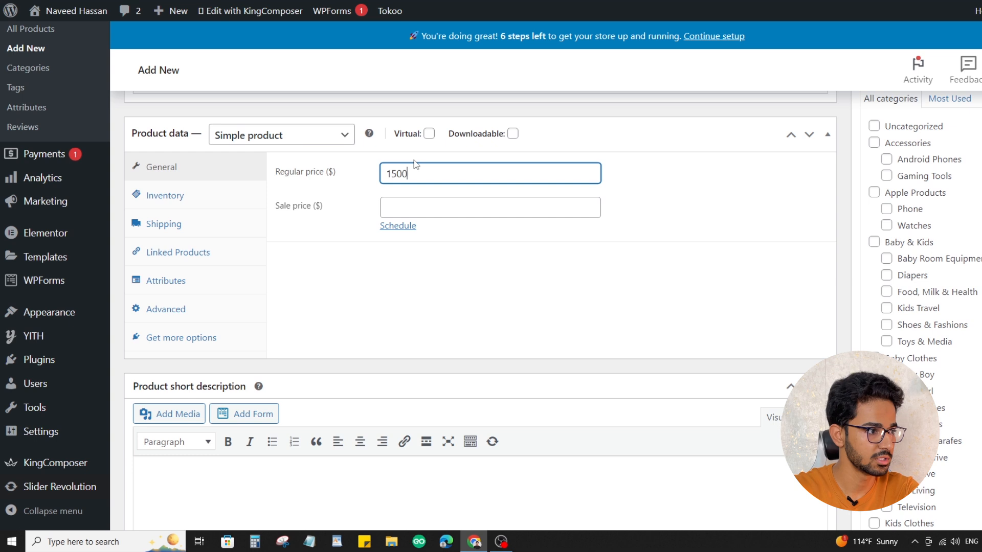
{"action": "key", "text": "ctrl+a"}
{"action": "key", "text": "ctrl+c"}
{"action": "left_click", "coordinate": [385, 207]}
{"action": "key", "text": "ctrl+v"}
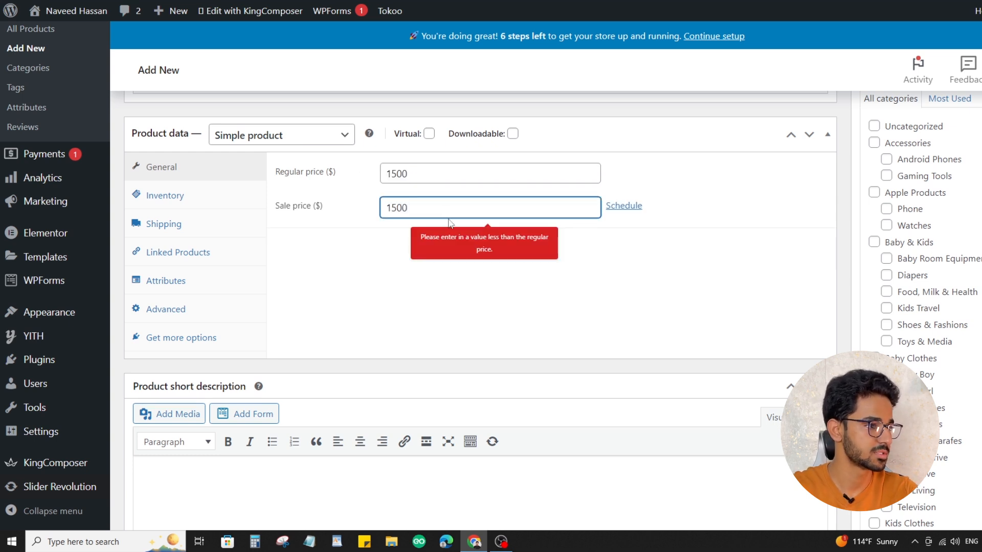
{"action": "key", "text": "ctrl+a"}
{"action": "key", "text": "BackSpace"}
Set the product's regular price to $1600 and its sale price to $1200
{"action": "key", "text": "shift+Tab"}
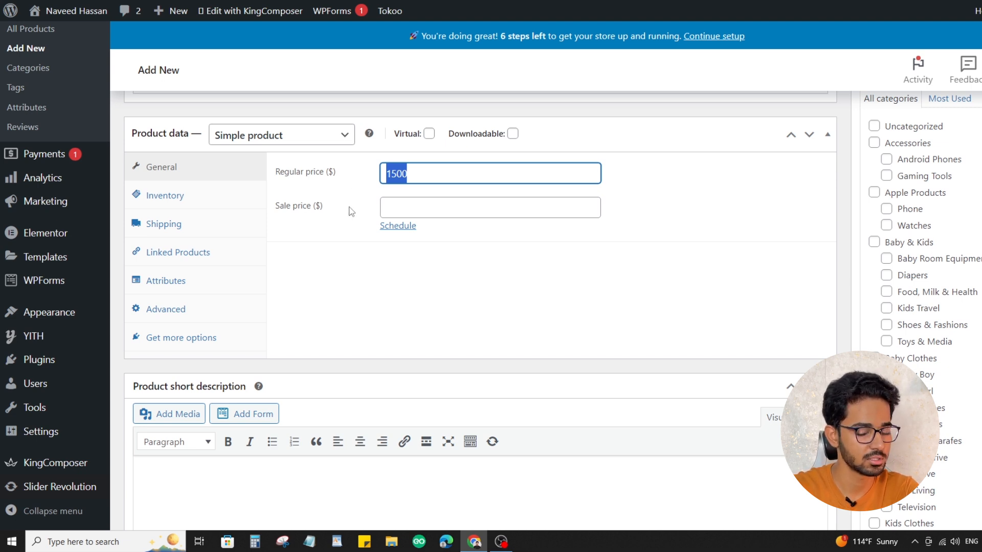
{"action": "type", "text": "1600"}
{"action": "left_click", "coordinate": [429, 211]}
{"action": "type", "text": "1200"}
{"action": "left_click", "coordinate": [467, 239]}
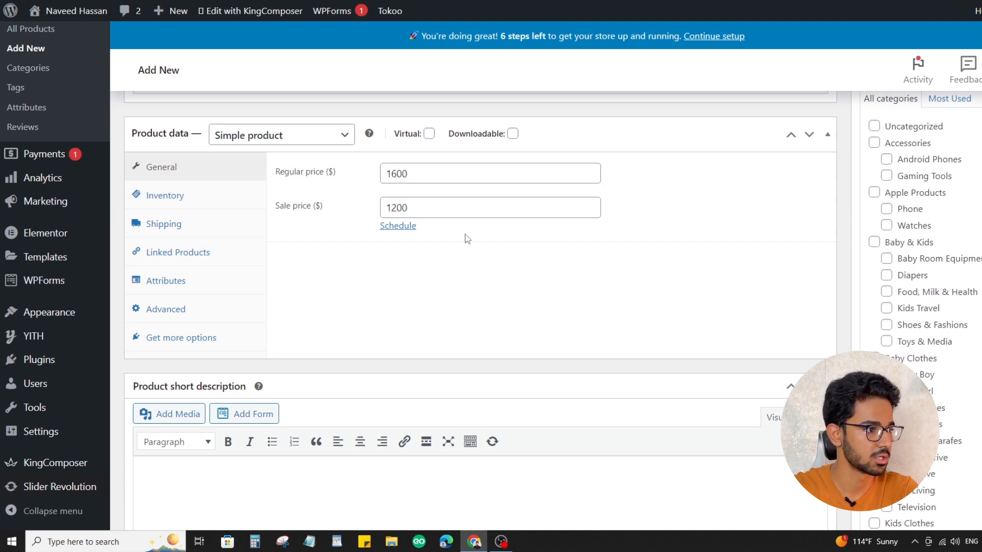
Enter dvf151bg as the product's SKU in the inventory settings, keeping the stock status as In stock
{"action": "left_click", "coordinate": [154, 194]}
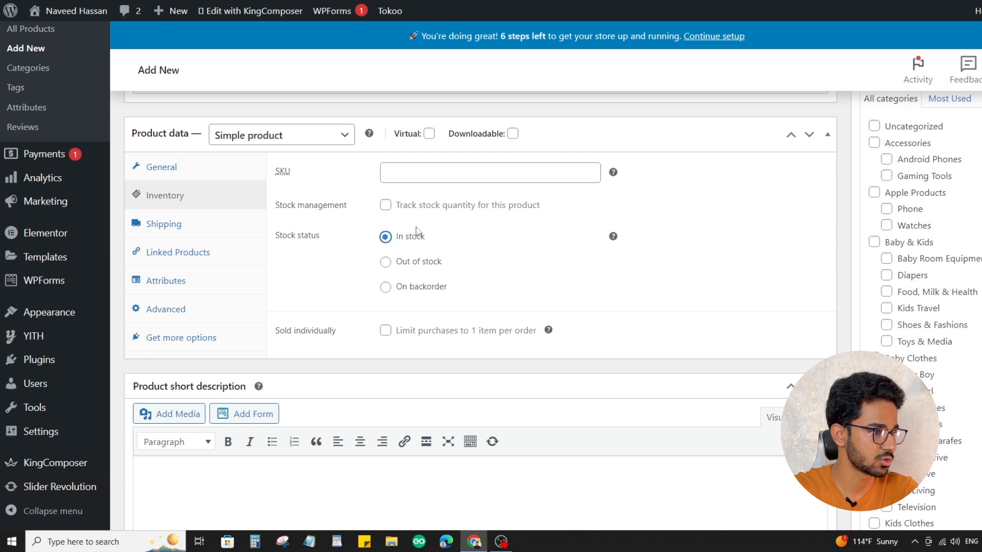
{"action": "left_click", "coordinate": [404, 173]}
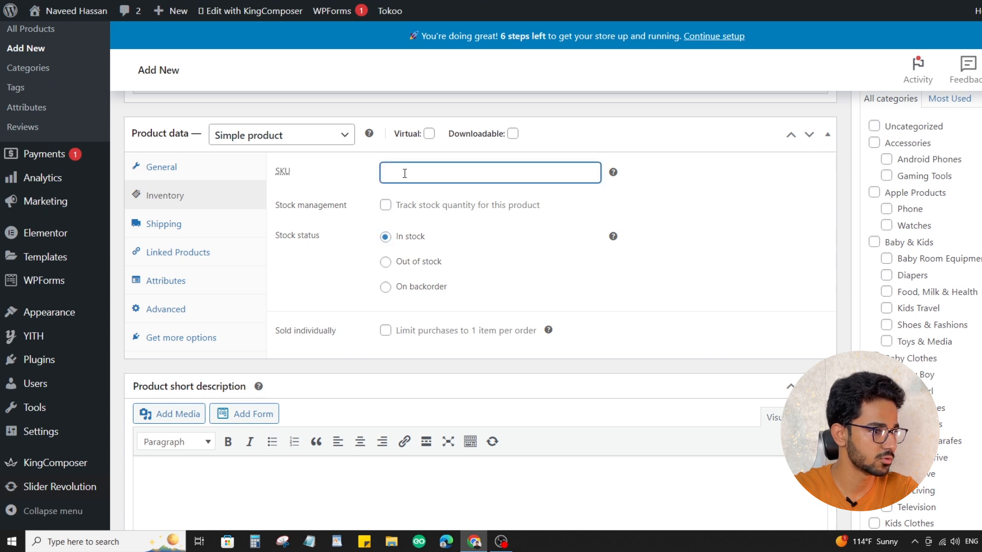
{"action": "key", "text": "Tab"}
{"action": "left_click", "coordinate": [409, 173]}
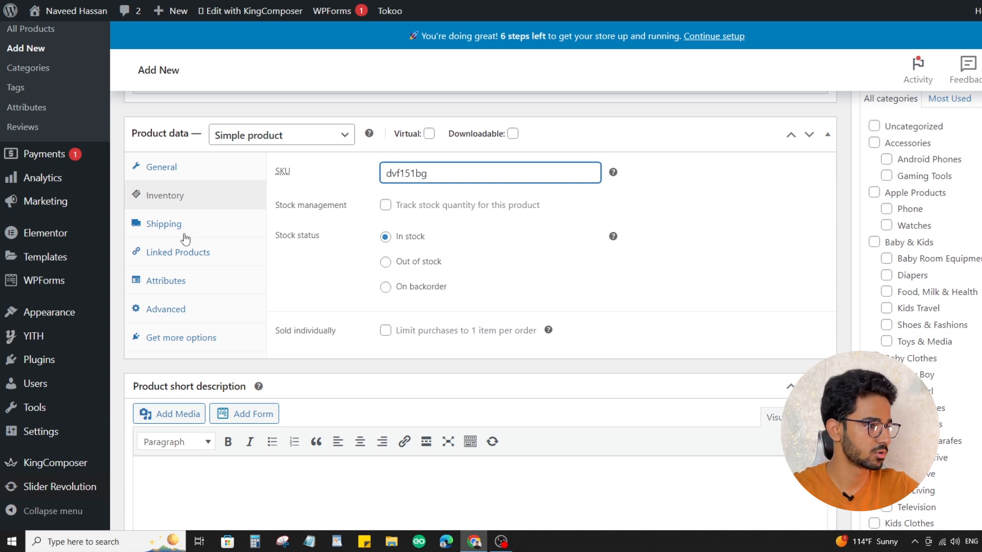
Look through the product's shipping, linked products, attributes and advanced settings
{"action": "left_click", "coordinate": [164, 224]}
{"action": "left_click", "coordinate": [436, 208]}
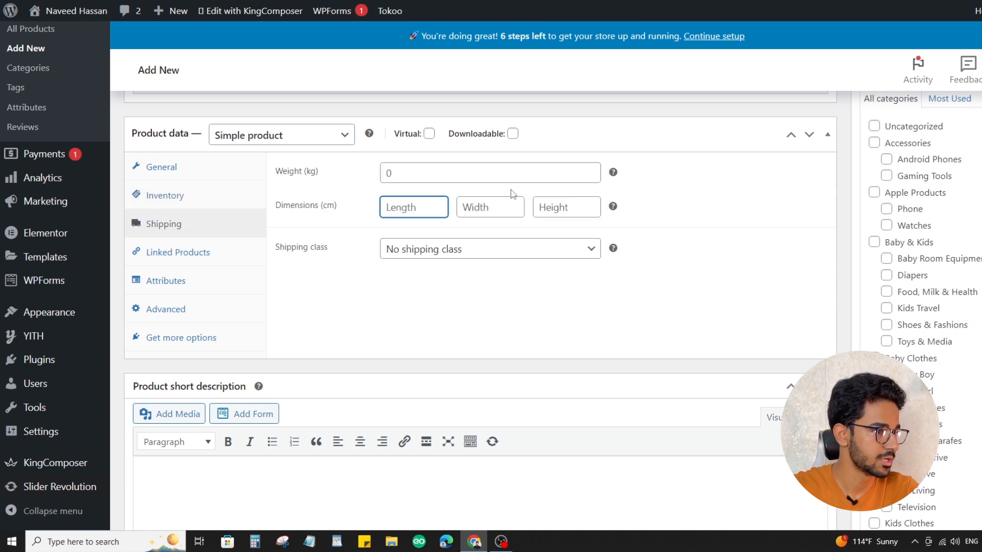
{"action": "left_click", "coordinate": [432, 172]}
{"action": "left_click", "coordinate": [490, 209]}
{"action": "left_click", "coordinate": [186, 263]}
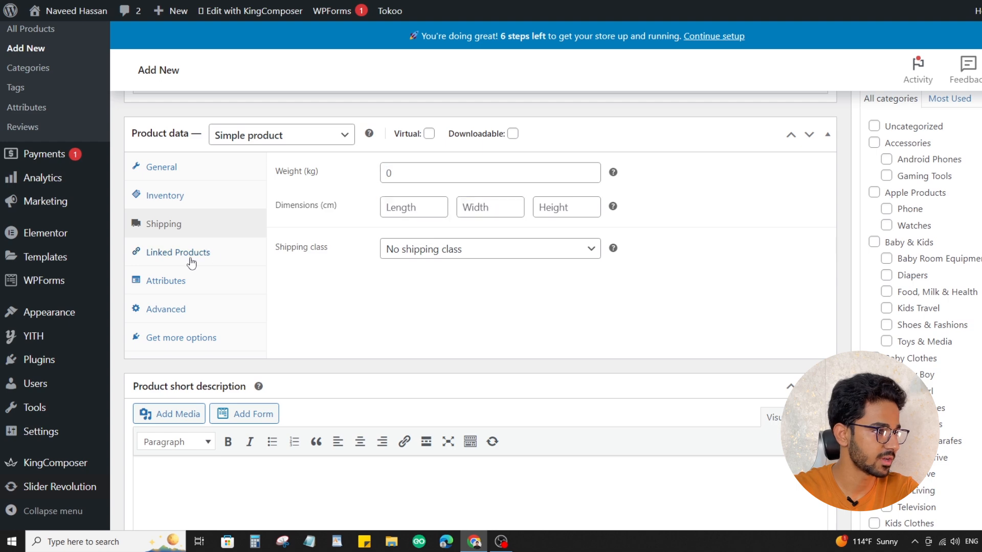
{"action": "left_click", "coordinate": [428, 174]}
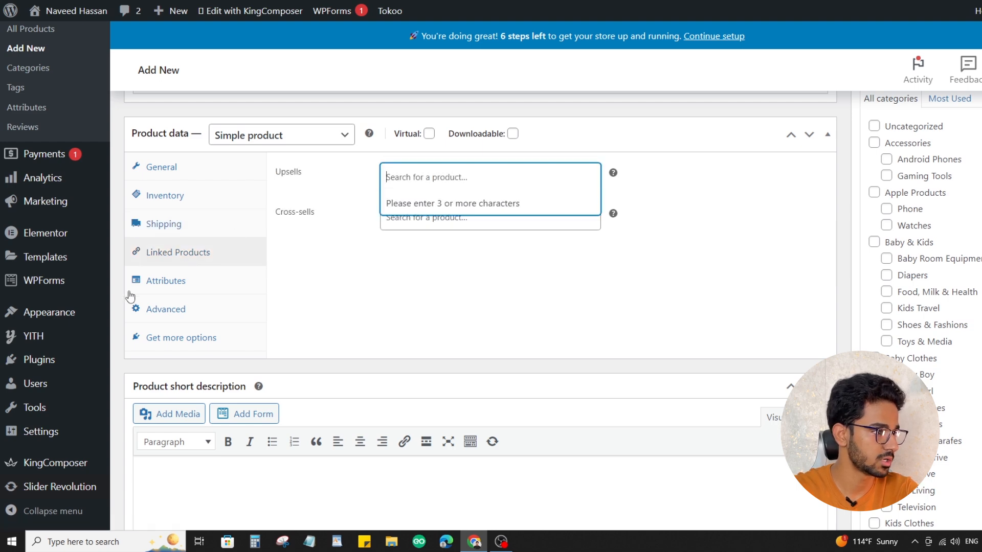
{"action": "left_click", "coordinate": [213, 285]}
{"action": "left_click", "coordinate": [186, 312]}
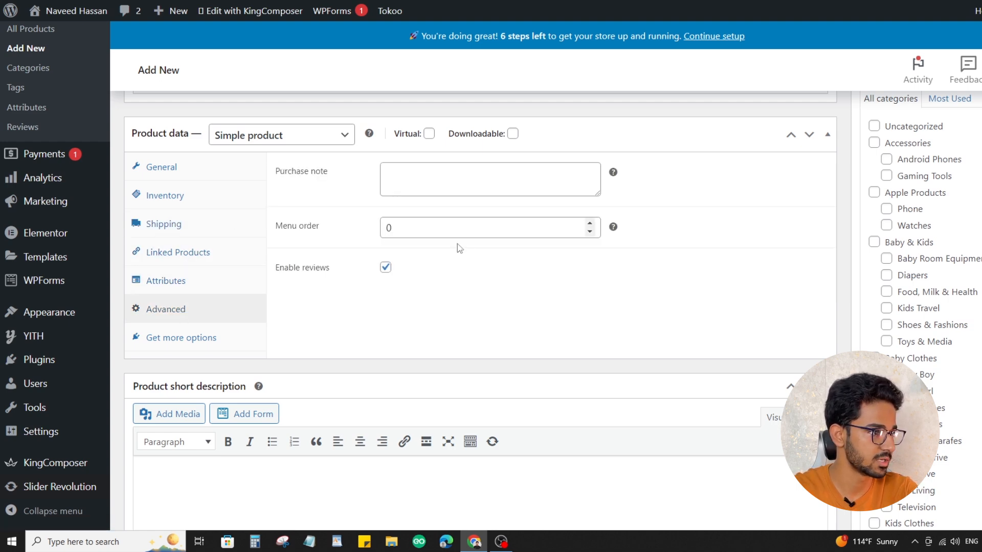
{"action": "scroll", "coordinate": [455, 227], "scroll_direction": "up", "scroll_amount": 1}
{"action": "left_click", "coordinate": [425, 240]}
Assign the product to the Accessories and Apple Products categories and the Phone subcategory
{"action": "scroll", "coordinate": [417, 263], "scroll_direction": "down", "scroll_amount": 9}
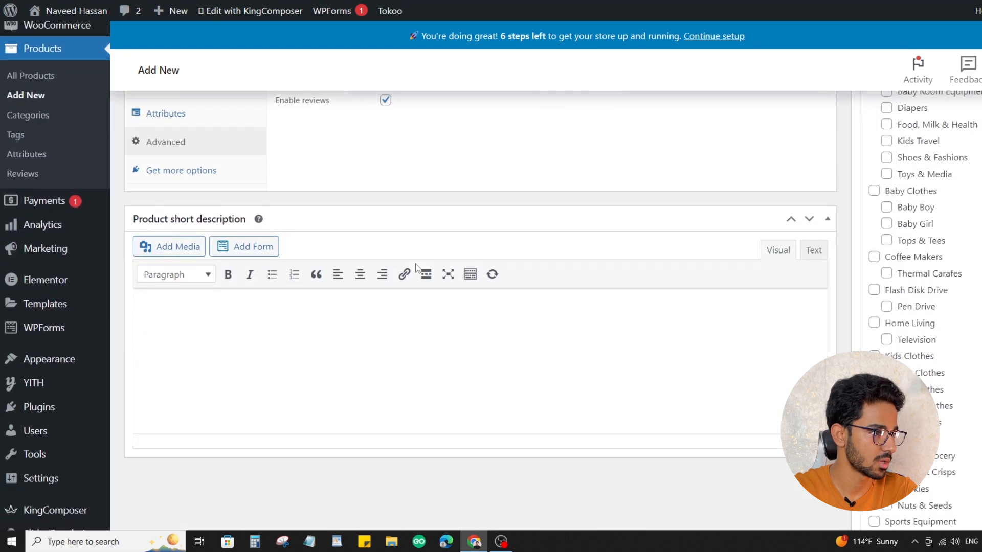
{"action": "scroll", "coordinate": [320, 238], "scroll_direction": "up", "scroll_amount": 4}
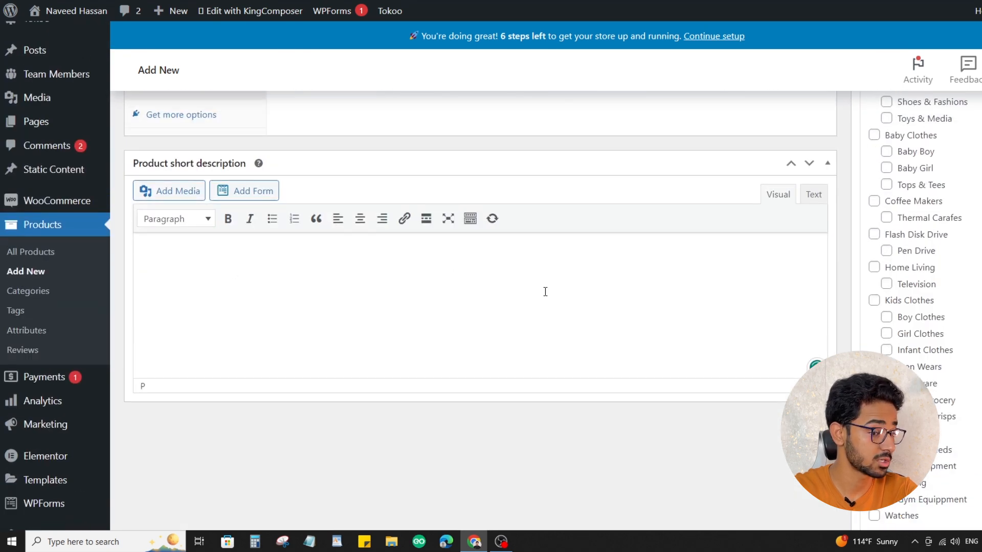
{"action": "scroll", "coordinate": [670, 309], "scroll_direction": "up", "scroll_amount": 7}
{"action": "scroll", "coordinate": [973, 280], "scroll_direction": "down", "scroll_amount": 3}
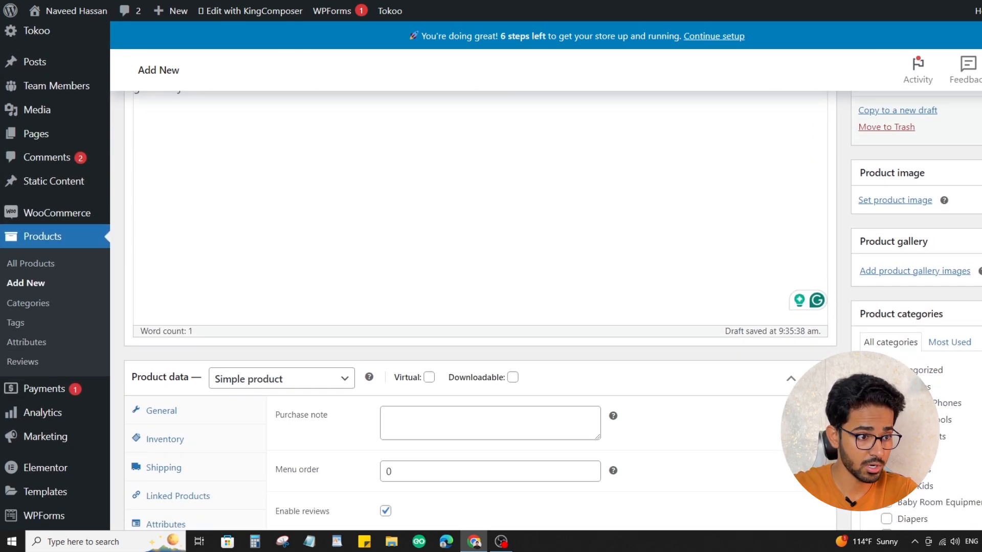
{"action": "scroll", "coordinate": [974, 281], "scroll_direction": "down", "scroll_amount": 1}
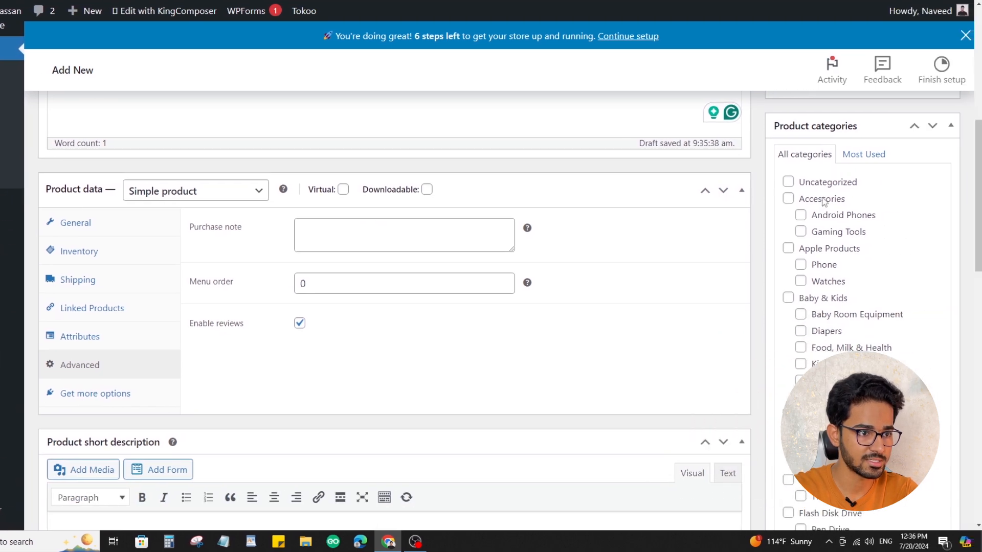
{"action": "left_click", "coordinate": [908, 199]}
{"action": "scroll", "coordinate": [857, 239], "scroll_direction": "down", "scroll_amount": 2}
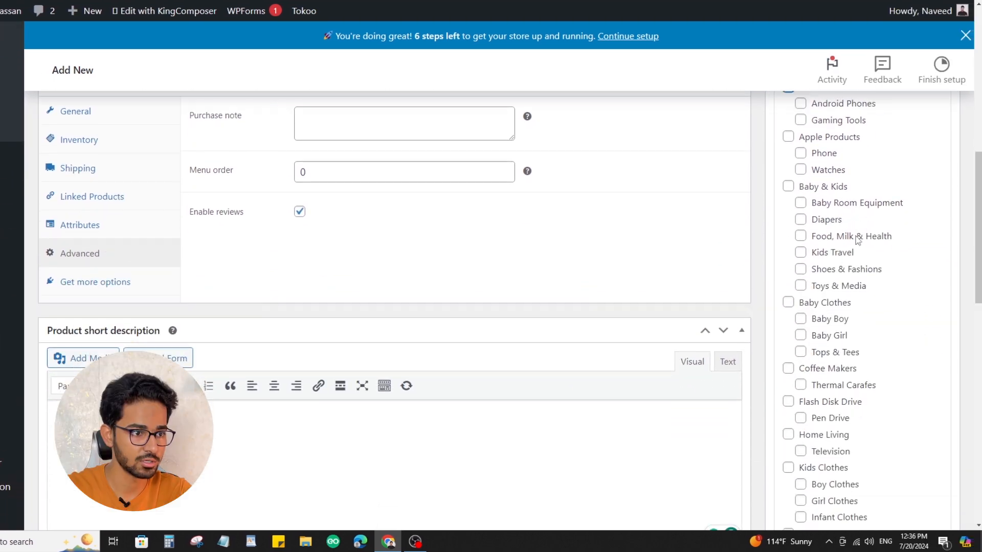
{"action": "left_click", "coordinate": [820, 142]}
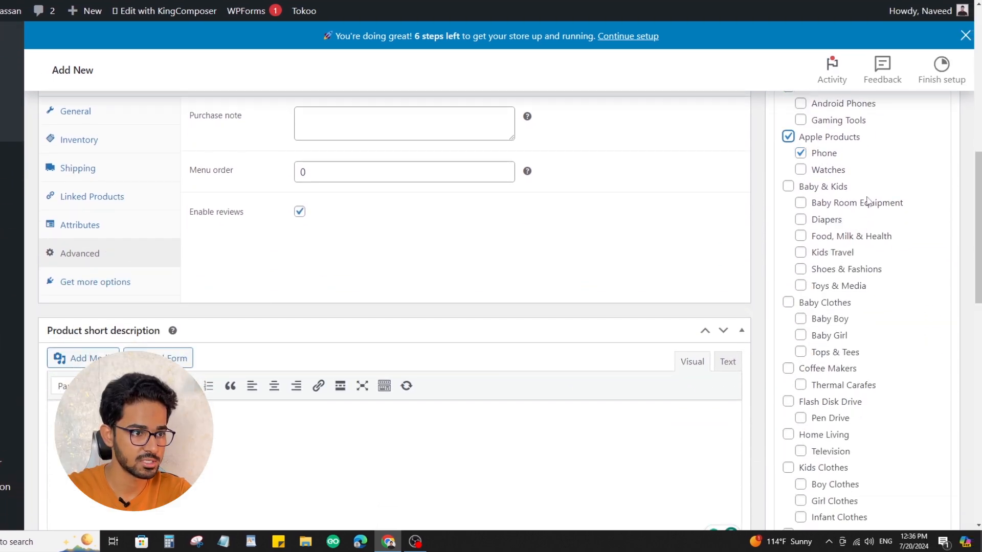
{"action": "scroll", "coordinate": [872, 230], "scroll_direction": "down", "scroll_amount": 2}
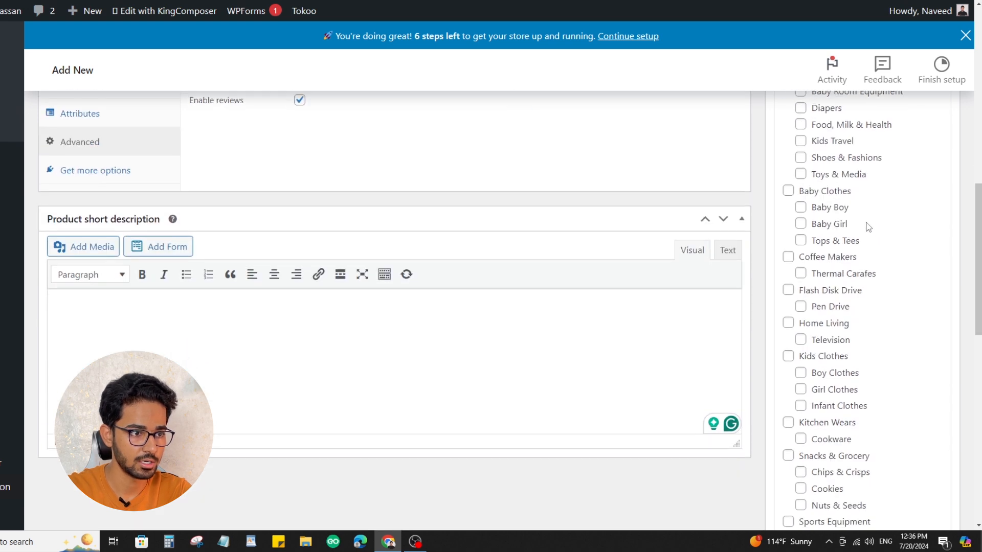
Set mnhjmhj.jpg from the media library as the product image
{"action": "scroll", "coordinate": [865, 226], "scroll_direction": "up", "scroll_amount": 8}
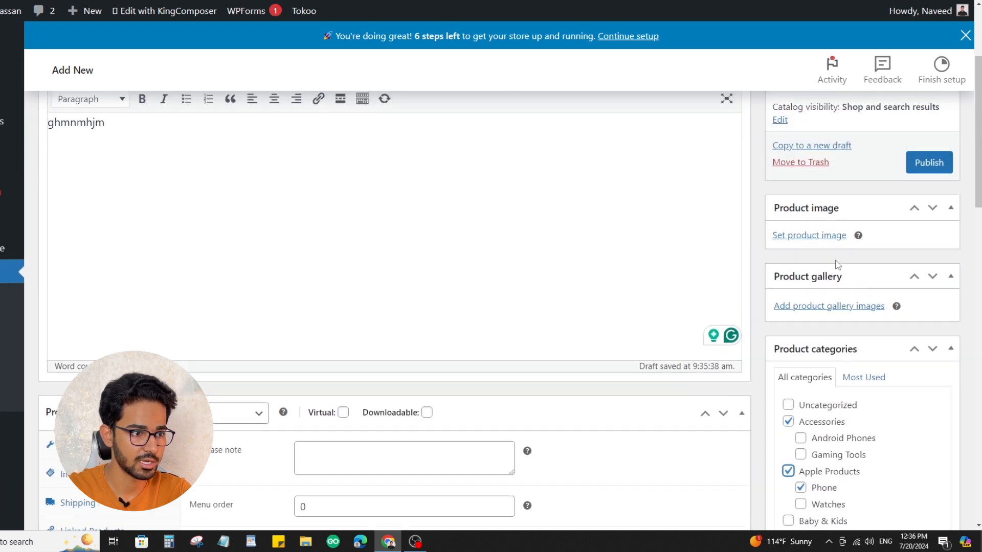
{"action": "left_click", "coordinate": [813, 236]}
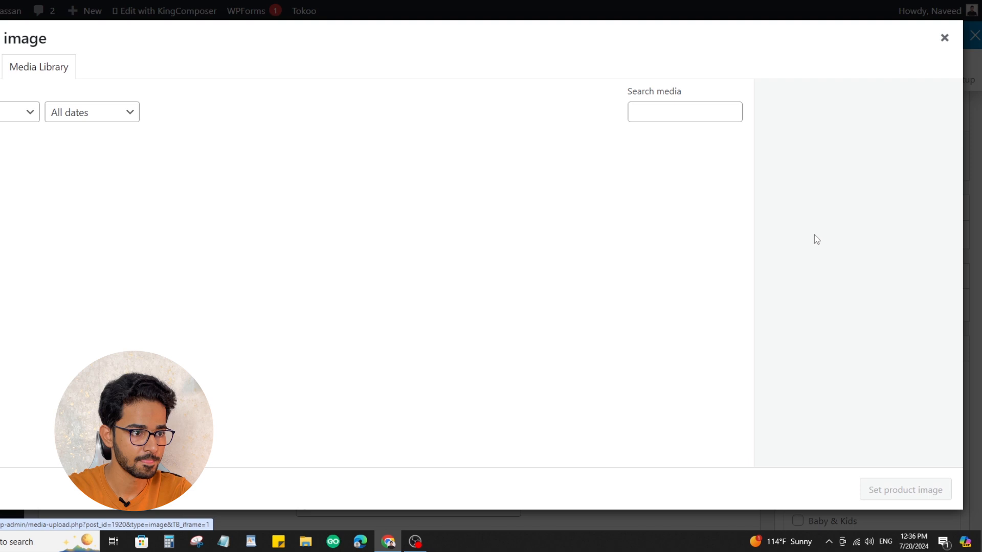
{"action": "left_click", "coordinate": [70, 170]}
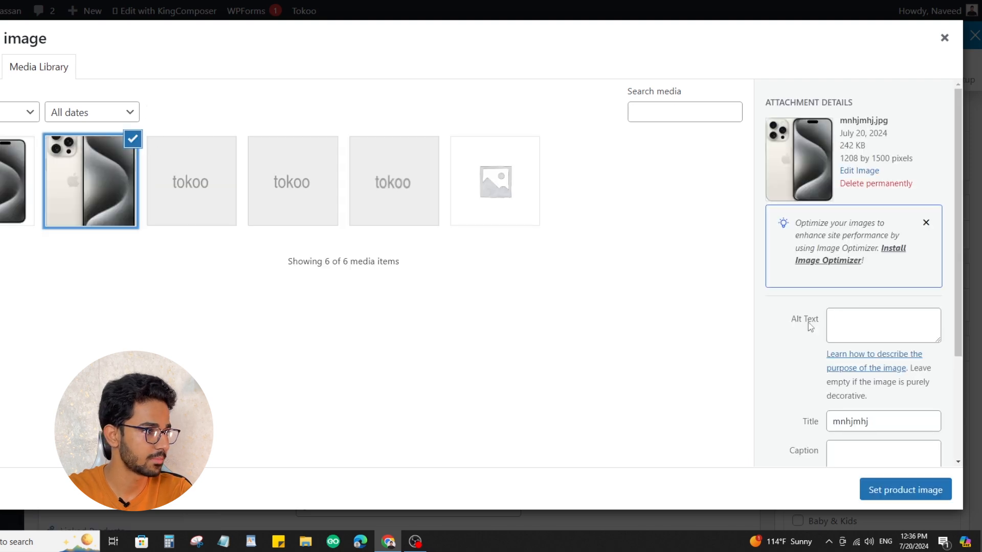
{"action": "left_click", "coordinate": [920, 490]}
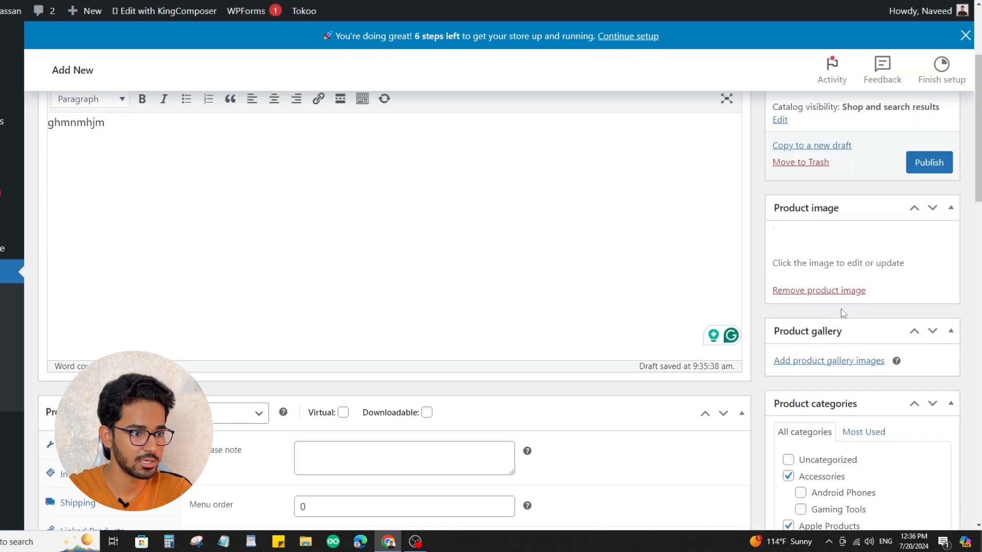
Add mnhjmhj.jpg and nghnhg.png from the media library to the product gallery
{"action": "scroll", "coordinate": [918, 459], "scroll_direction": "down", "scroll_amount": 3}
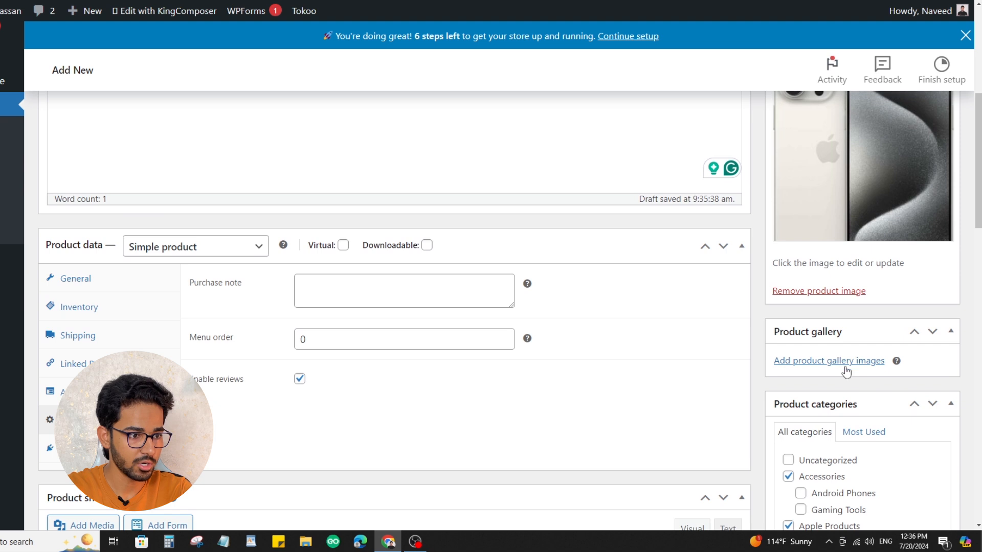
{"action": "left_click", "coordinate": [846, 367]}
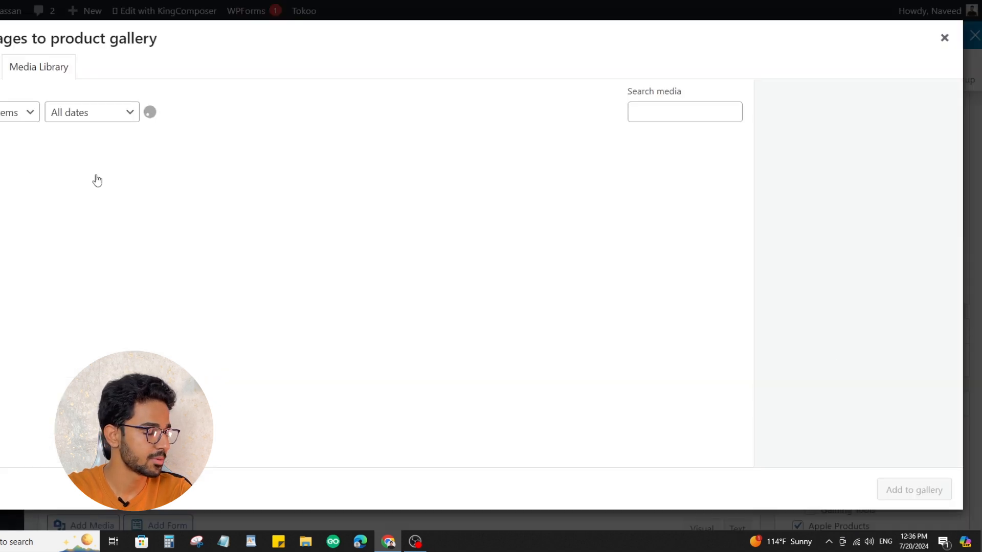
{"action": "left_click", "coordinate": [74, 182]}
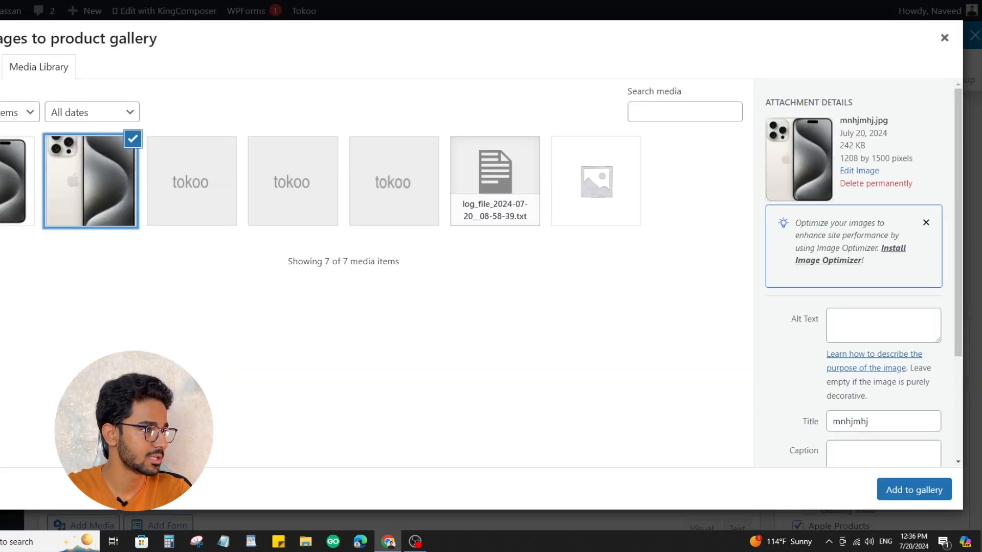
{"action": "left_click", "coordinate": [13, 182], "text": "ctrl"}
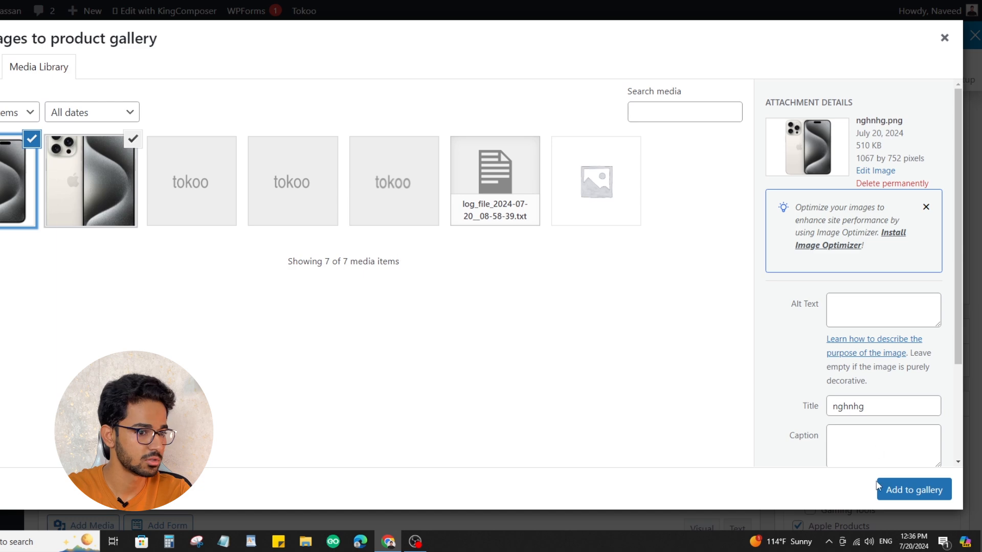
{"action": "left_click", "coordinate": [900, 489]}
Check the product's status options and publish the IPhone 15 Pro Max product
{"action": "scroll", "coordinate": [900, 362], "scroll_direction": "up", "scroll_amount": 8}
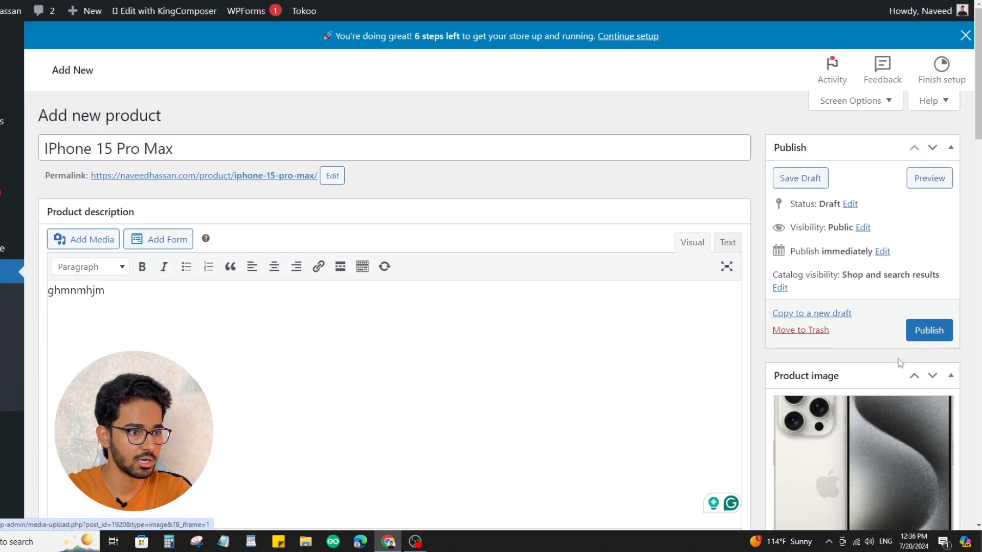
{"action": "left_click", "coordinate": [850, 204]}
{"action": "left_click", "coordinate": [839, 224]}
{"action": "left_click", "coordinate": [853, 201]}
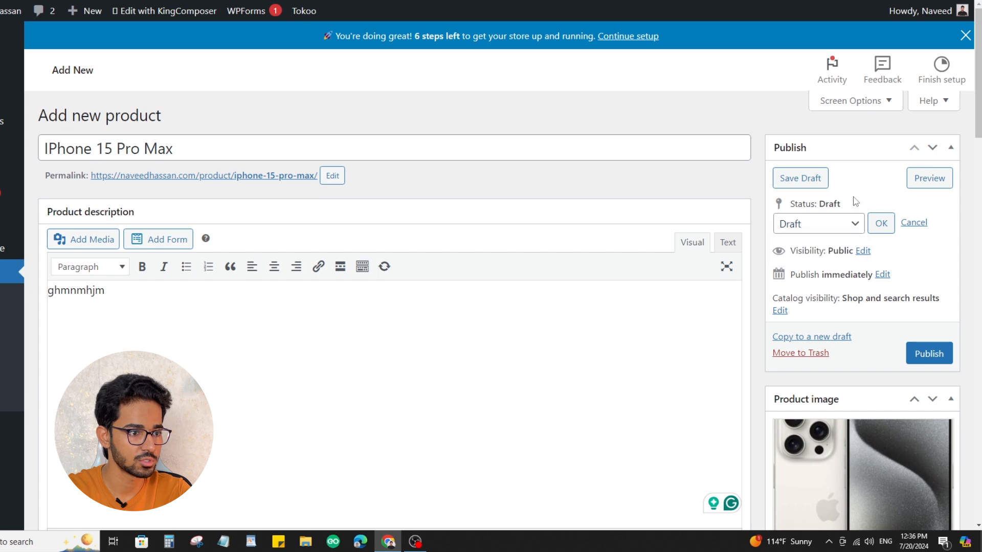
{"action": "left_click", "coordinate": [929, 354]}
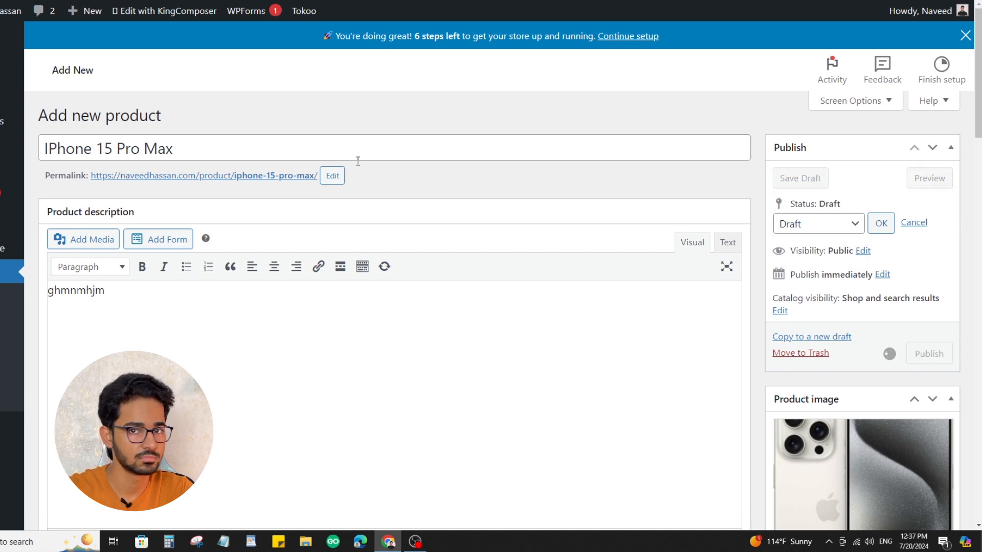
{"action": "scroll", "coordinate": [517, 176], "scroll_direction": "down", "scroll_amount": 4}
{"action": "scroll", "coordinate": [476, 187], "scroll_direction": "up", "scroll_amount": 5}
{"action": "scroll", "coordinate": [419, 197], "scroll_direction": "down", "scroll_amount": 10}
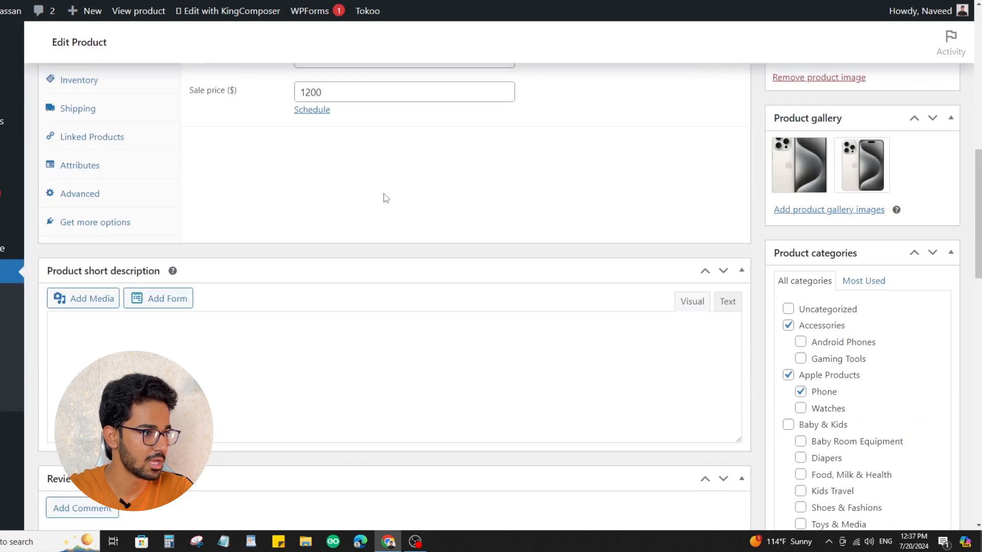
{"action": "scroll", "coordinate": [266, 205], "scroll_direction": "up", "scroll_amount": 10}
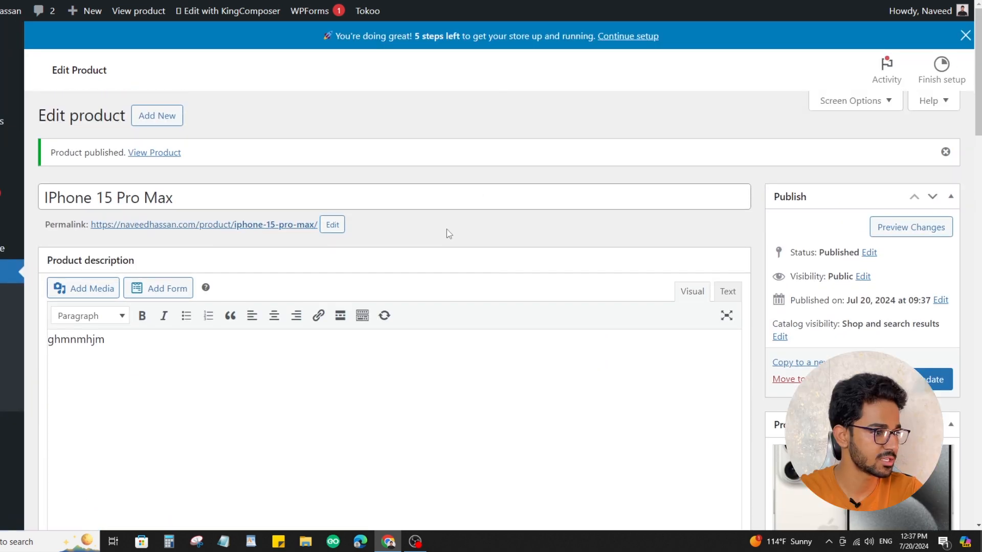
Open the published product's store page and inspect its gallery images, pricing and shipping details
{"action": "left_click", "coordinate": [204, 225]}
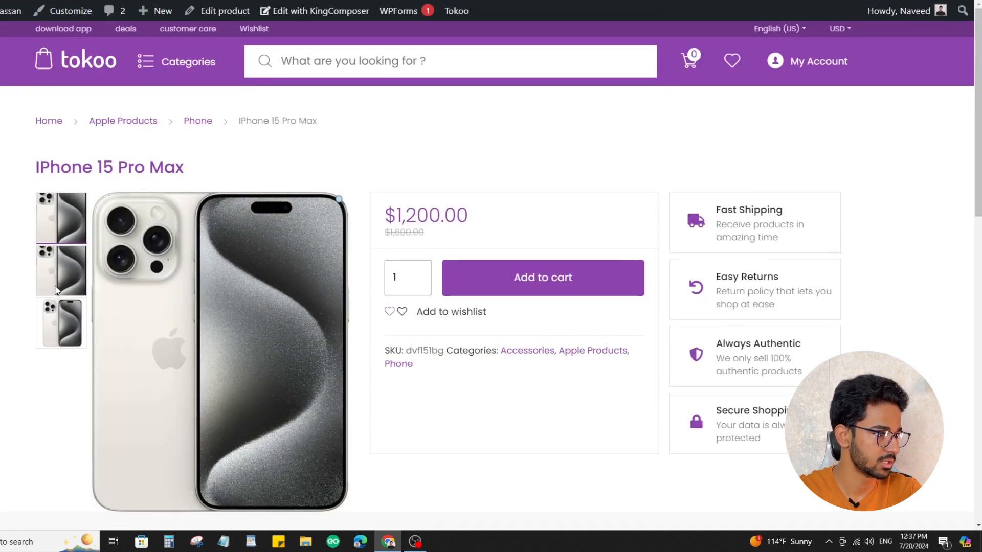
{"action": "left_click", "coordinate": [61, 322]}
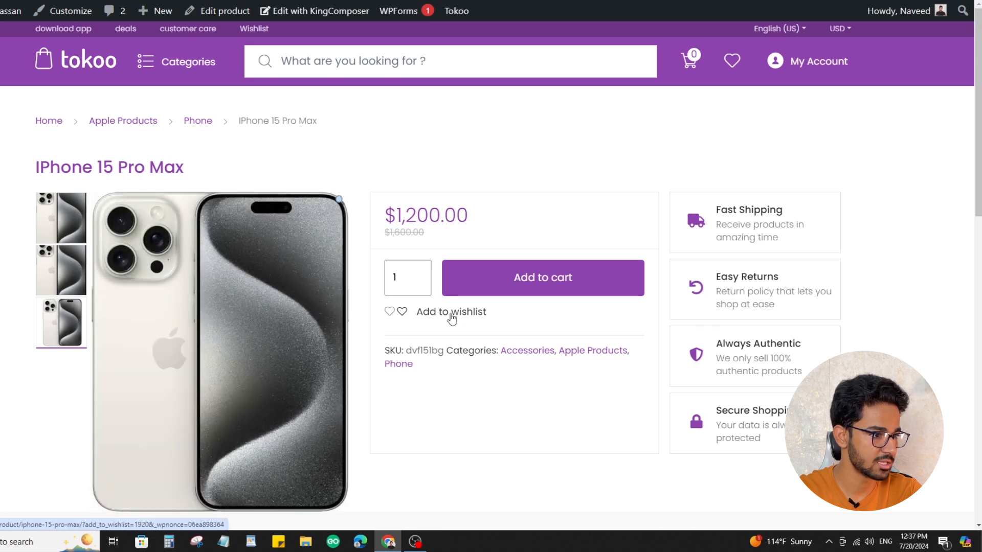
{"action": "scroll", "coordinate": [391, 115], "scroll_direction": "down", "scroll_amount": 1}
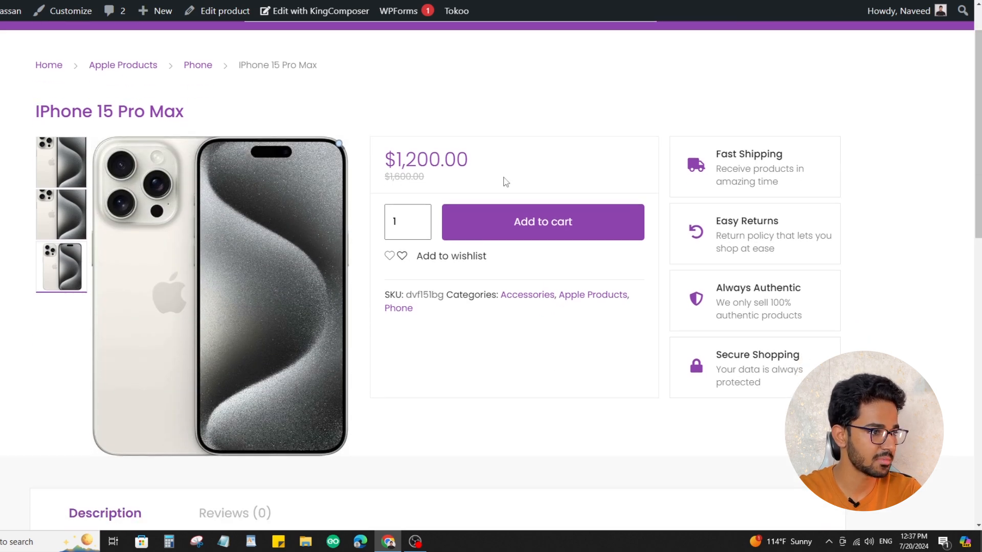
{"action": "scroll", "coordinate": [678, 256], "scroll_direction": "up", "scroll_amount": 1}
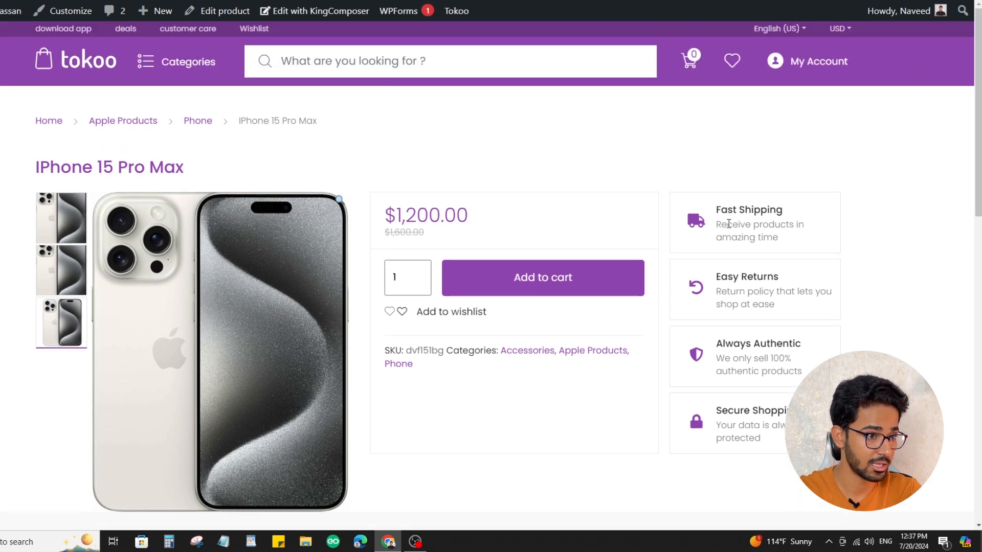
{"action": "left_click_drag", "start_coordinate": [722, 210], "coordinate": [807, 245]}
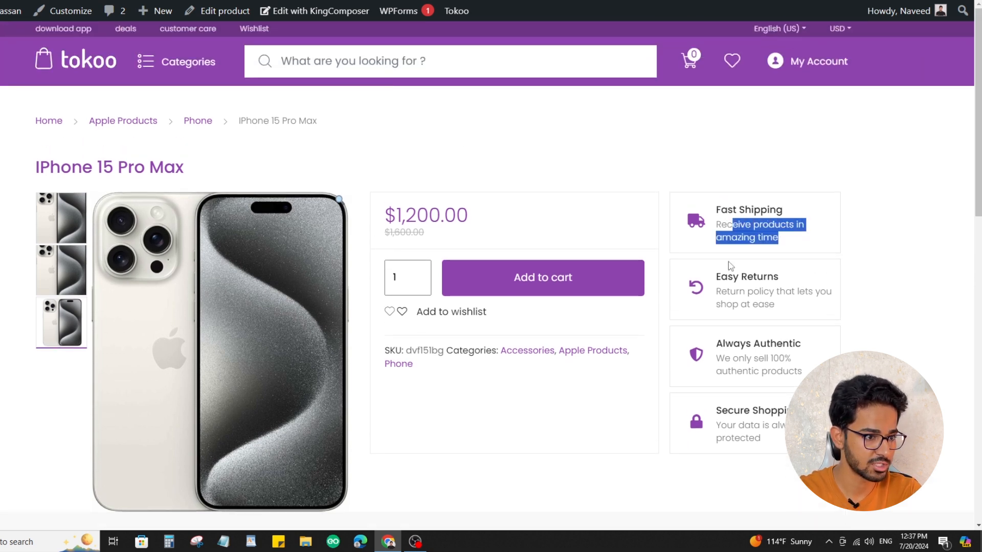
Examine the description and reviews sections of the IPhone 15 Pro Max store page
{"action": "scroll", "coordinate": [729, 266], "scroll_direction": "down", "scroll_amount": 9}
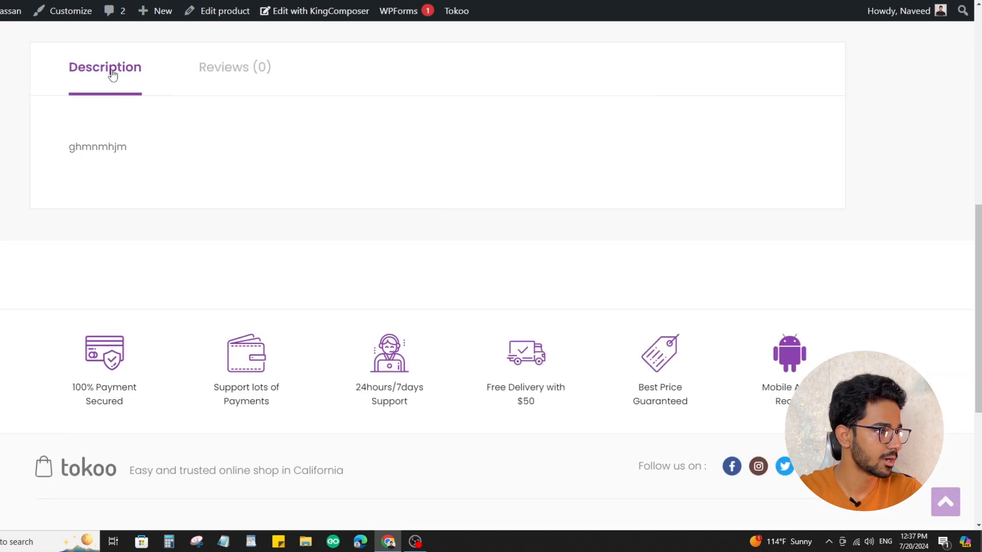
{"action": "left_click_drag", "start_coordinate": [82, 147], "coordinate": [200, 194]}
{"action": "left_click", "coordinate": [241, 81]}
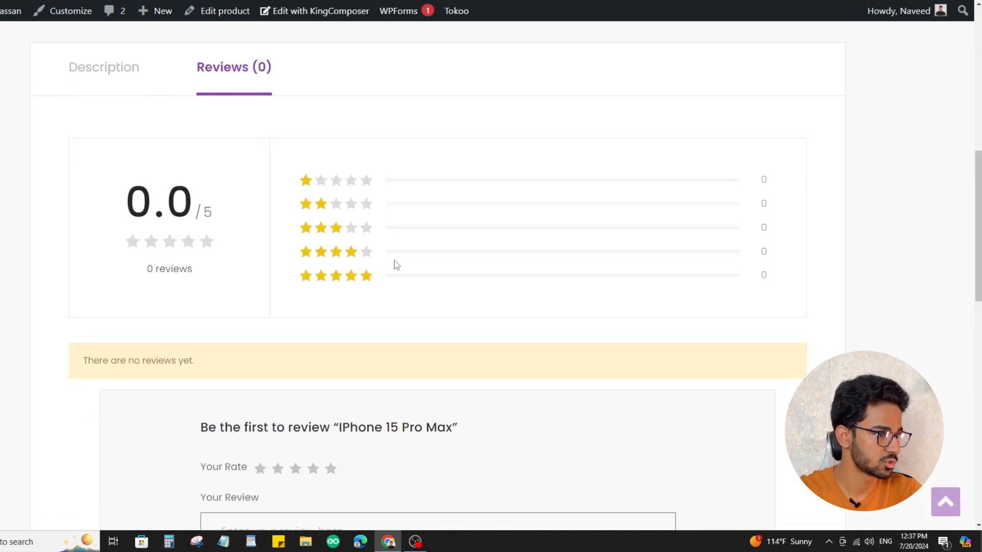
{"action": "left_click_drag", "start_coordinate": [321, 199], "coordinate": [500, 208]}
{"action": "scroll", "coordinate": [544, 170], "scroll_direction": "down", "scroll_amount": 5}
{"action": "scroll", "coordinate": [546, 178], "scroll_direction": "up", "scroll_amount": 8}
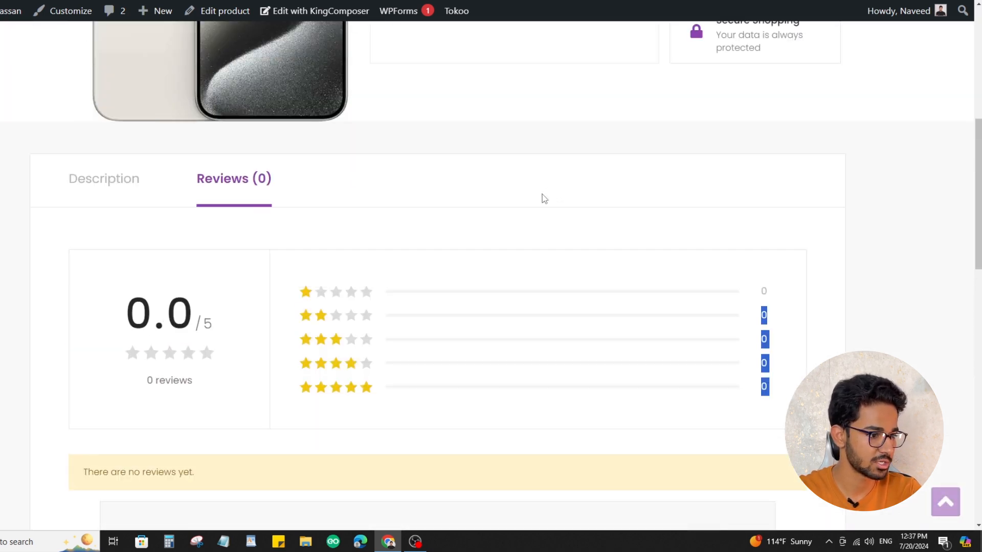
{"action": "scroll", "coordinate": [547, 194], "scroll_direction": "up", "scroll_amount": 8}
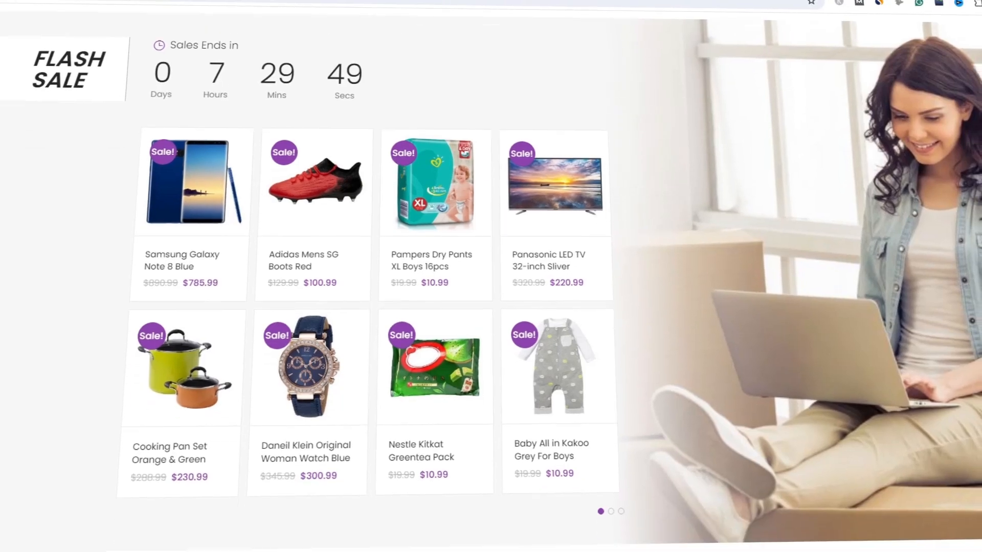
{"action": "scroll", "coordinate": [490, 286], "scroll_direction": "down", "scroll_amount": 5}
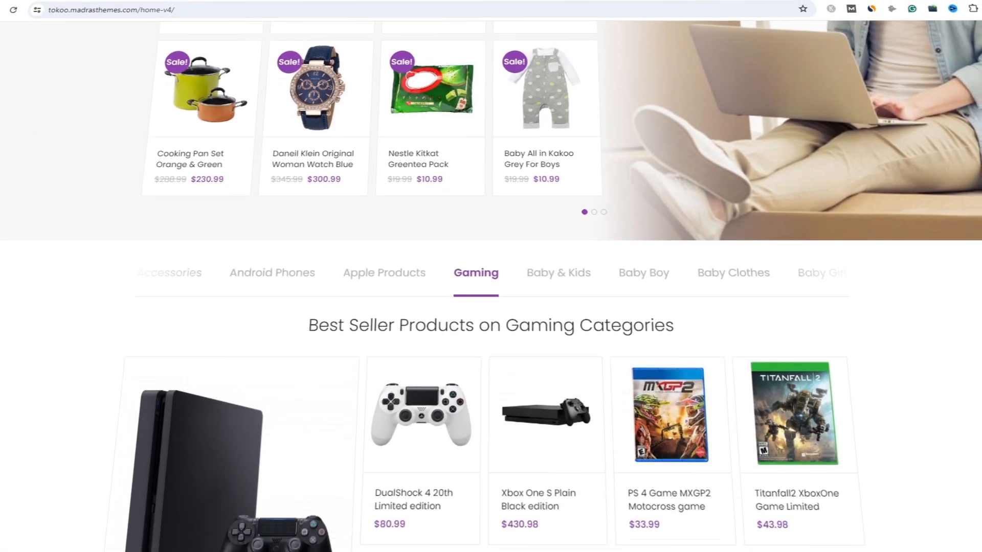
{"action": "scroll", "coordinate": [491, 286], "scroll_direction": "down", "scroll_amount": 3}
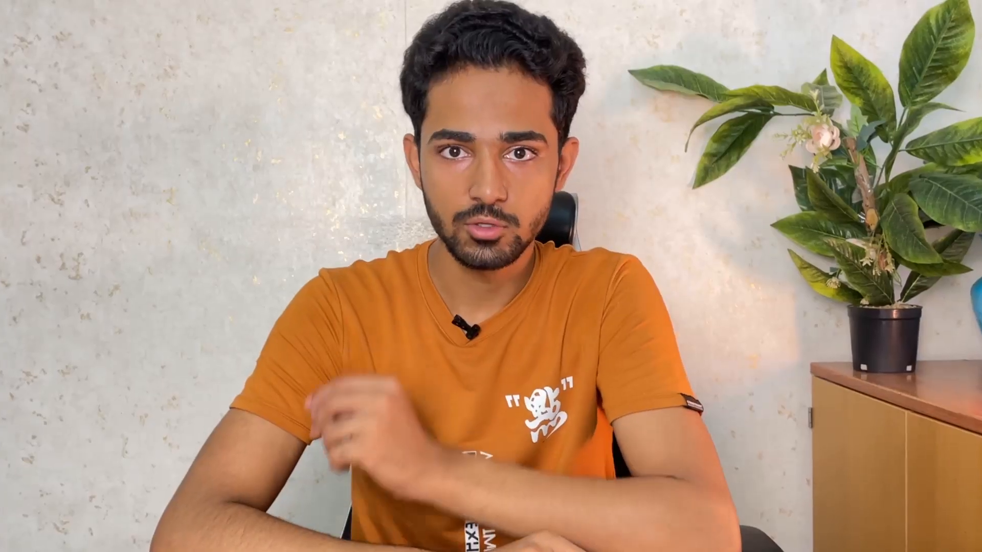